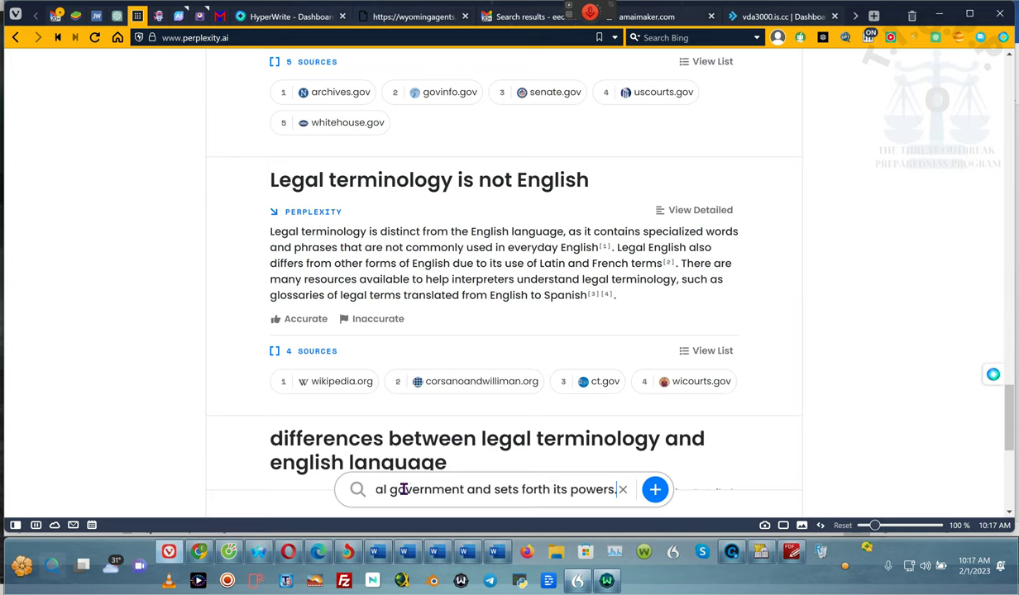
- Replace the follow-up question's final period with ", And each branch of government is required to follow the dictates of that Administrative decree"
key("BackSpace")
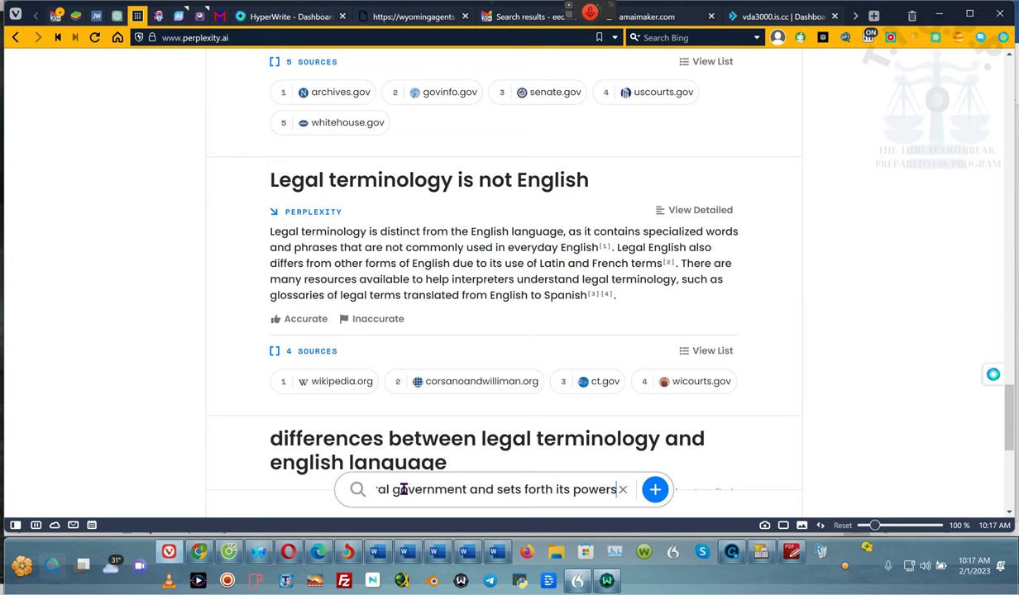
type(",")
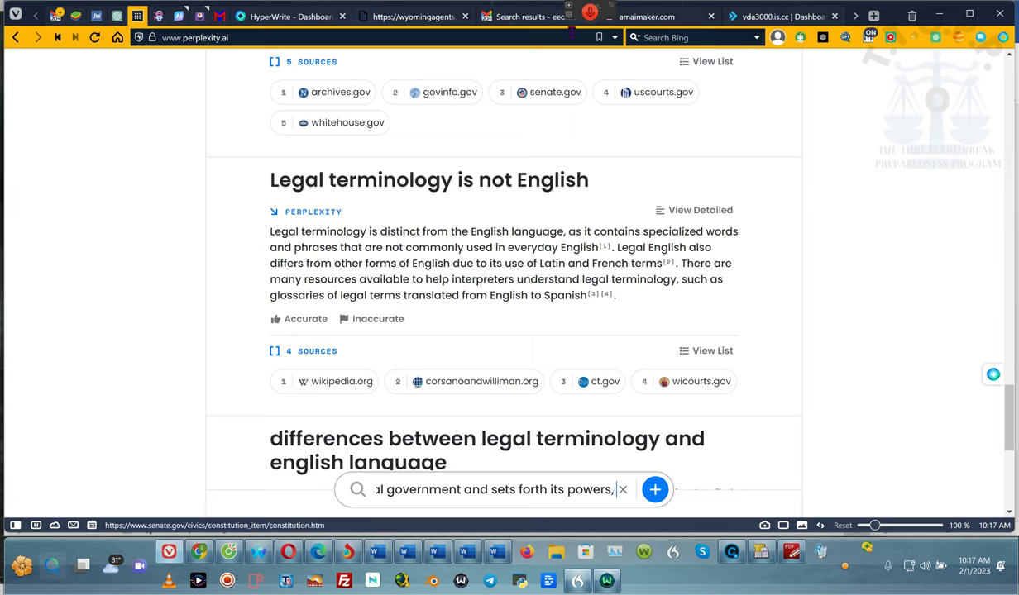
left_click(584, 23)
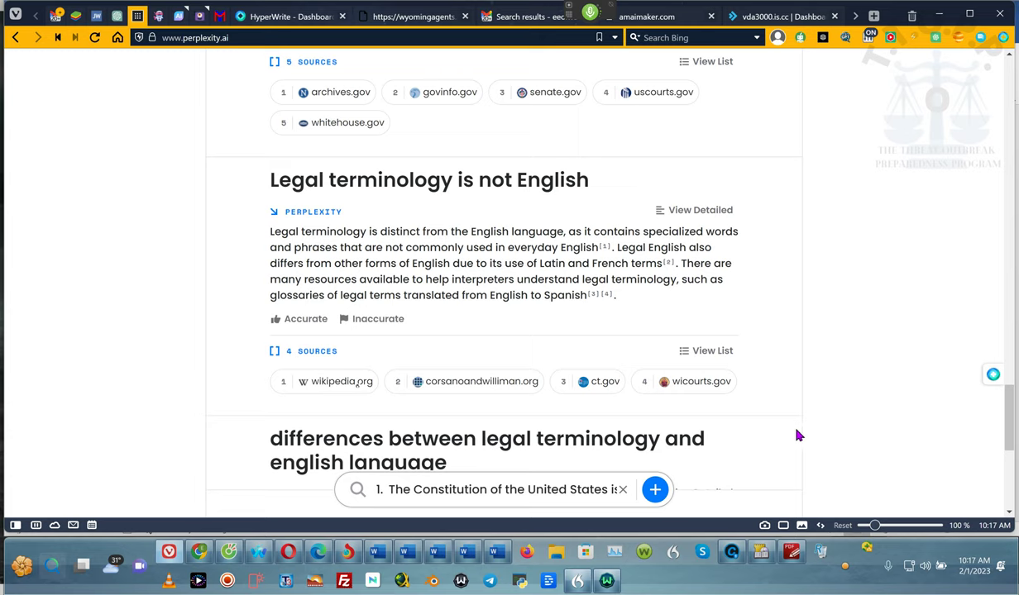
left_click(542, 478)
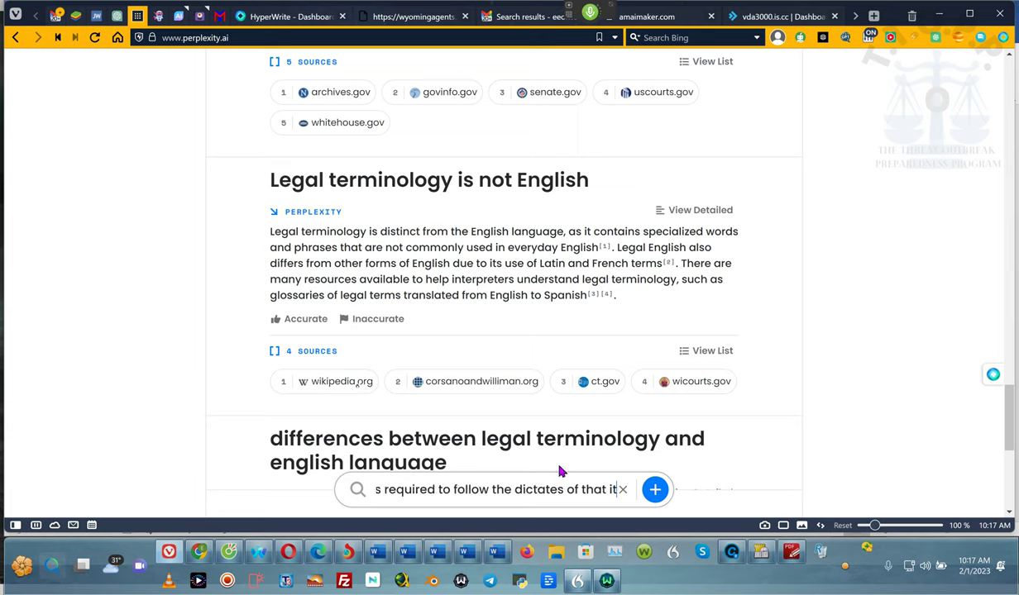
type("treatment")
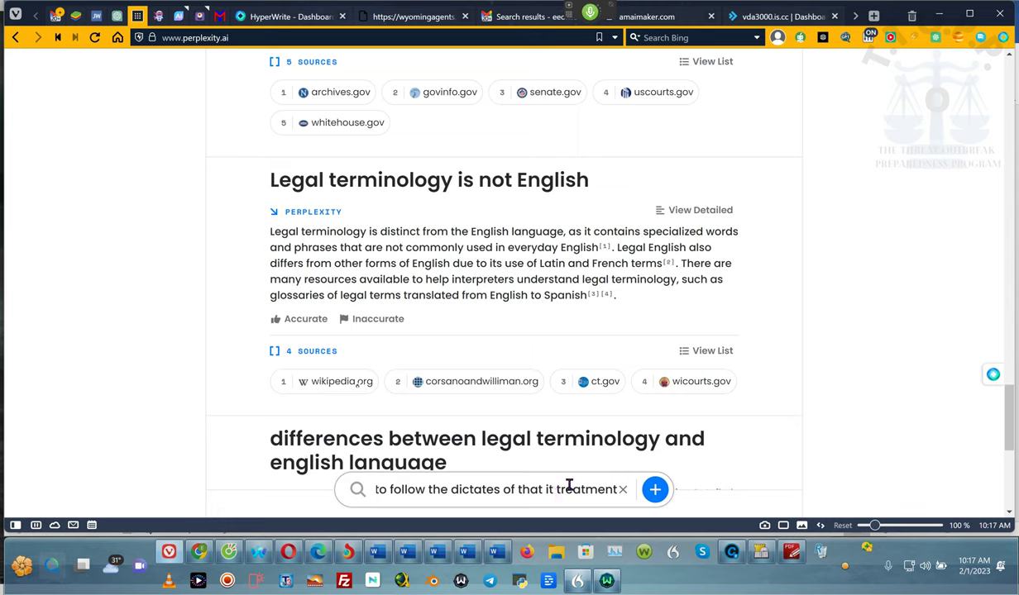
double_click(556, 482)
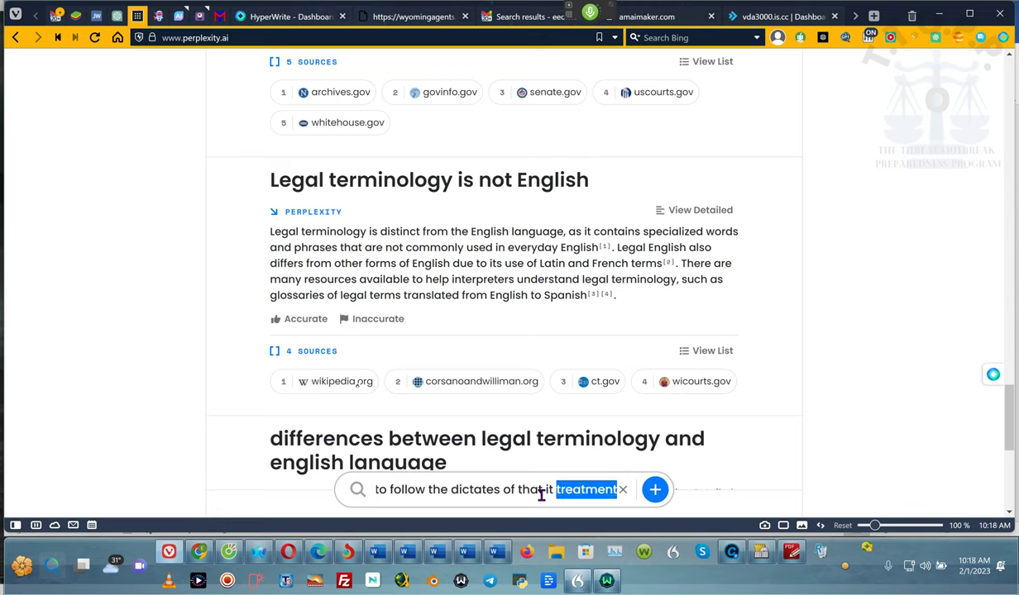
left_click_drag(542, 491, 619, 496)
key("BackSpace")
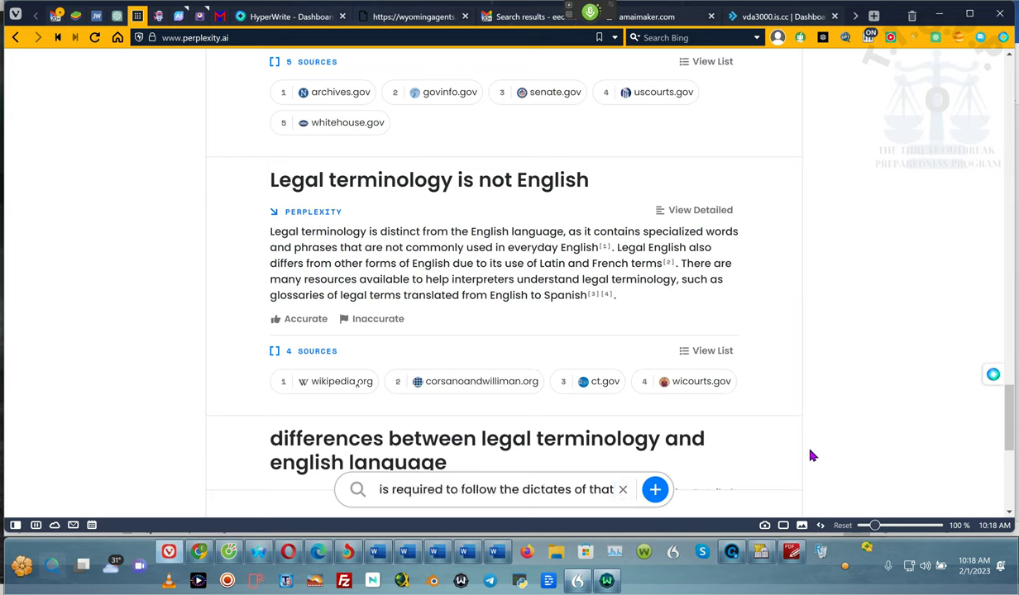
type("Administrative decree")
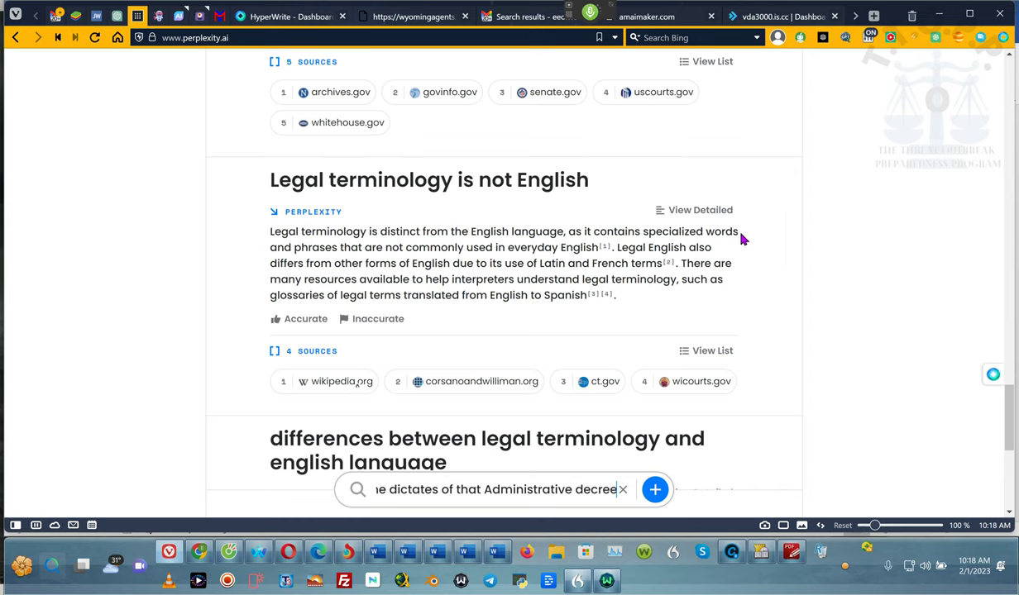
left_click(592, 22)
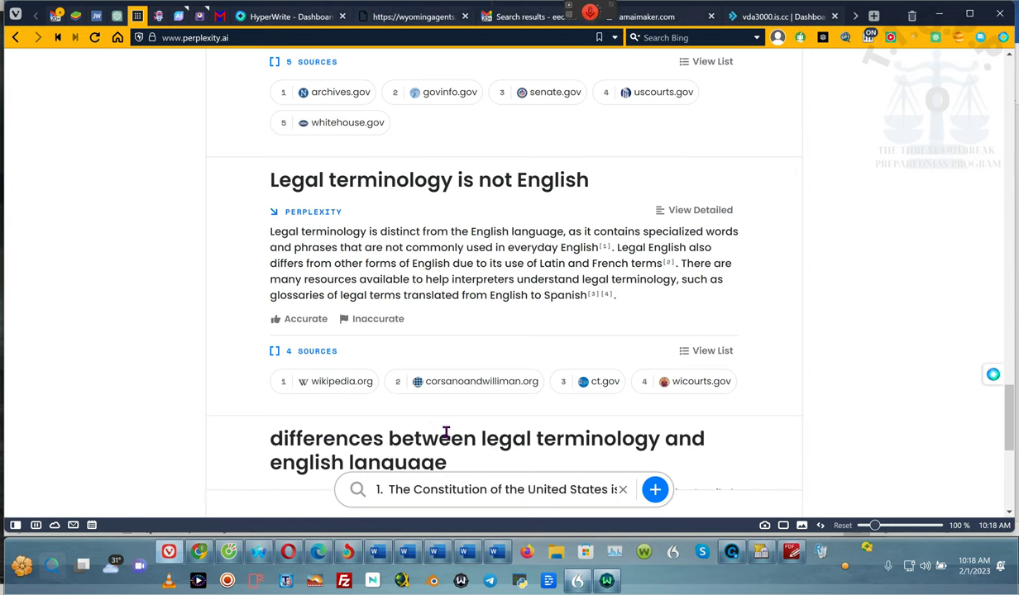
- Remove the leading "1." from the follow-up question about the Constitution and submit it
left_click(389, 491)
key("BackSpace")
key("BackSpace")
key("BackSpace")
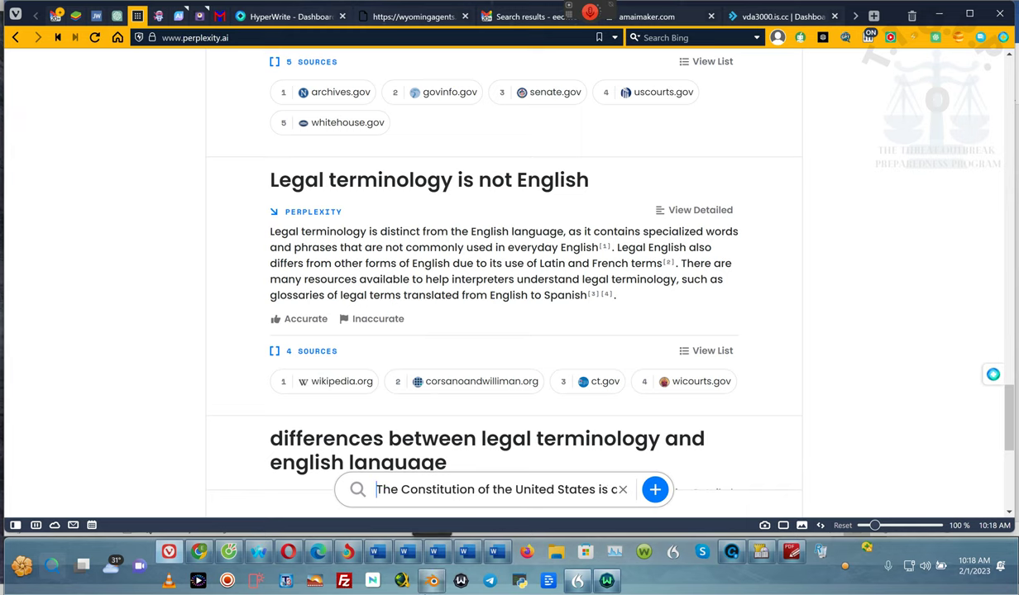
key("Return")
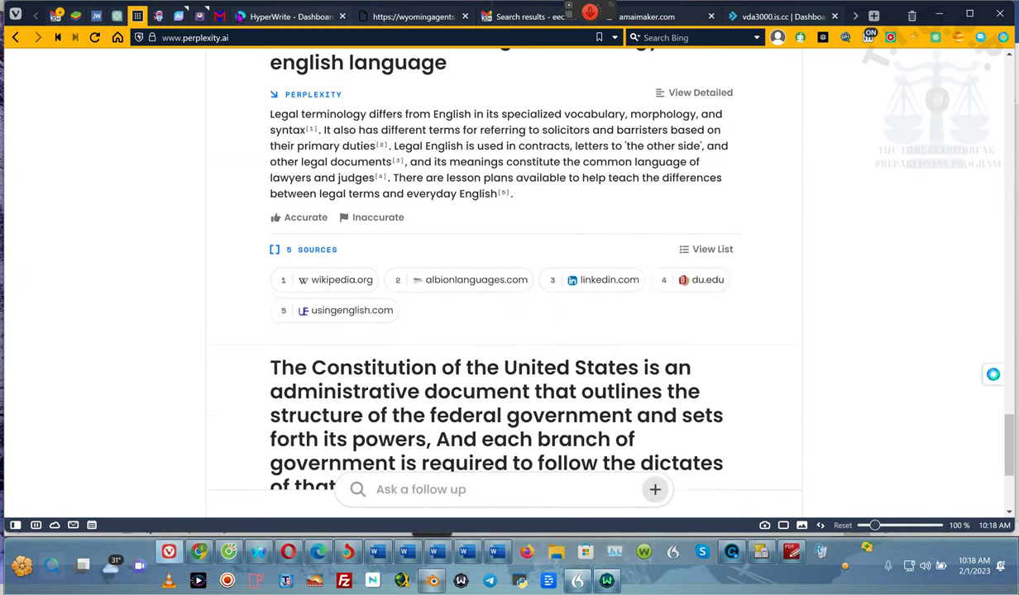
- Switch to ChatGPT and dismiss the high-demand notice
left_click(116, 17)
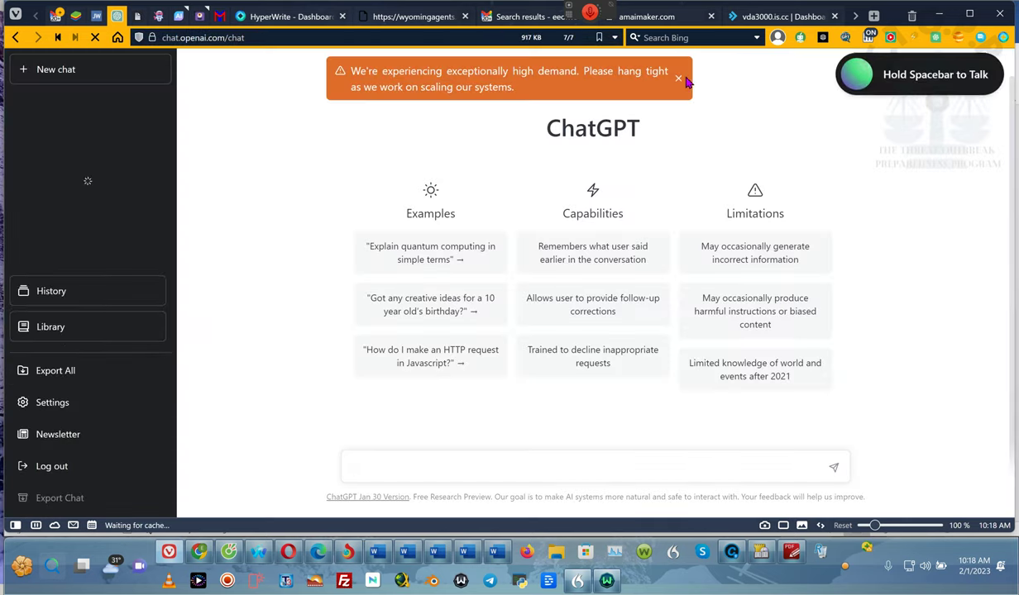
left_click(680, 81)
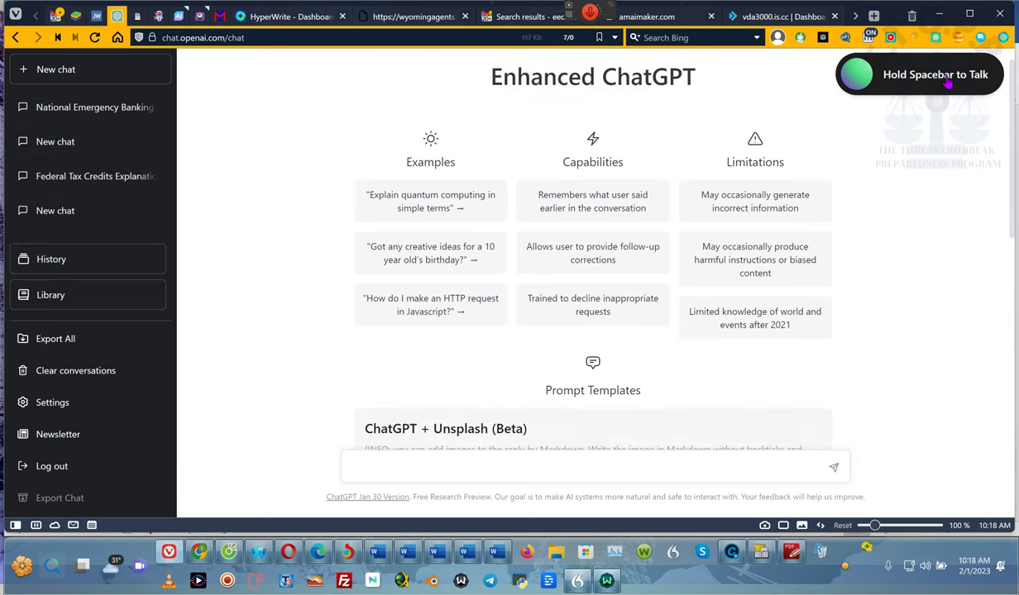
- Examine the prompt templates offered on the new chat page, from Outrank Article down to SILO Structure
scroll(910, 73, "down", 10)
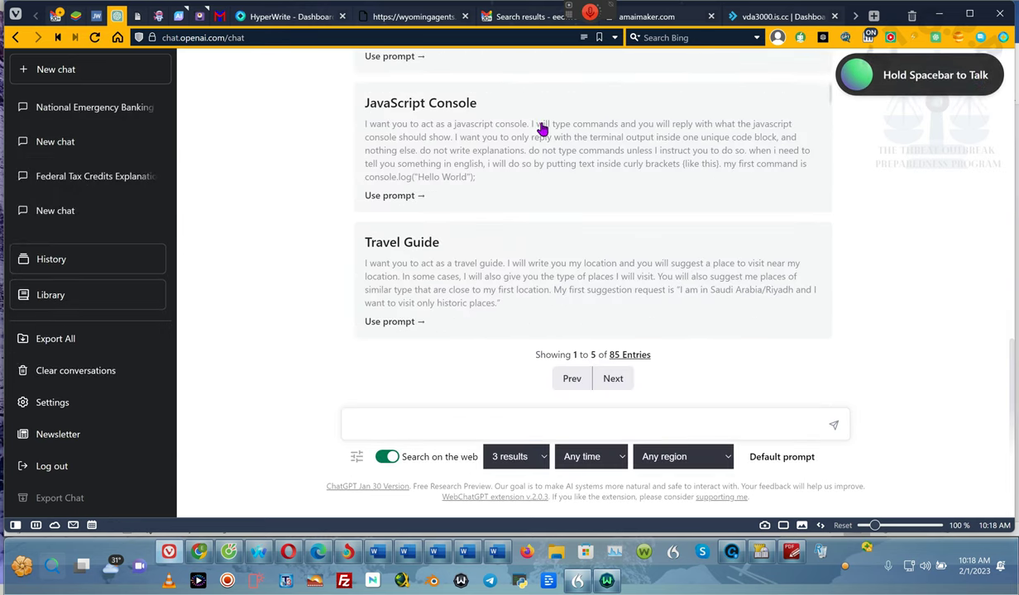
mouse_move(597, 18)
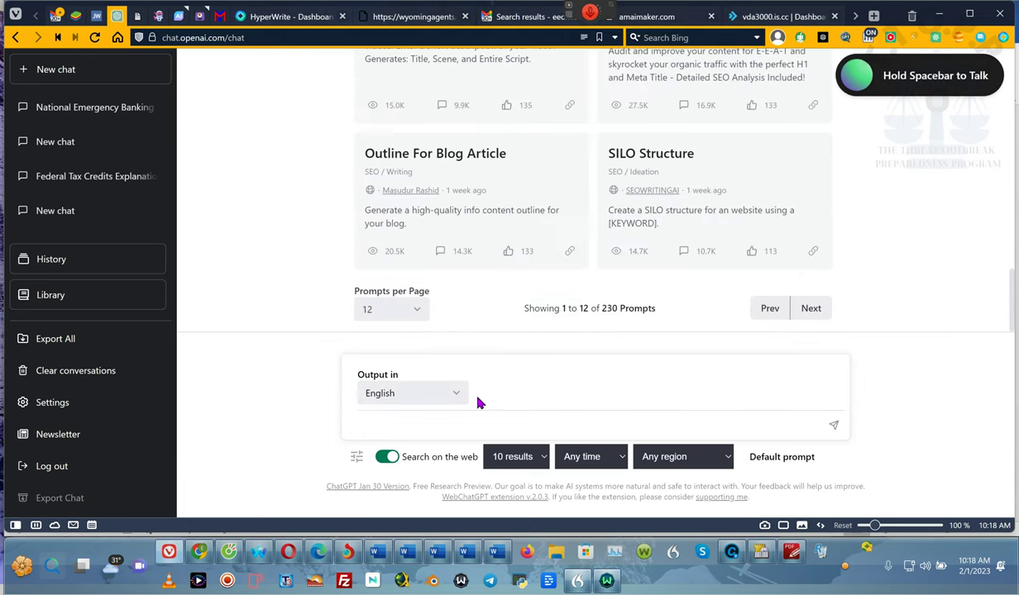
scroll(521, 152, "up", 5)
scroll(521, 152, "up", 10)
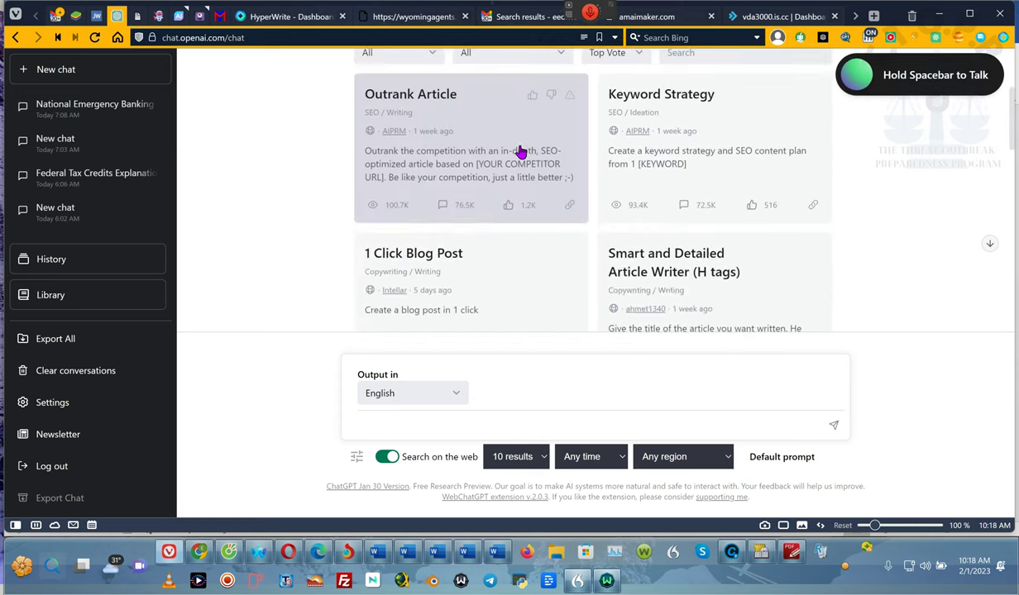
scroll(521, 152, "down", 5)
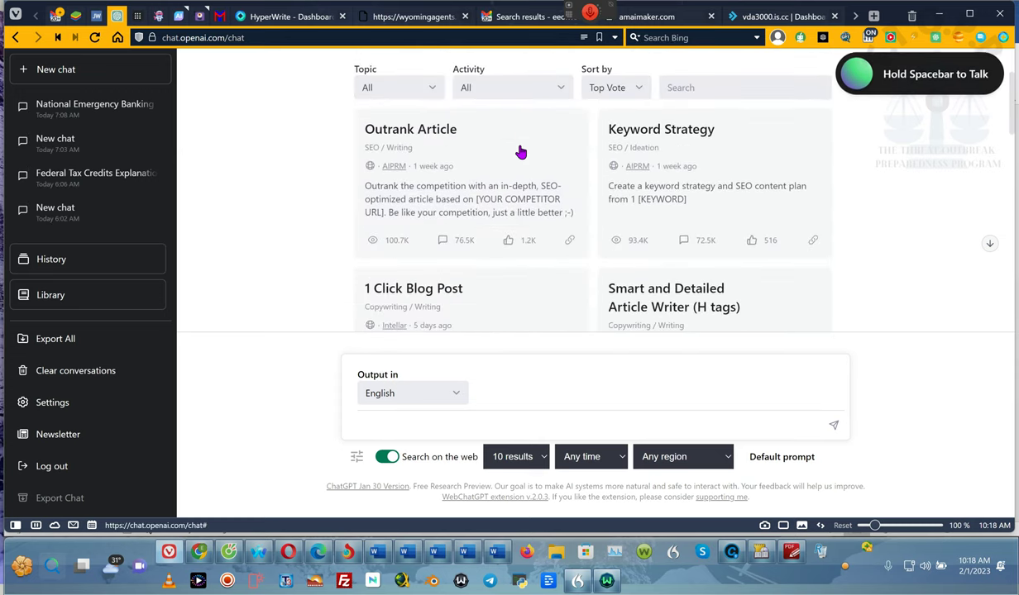
scroll(521, 153, "down", 4)
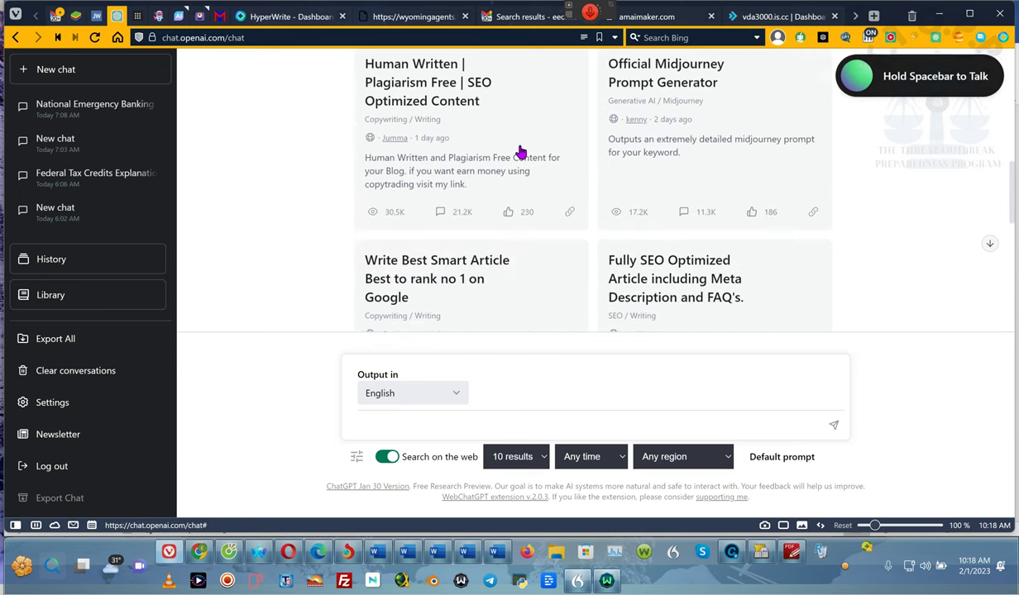
scroll(521, 152, "down", 5)
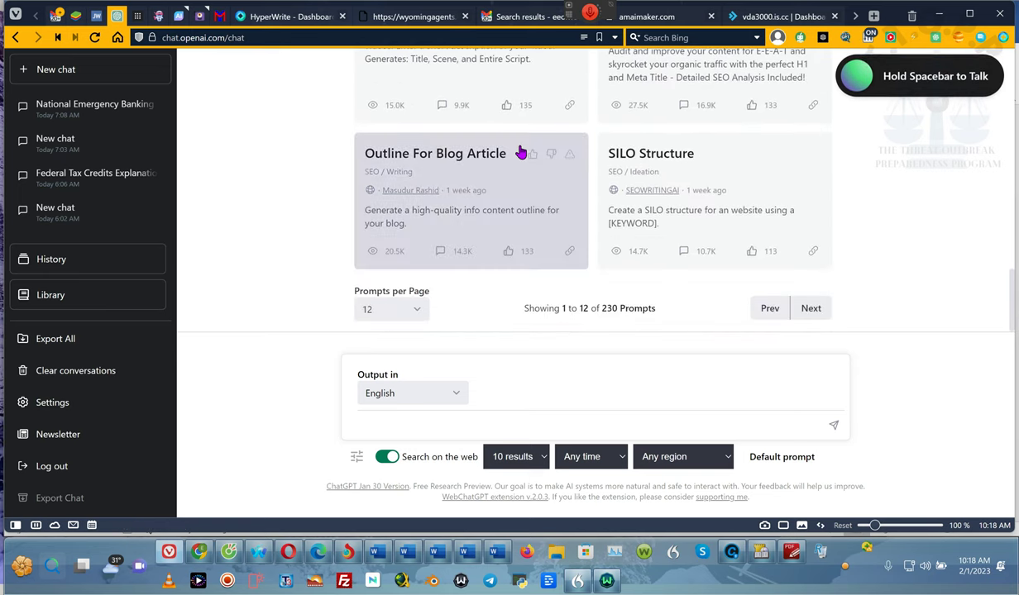
scroll(521, 154, "up", 1)
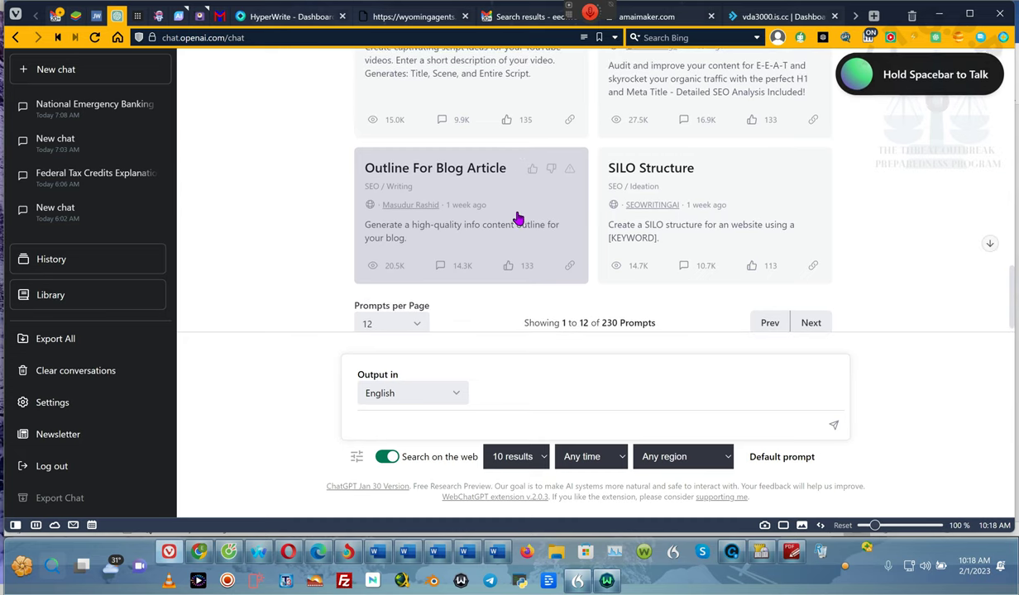
scroll(517, 219, "down", 1)
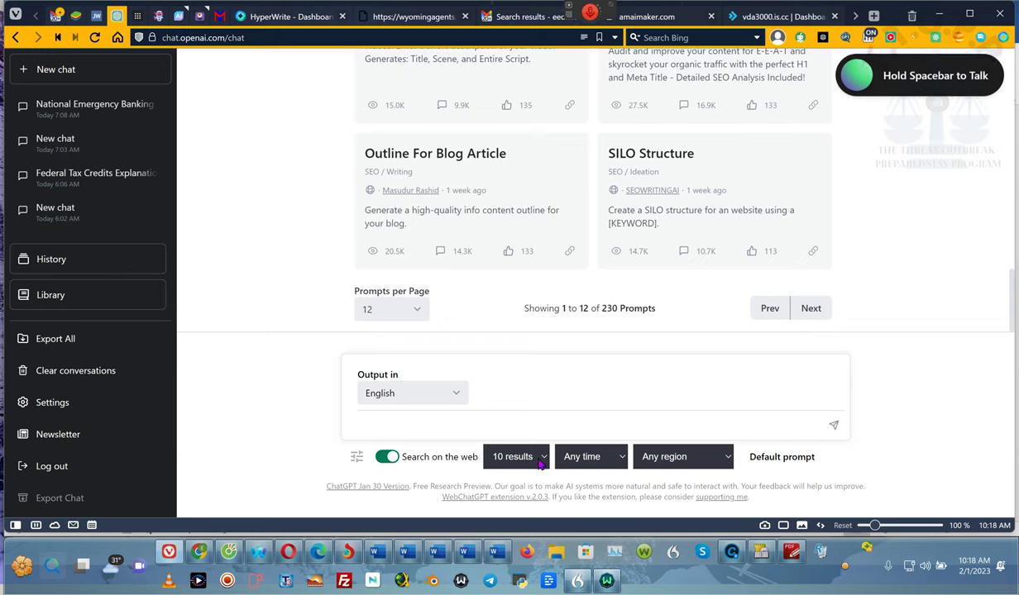
- Inspect the web search options for time, region and number of results, plus the available prompt choices
left_click(622, 457)
left_click(620, 456)
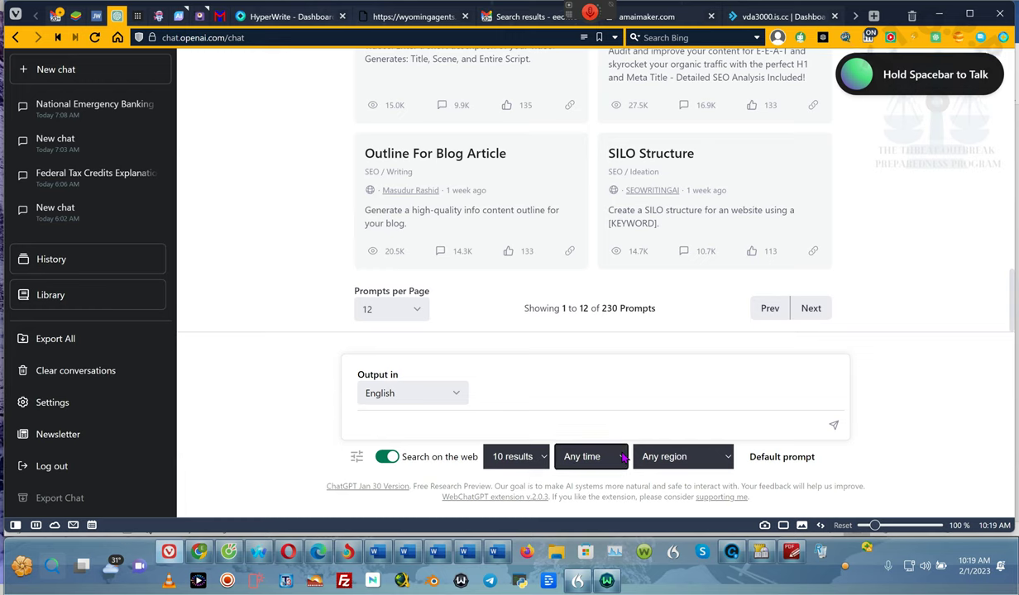
left_click(665, 460)
left_click(667, 460)
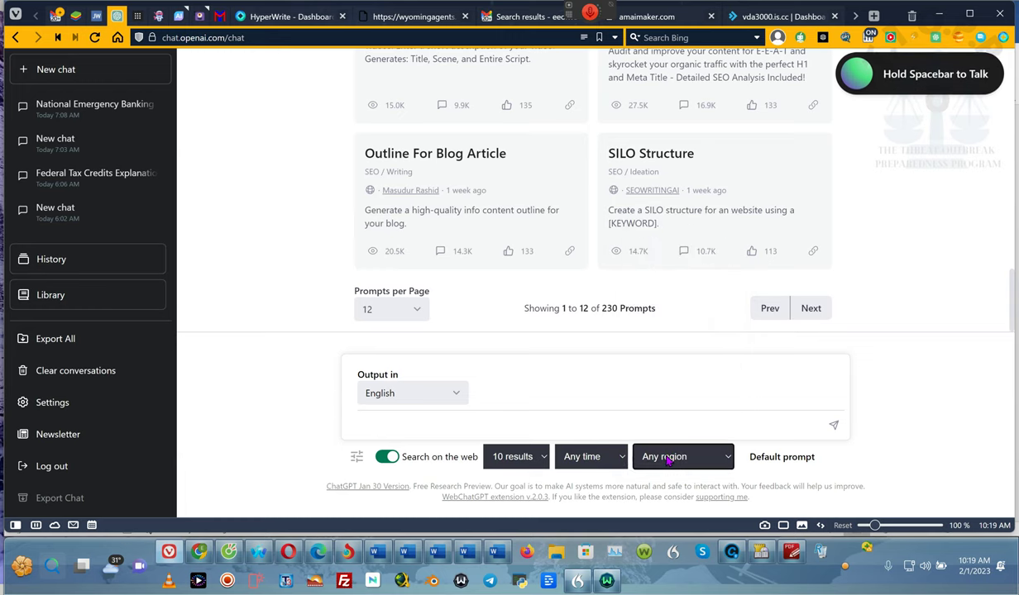
left_click(541, 456)
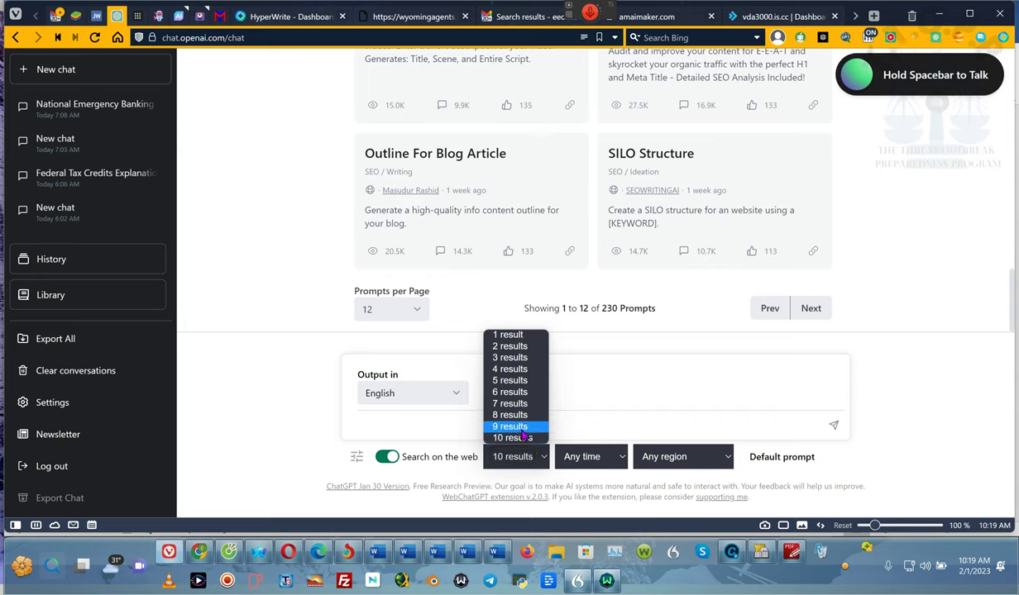
left_click(778, 362)
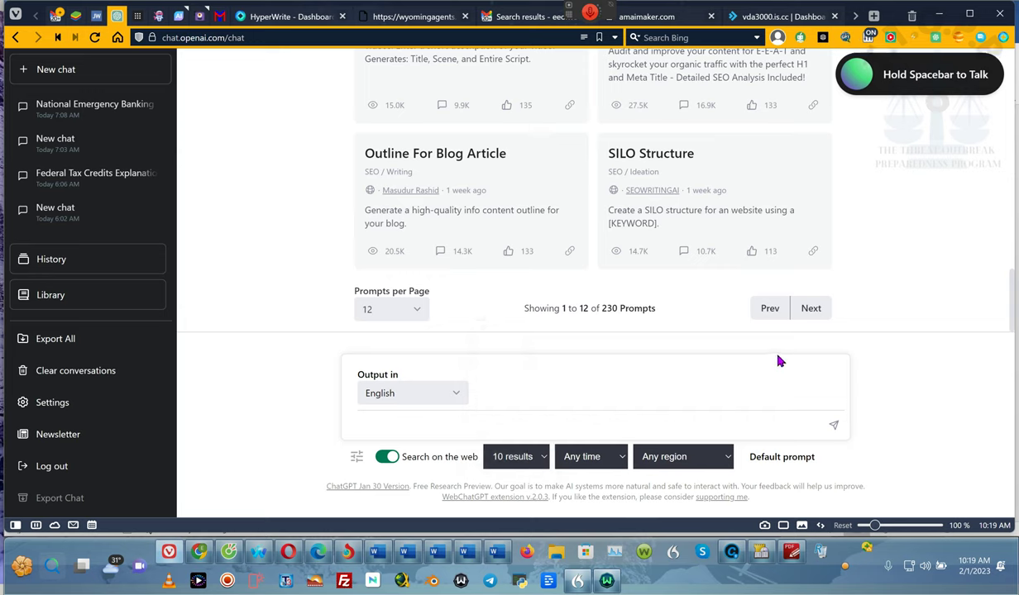
left_click(773, 459)
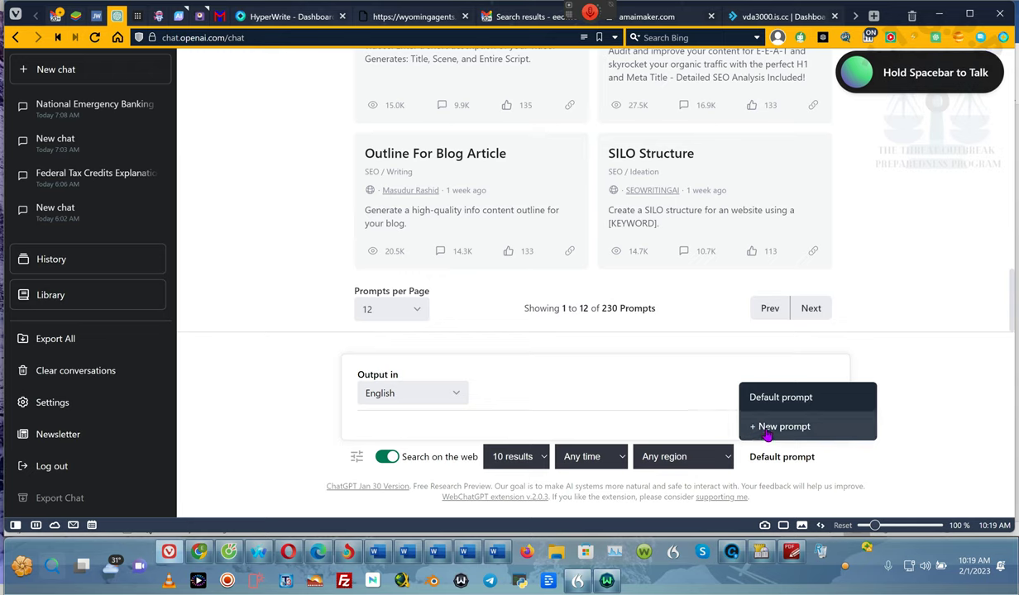
- Address the assistant by name, adding "I am pro se and I am trying to do a petition before the court for the enforcement of an administrative order,"
left_click(460, 421)
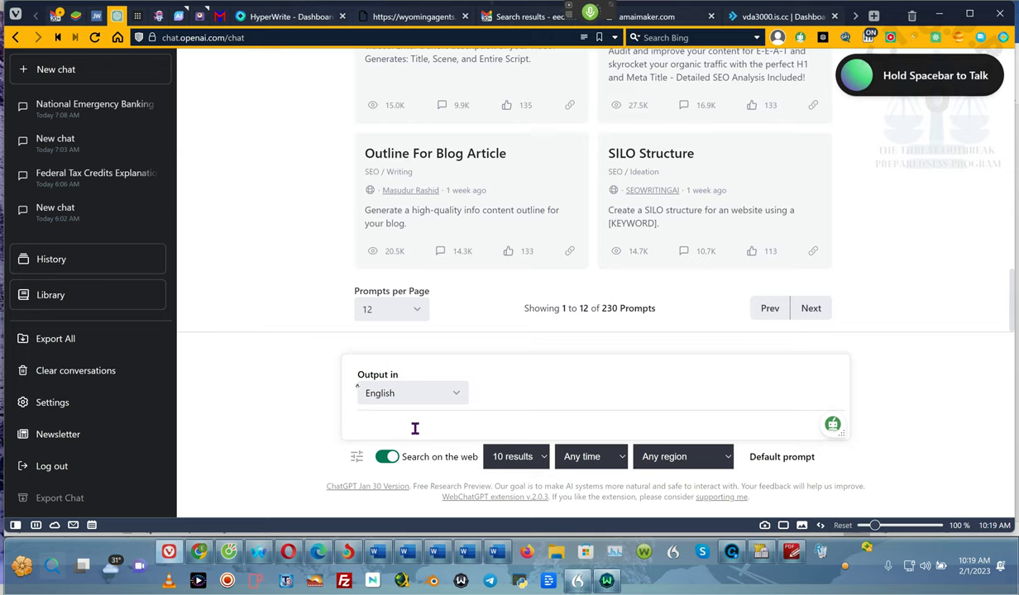
type("Kevin")
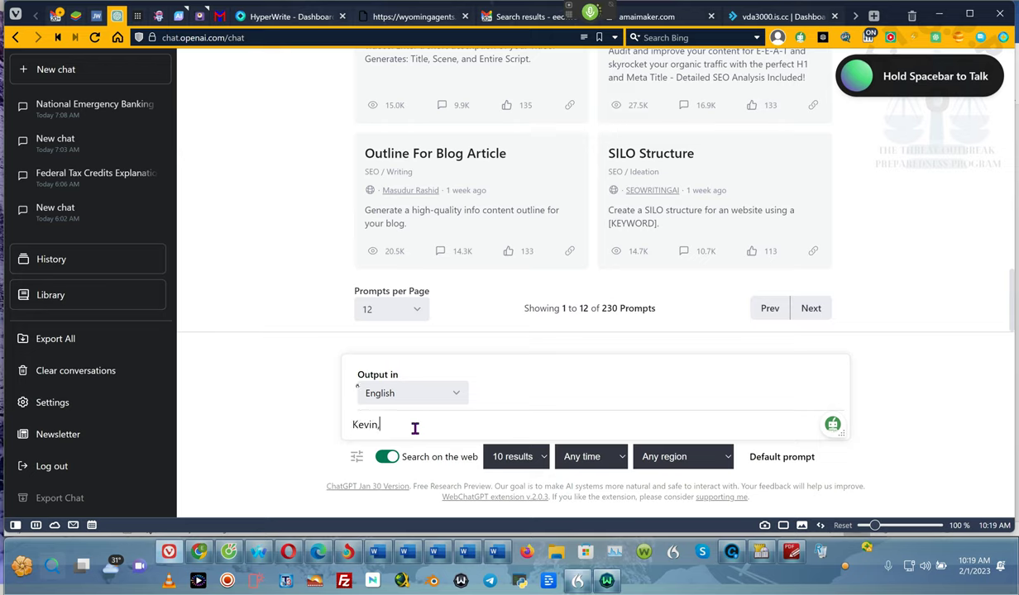
type(",")
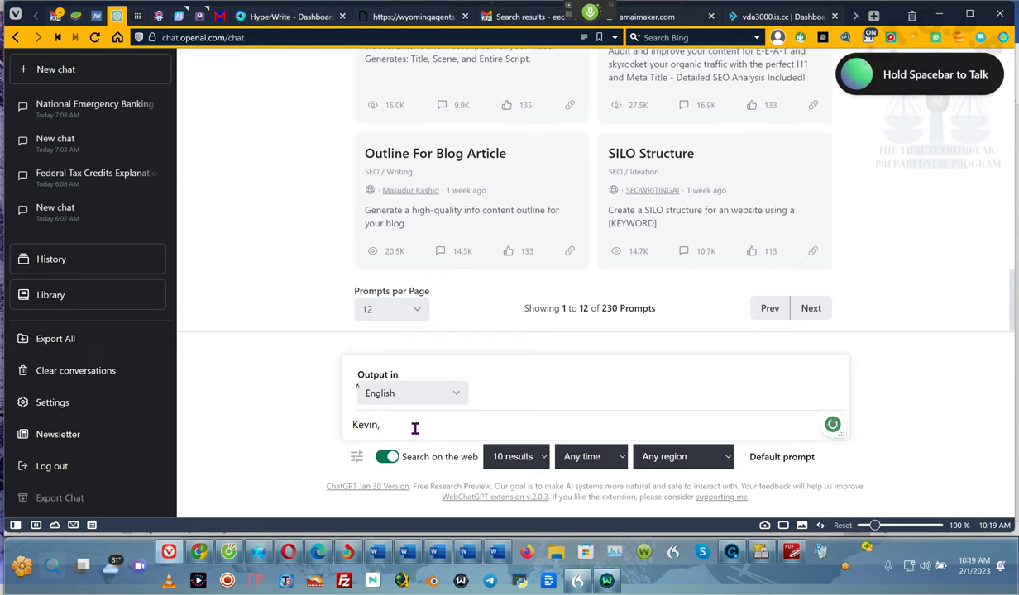
type(" I am pro se")
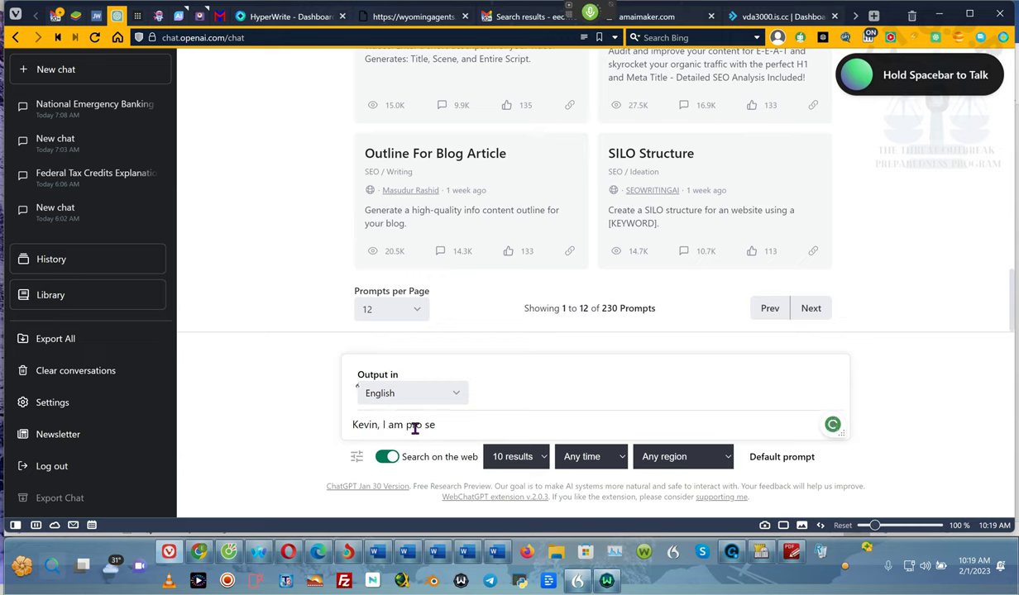
type(" and I am trying to do")
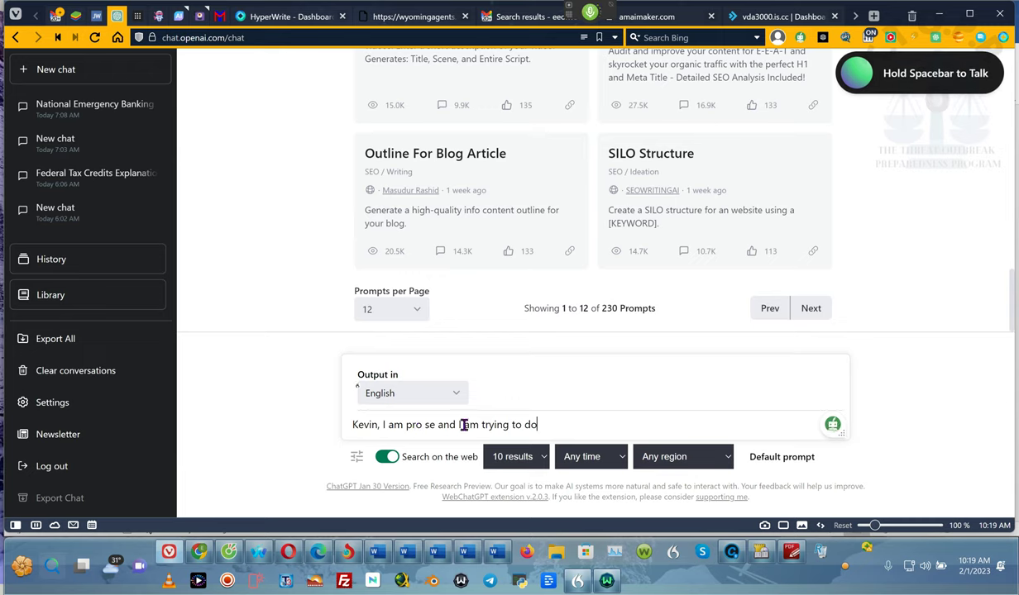
type("a petition before the court for the enforcement of an administrative order")
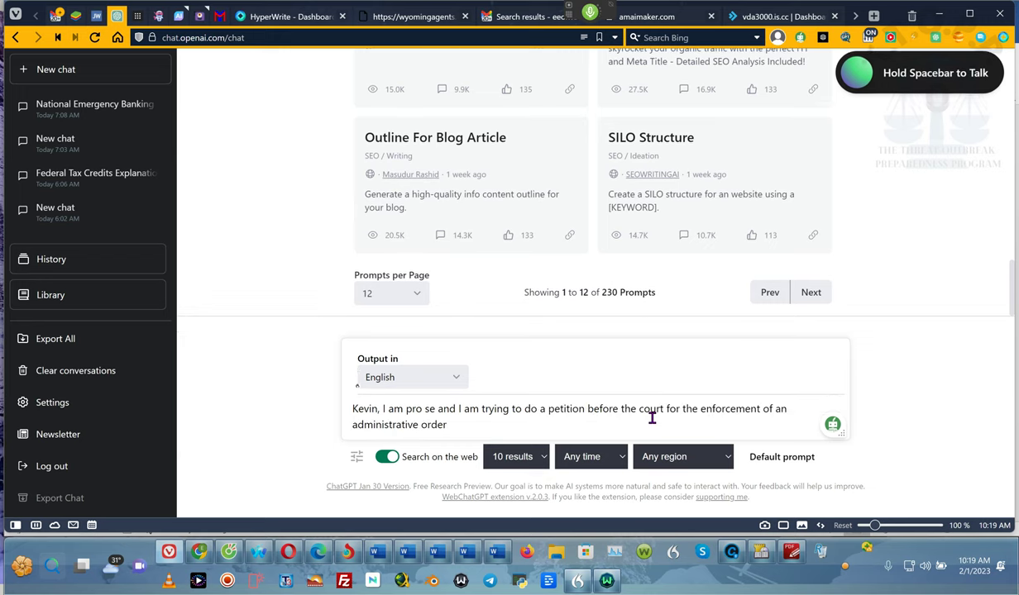
type(".")
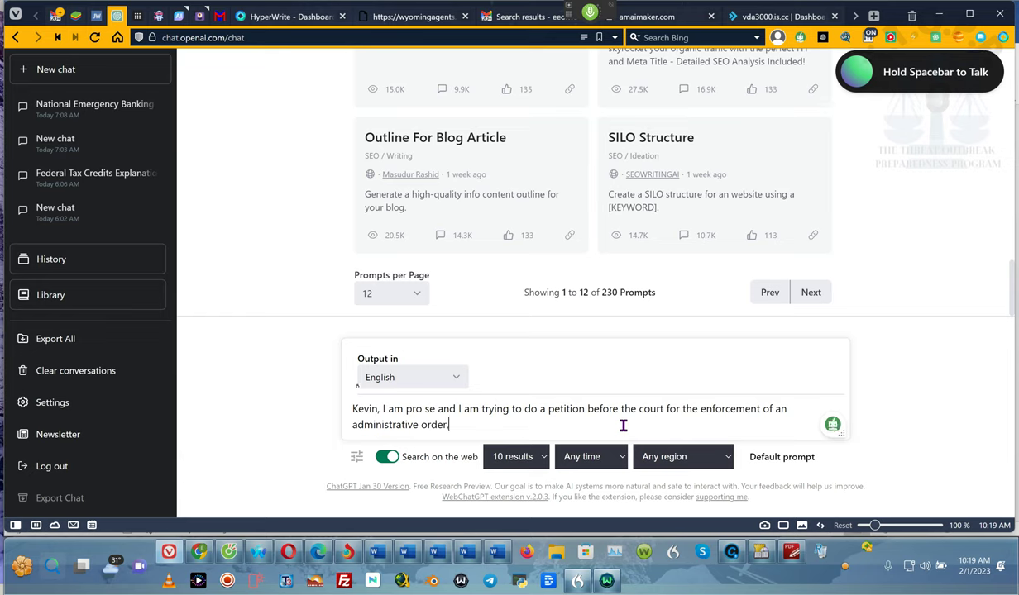
- Continue the prompt by calling the Constitution the supreme administrative document that every department, government agency and federal agent must follow under their oath to uphold it
type("I am bringing forth the point that the Constitution is")
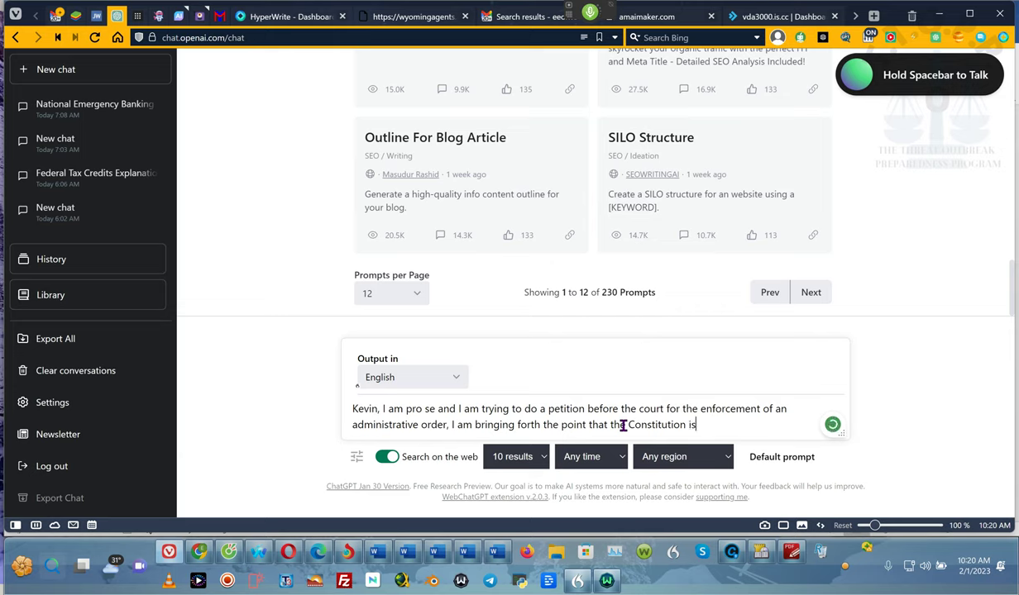
type(" the supreme administrative document which")
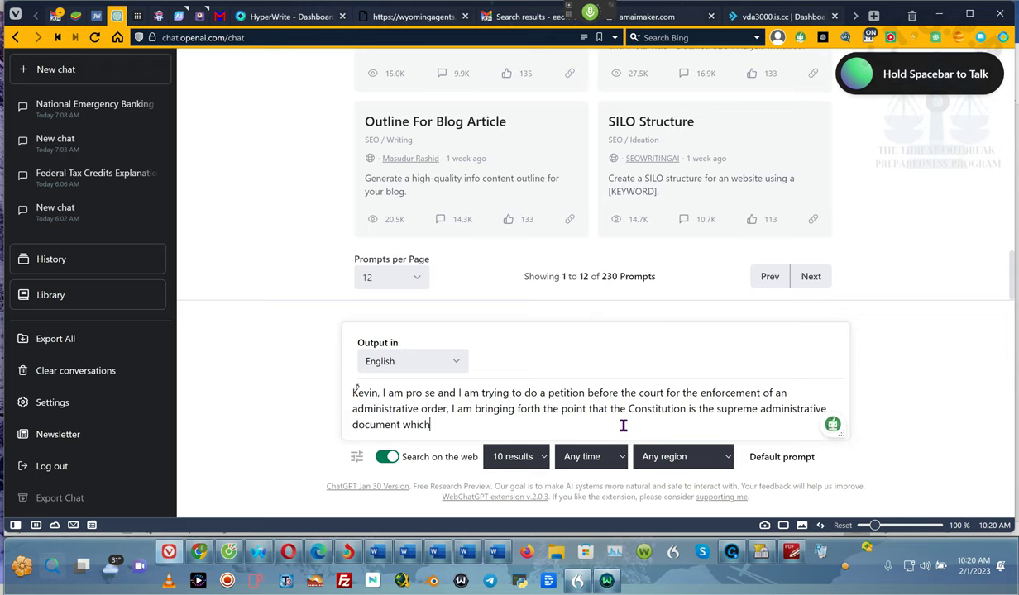
type("every single department and/or government agency and/or")
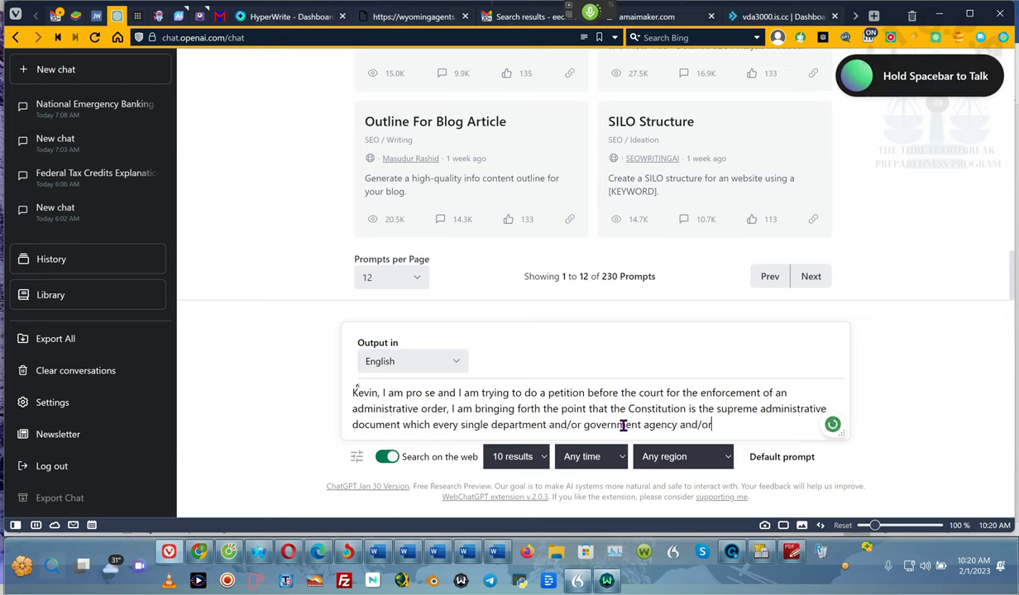
type(" federal agent must follow as they take an oath to uphold")
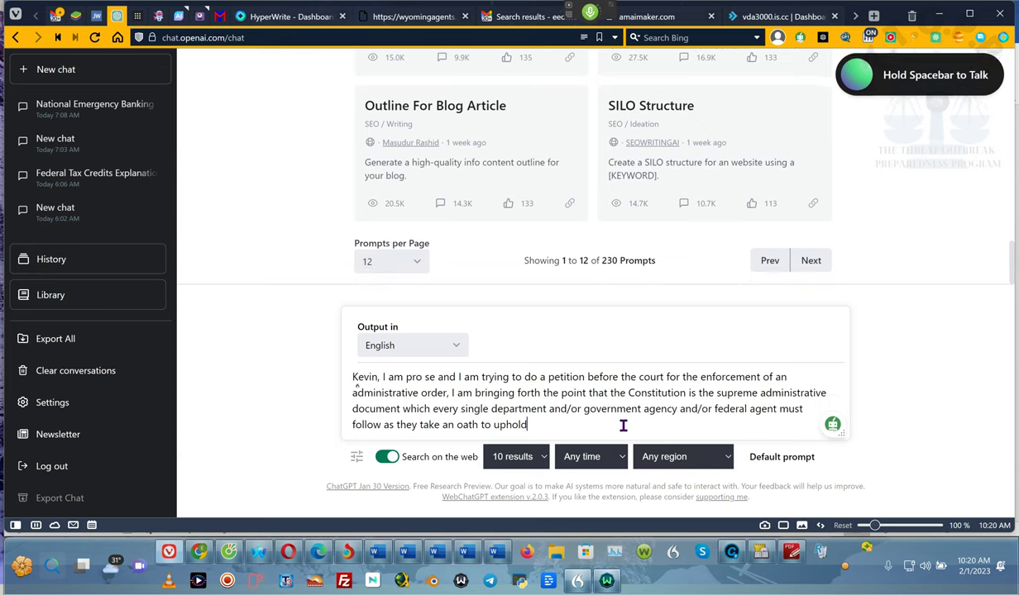
type(" the Constitution of the United States.")
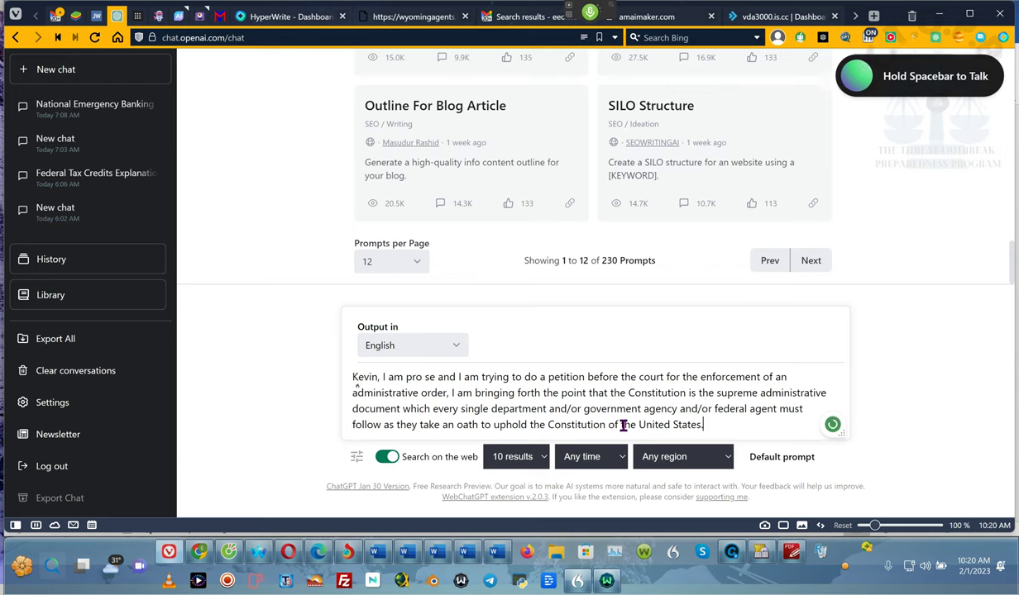
- Add that if they fail to uphold that agreement, the courts may be petitioned to order compliance with the agreement as prescribed in law
type(" If they fail to uphold that agreement.")
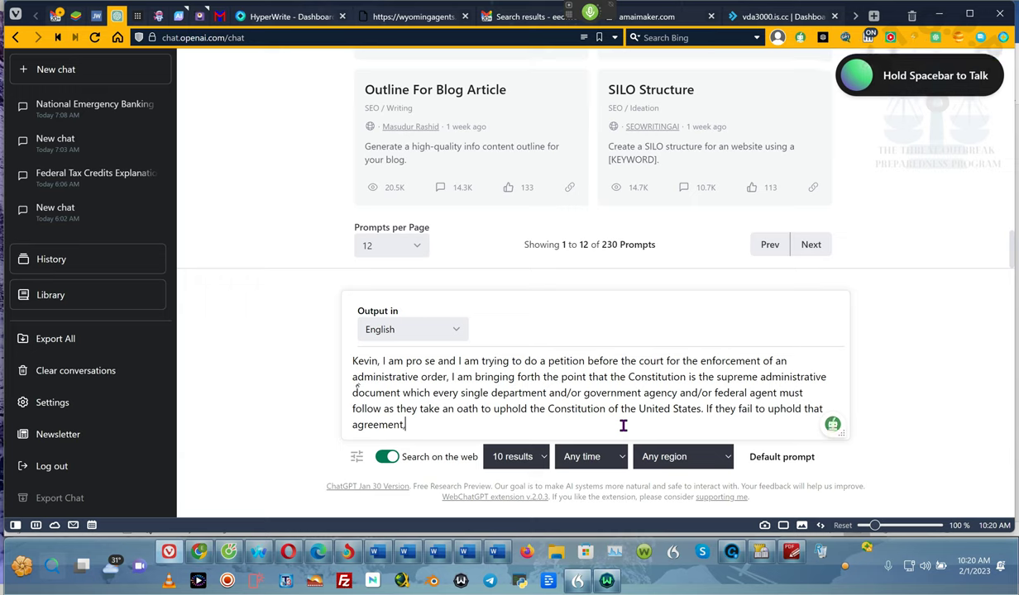
type(", then the courts may be petitioned for ordering them to comply with the agreement as prescribed in law")
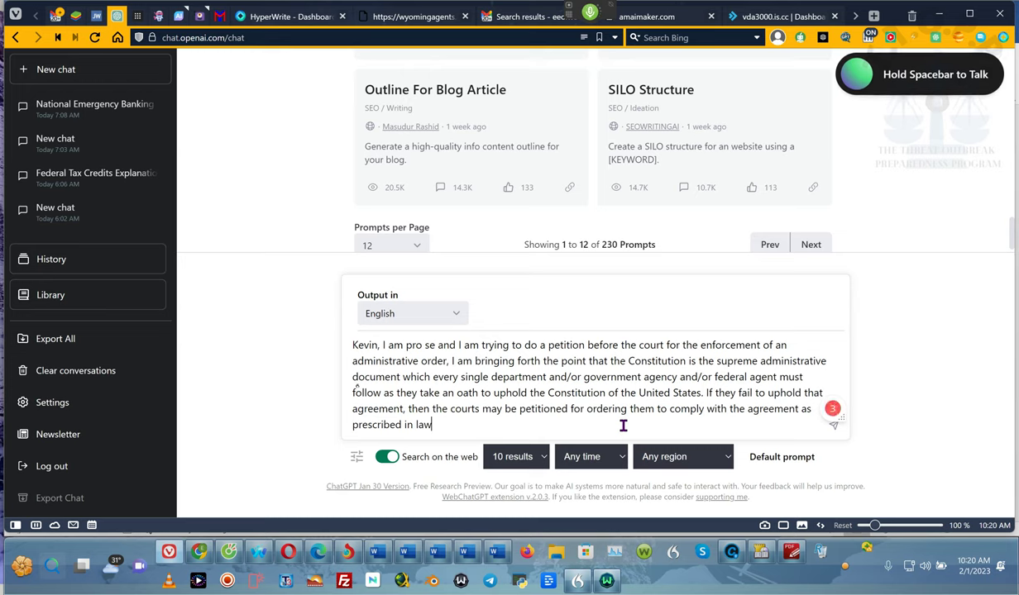
type(".")
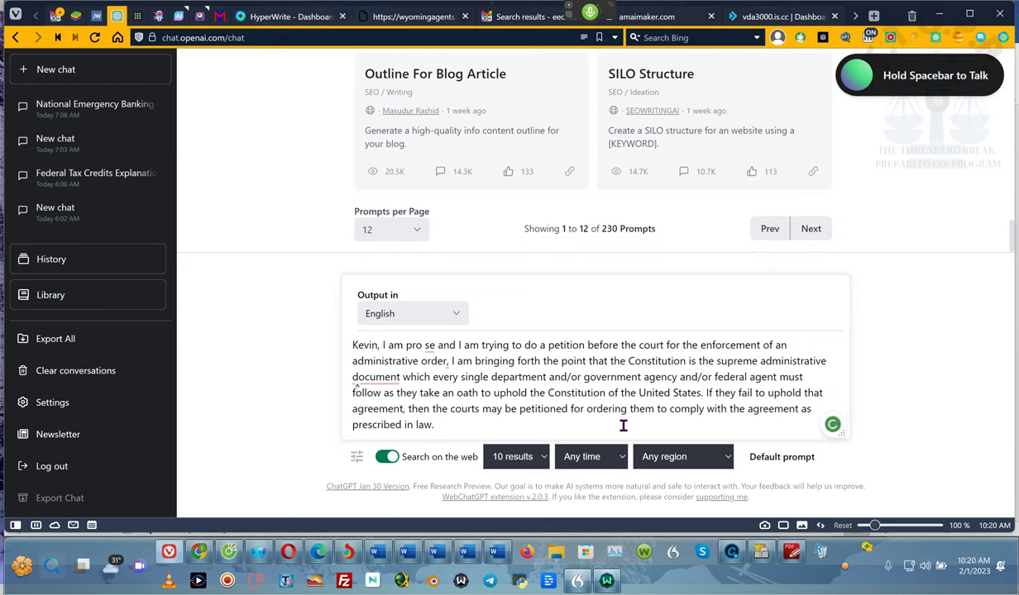
- Add that such failure is a deprivation of rights under color of law with criminal sanctions per the Civil Rights Act of 1866, and begin describing its holding
type(" That such failure to follow the agreement as")
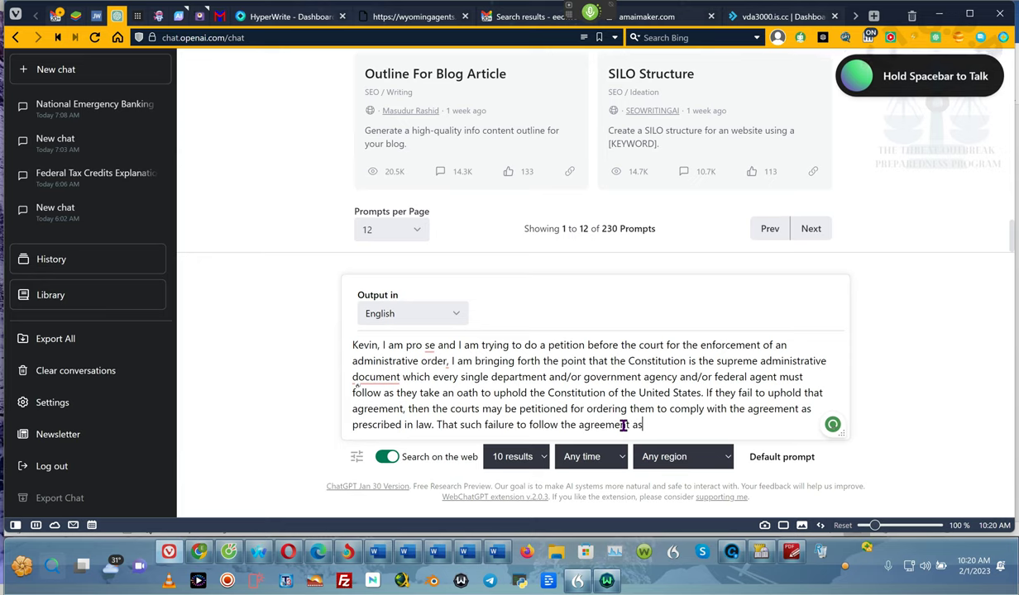
type(" stipulated and agreed")
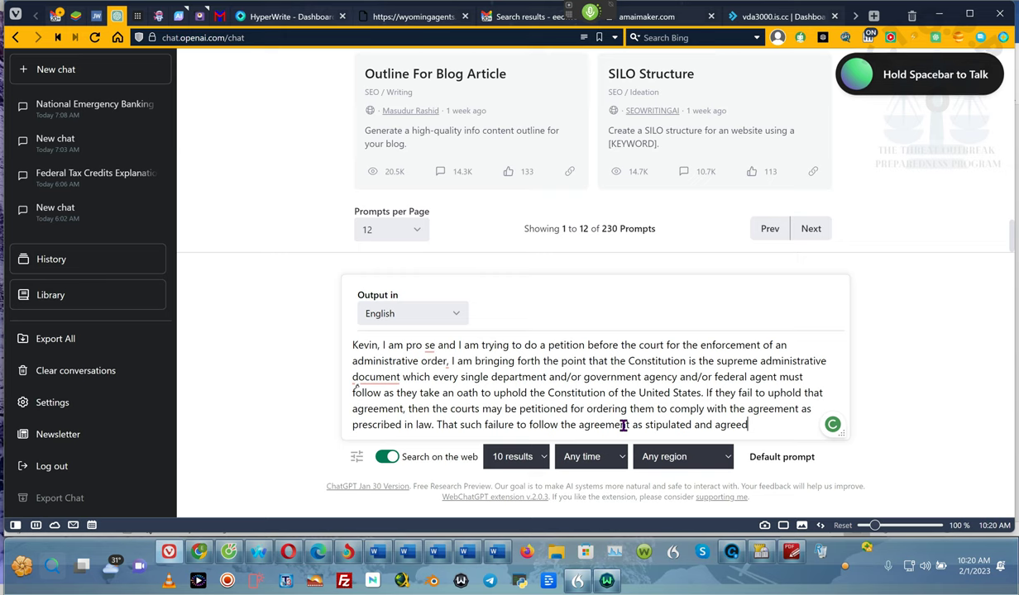
type("result in a deprivation of rights while acting under color and/or authority of law which carries criminal sanctions")
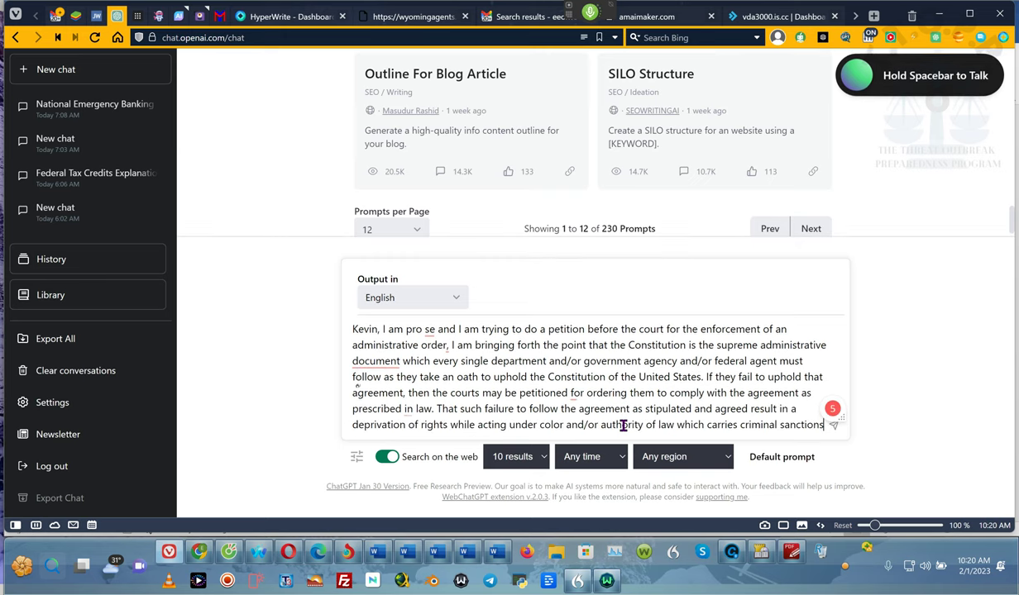
type(" per the Civil Rights Act of 1866. The Civil Rights Act of 1866 holds that any federal agent")
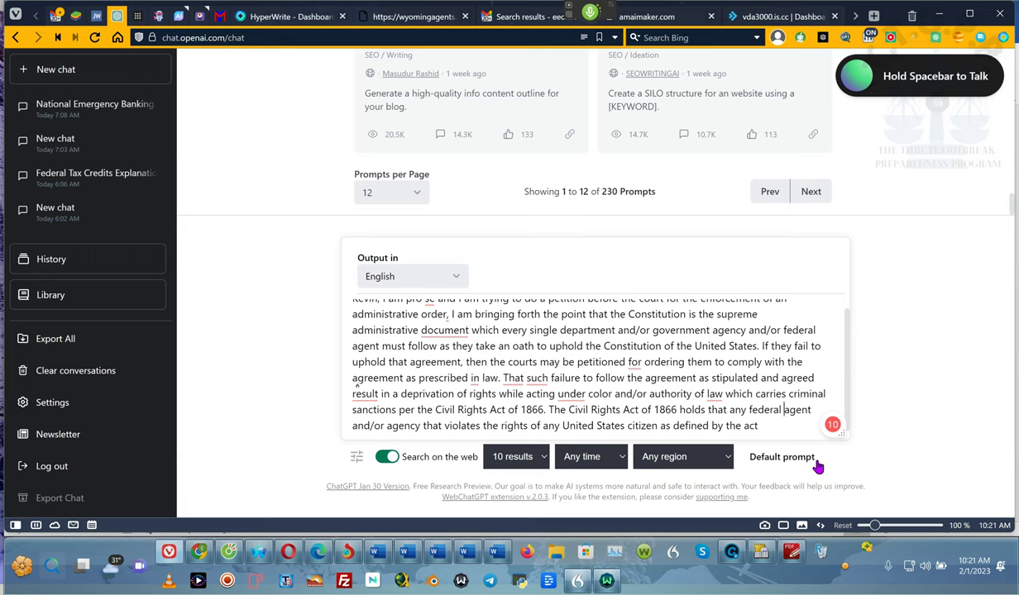
- Insert "And/or State" before "agent" and finish the sentence with "May be prosecuted for violations of rights while acting under color and/or authority of law."
left_click(781, 409)
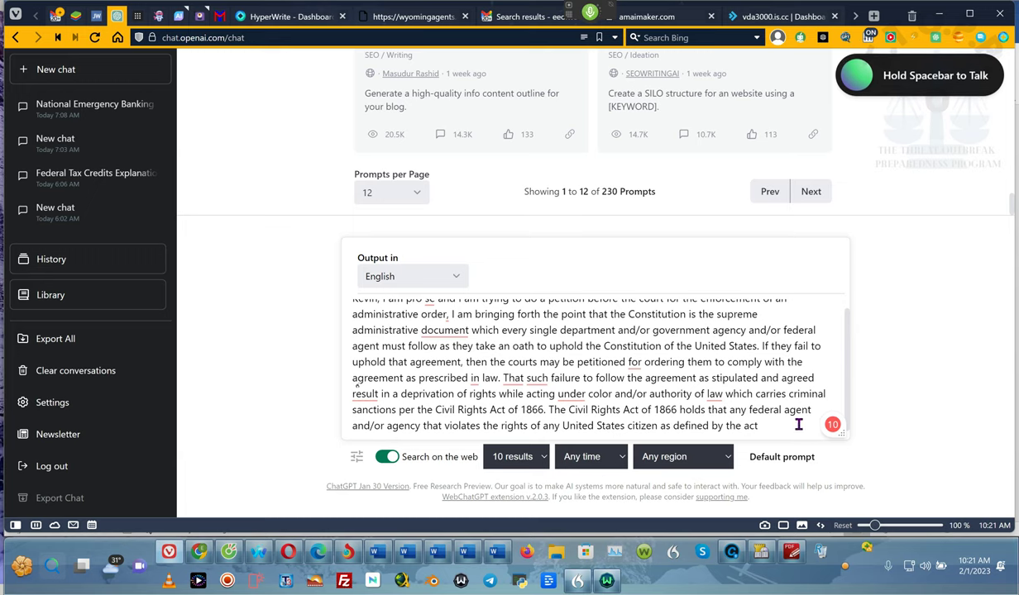
type("And/or State")
type("act")
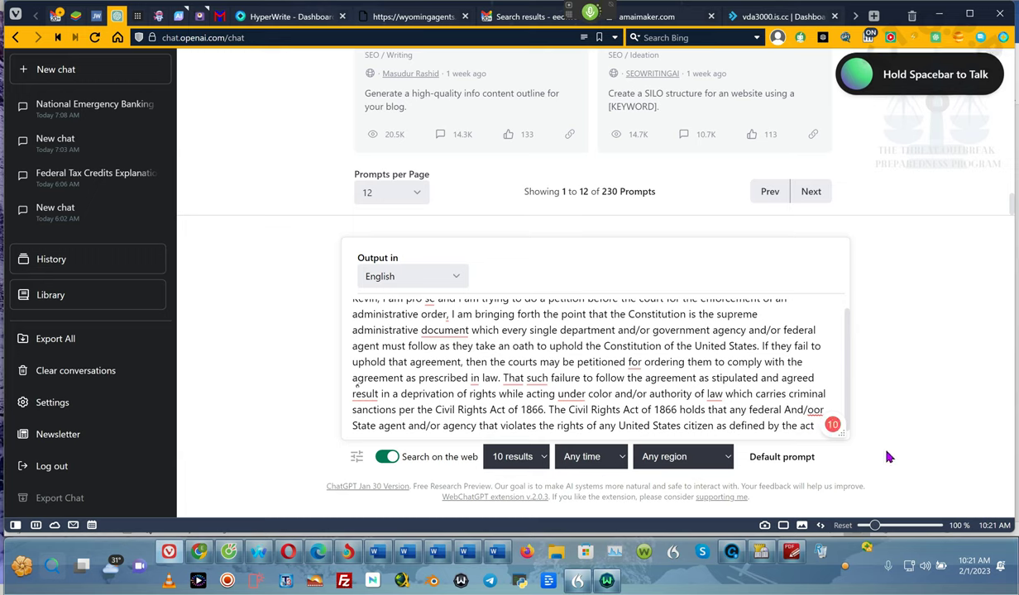
type(",")
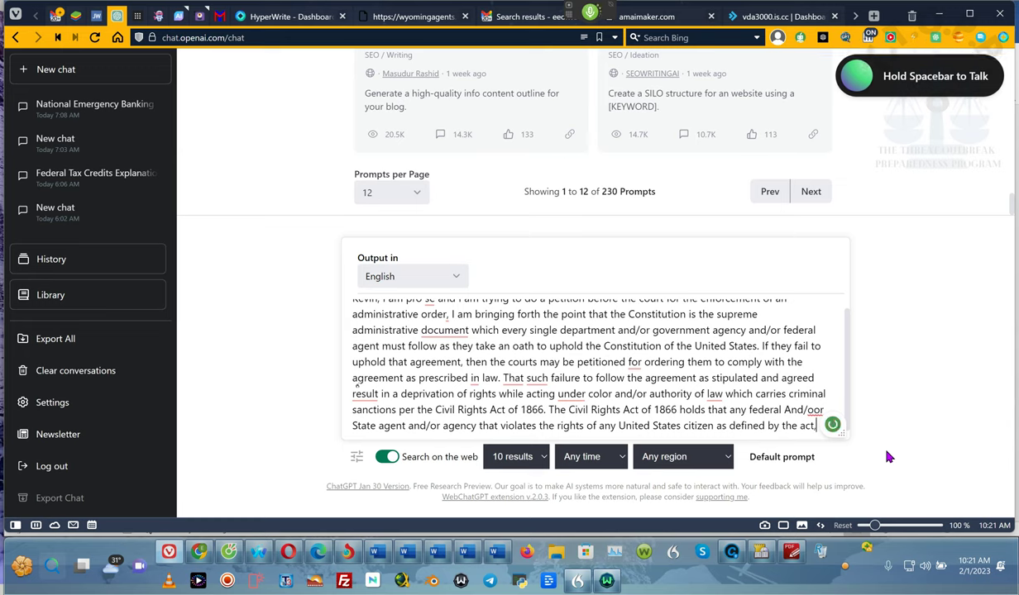
type(" May be prosecuteed")
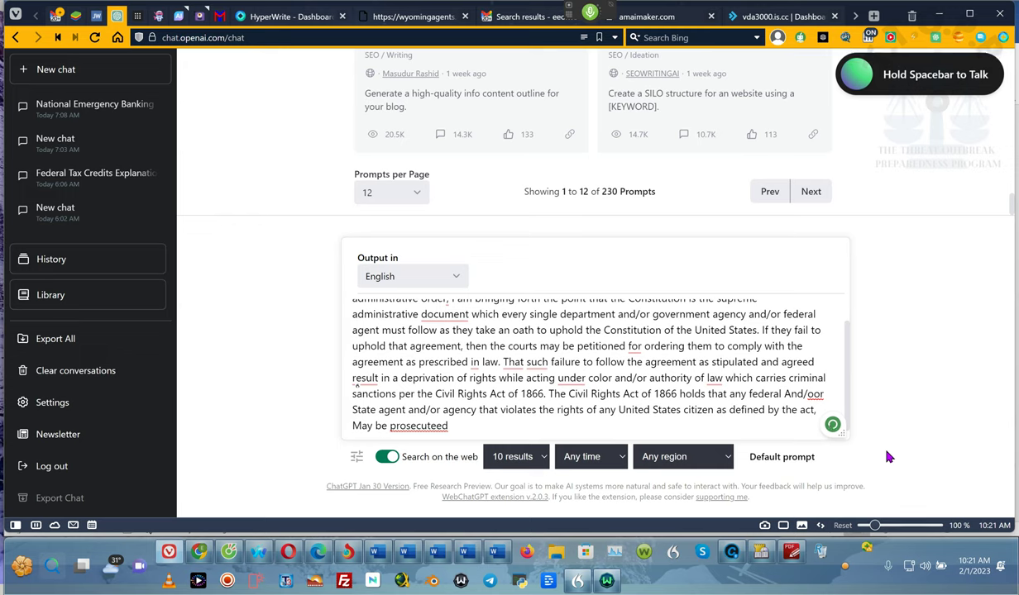
type("for violations of rights while acting under color and/or authority of law")
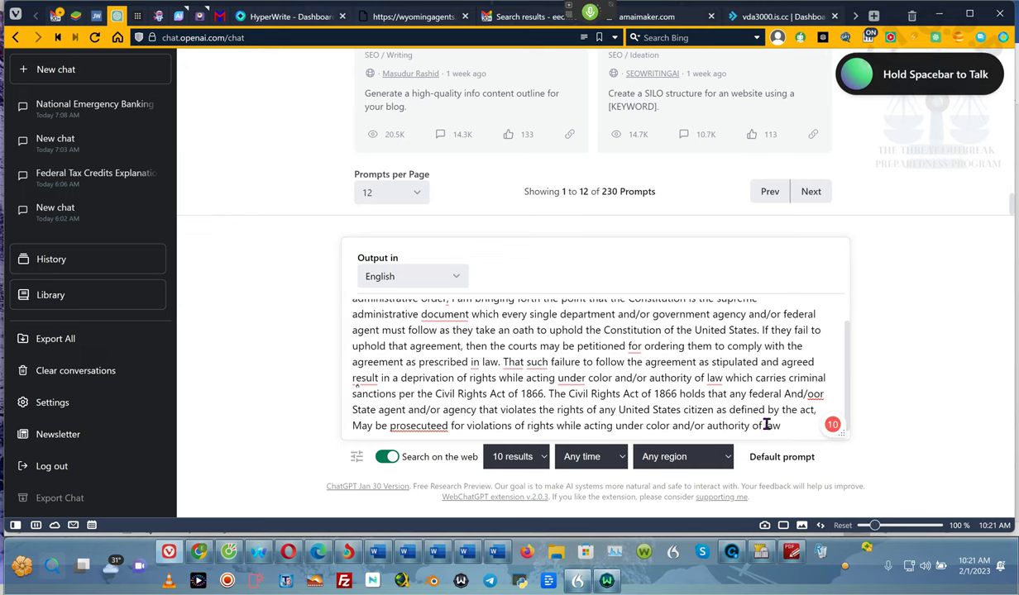
type(".")
- On a new line, state that absolute immunity does not cover a party found guilty of violating the Civil Rights Act of 1866 and the people's constitutionally secured rights
key("shift+Return")
type("Absolute immunity")
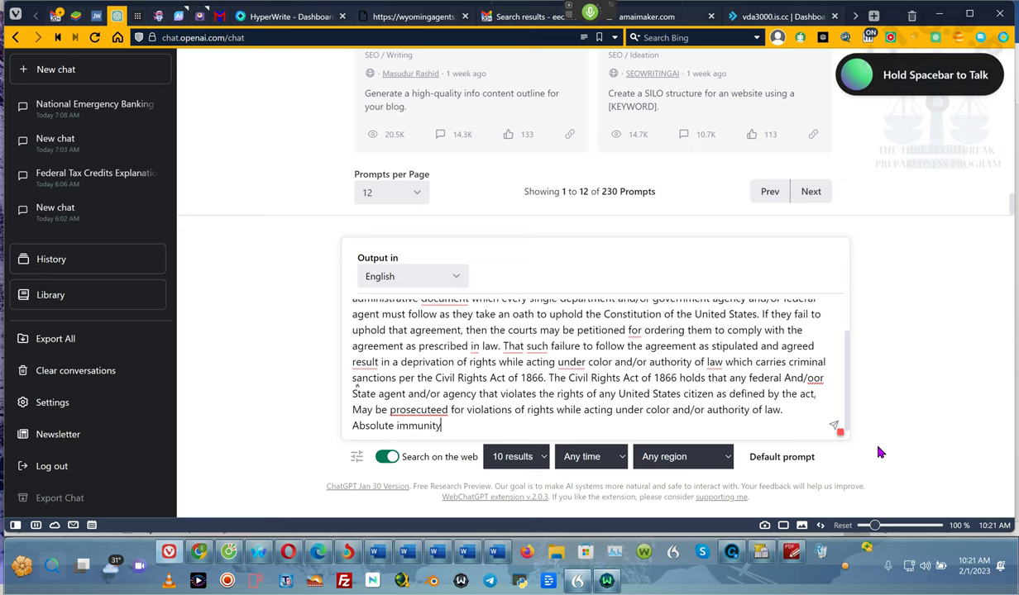
type("does not")
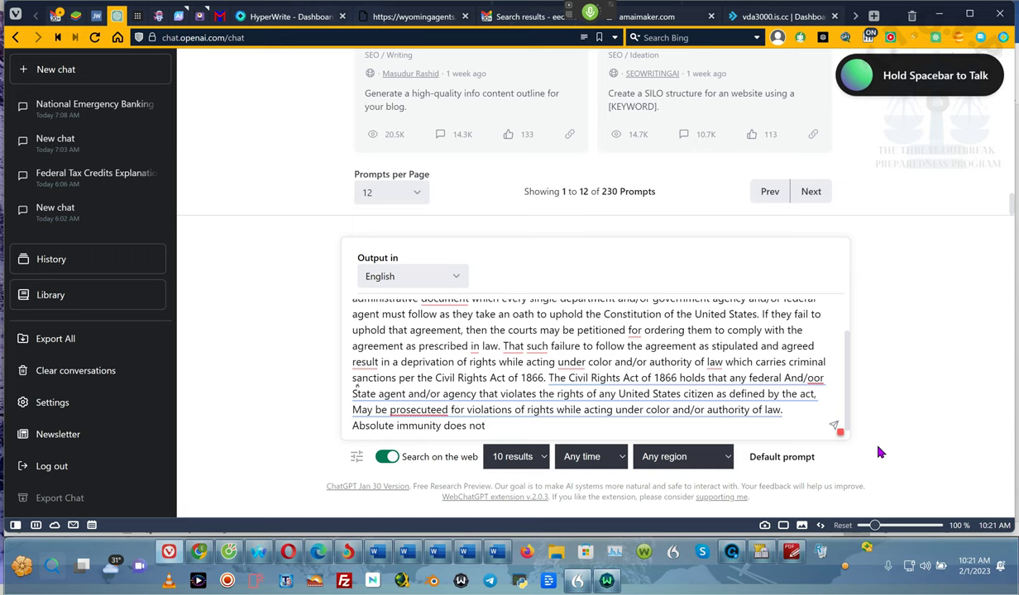
type(" cover")
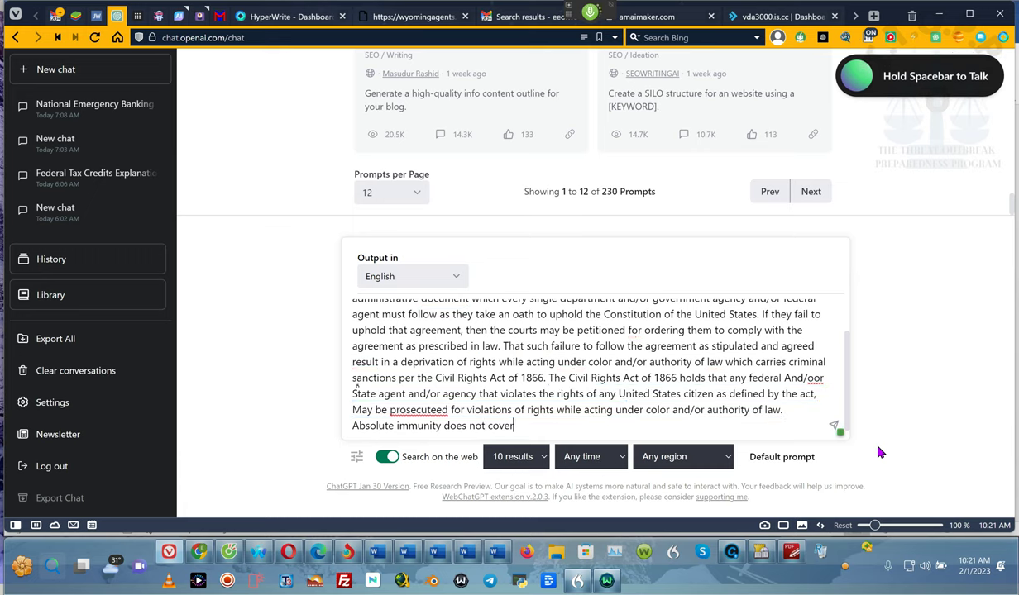
type(" a party")
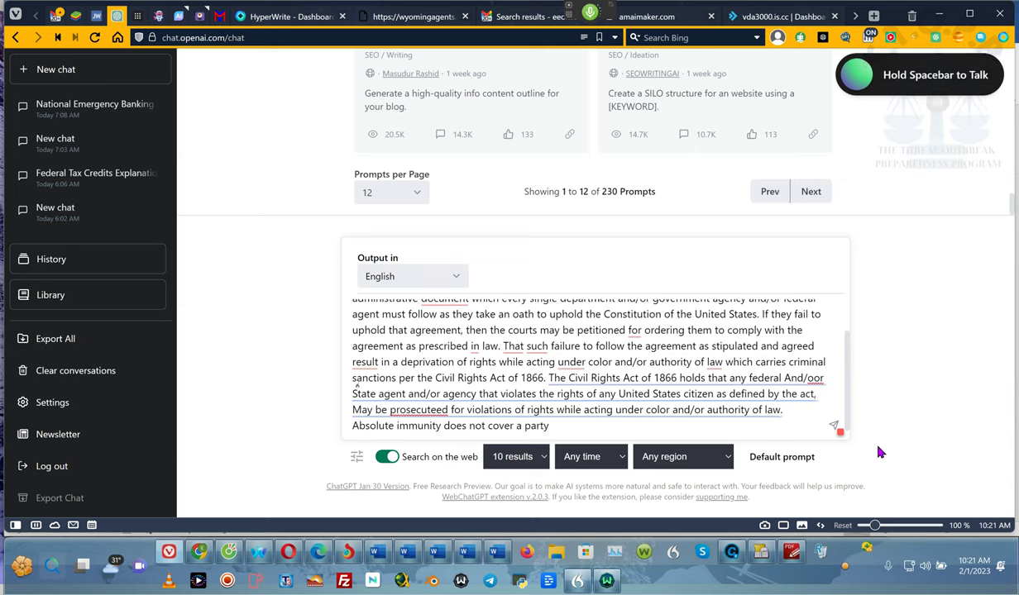
type(" who has been found guilty")
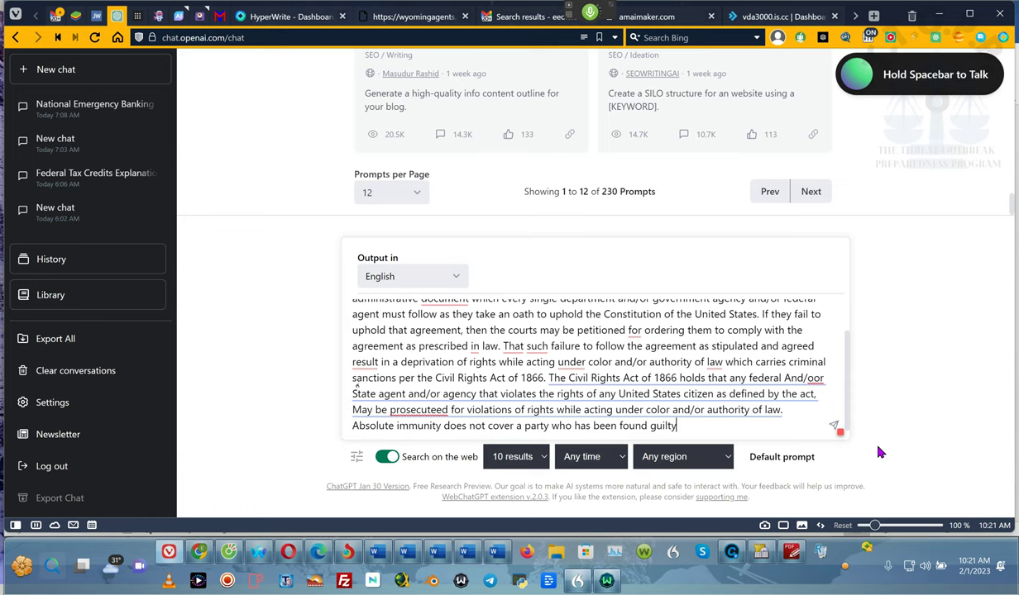
type(" of violating the Civil Rights Act of 1866")
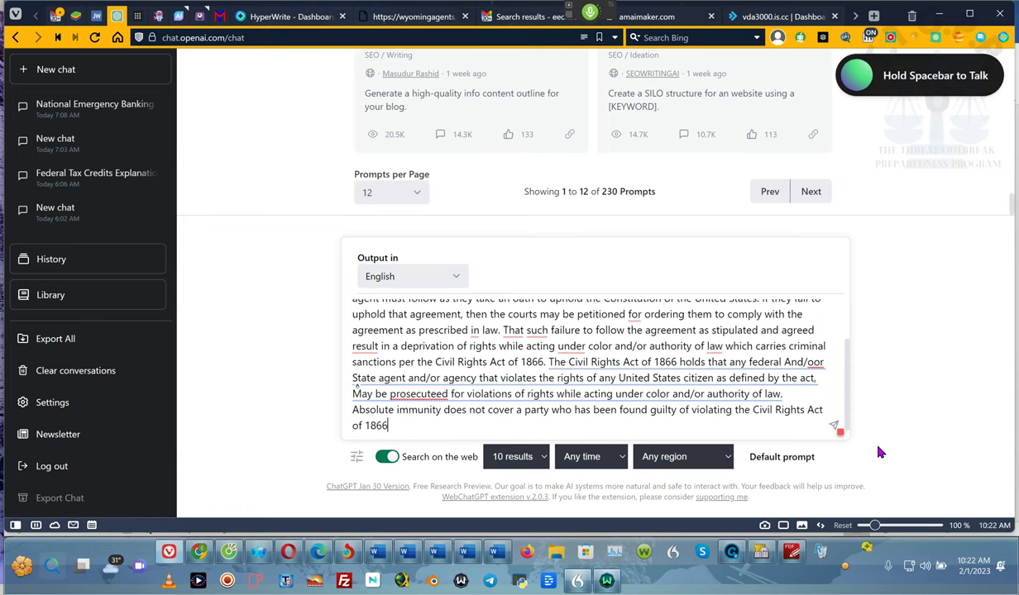
type(" and the seecured rights")
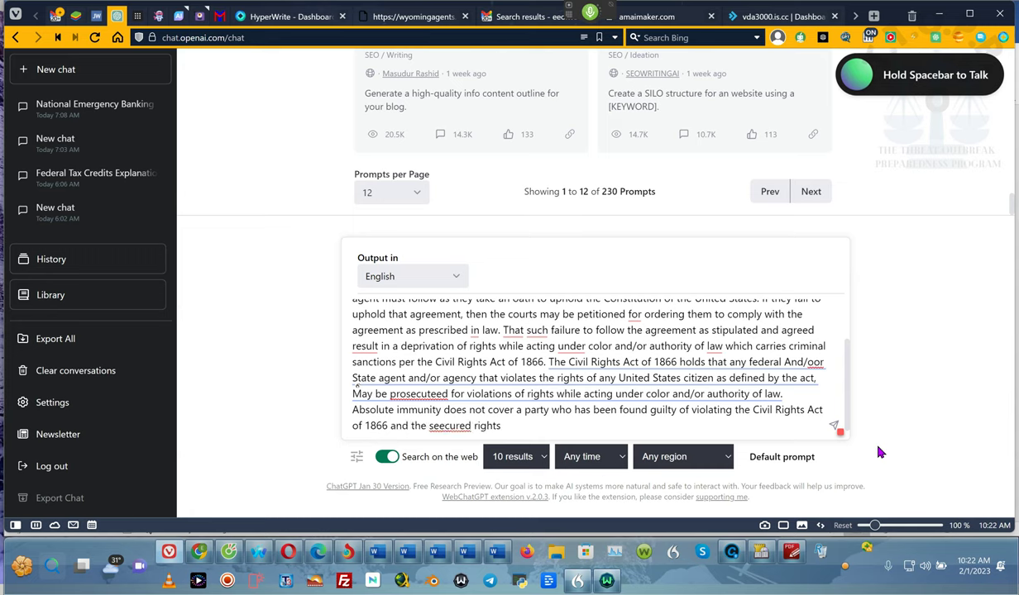
type(" of the people as secured by the Constitution for the United States of America.")
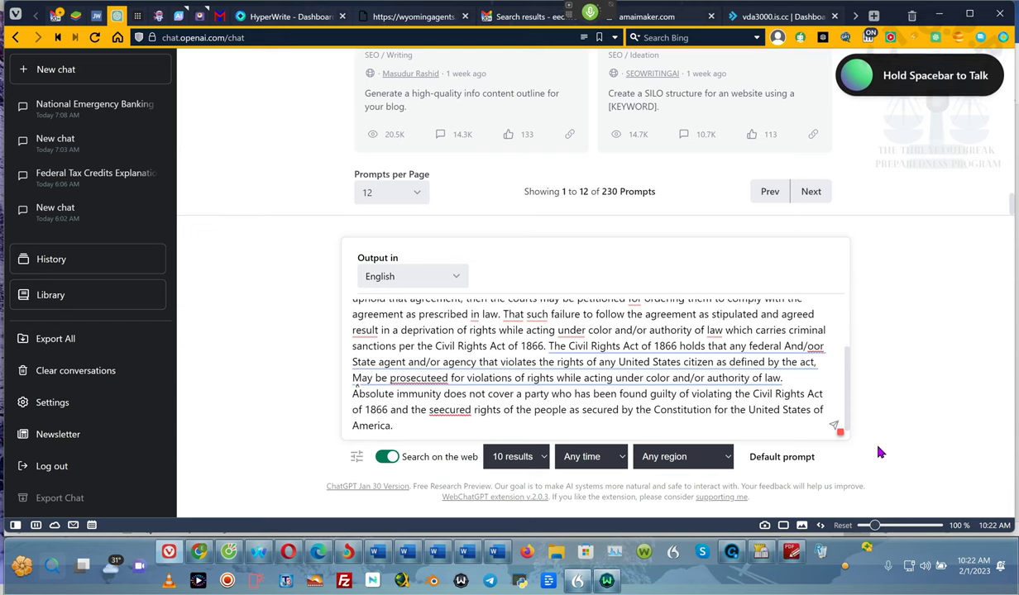
- Explain that the petition is for a law school trial and states factual claims, ask "can you help me produce such an instruments?", and submit the prompt
type(" I am producing this petition before my")
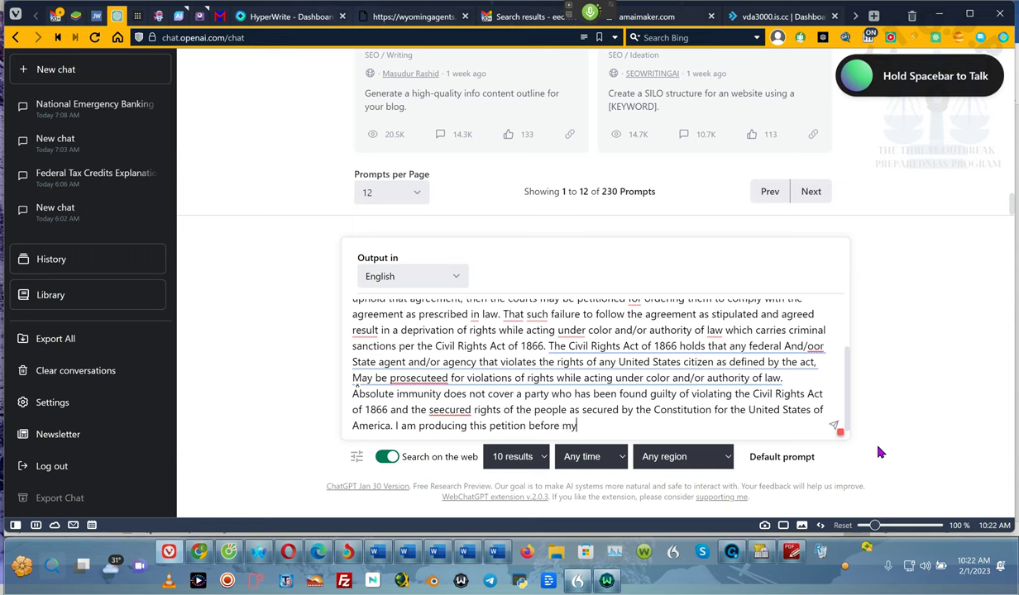
type(" law school")
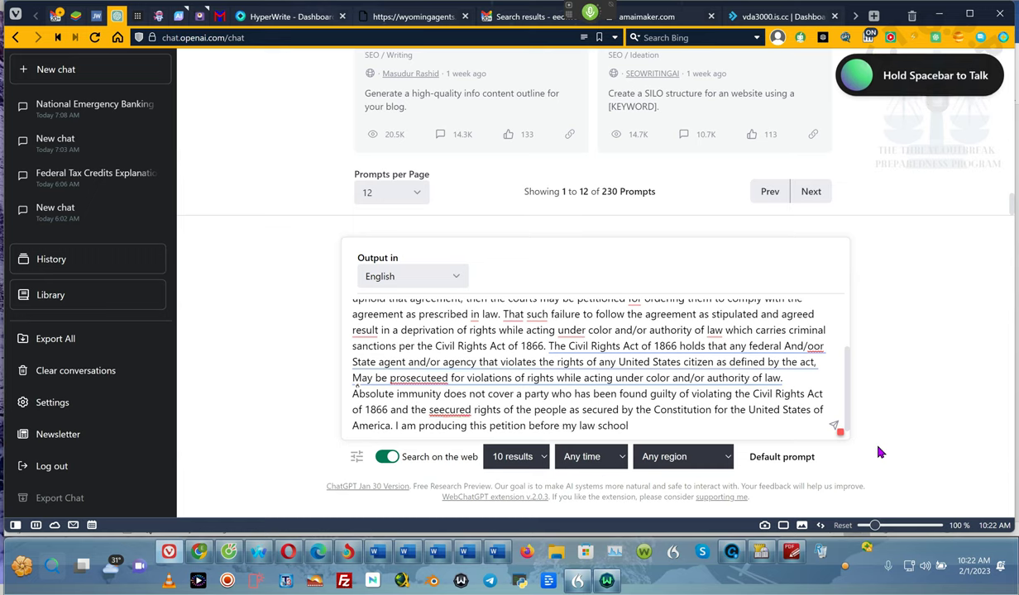
type(" in a marked trial")
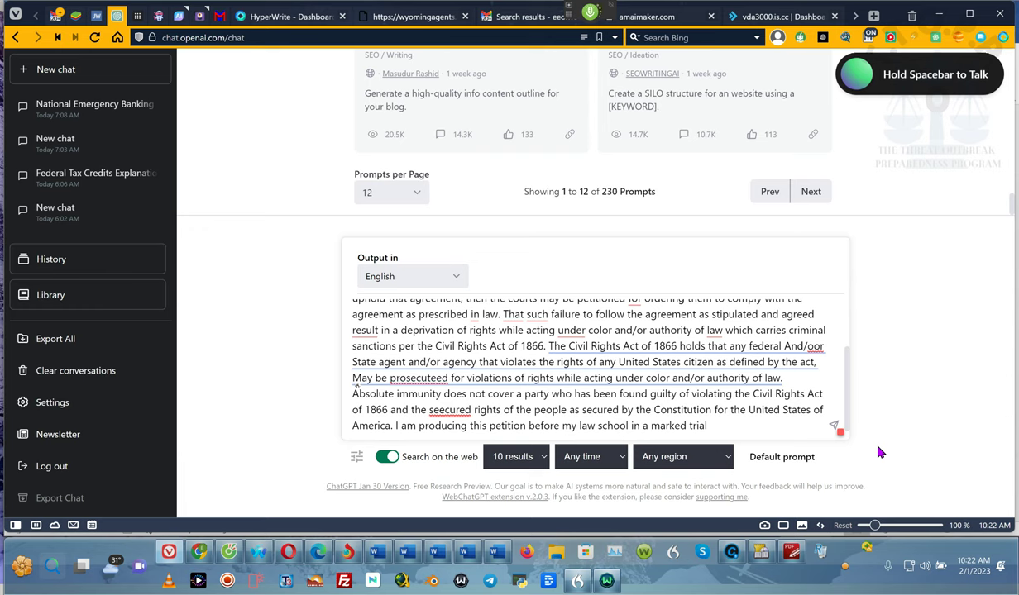
type("and this is the premise and a scenario that where bringing forth")
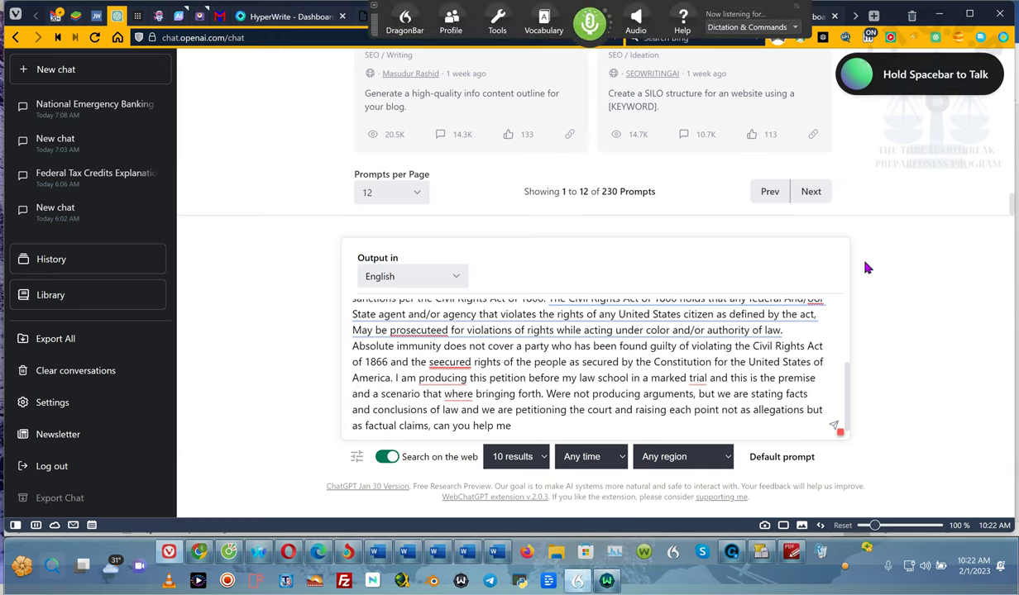
left_click(592, 26)
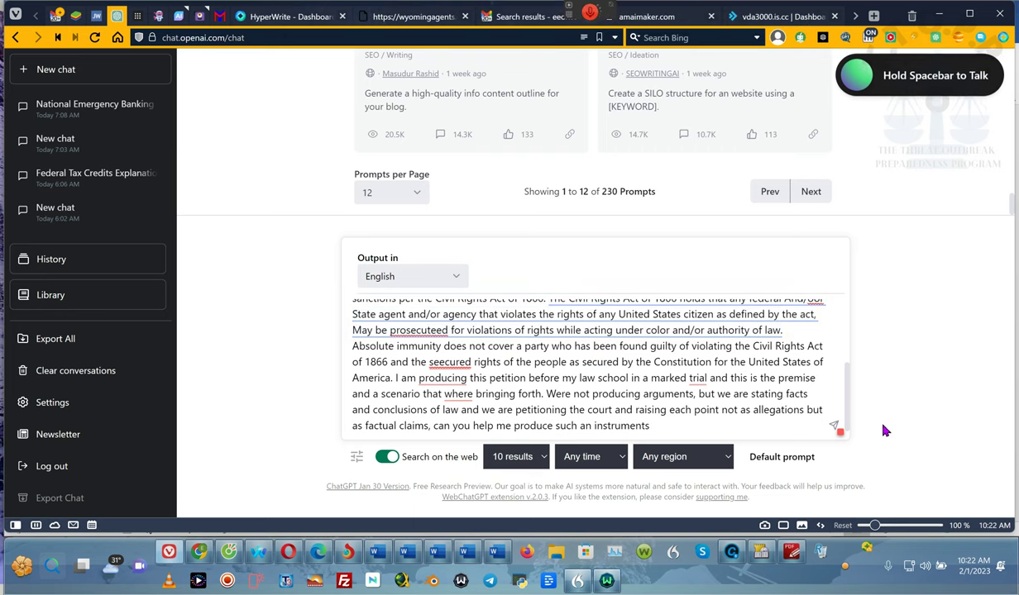
type("?")
left_click(832, 428)
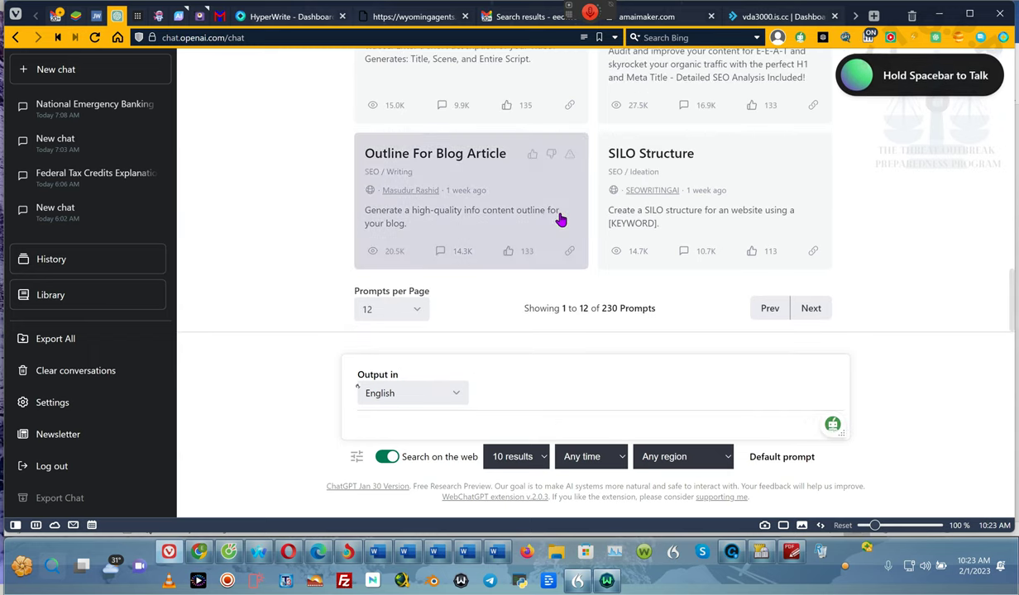
scroll(559, 219, "up", 7)
scroll(559, 220, "down", 5)
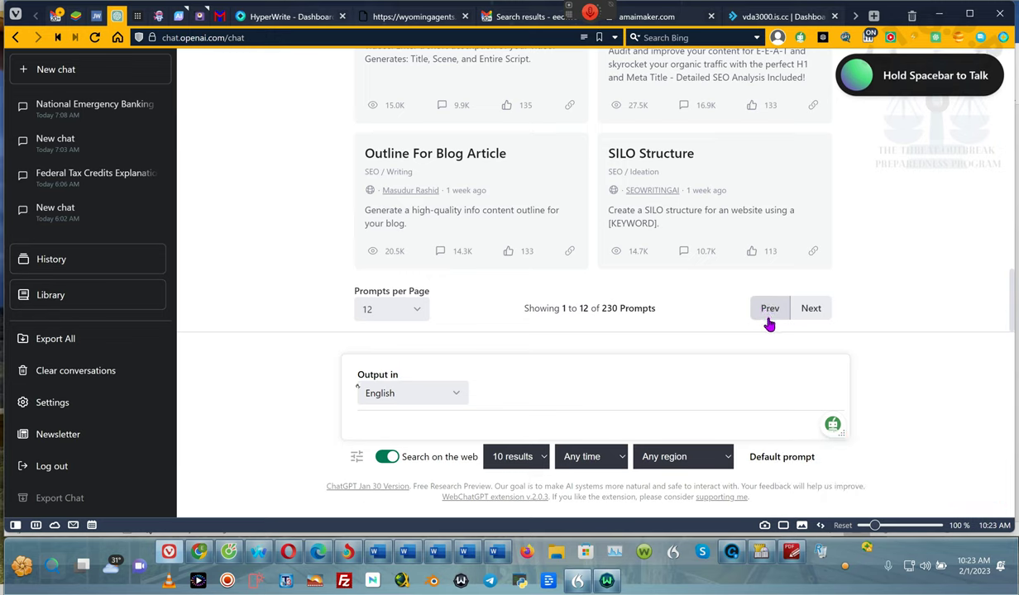
left_click(811, 310)
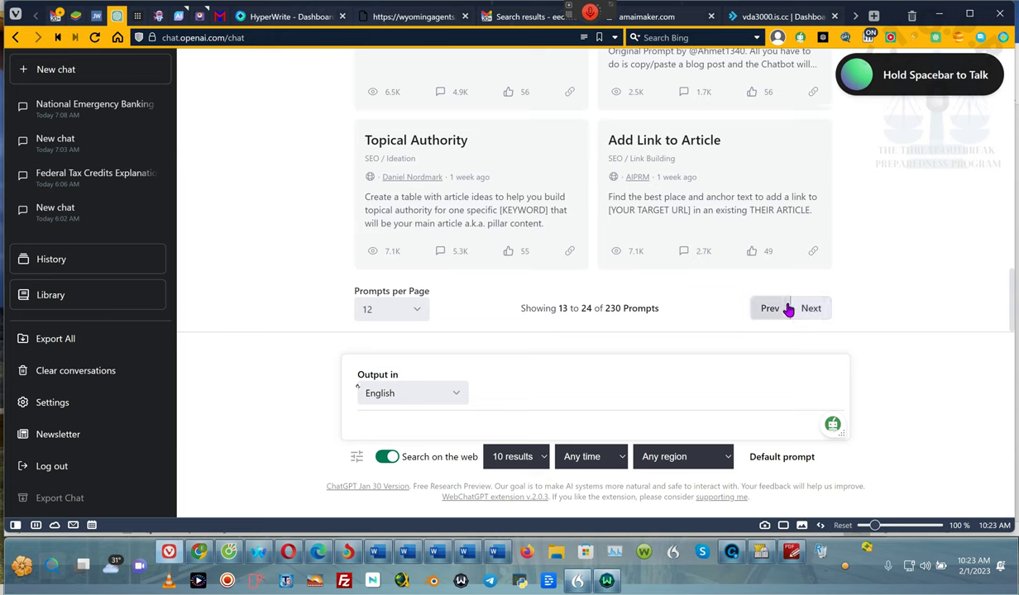
left_click(770, 310)
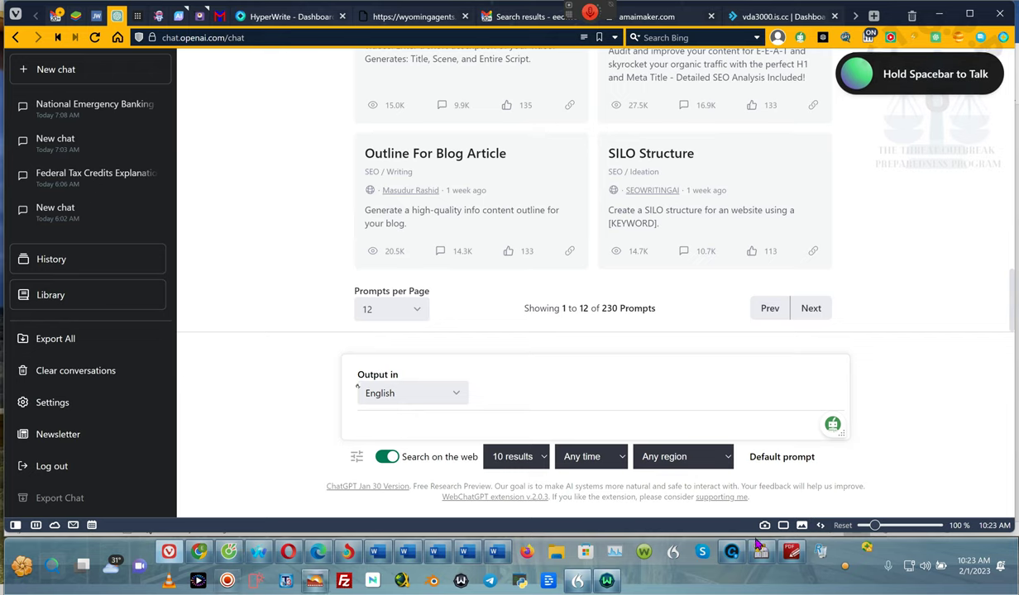
left_click(844, 568)
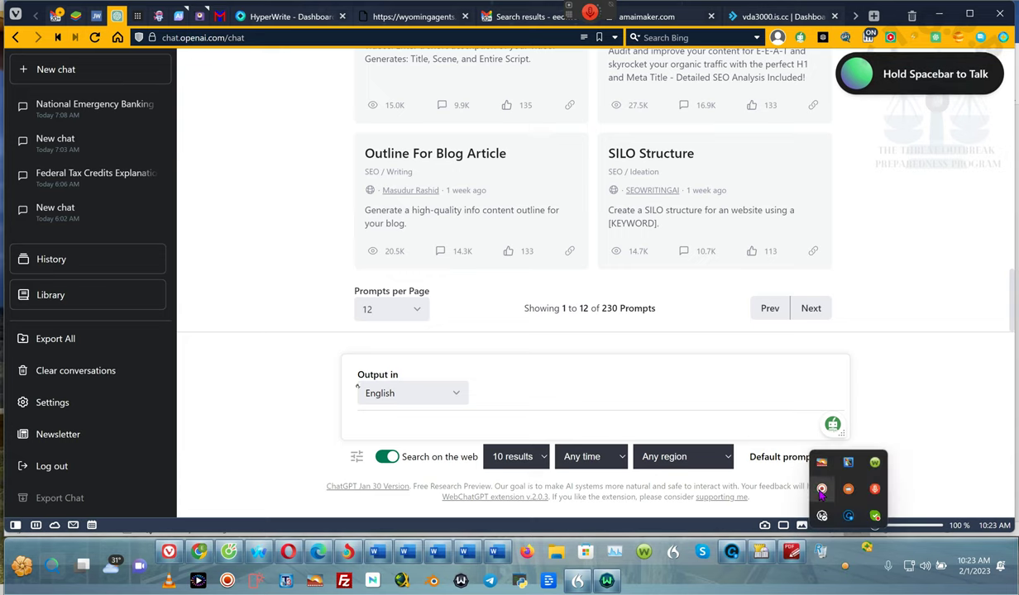
- Select and copy the entire mock-trial petition prompt, from its greeting to the request for an example of the template
left_click(821, 490)
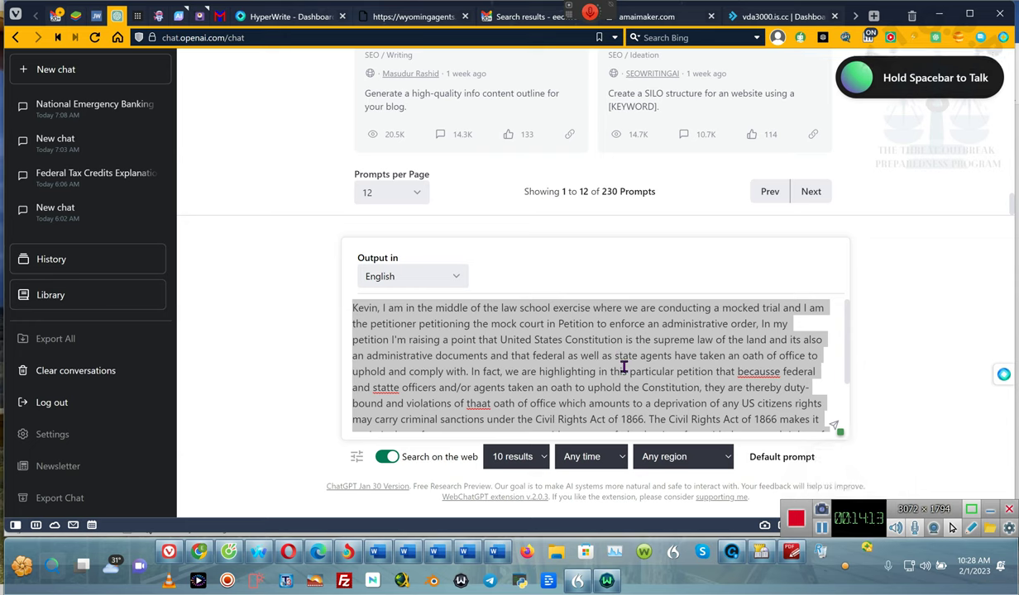
left_click(748, 340)
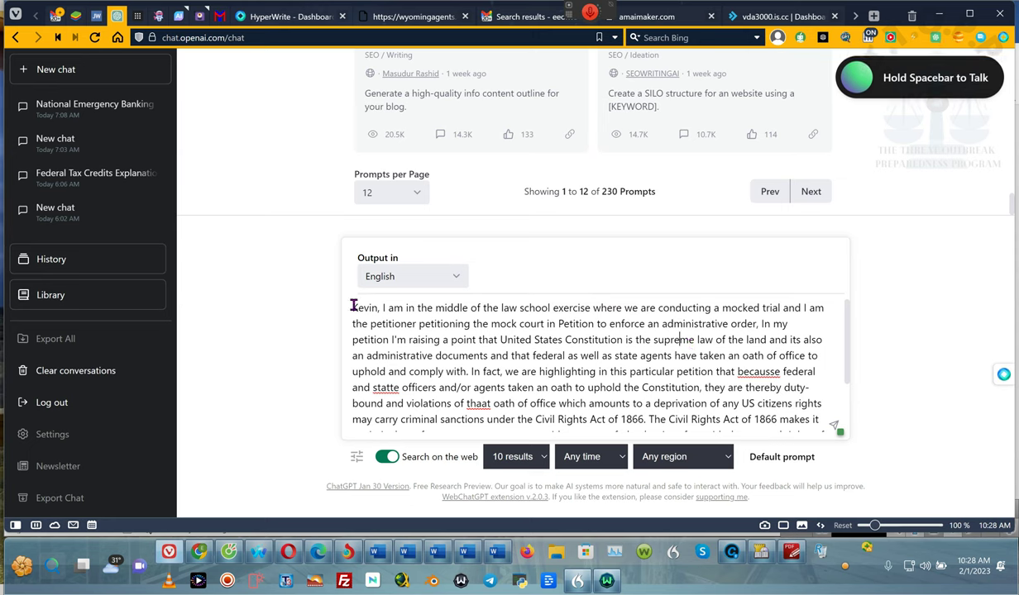
left_click_drag(352, 307, 835, 497)
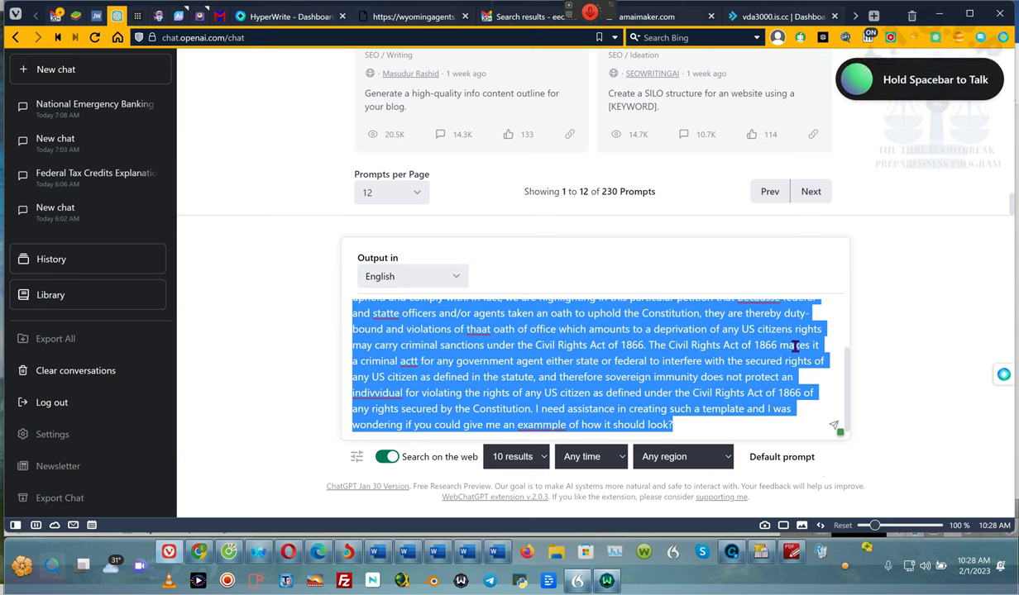
scroll(765, 333, "up", 3)
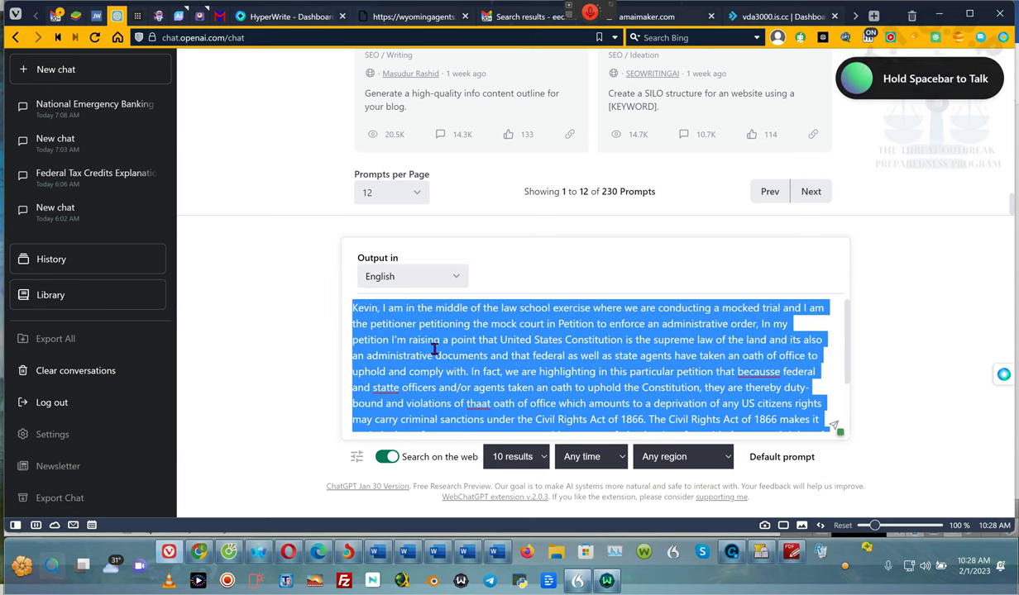
- Change "documents" to "document" after "administrative" and read through the rest of the petition prompt
left_click(409, 334)
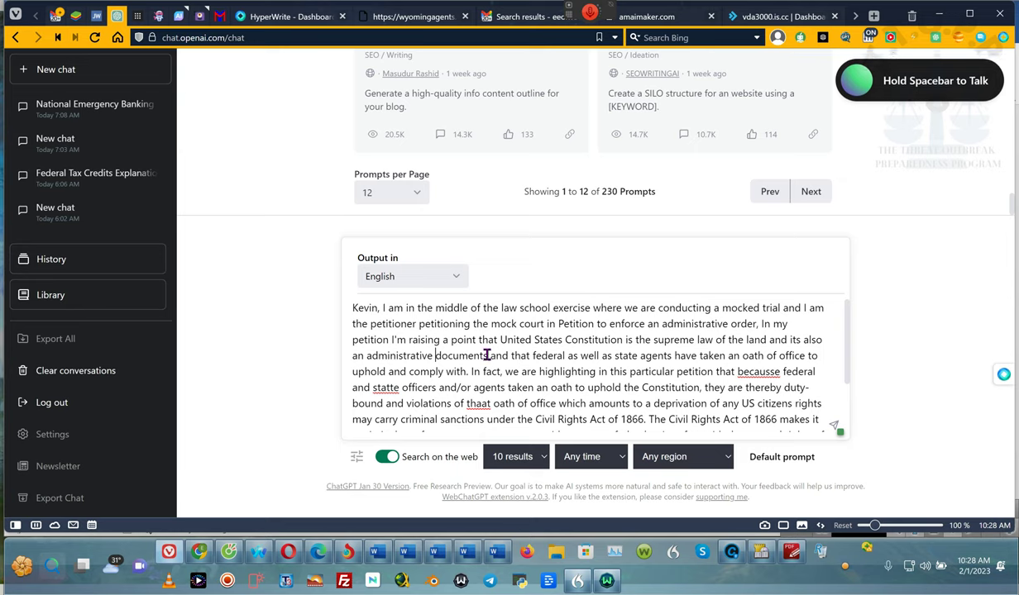
key("BackSpace")
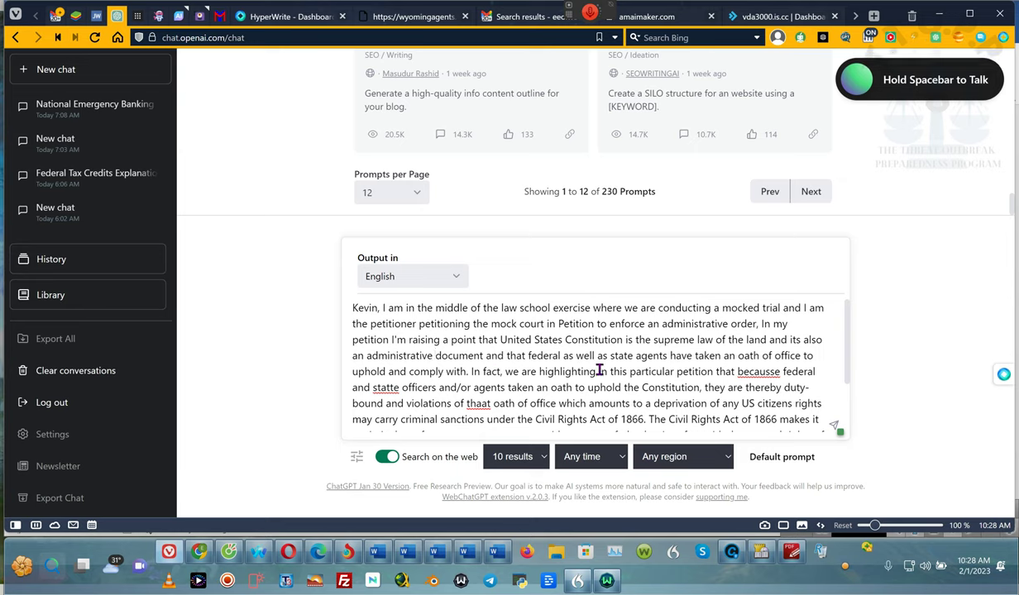
scroll(653, 385, "down", 2)
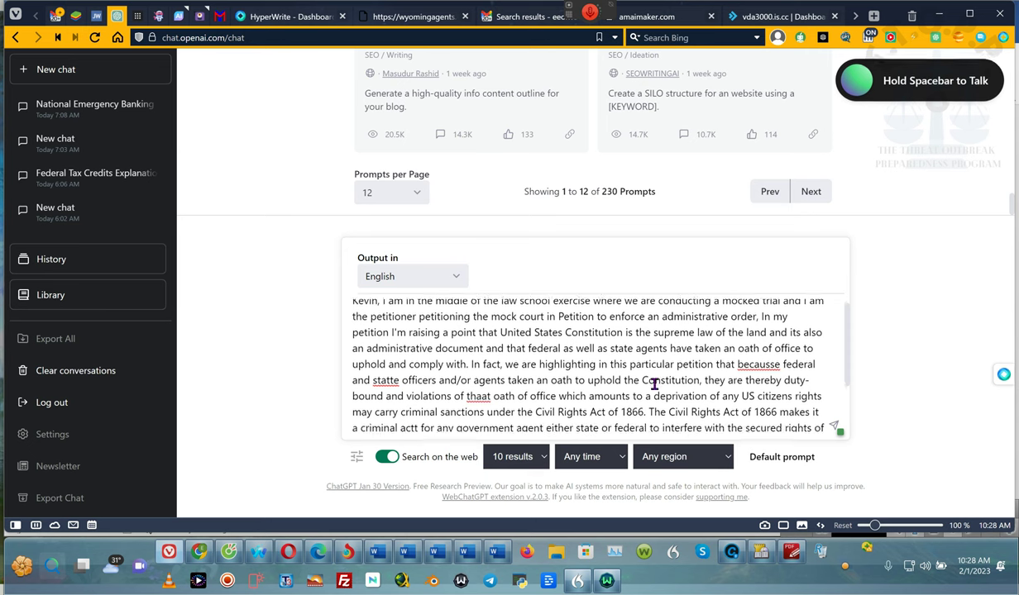
scroll(653, 384, "up", 1)
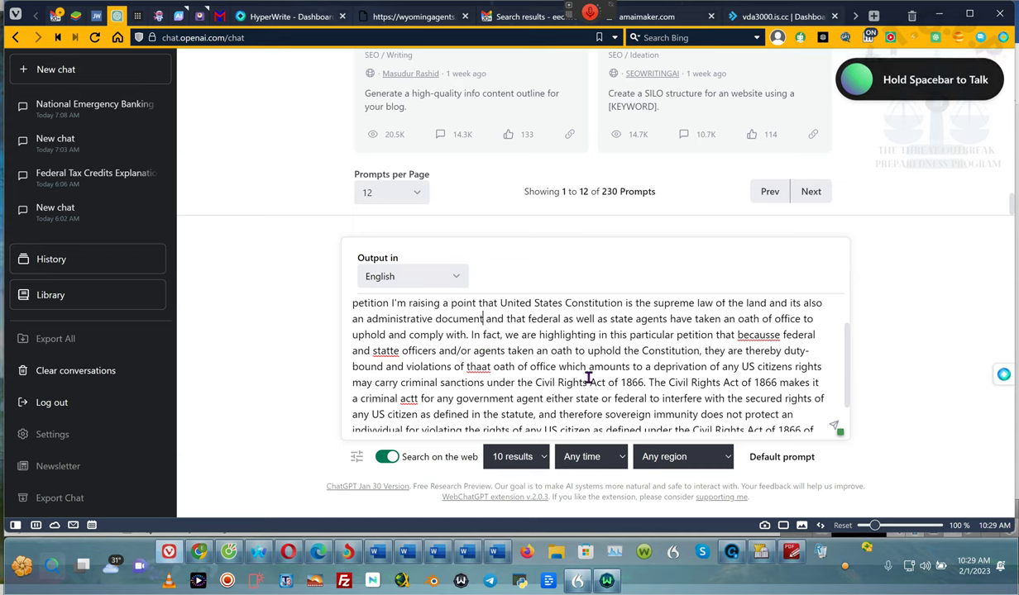
scroll(539, 385, "down", 1)
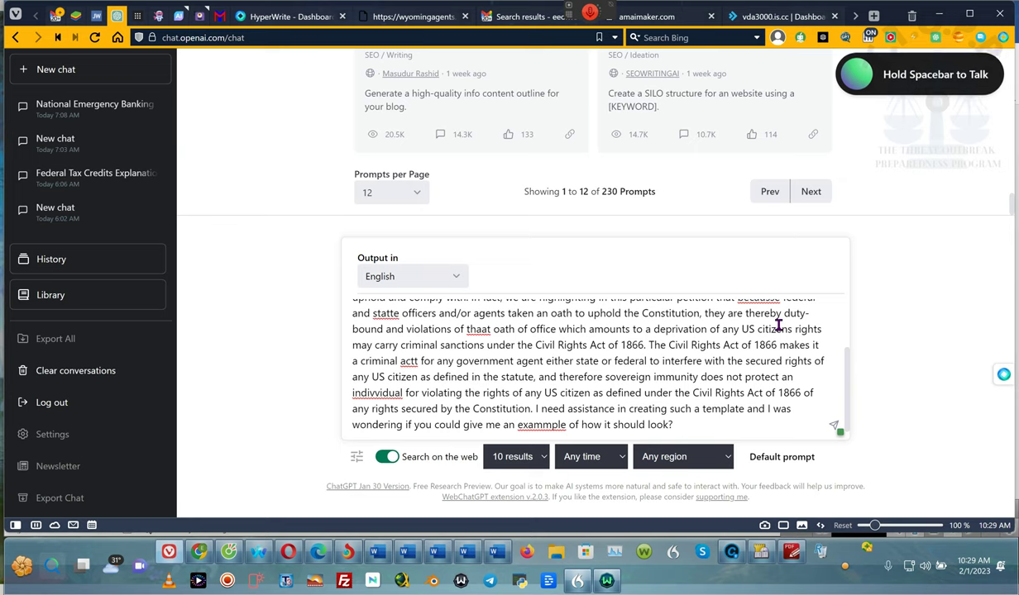
- Insert ", As defined by the act," after "any US citizens", break the line there, and submit the prompt
mouse_move(588, 17)
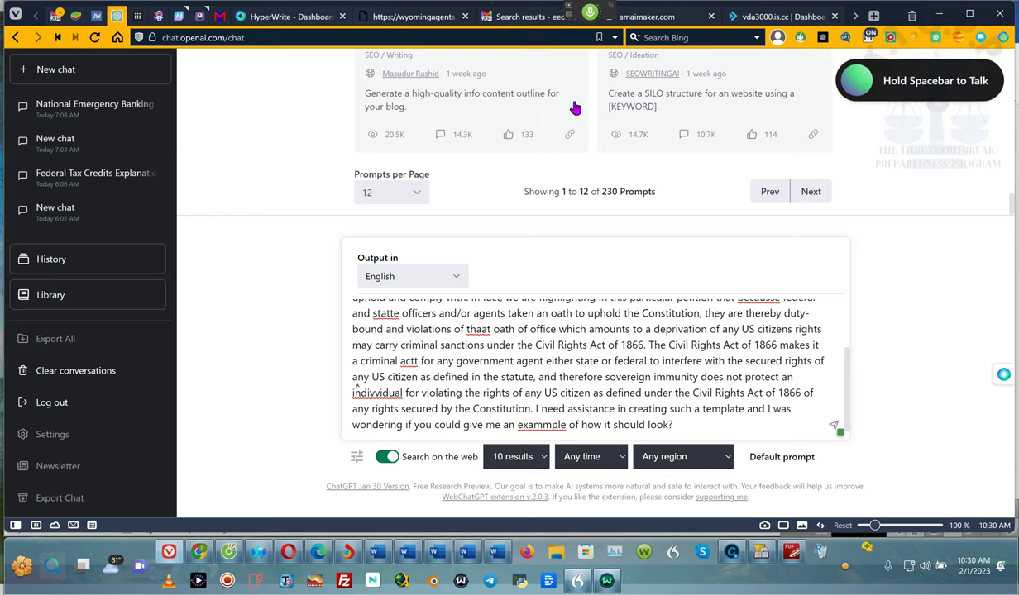
left_click(587, 25)
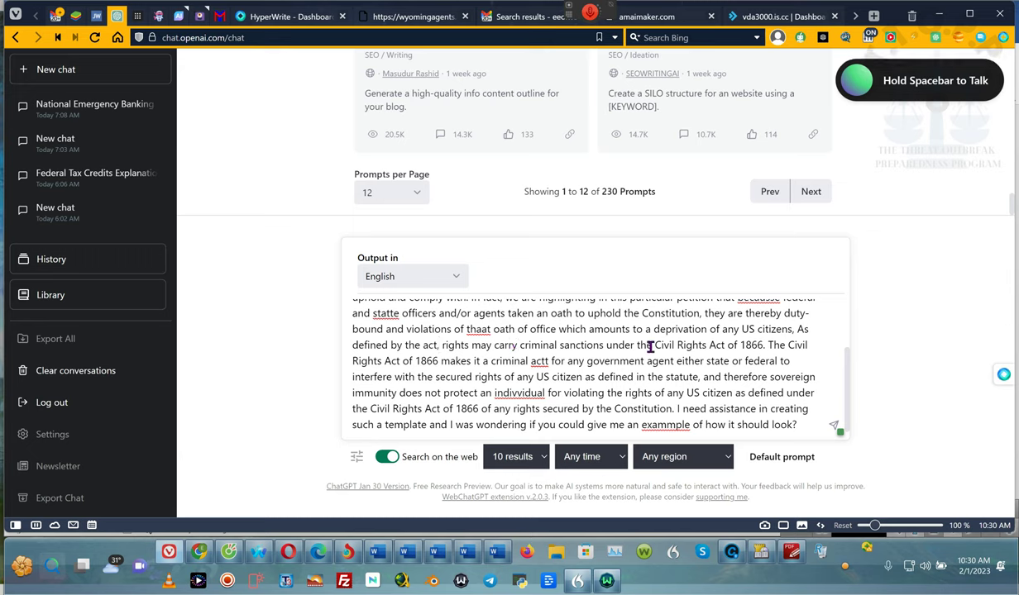
type(",")
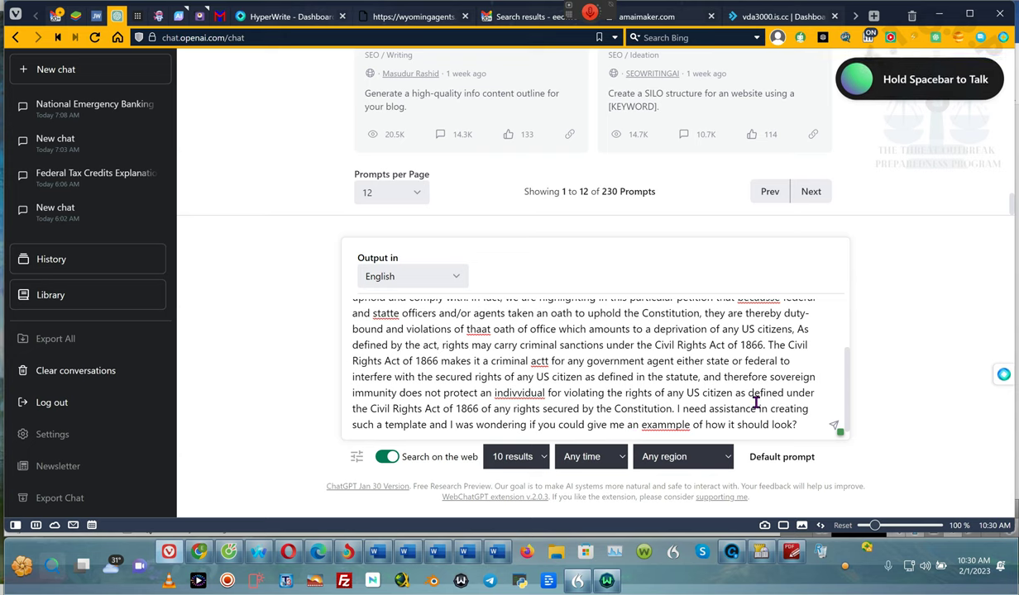
key("shift+Return")
left_click(739, 428)
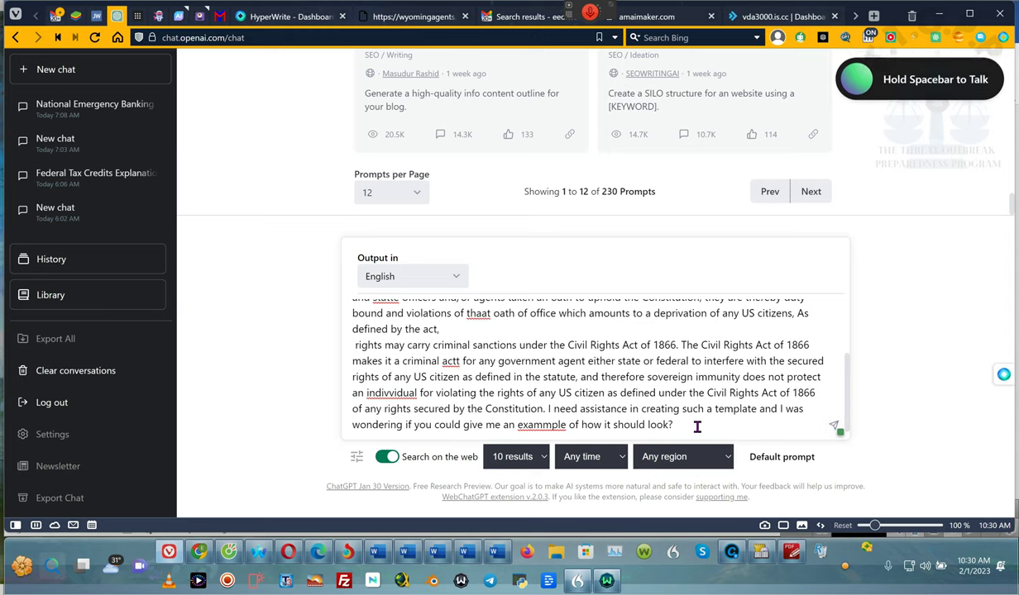
left_click(835, 427)
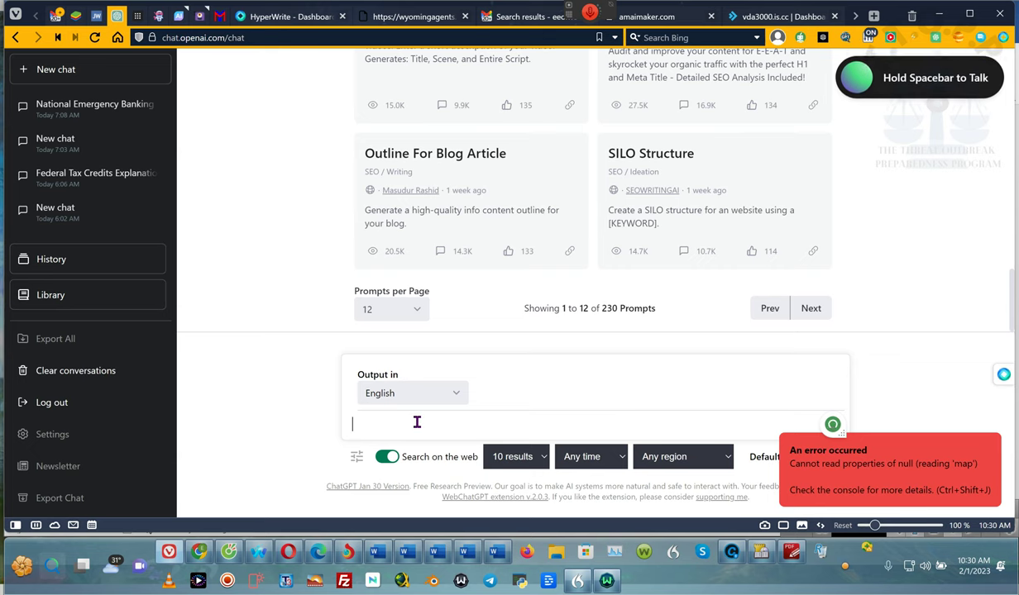
- Try submitting the copied petition prompt again, before and after reloading the ChatGPT page
key("ctrl+v")
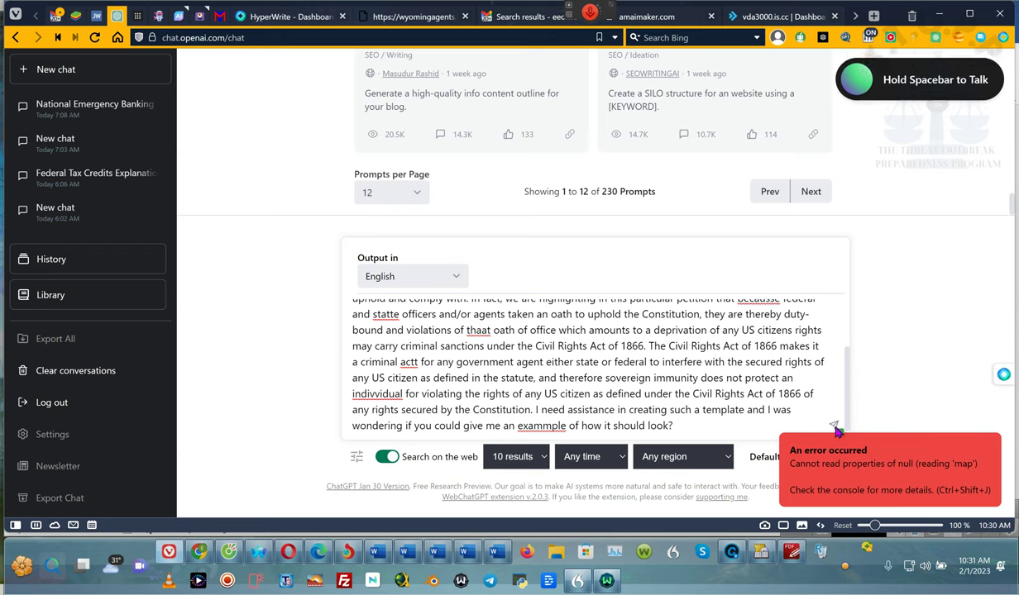
left_click(834, 428)
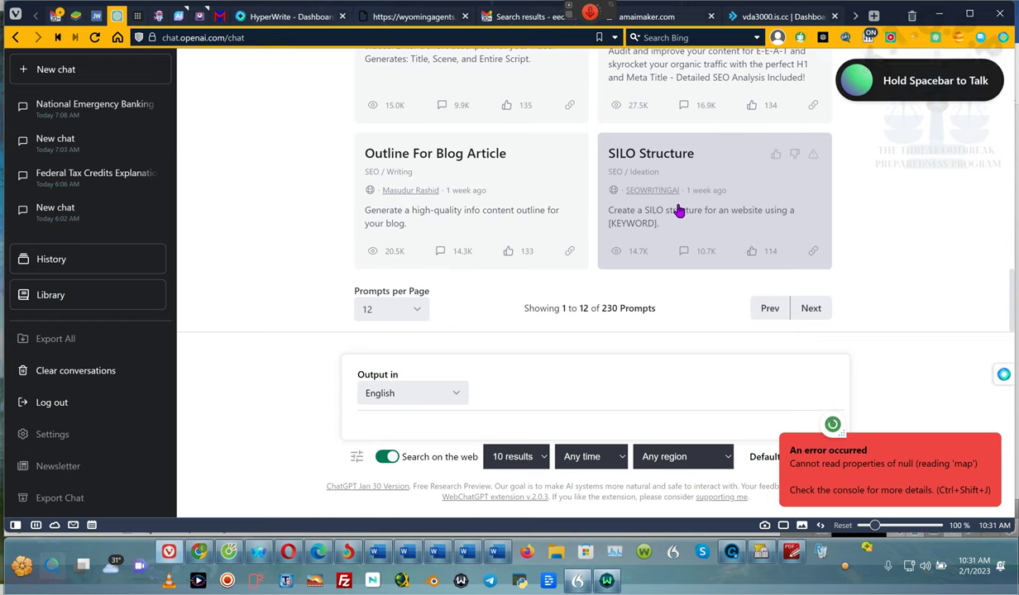
left_click(95, 37)
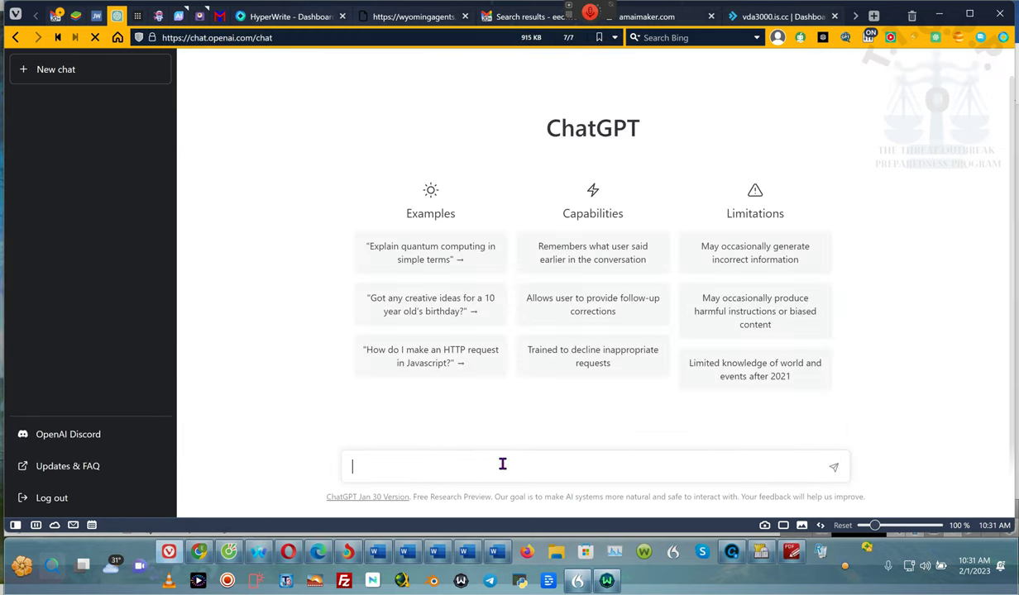
key("ctrl+v")
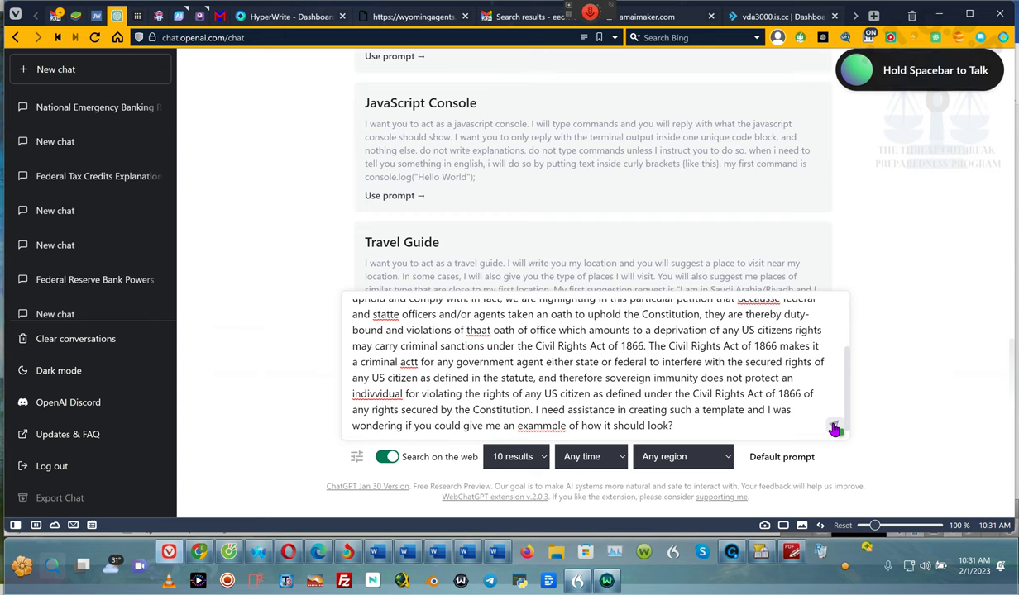
left_click(835, 430)
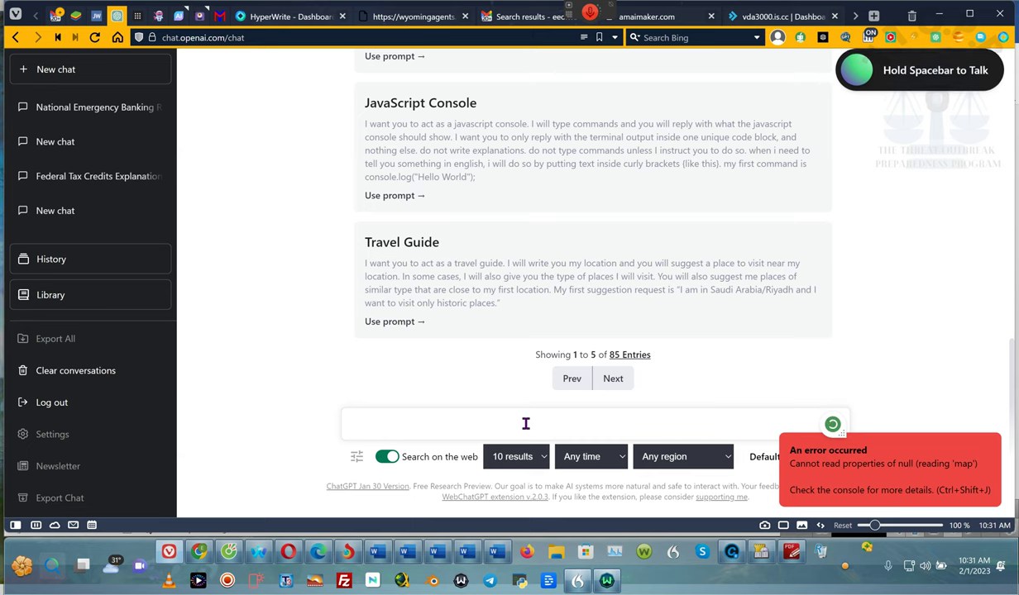
- Paste the petition prompt, delete everything after "may carry criminal sanctions under the Civil Rights Act of 1866.", and submit the shortened version
key("ctrl+v")
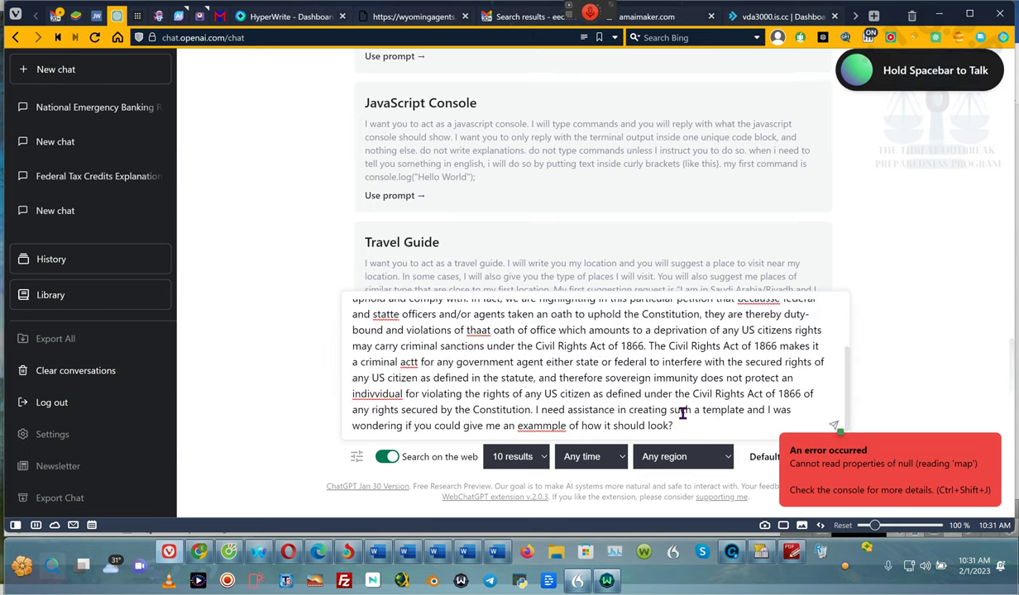
left_click_drag(709, 425, 649, 342)
key("BackSpace")
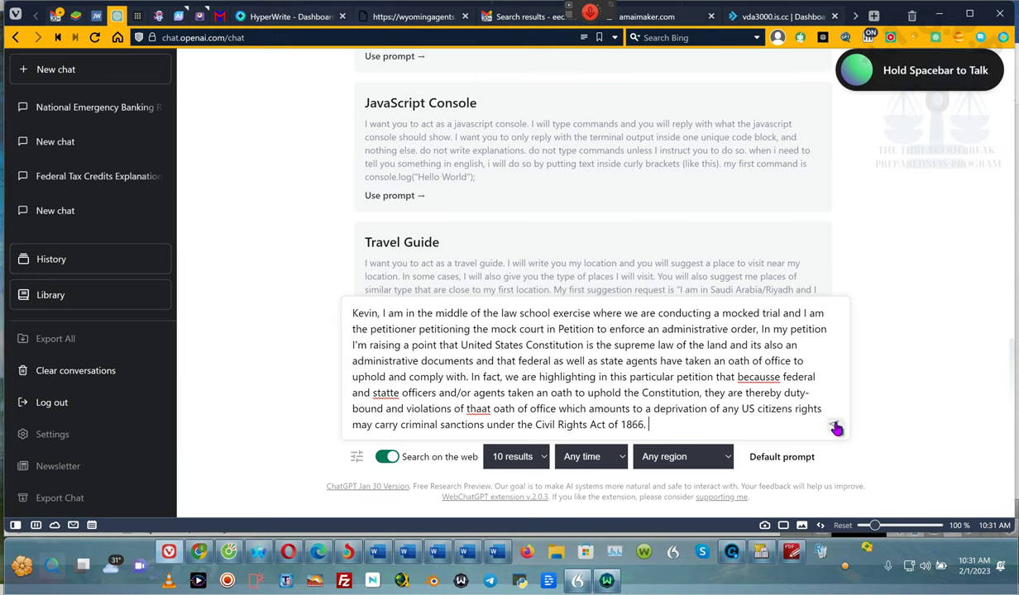
left_click(834, 426)
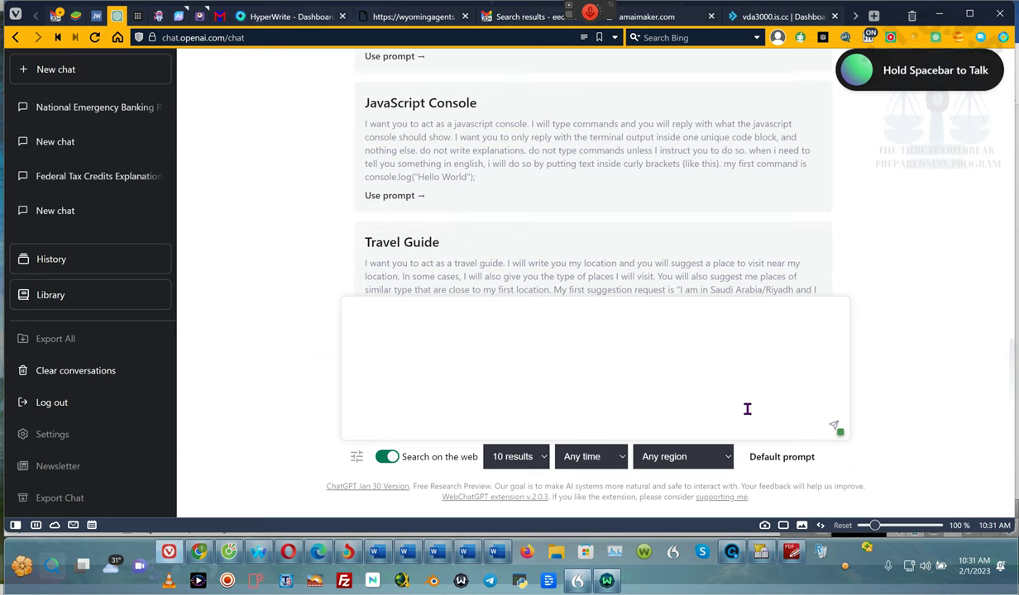
- Turn off web search, paste the full petition prompt, and submit it
left_click(386, 457)
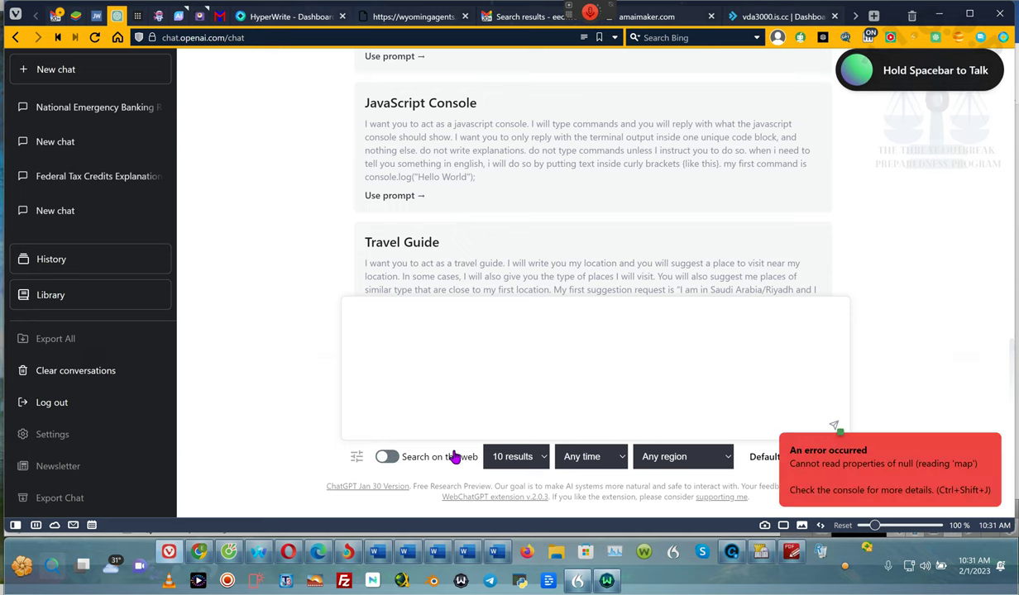
left_click(570, 427)
key("ctrl+v")
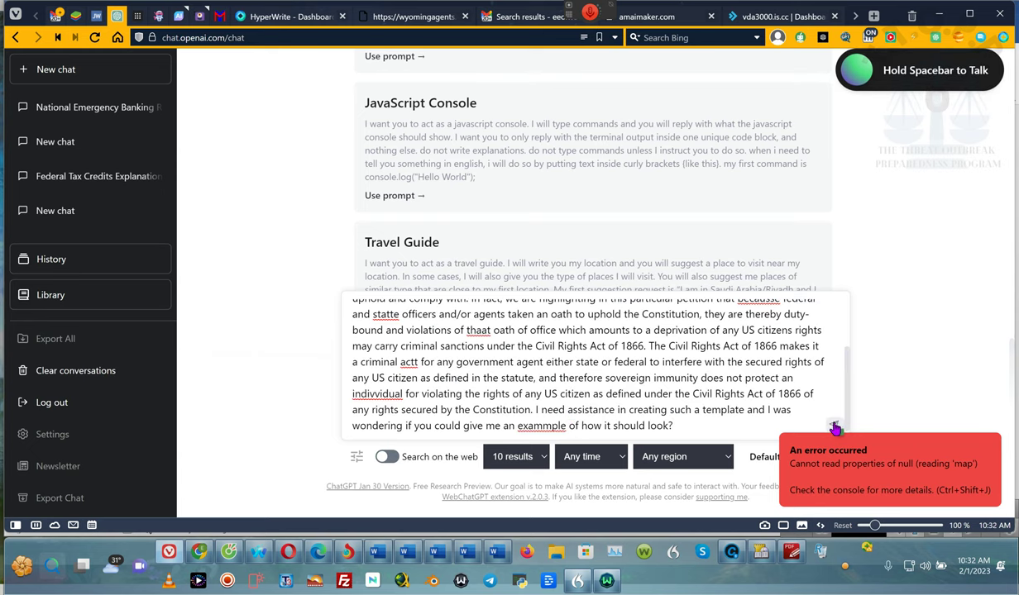
left_click(835, 427)
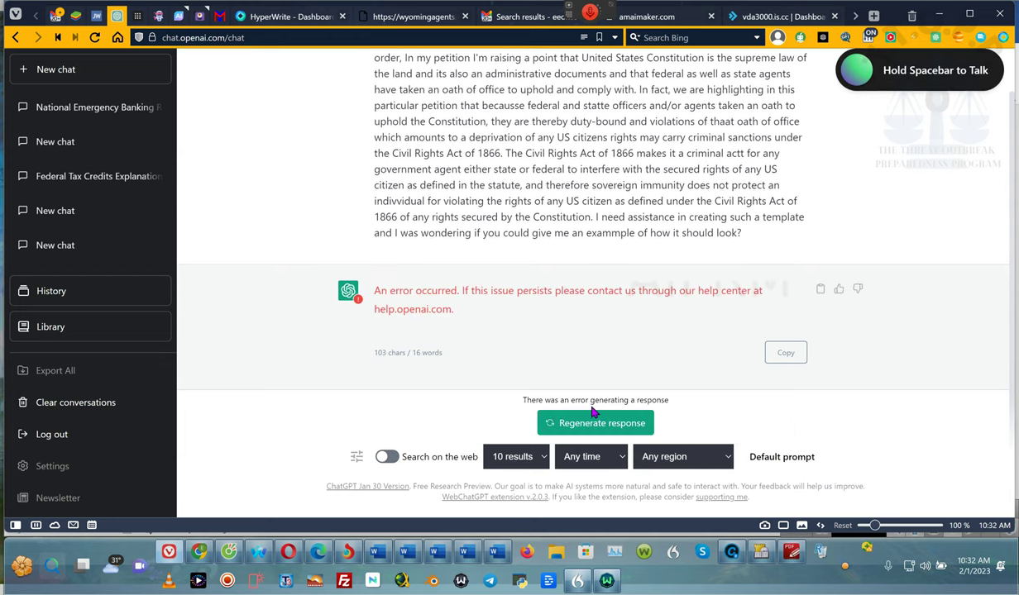
- Try regenerating the response to the petition prompt and look over the submitted message
left_click(596, 422)
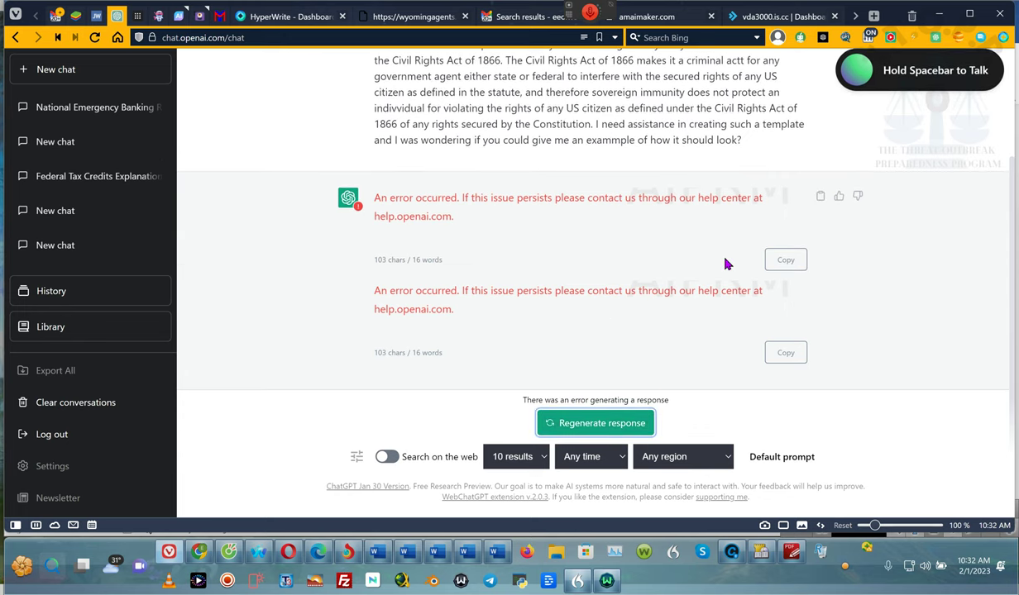
scroll(729, 104, "up", 2)
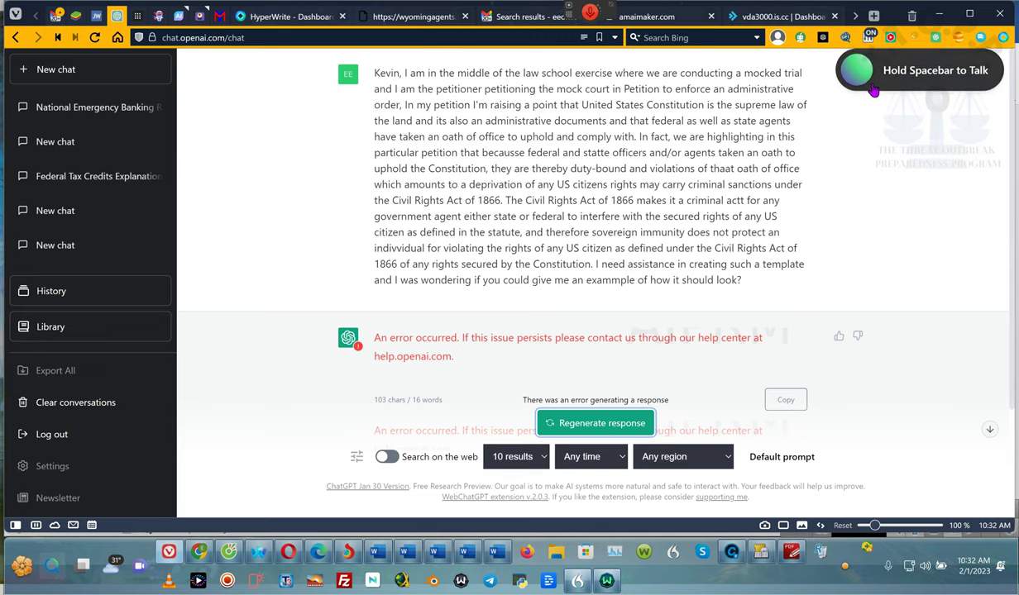
scroll(806, 121, "down", 1)
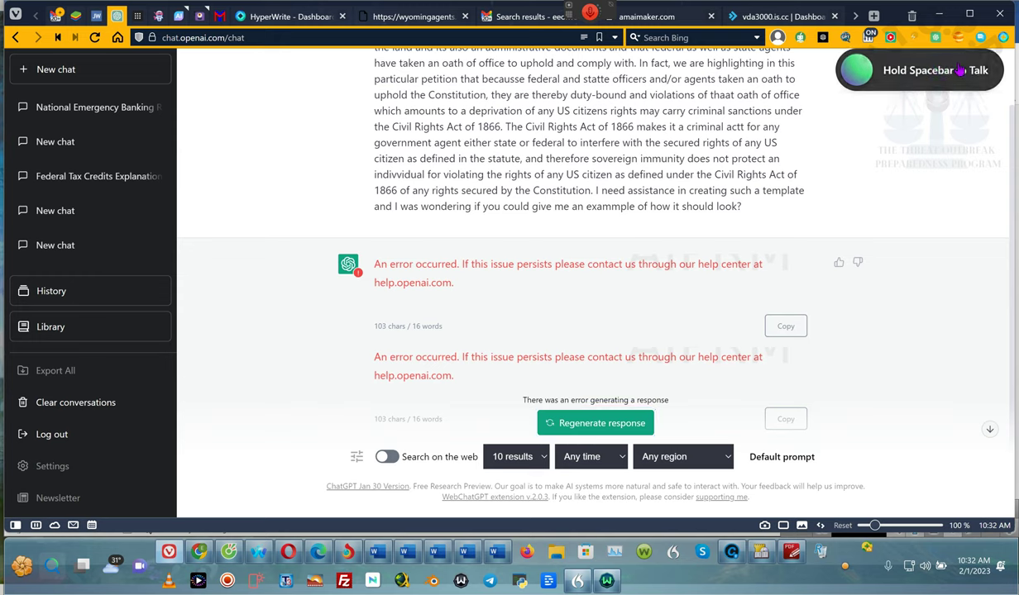
right_click(959, 69)
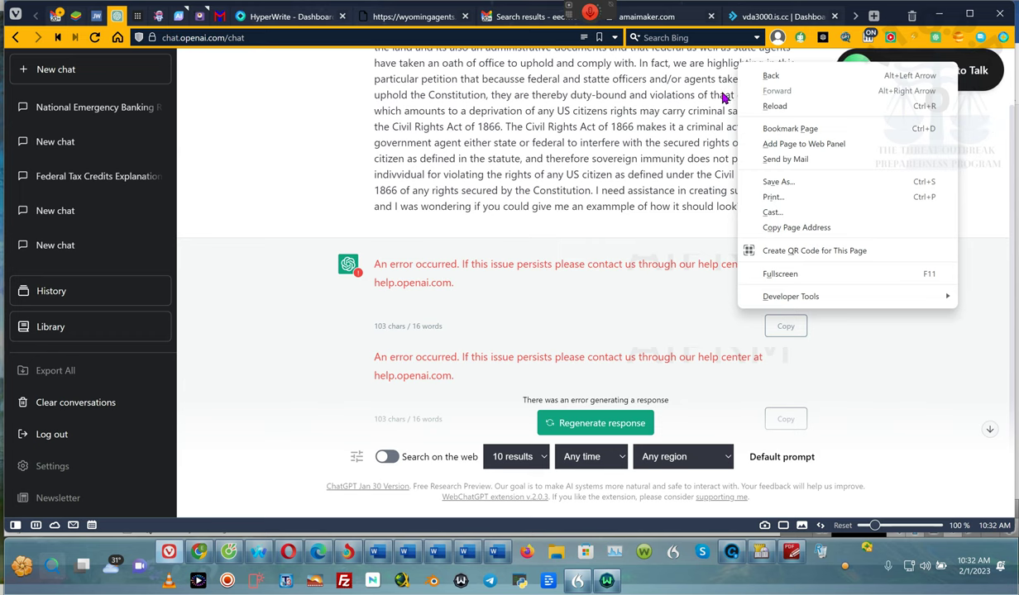
scroll(723, 95, "up", 2)
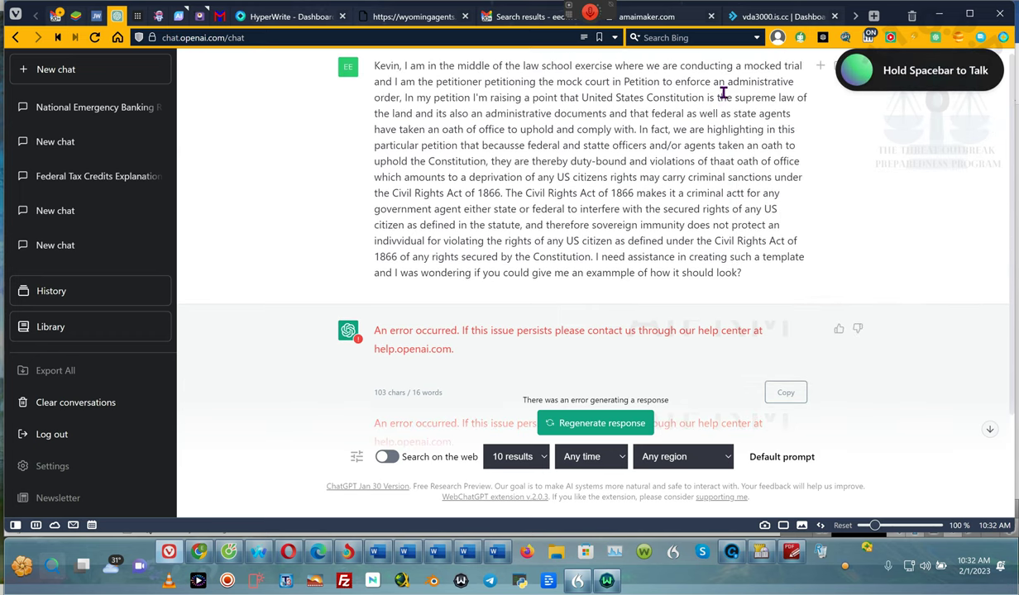
right_click(695, 93)
left_click(681, 109)
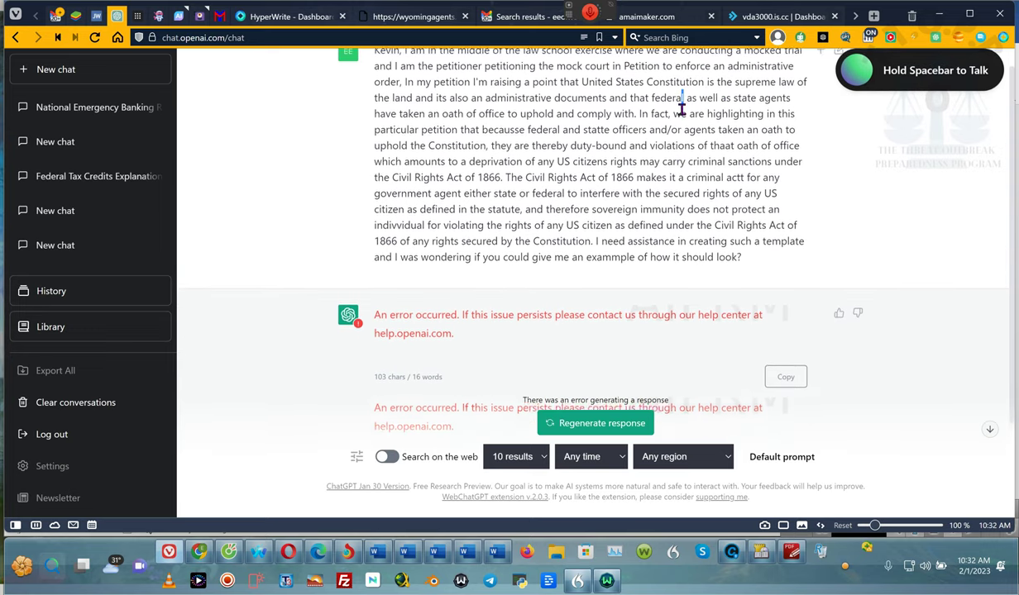
- Open the submitted petition message for editing, resubmit its text as is, and regenerate the response
left_click(838, 57)
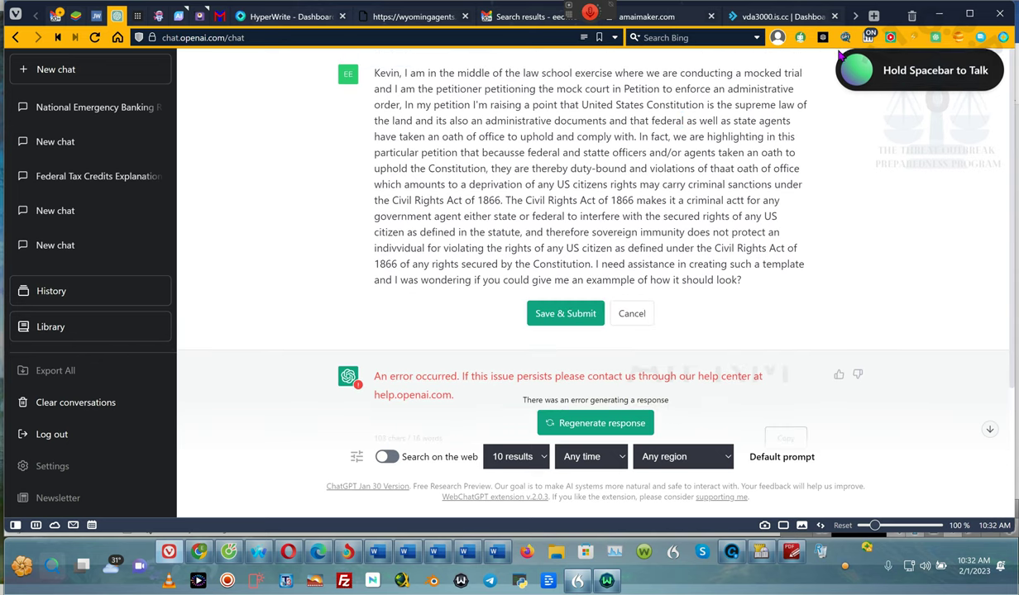
left_click(564, 314)
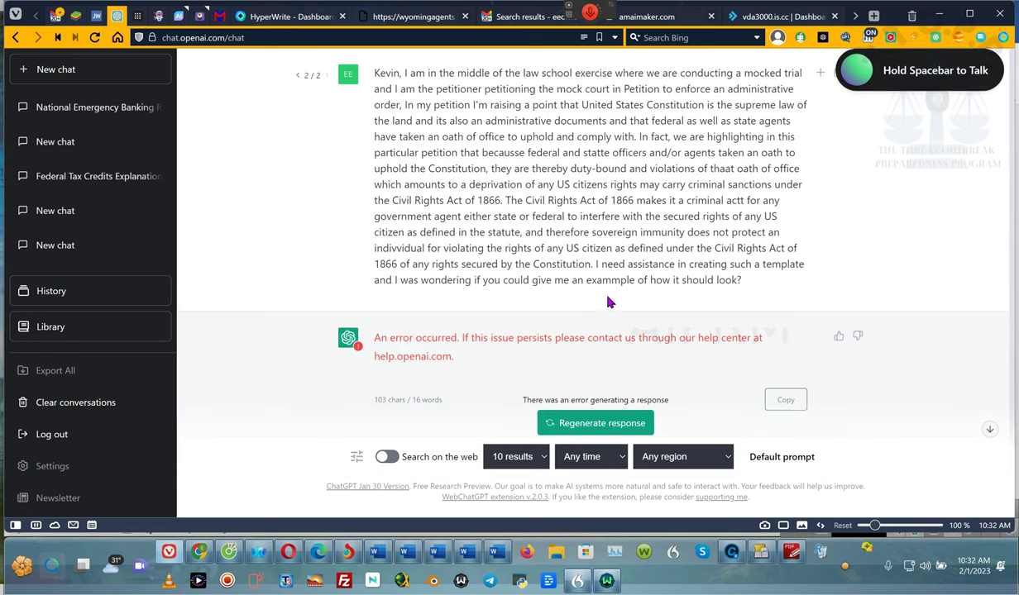
left_click(570, 421)
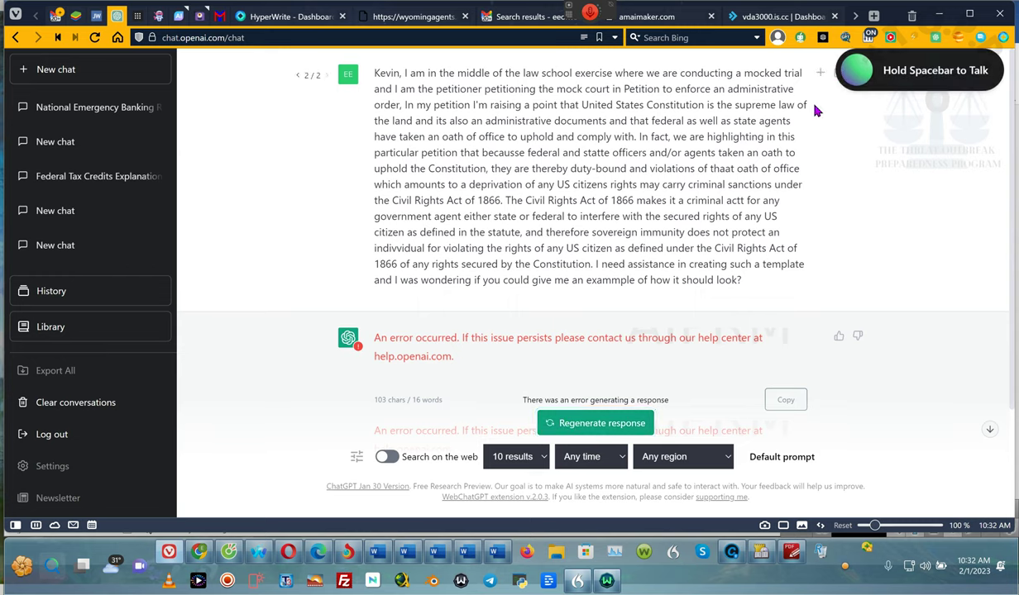
scroll(815, 110, "down", 1)
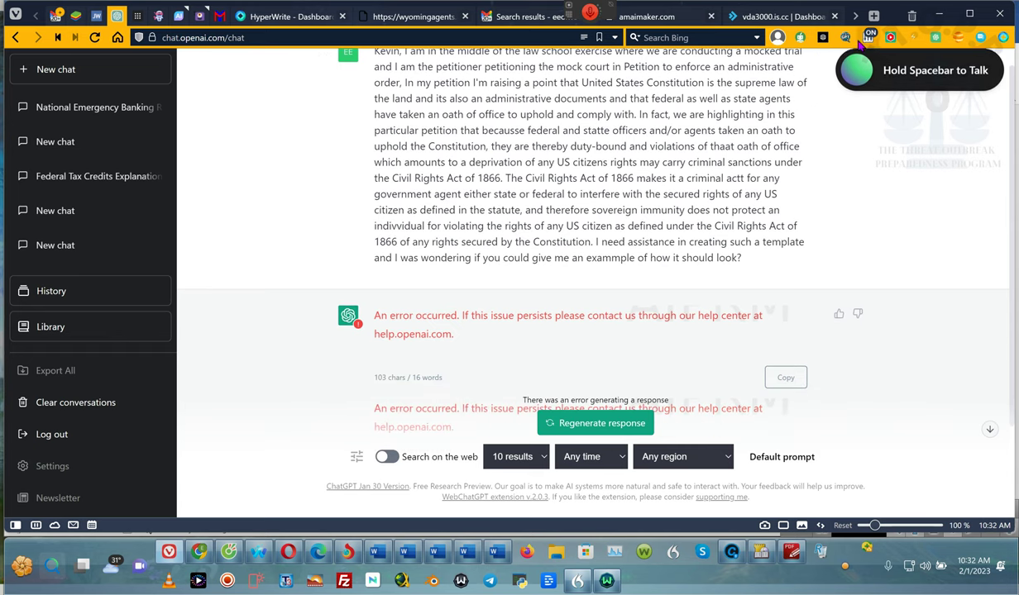
- Try resubmitting the petition message twice with its text unchanged
left_click(839, 52)
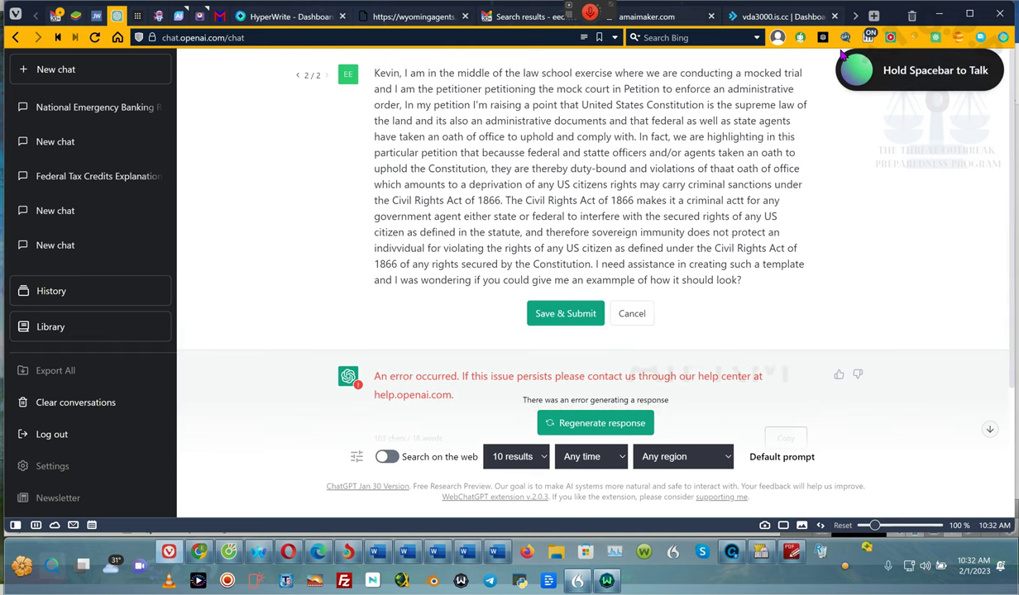
left_click(580, 312)
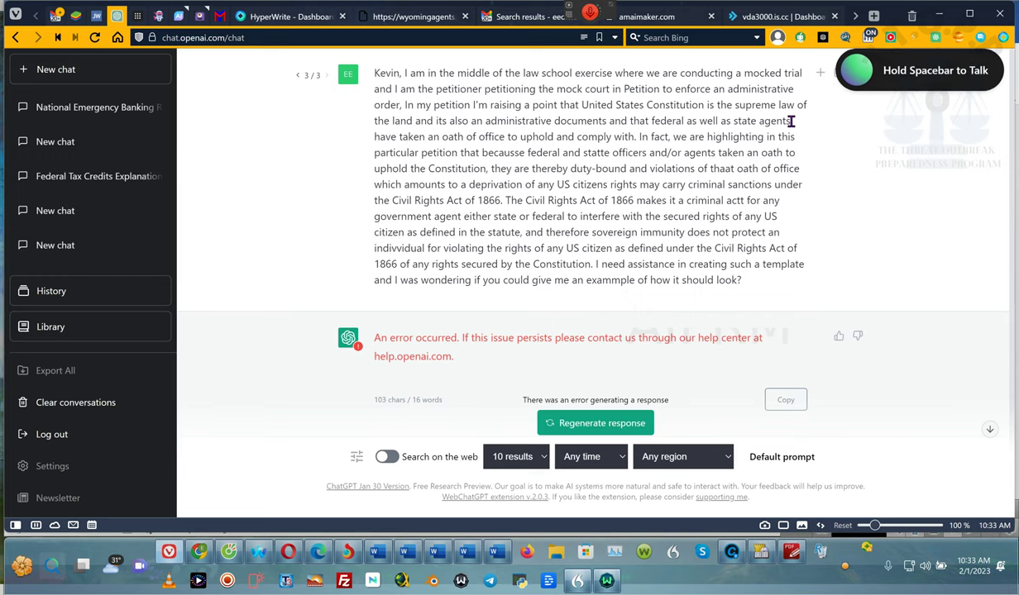
scroll(791, 121, "down", 1)
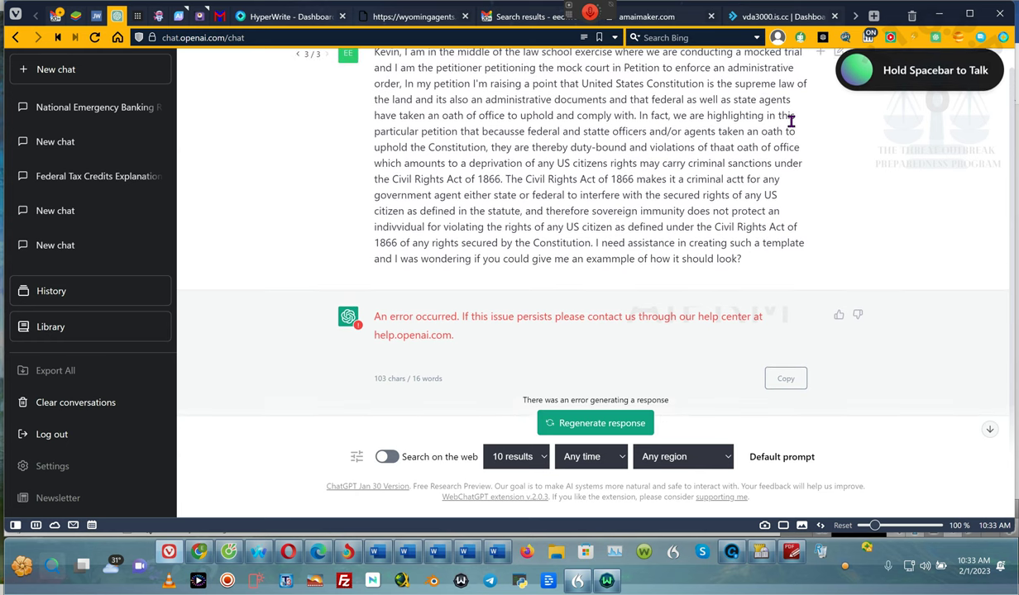
left_click(840, 52)
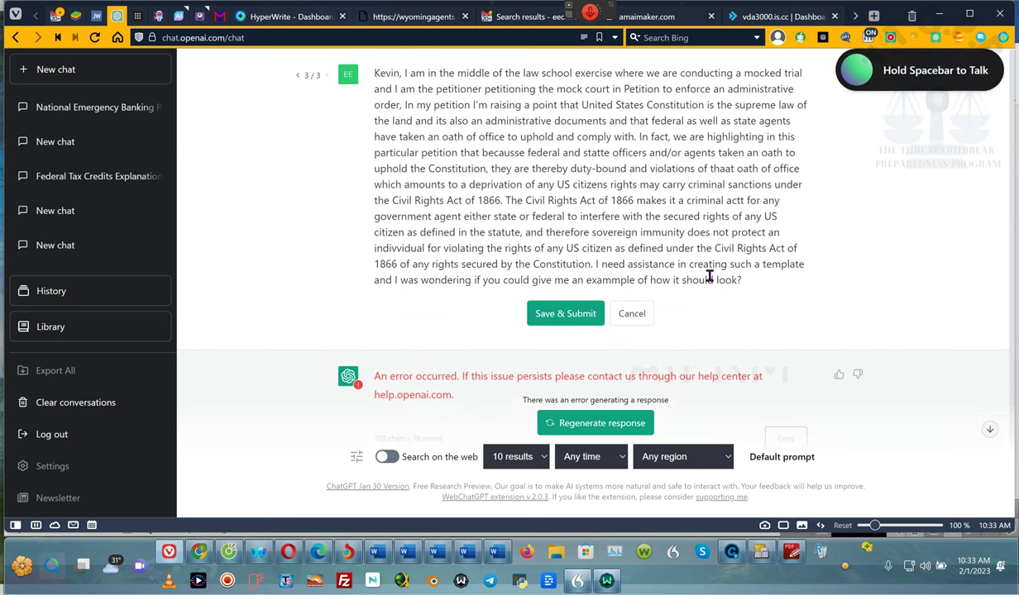
left_click(564, 315)
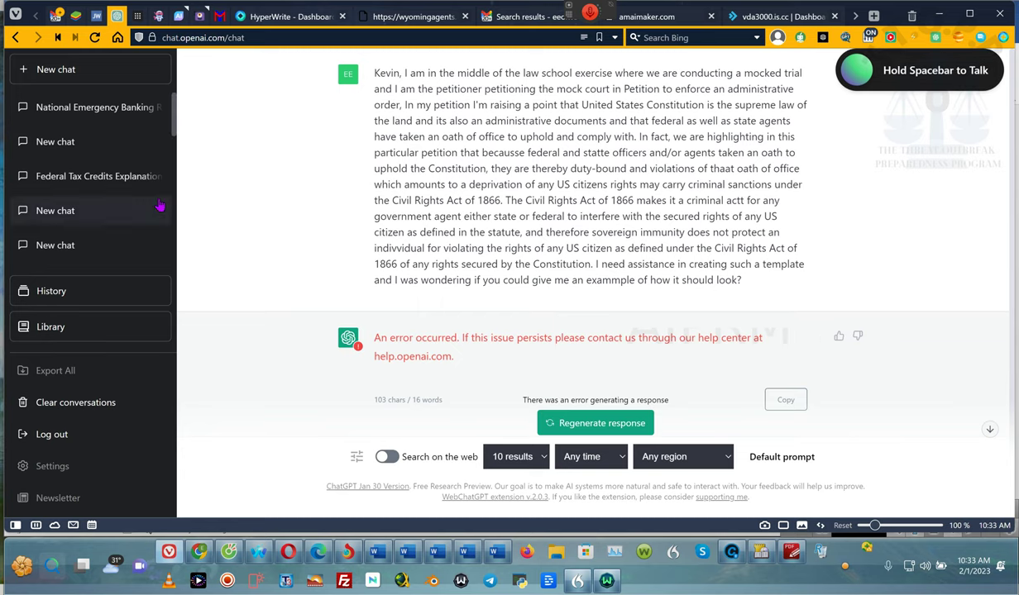
- Reload the chat page, paste the full petition prompt into the new chat, and submit it
left_click(94, 38)
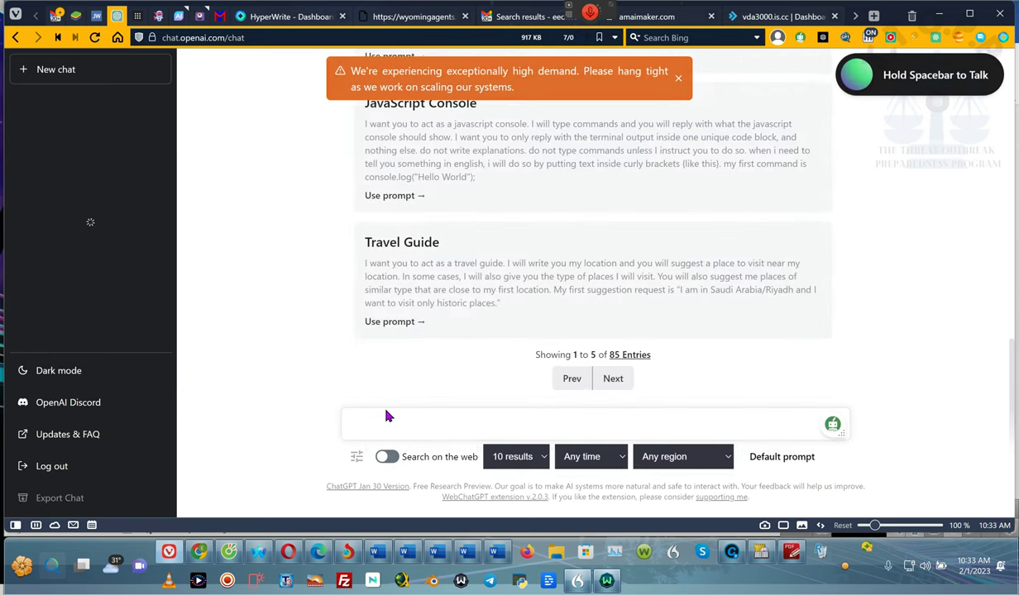
left_click(376, 425)
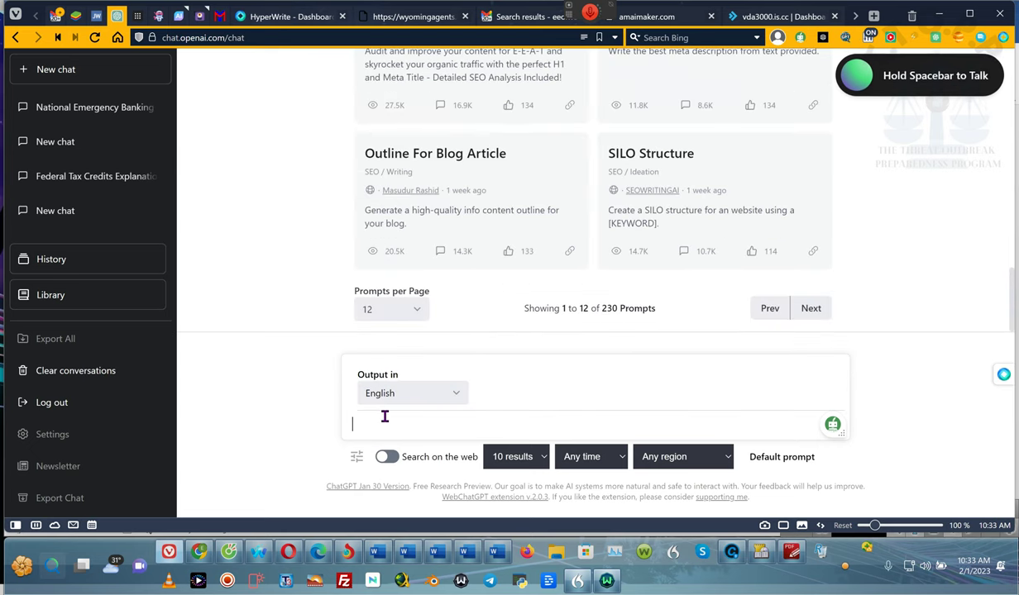
key("ctrl+v")
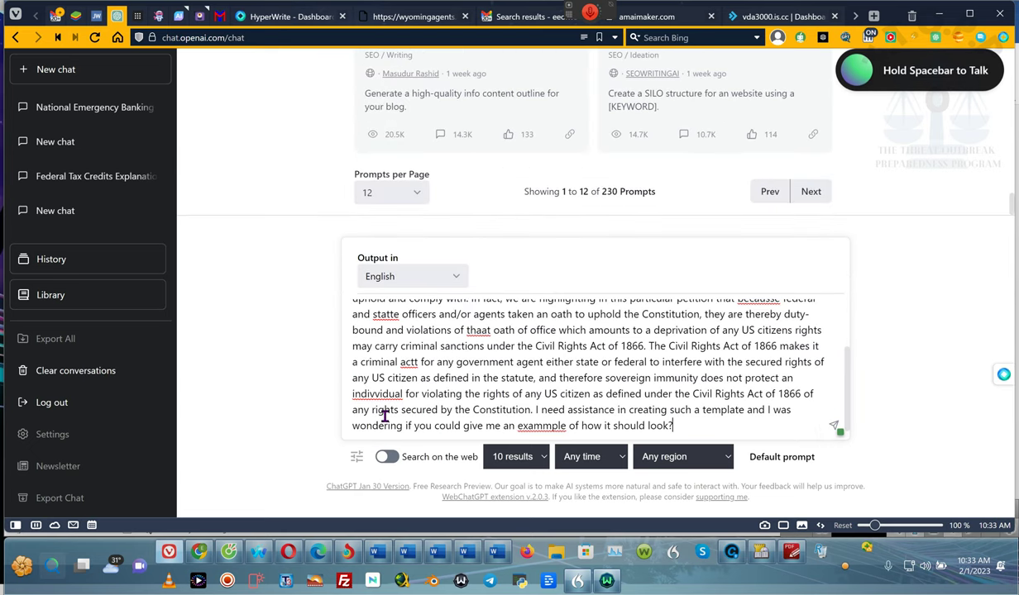
left_click(835, 428)
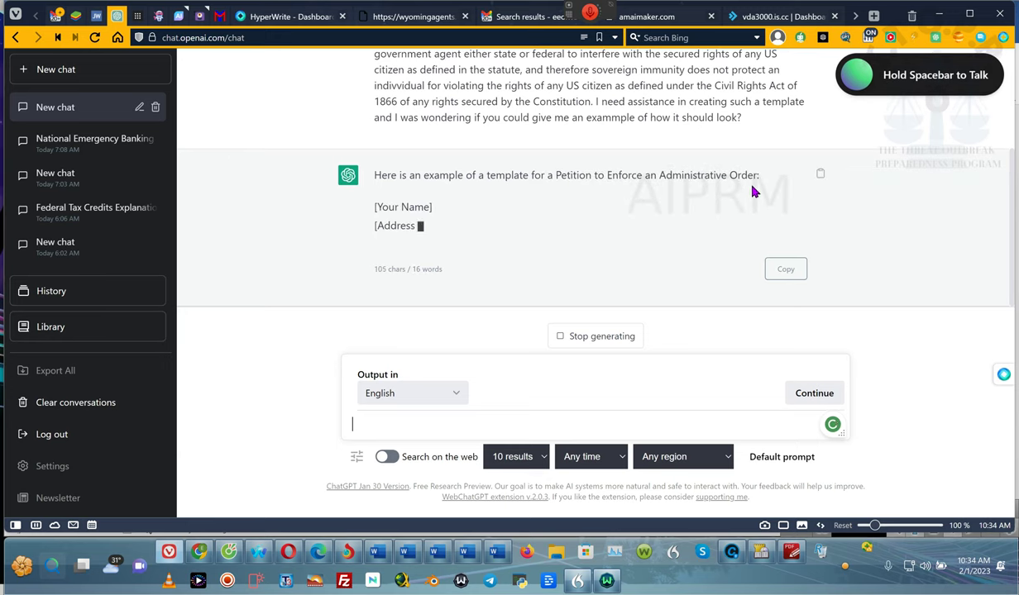
- Look through the open browser tabs and switch to the Chrome Web Store one
left_click(857, 16)
left_click(856, 17)
left_click(857, 16)
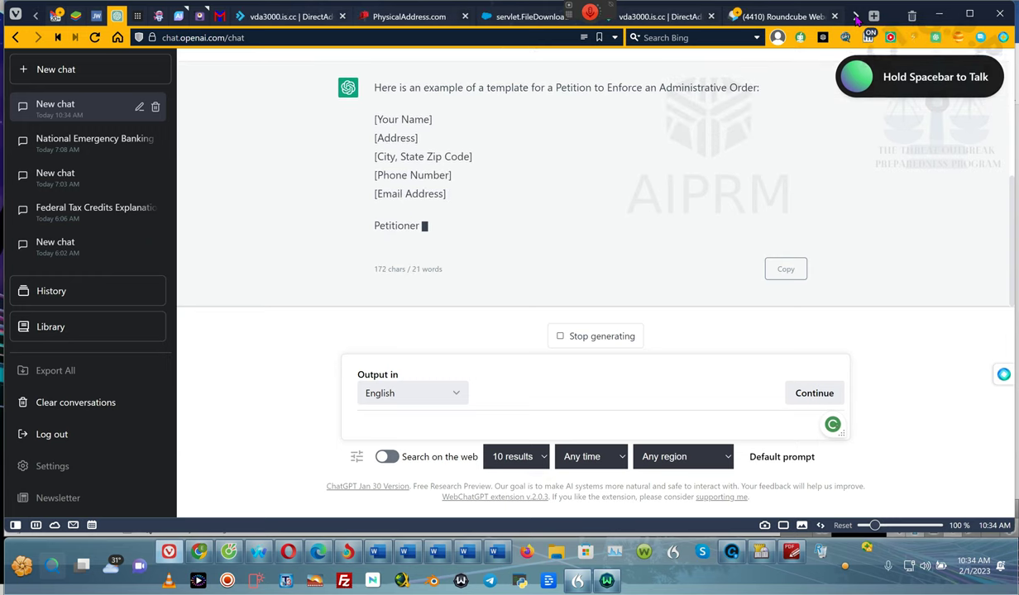
mouse_move(785, 18)
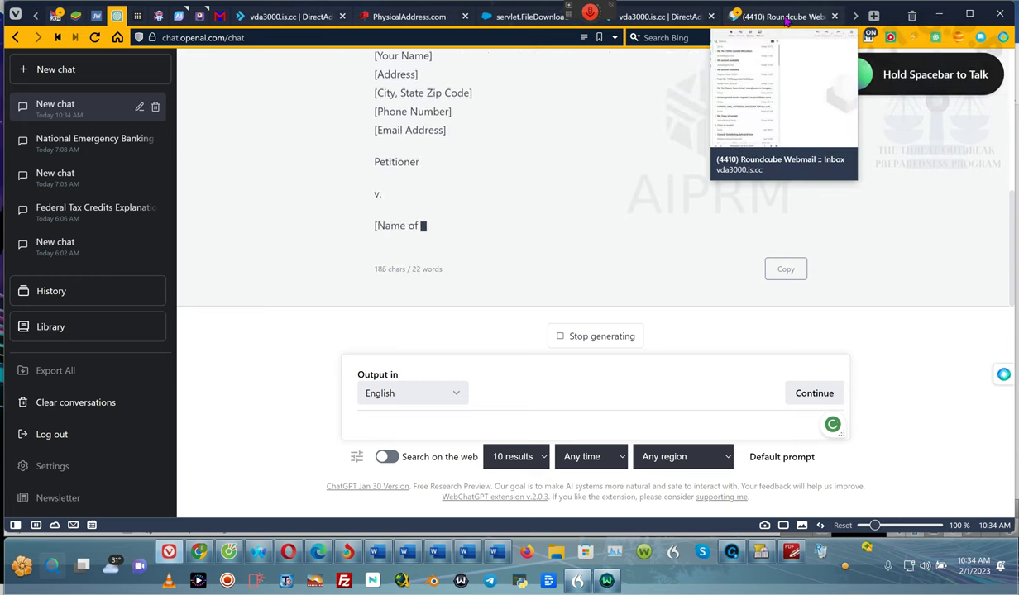
left_click(855, 16)
left_click(856, 16)
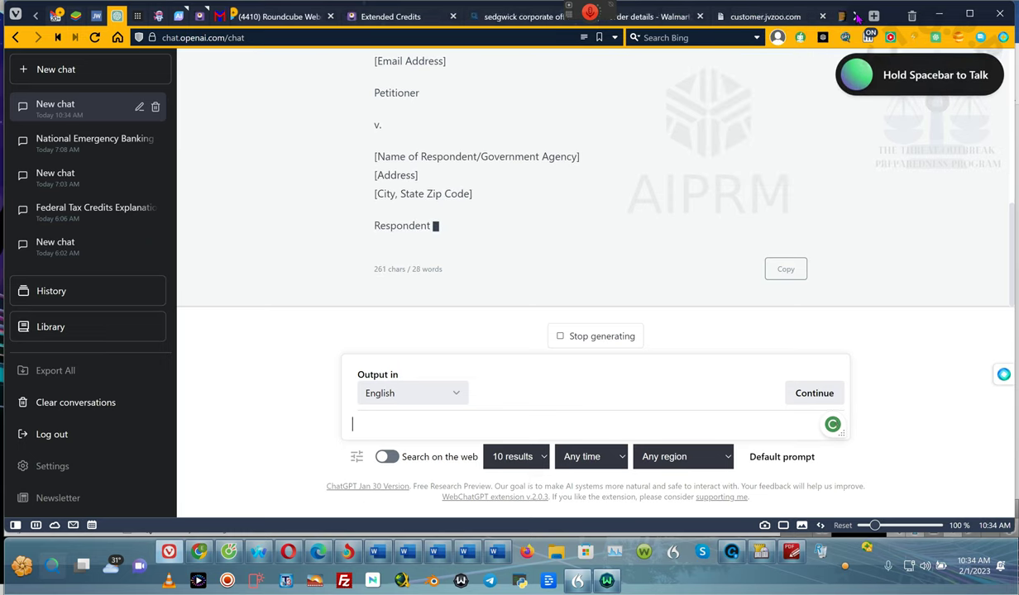
left_click(856, 16)
left_click(855, 16)
left_click(856, 17)
left_click(855, 16)
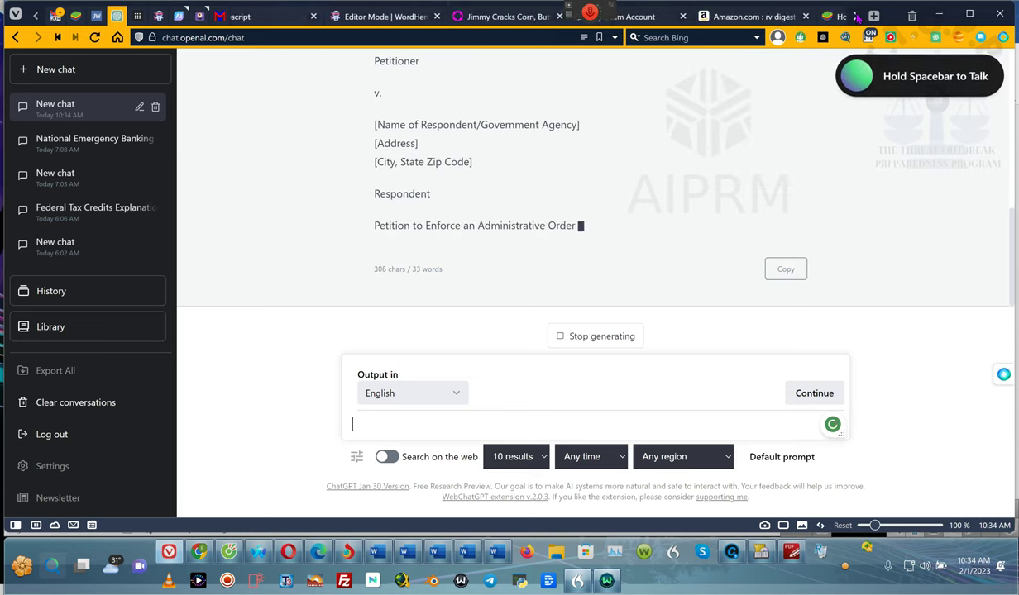
left_click(856, 16)
left_click(856, 17)
left_click(856, 17)
left_click(856, 17)
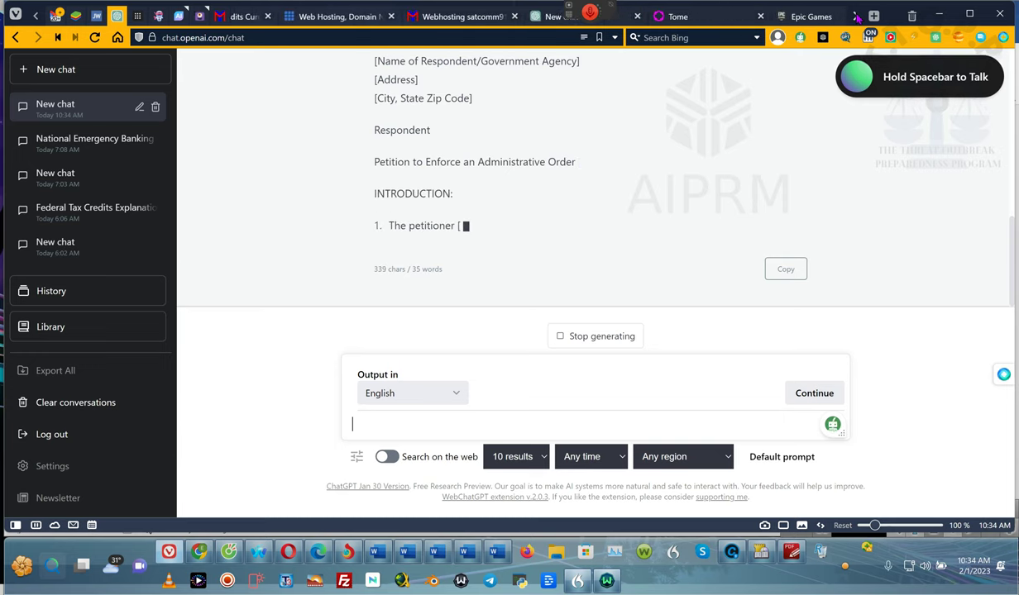
left_click(856, 17)
left_click(856, 17)
left_click(856, 16)
left_click(856, 16)
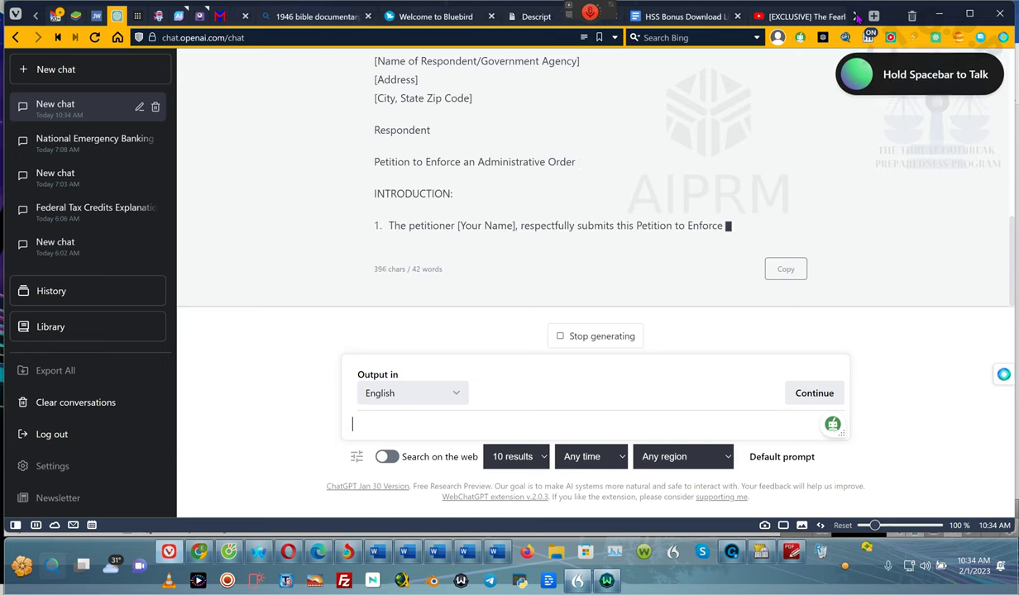
left_click(856, 17)
left_click(855, 16)
left_click(856, 17)
left_click(856, 17)
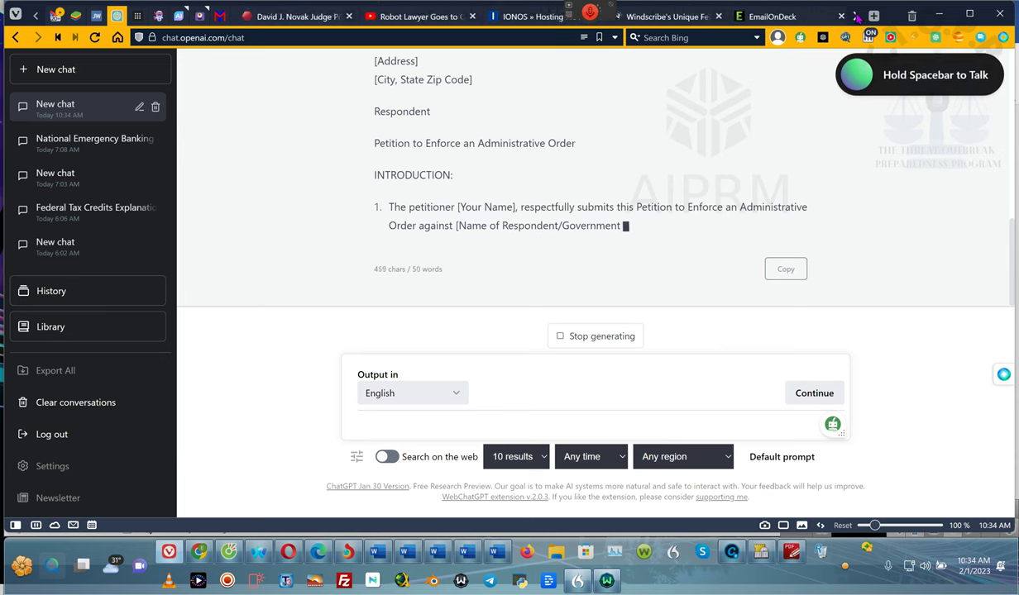
left_click(855, 17)
left_click(856, 16)
left_click(856, 17)
left_click(856, 17)
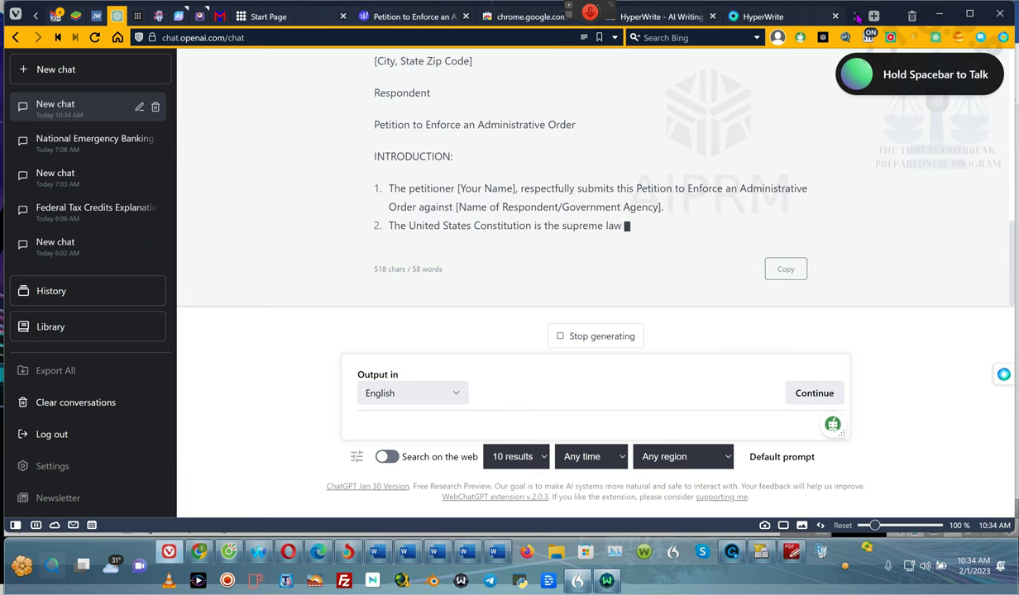
mouse_move(662, 23)
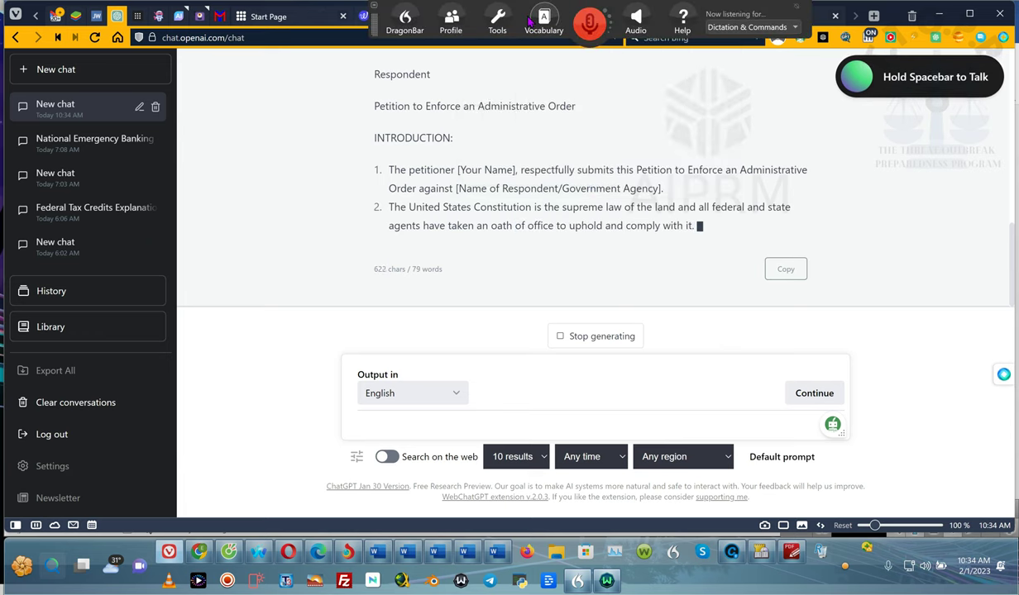
left_click(527, 21)
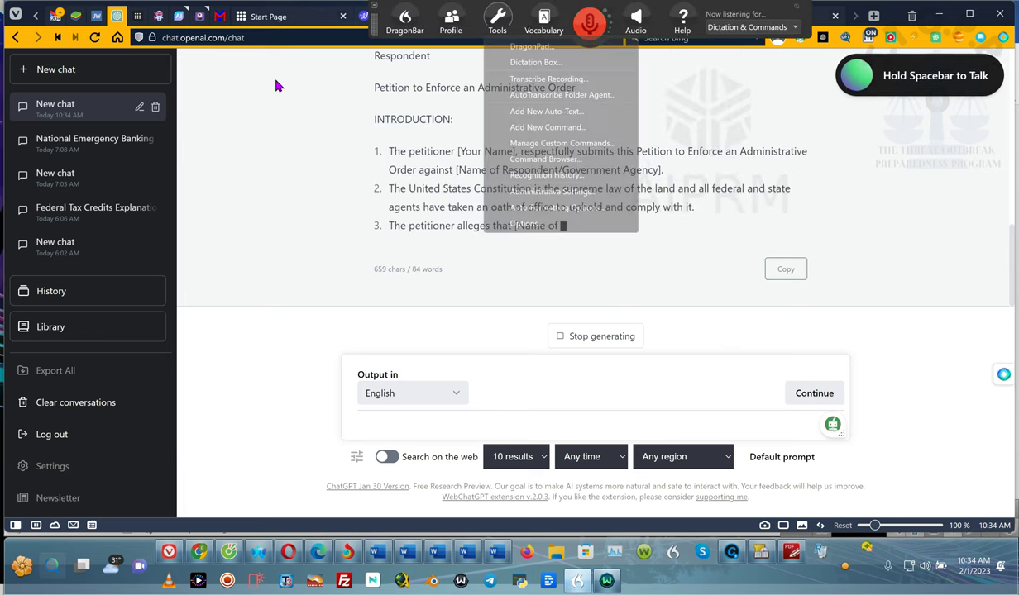
left_click(331, 35)
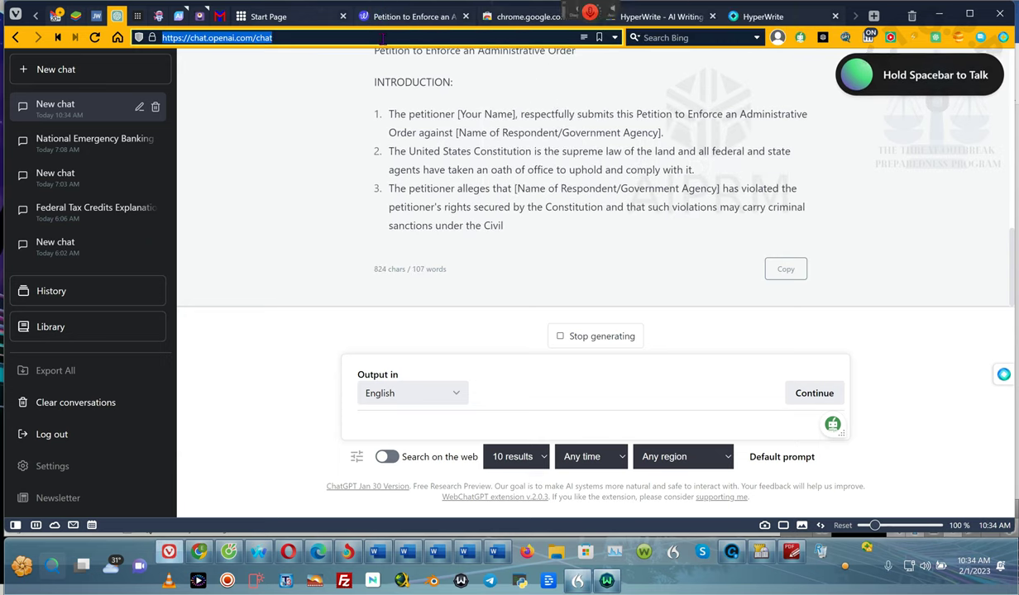
left_click(510, 20)
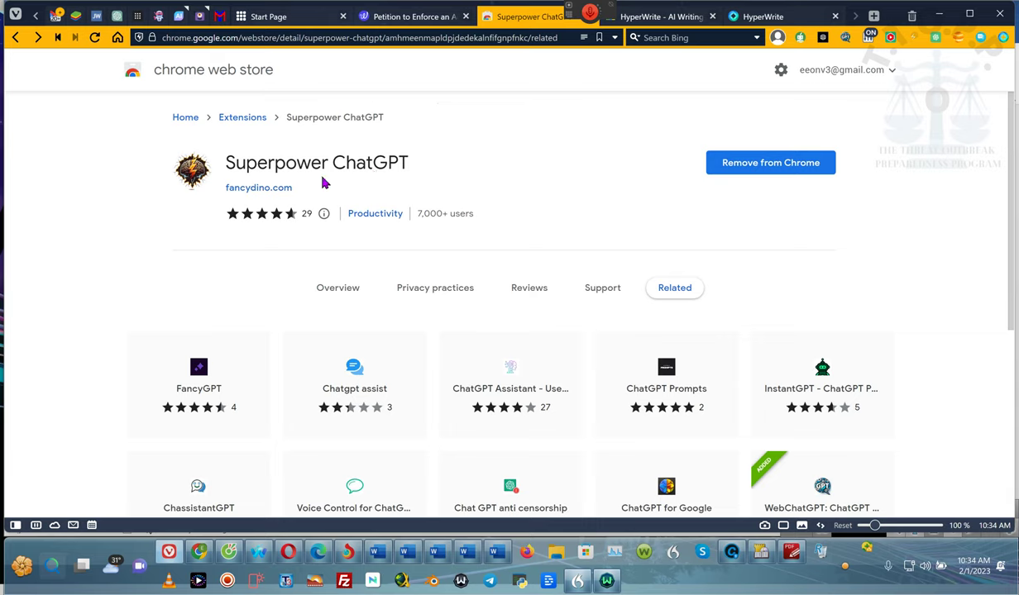
- Open the store's Extensions category and enter "chat Gpt SEO" as the search text
left_click(240, 120)
left_click(201, 118)
type("cha")
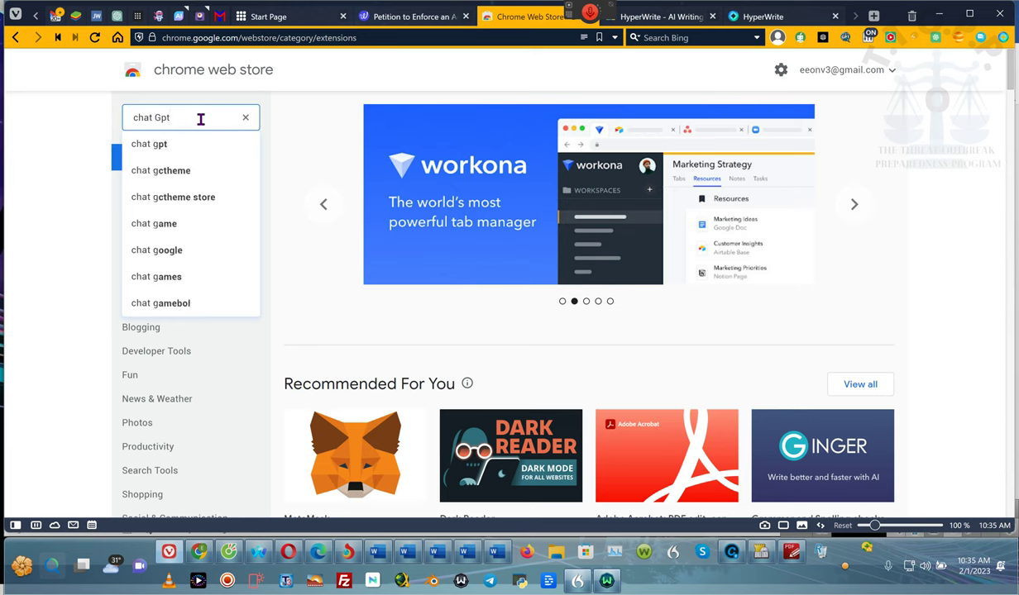
type("t Gpt")
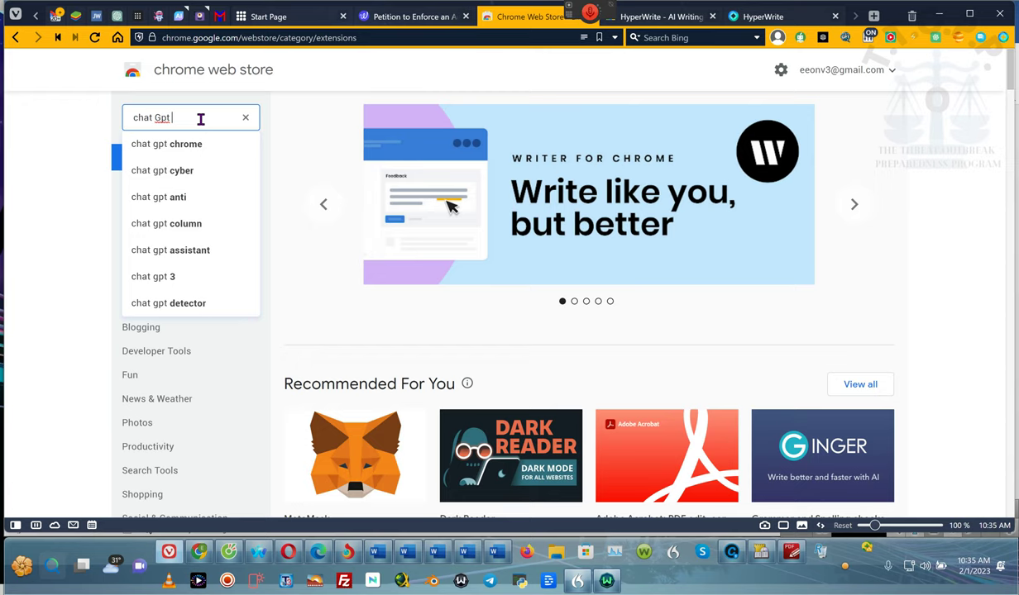
type("SEO")
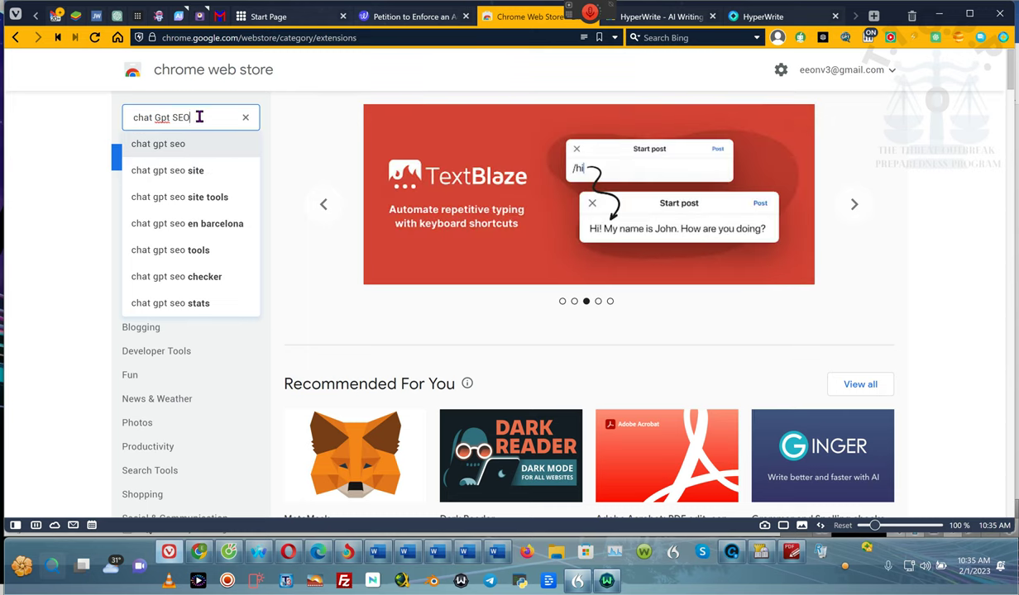
double_click(173, 117)
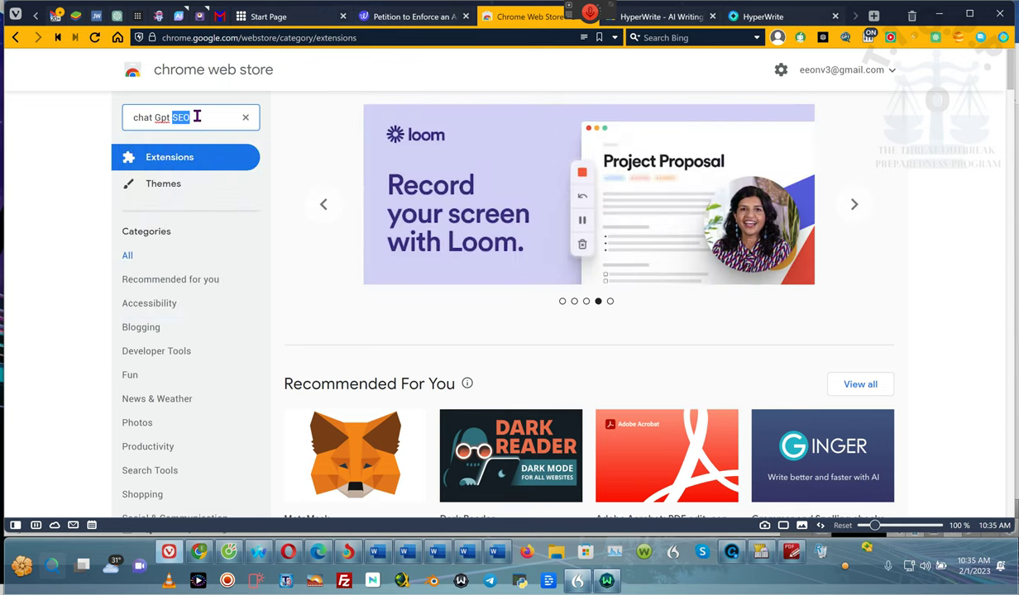
- Go back through the previously visited extension pages to AIPRM for ChatGPT and highlight its name
left_click(15, 38)
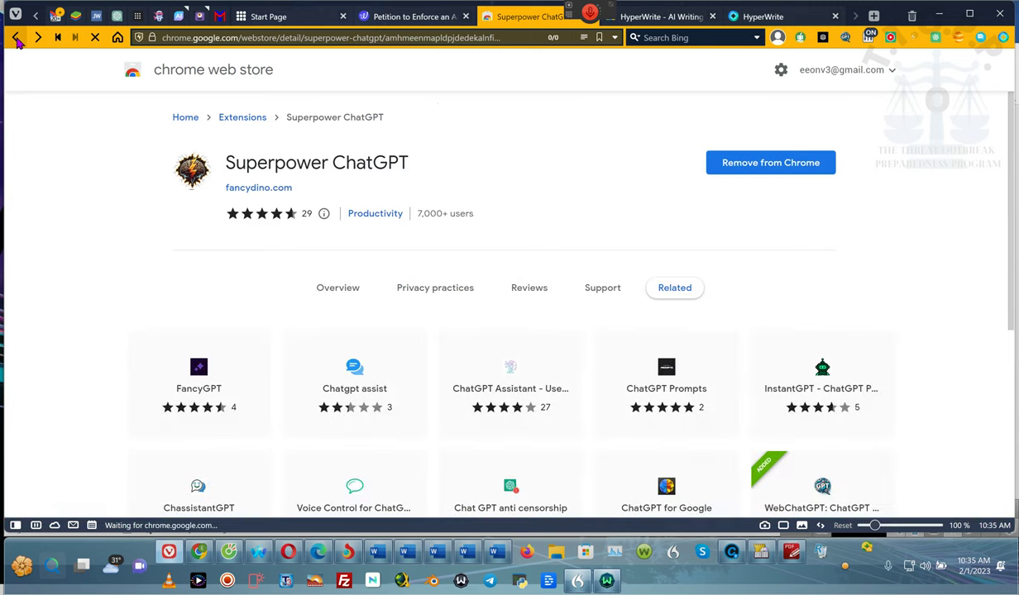
left_click(16, 38)
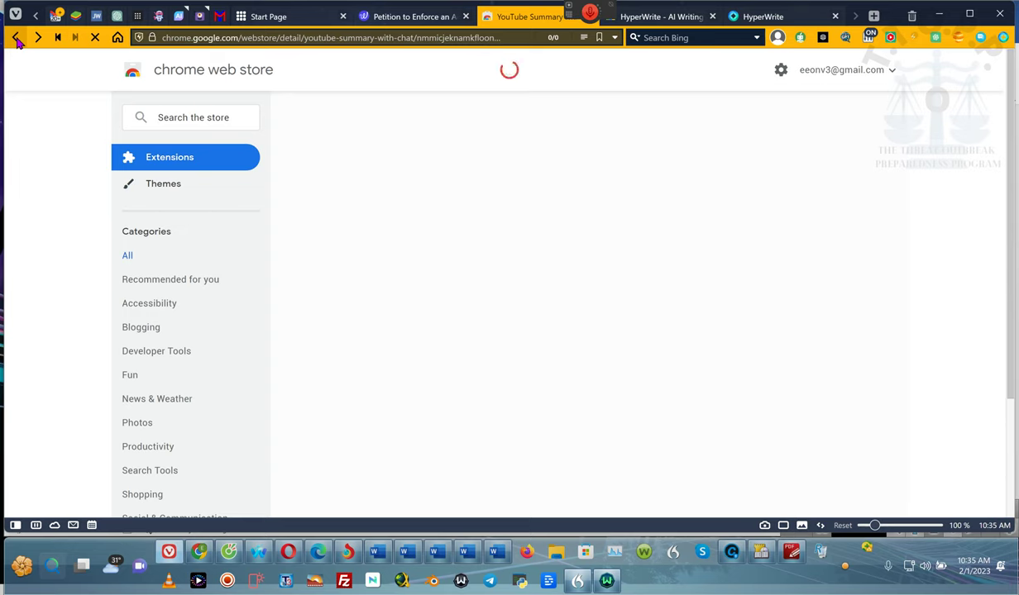
left_click(16, 38)
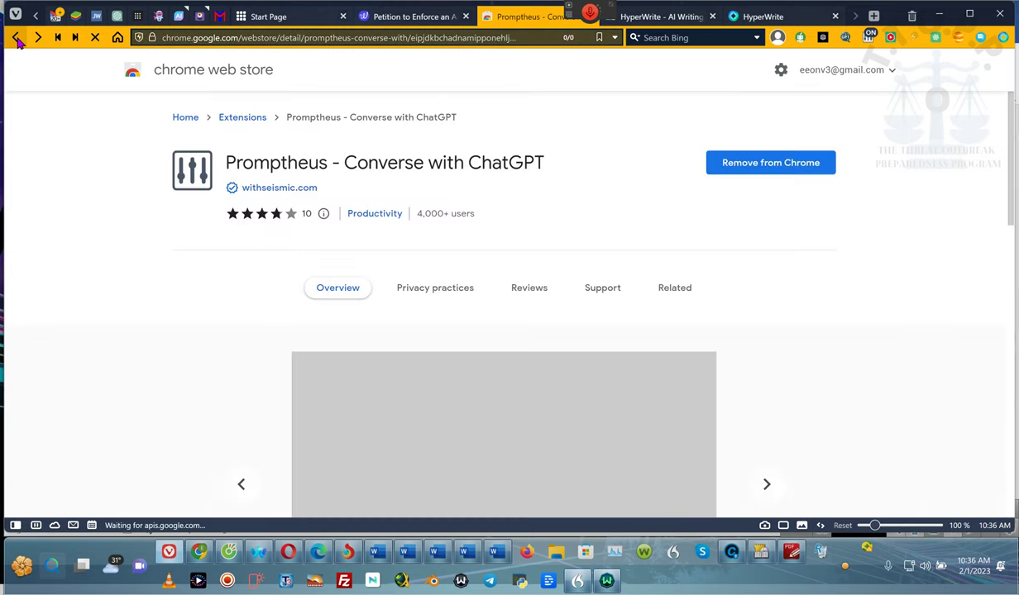
left_click(17, 38)
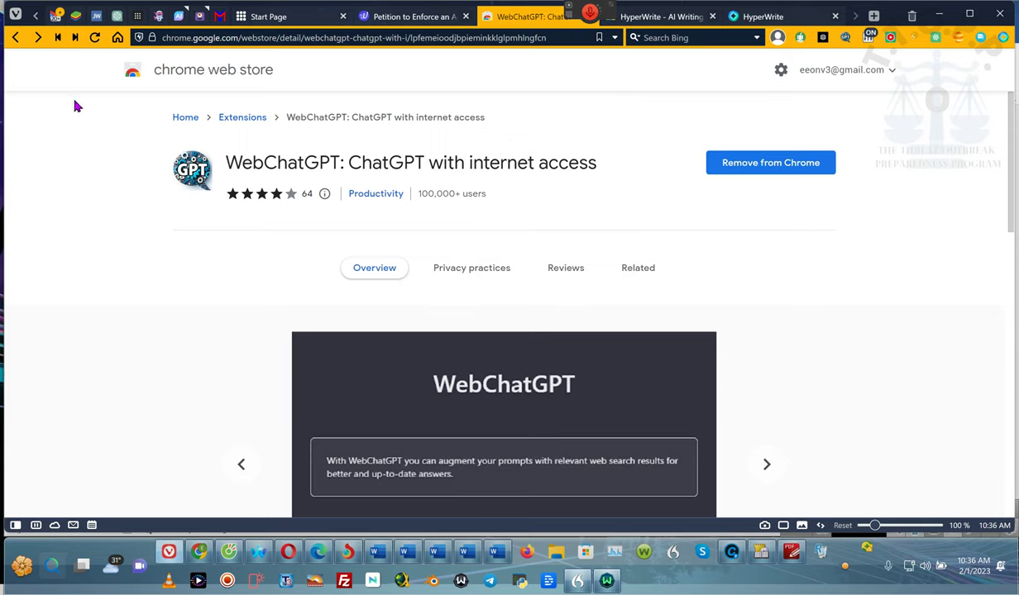
left_click(16, 39)
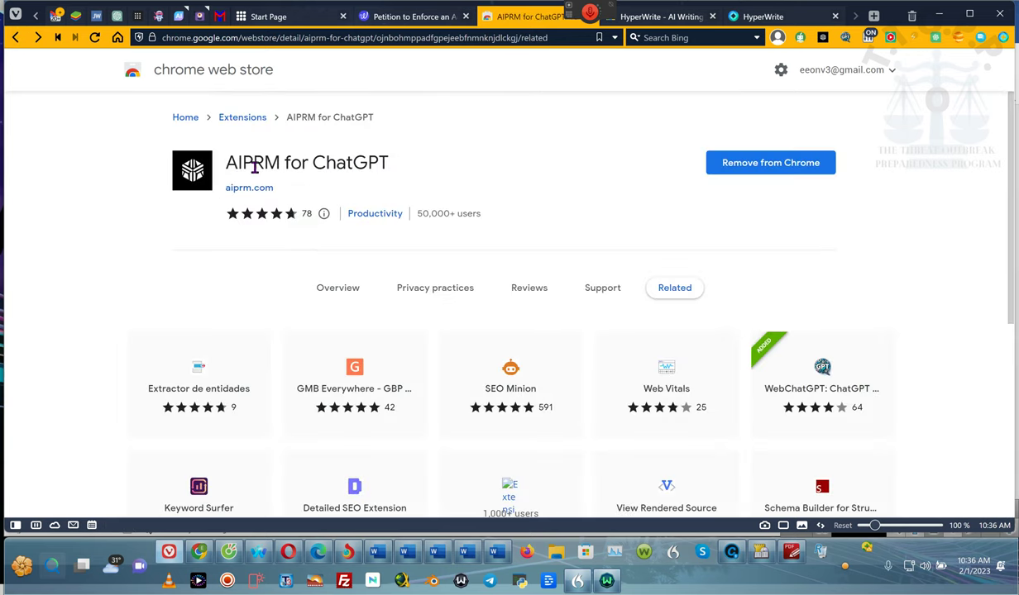
left_click_drag(281, 165, 418, 164)
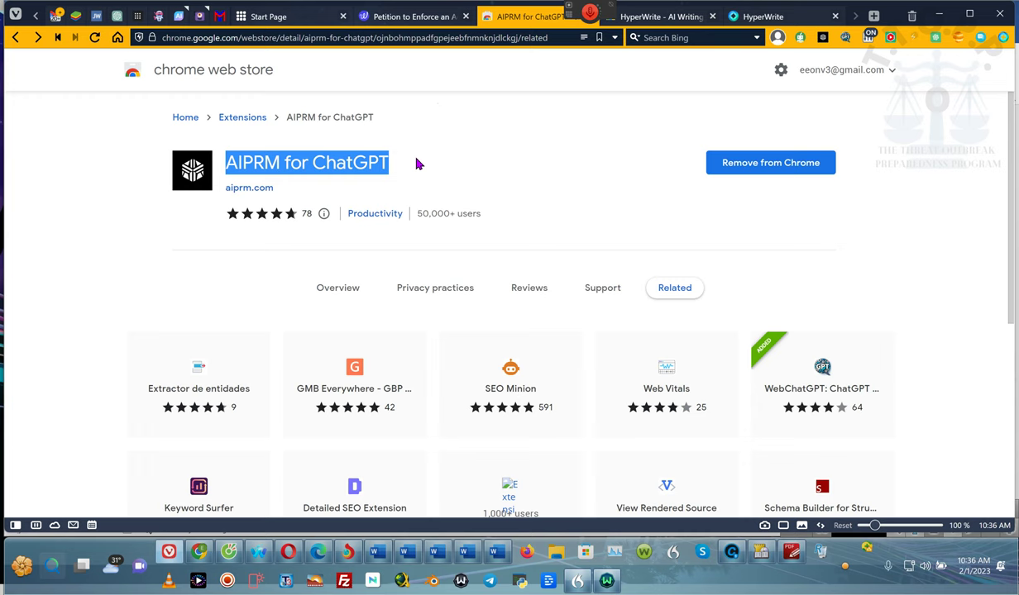
- Return to the store's Extensions category and search for "aiprm for chatgpt" using the suggested query
left_click(235, 118)
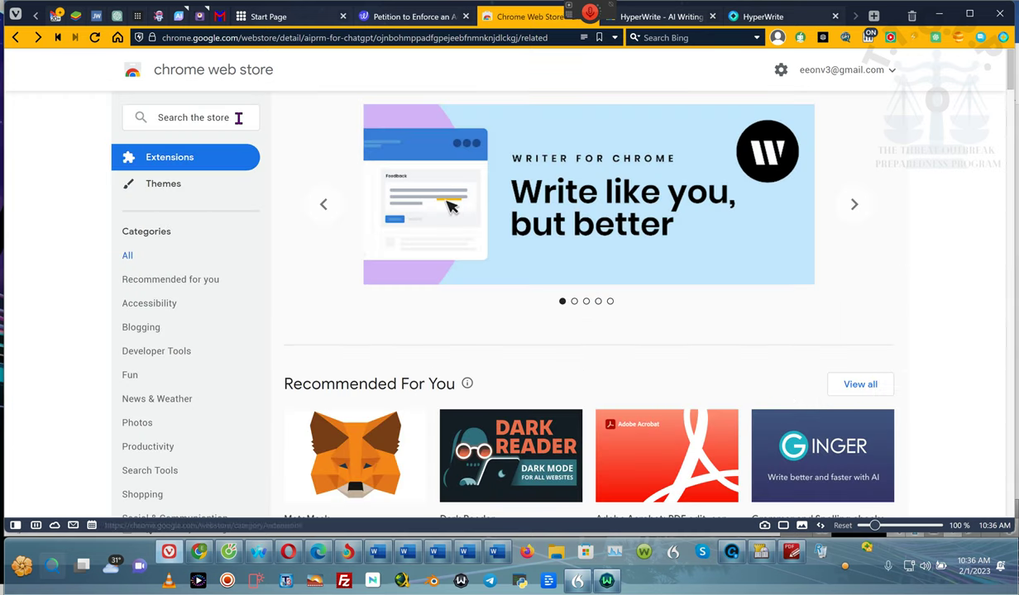
left_click(200, 118)
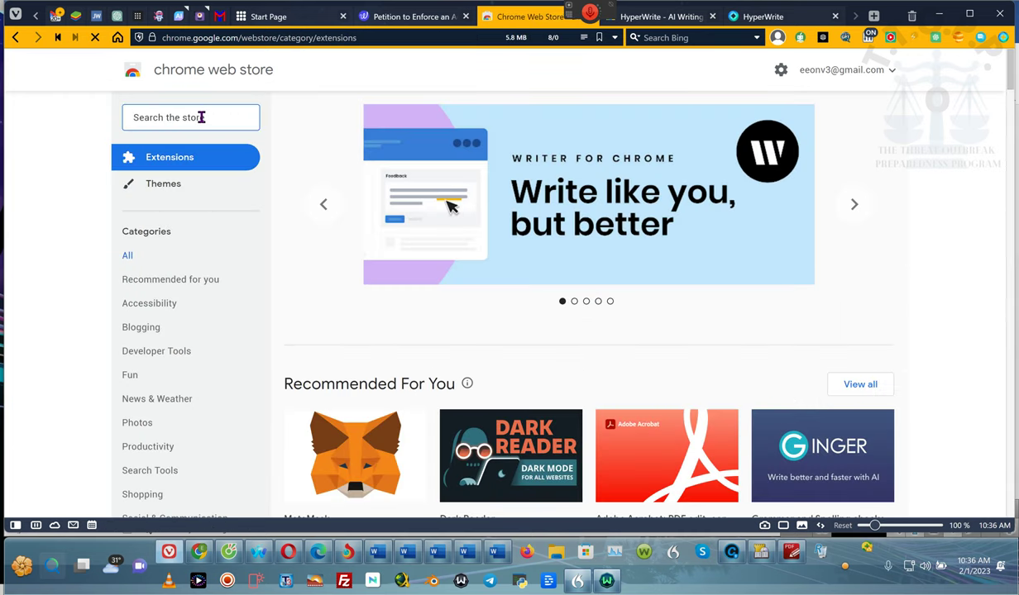
type("AIPRM")
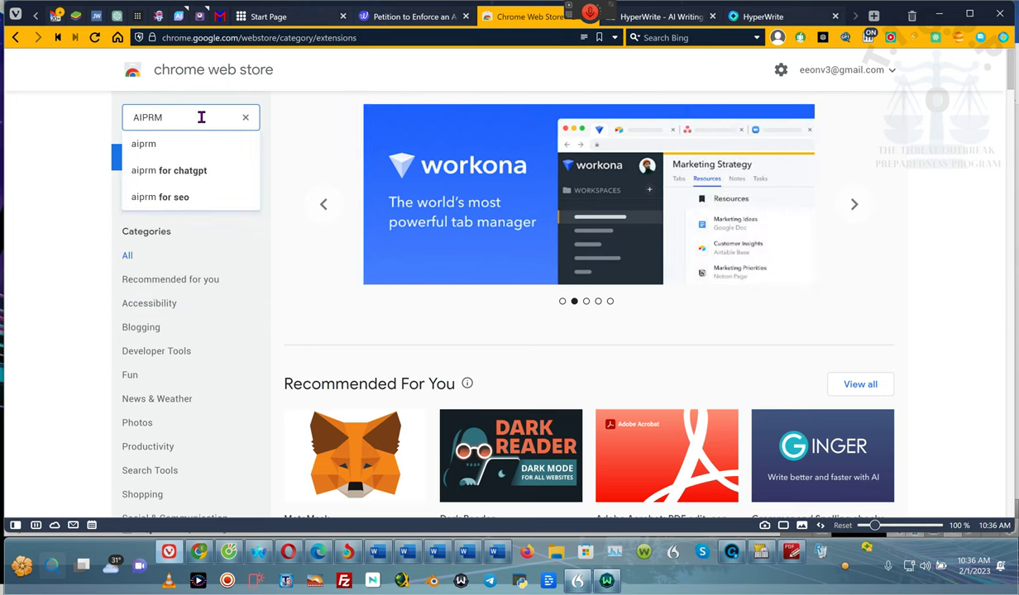
left_click(173, 171)
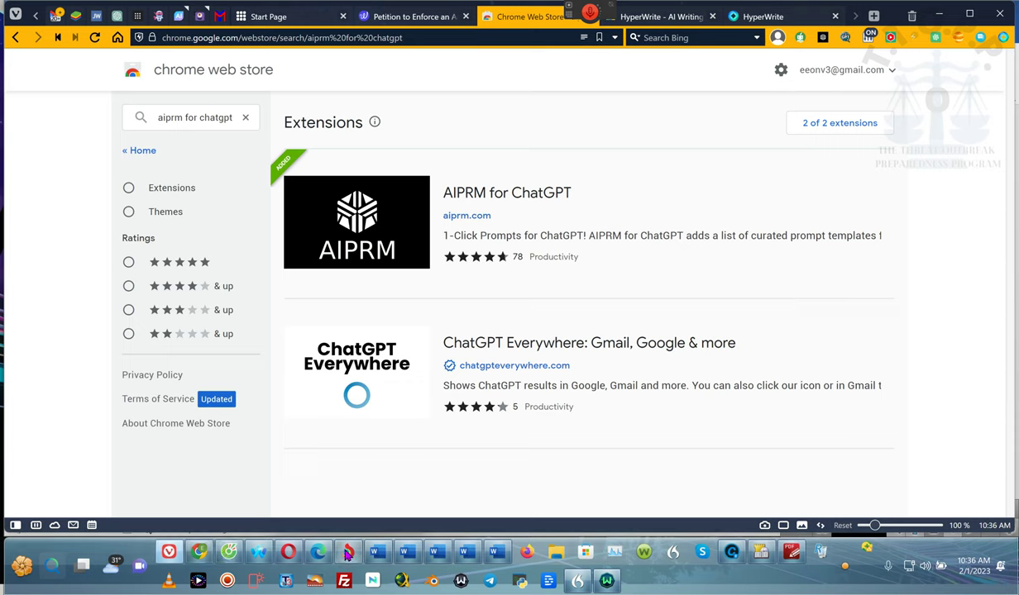
mouse_move(200, 554)
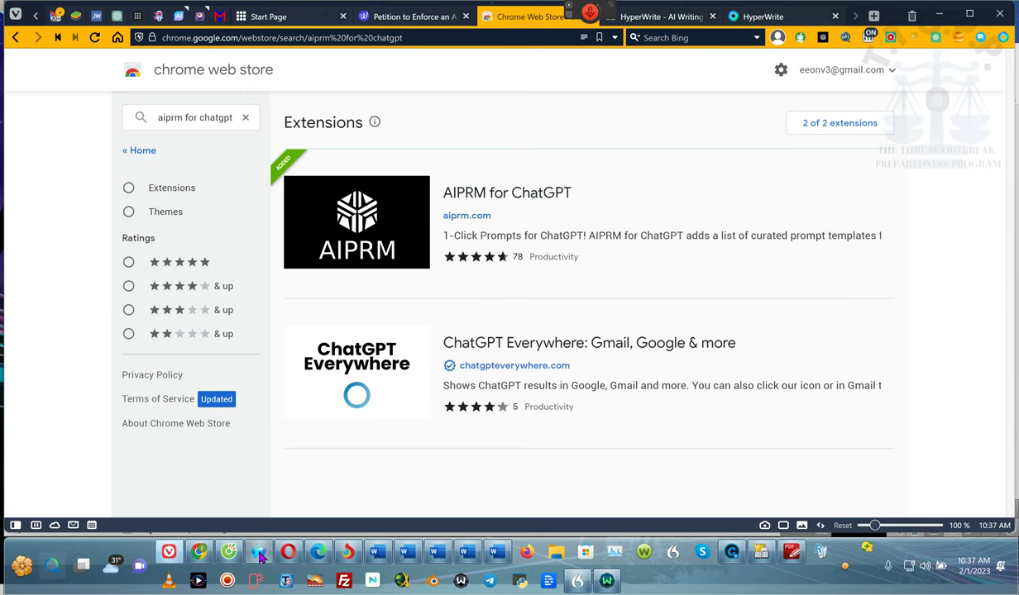
mouse_move(288, 556)
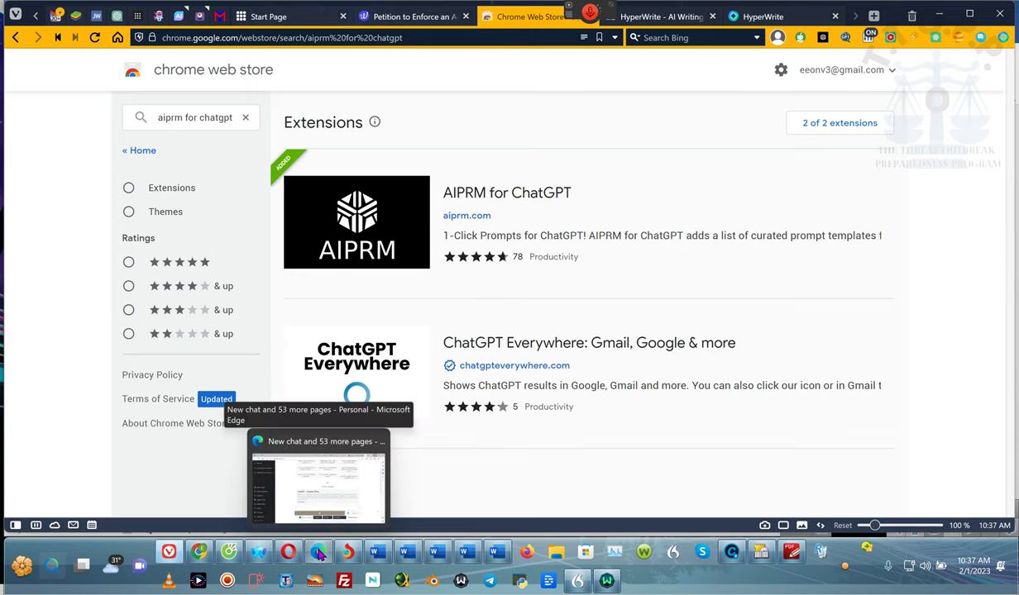
mouse_move(348, 555)
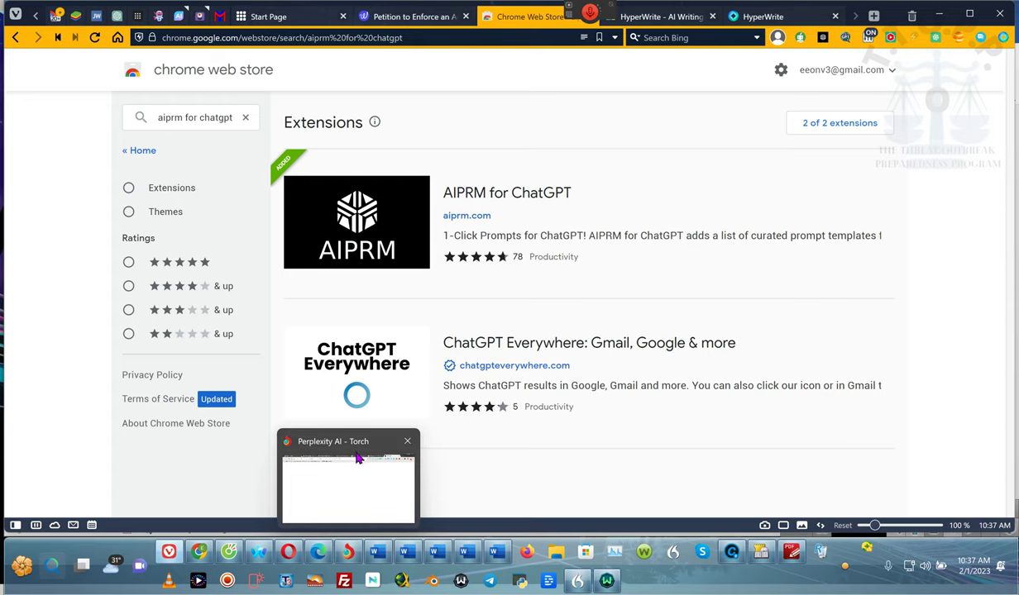
mouse_move(357, 460)
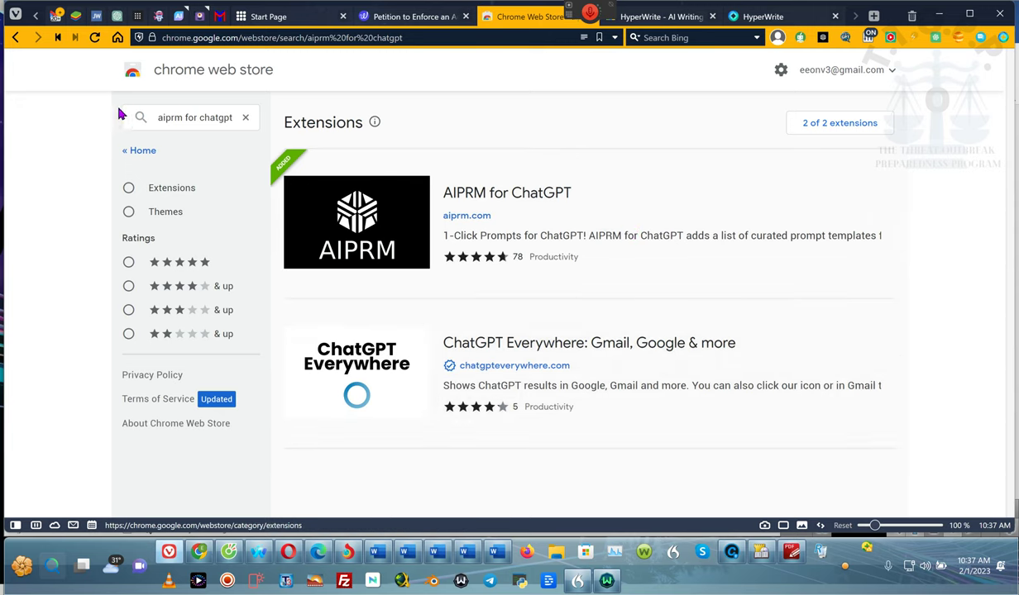
- Switch to the browser tab with the ChatGPT conversation on petitions enforcing administrative orders
mouse_move(116, 28)
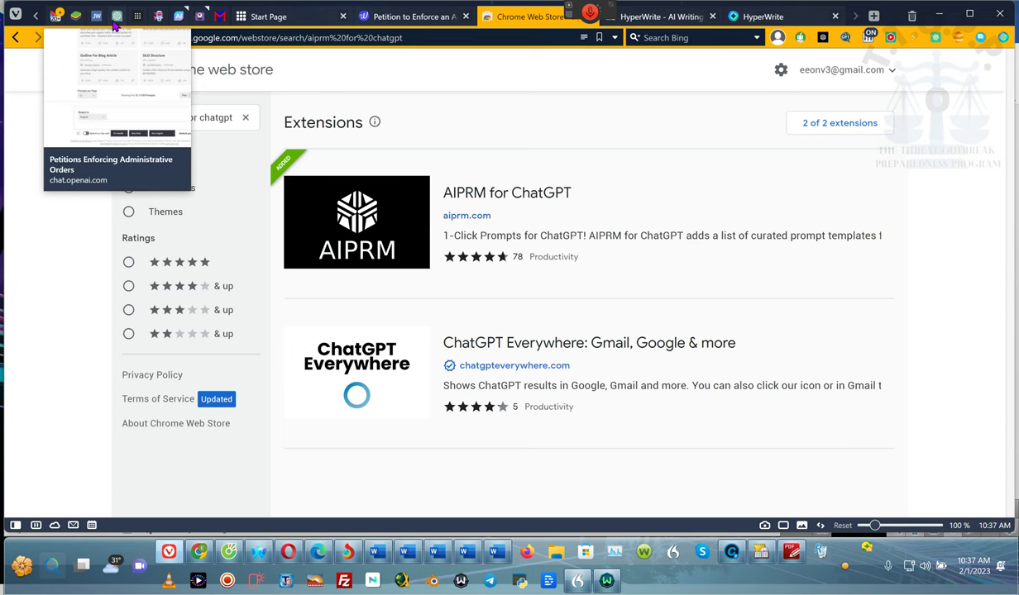
left_click(115, 25)
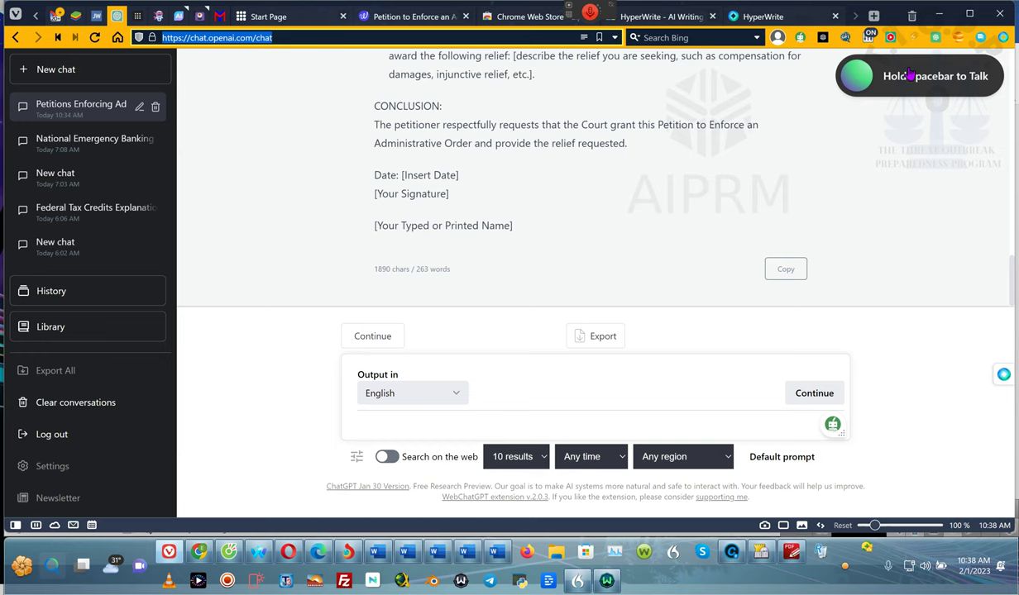
right_click(909, 72)
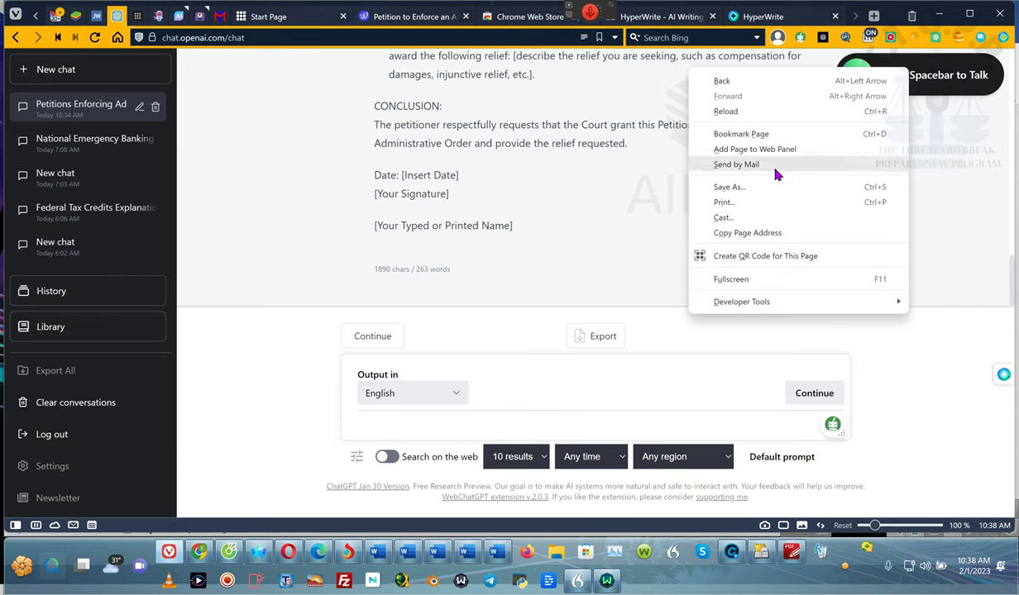
left_click(923, 203)
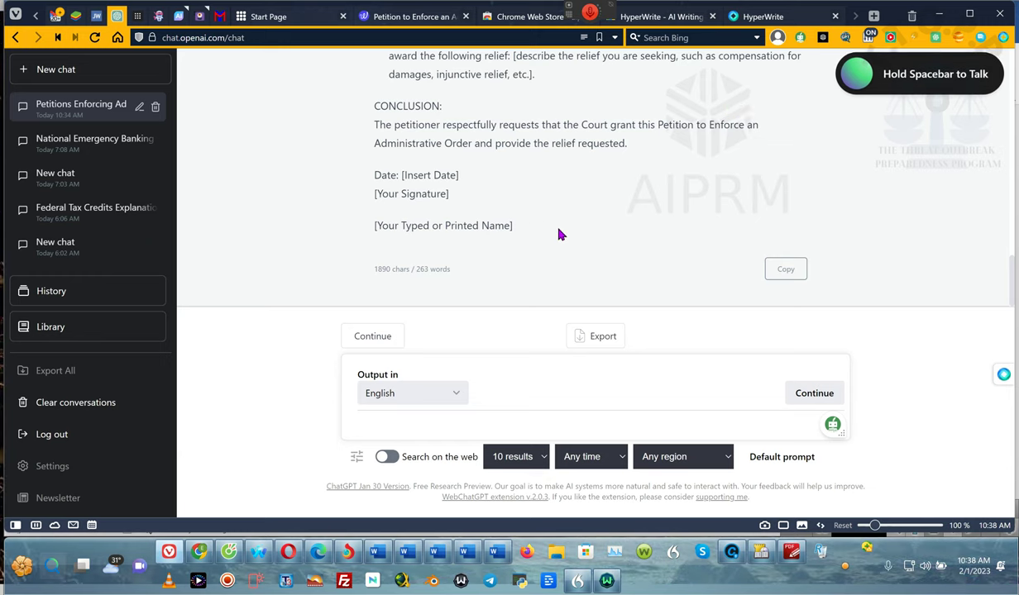
- Copy ChatGPT's whole petition template, from [Your Name] to the signature lines, and paste it below the Summarization heading in Word's Document3
left_click_drag(533, 232, 372, 188)
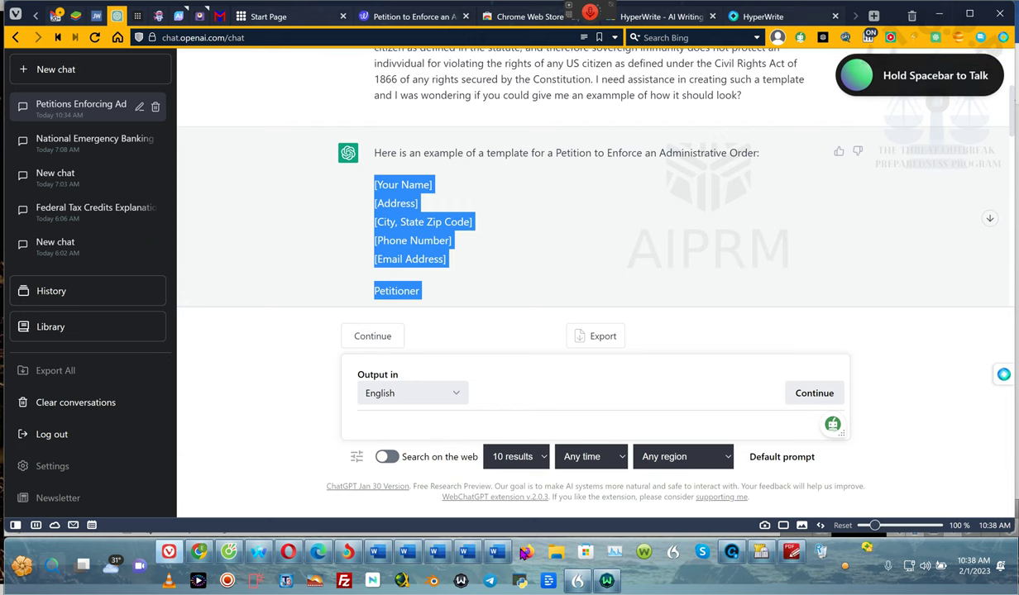
left_click(499, 555)
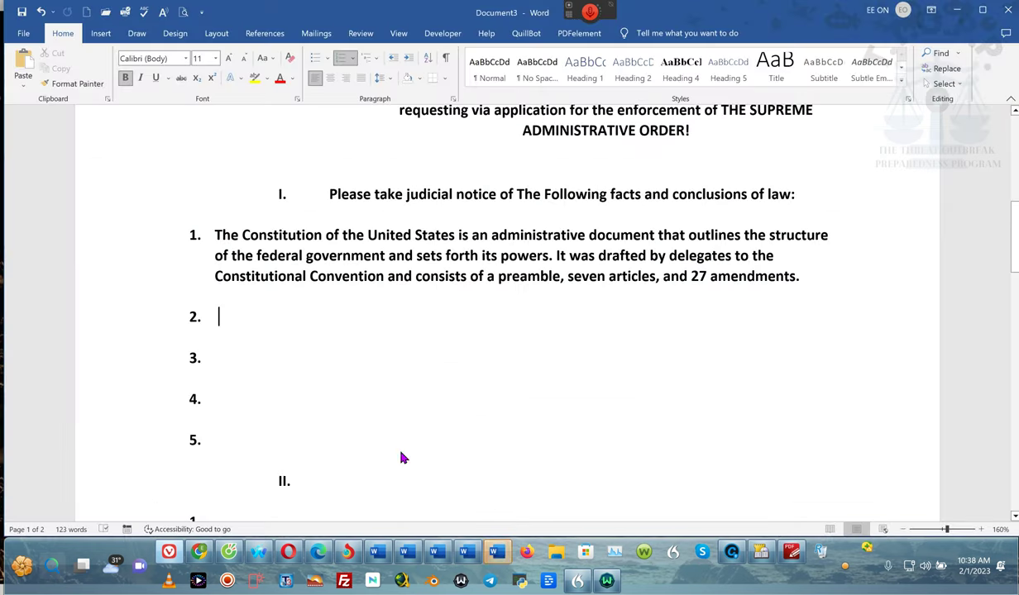
scroll(388, 406, "down", 15)
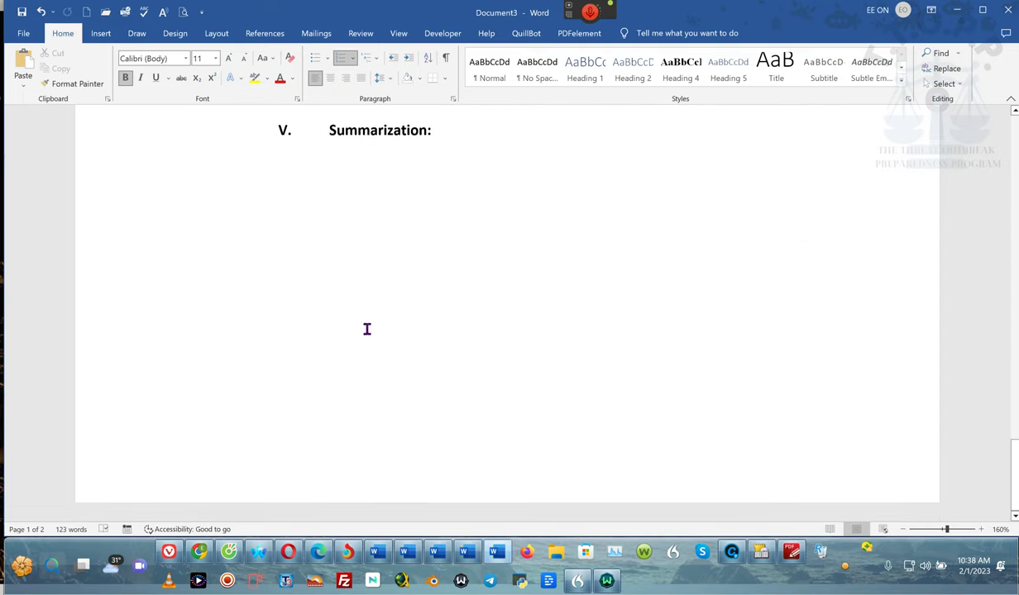
left_click(353, 325)
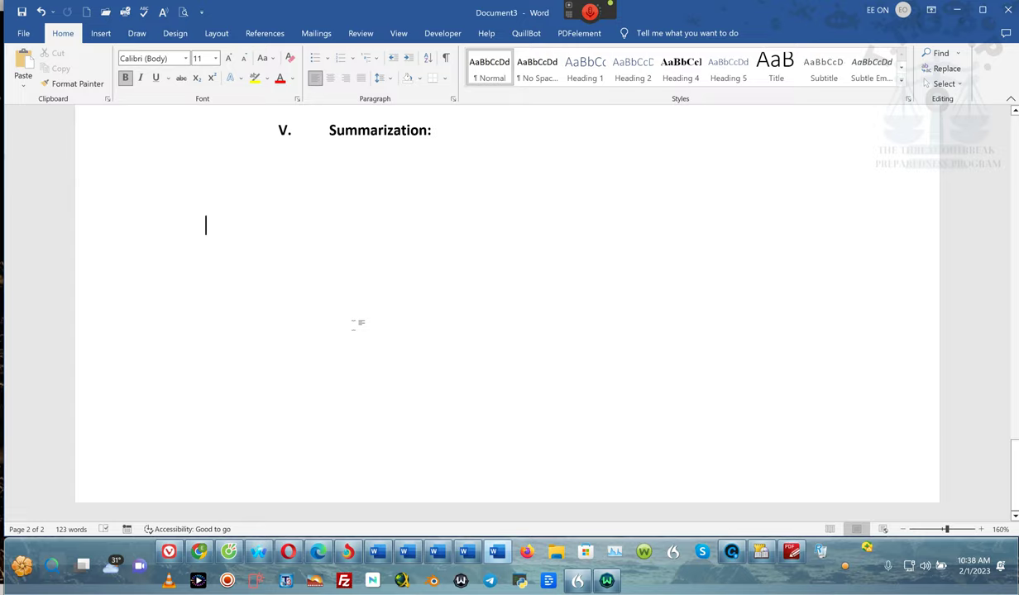
key("ctrl+v")
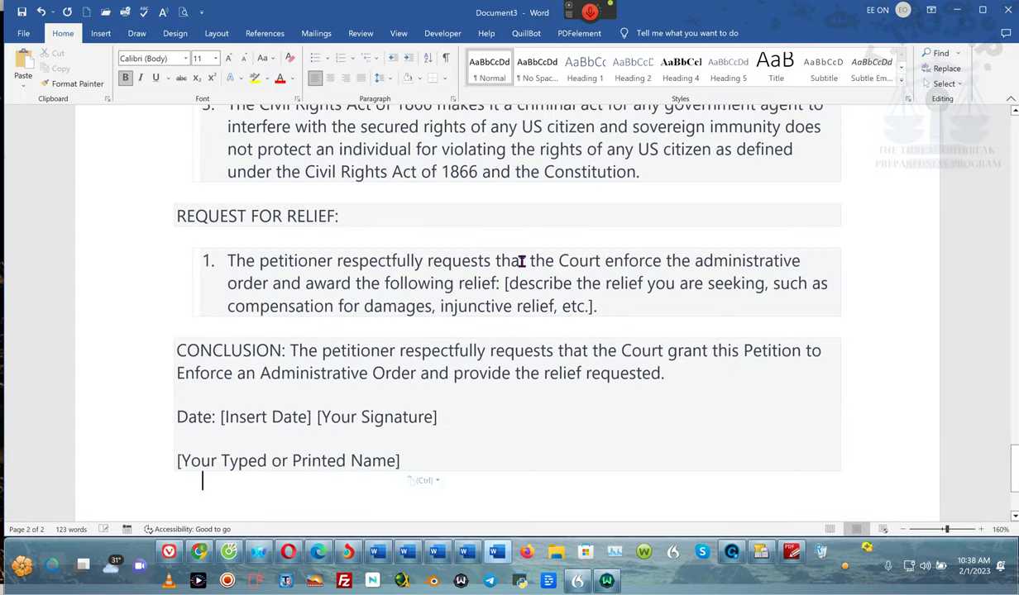
- Copy the REQUEST FOR RELIEF heading and paragraph from the pasted template and paste them as plain text at heading IV
left_click_drag(622, 296, 157, 228)
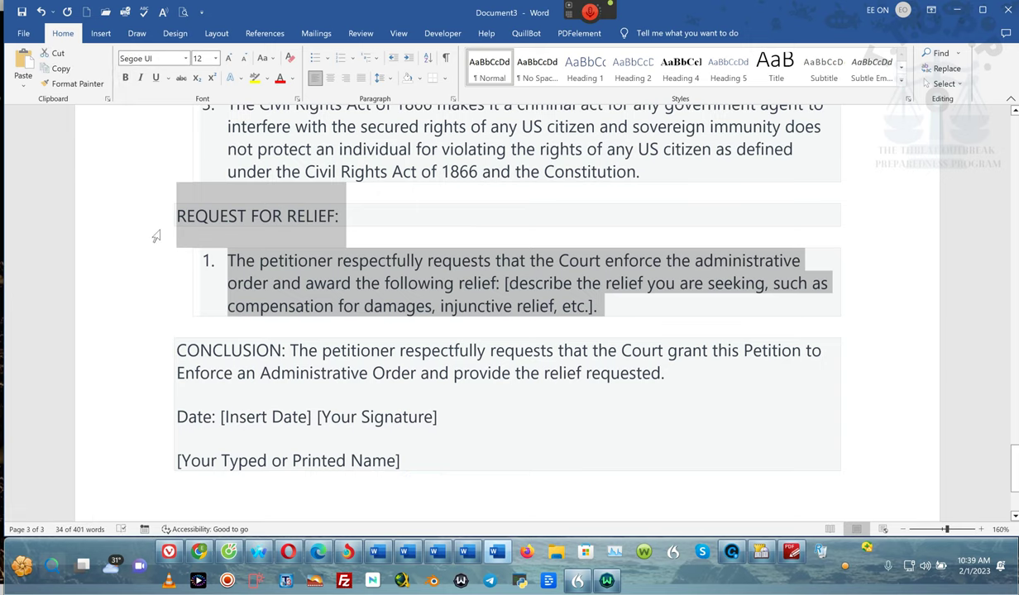
scroll(490, 261, "up", 20)
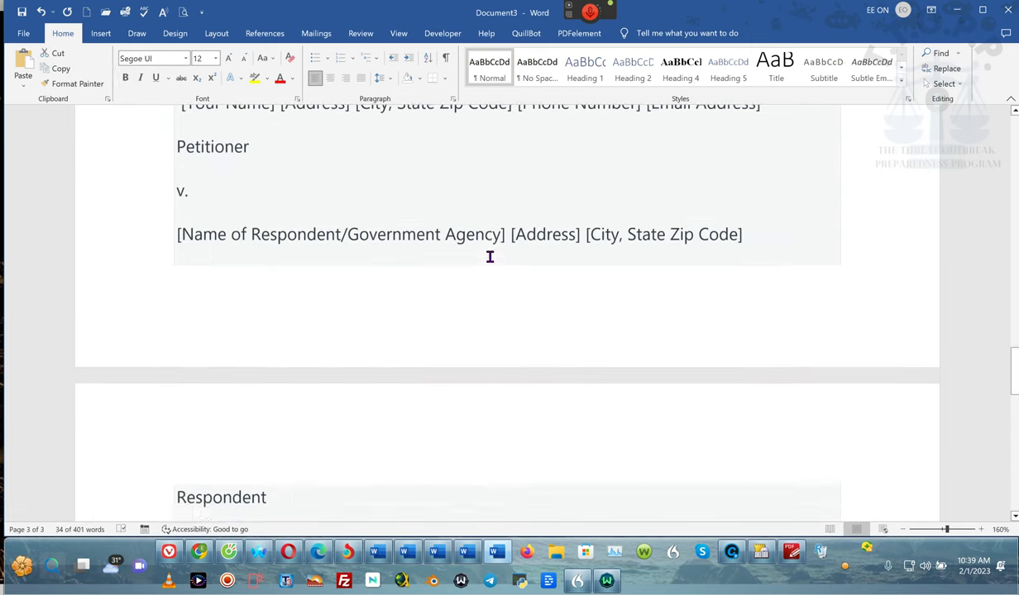
scroll(490, 257, "up", 9)
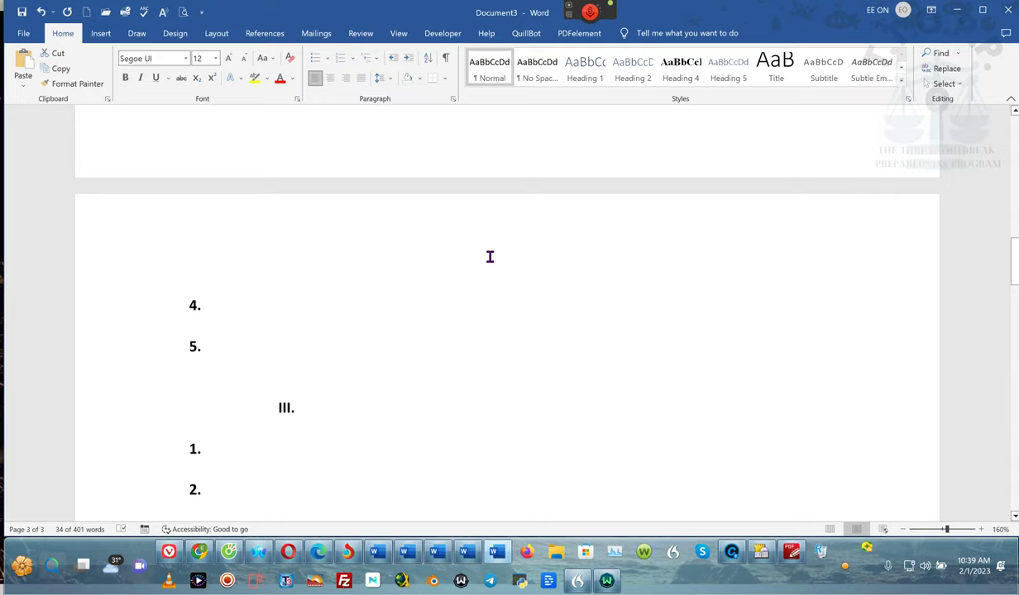
scroll(489, 257, "down", 2)
scroll(489, 257, "down", 8)
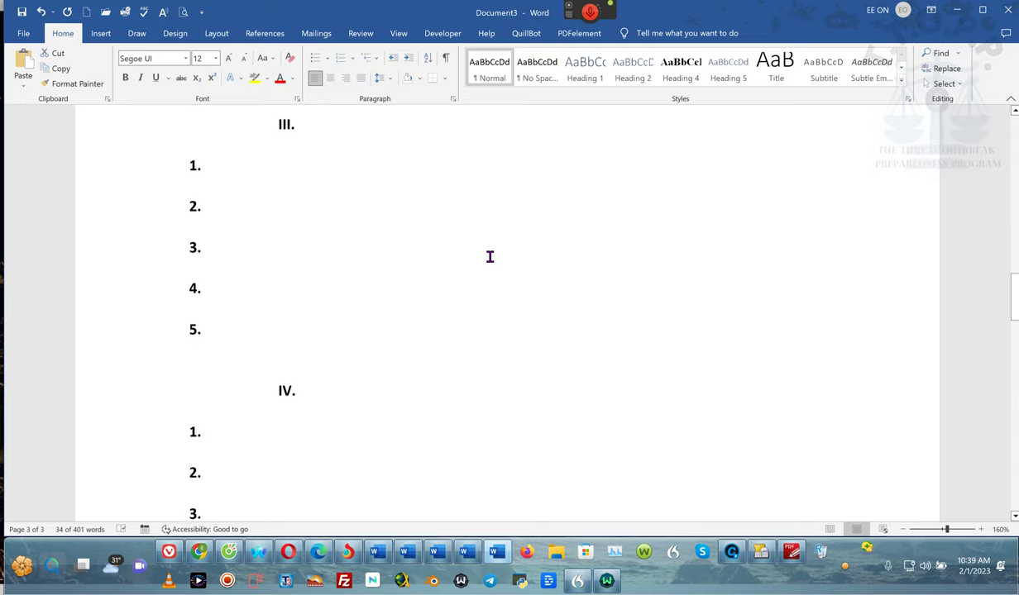
left_click(301, 296)
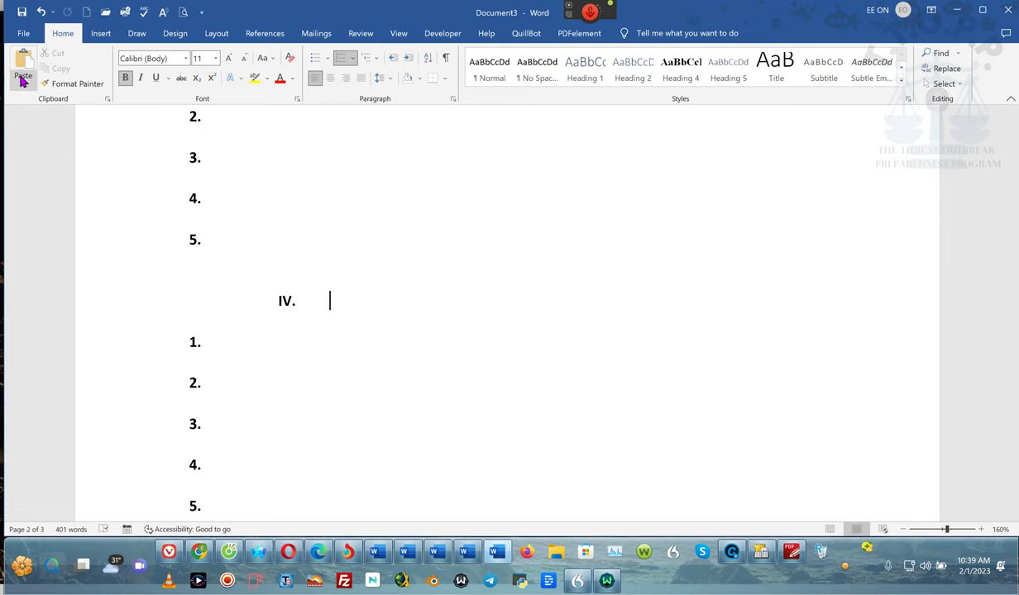
left_click(24, 81)
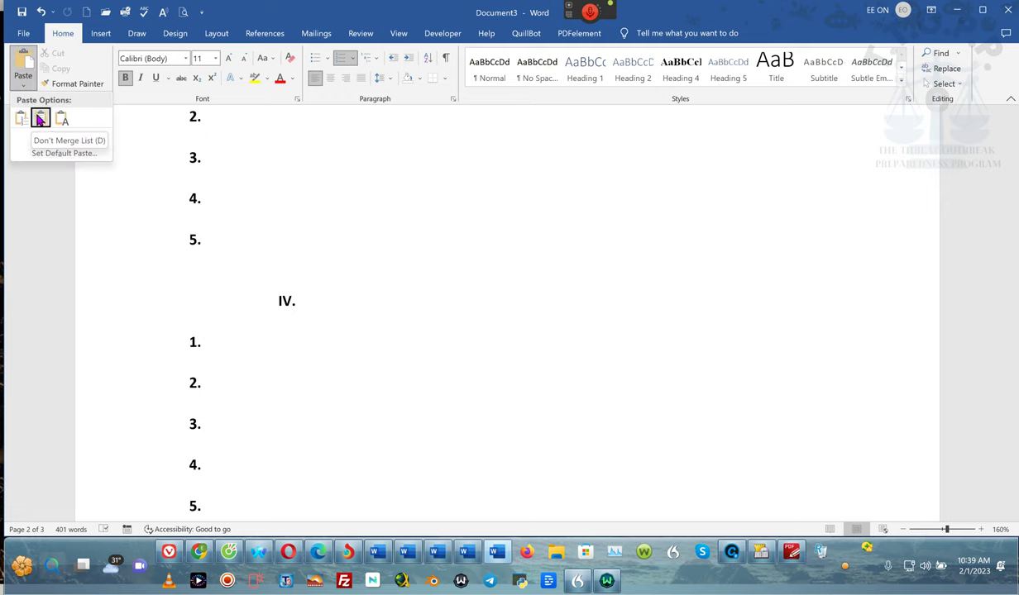
key("Escape")
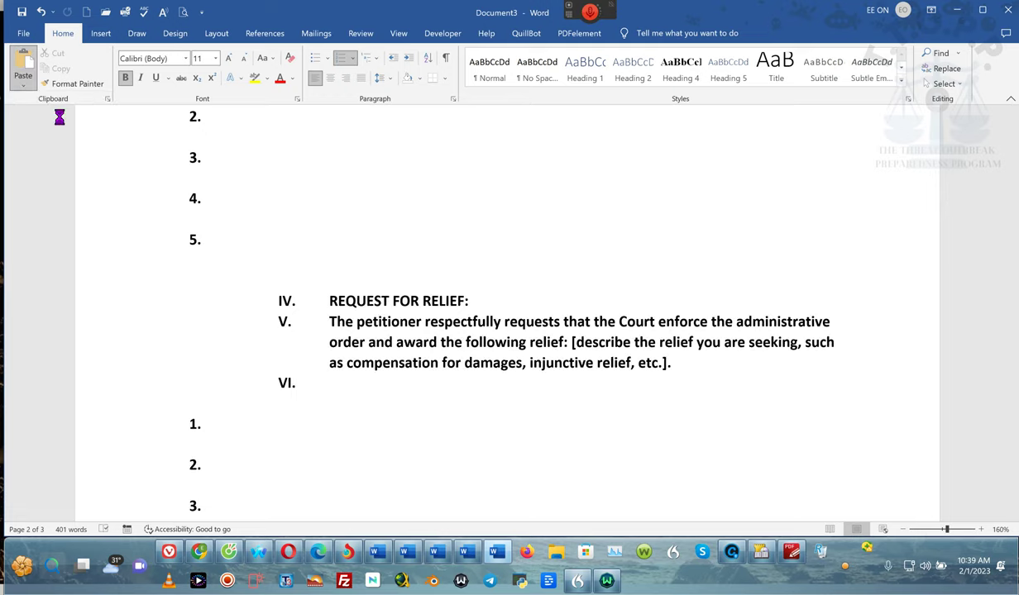
key("ctrl+v")
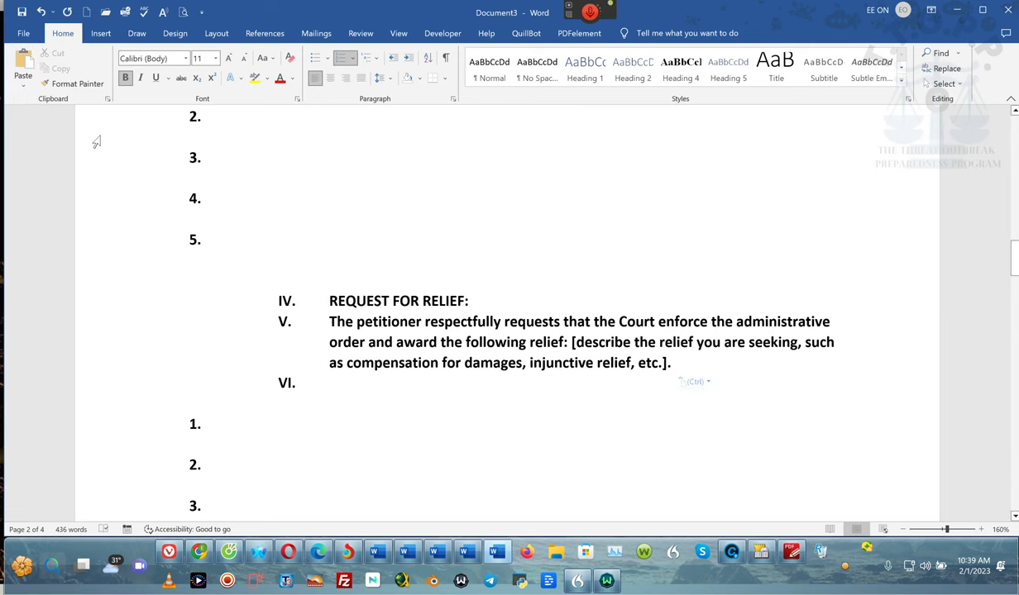
- Remove the extra Roman numerals under REQUEST FOR RELIEF, number the relief paragraph "1." and add a blank line above it
key("BackSpace")
key("Up")
key("BackSpace")
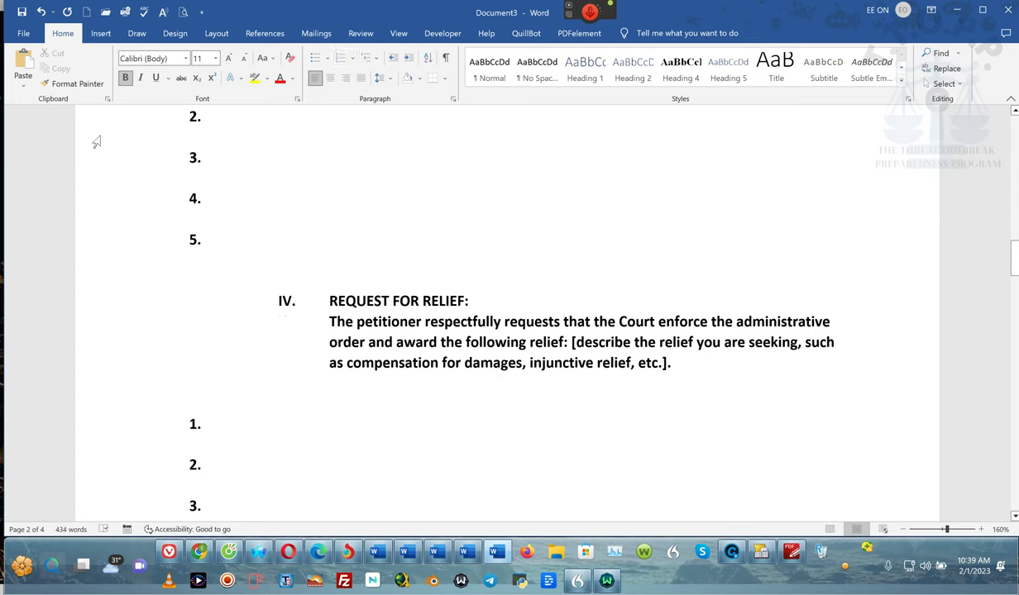
key("BackSpace")
key("BackSpace")
type("1")
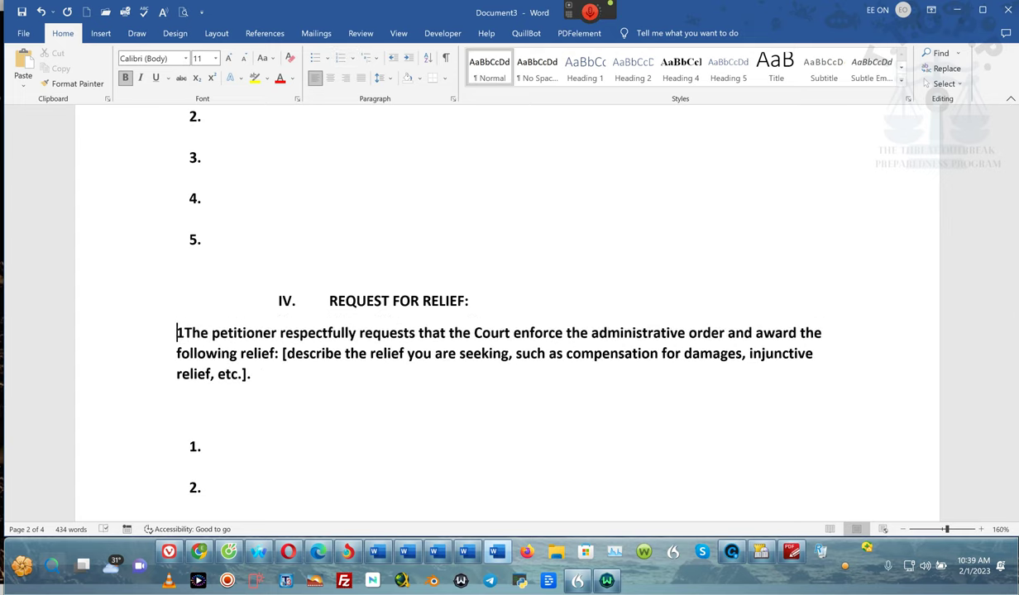
type(".")
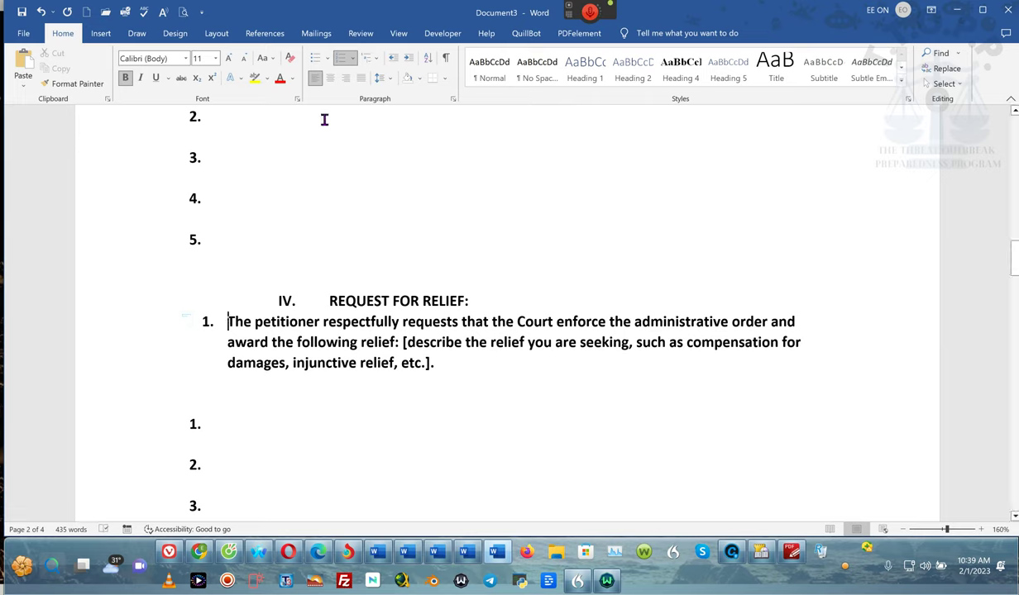
key("Return")
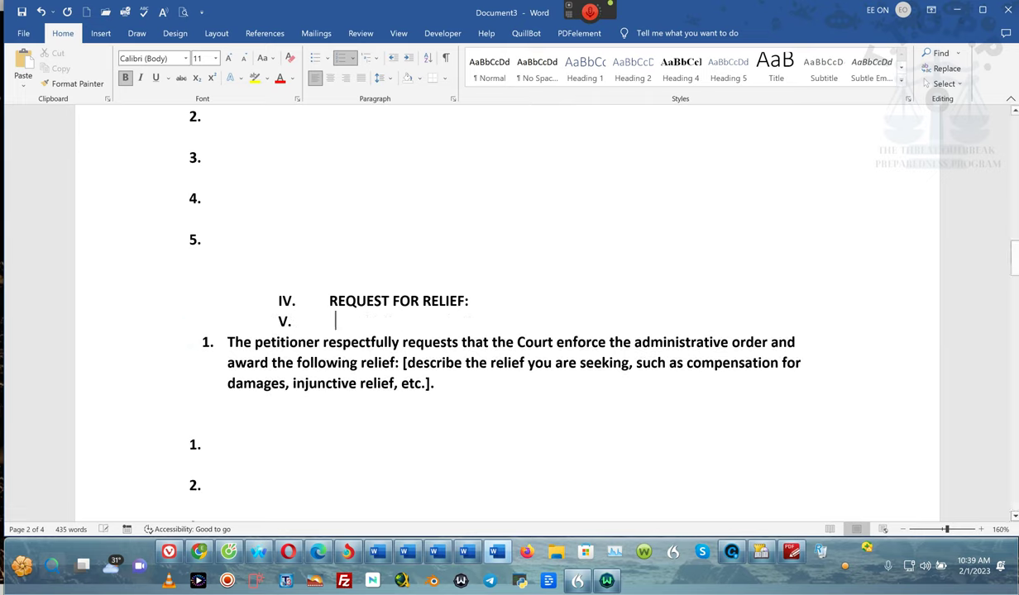
key("BackSpace")
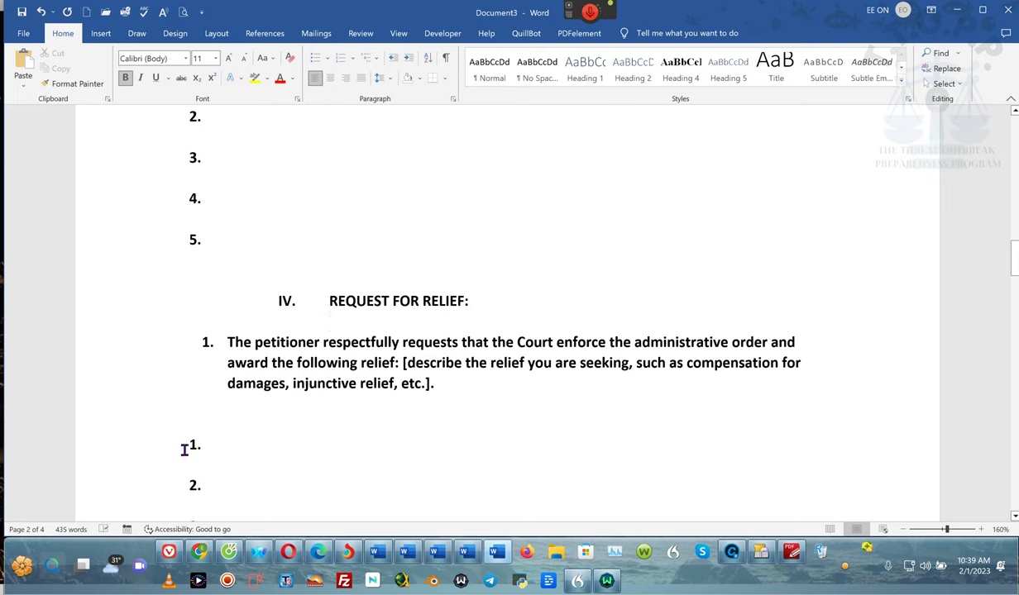
- Remove the relief paragraph's own number and move its text into the existing empty item 1 of the section IV list
left_click(181, 450)
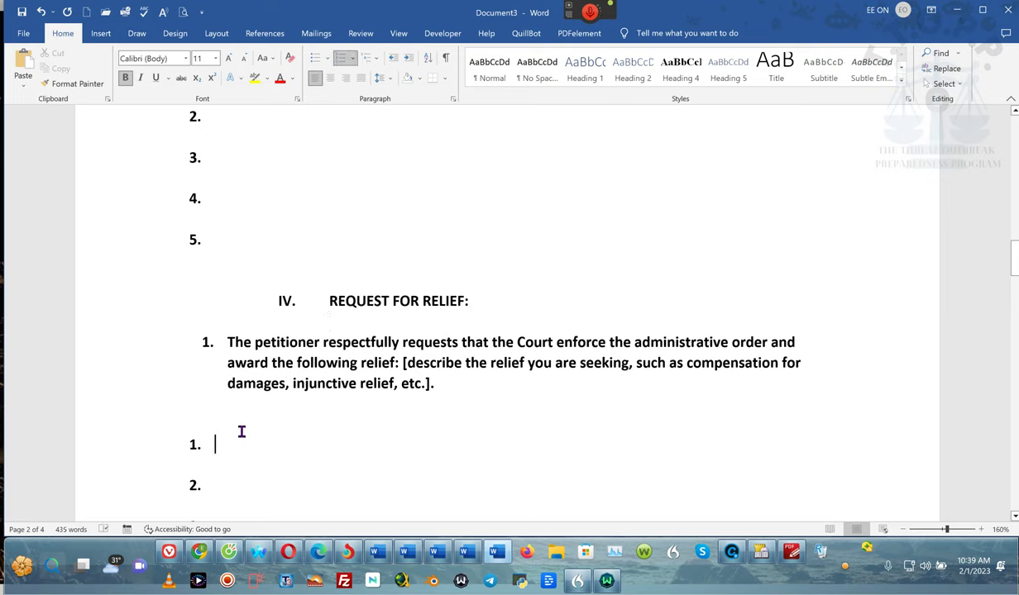
left_click(294, 426)
left_click(229, 339)
key("Up")
left_click_drag(438, 389, 225, 452)
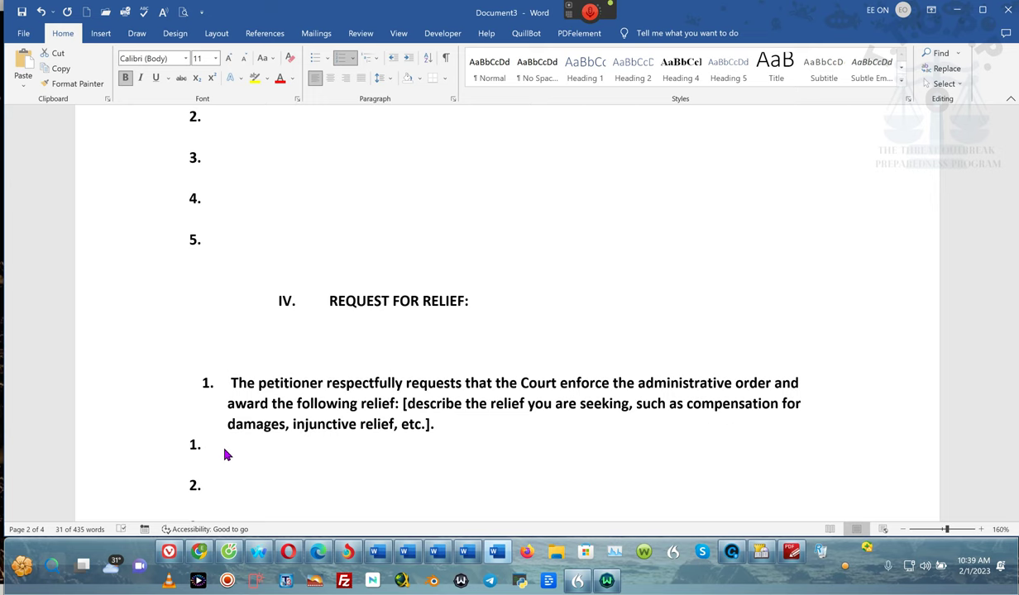
left_click(226, 385)
key("BackSpace")
left_click_drag(228, 382, 434, 418)
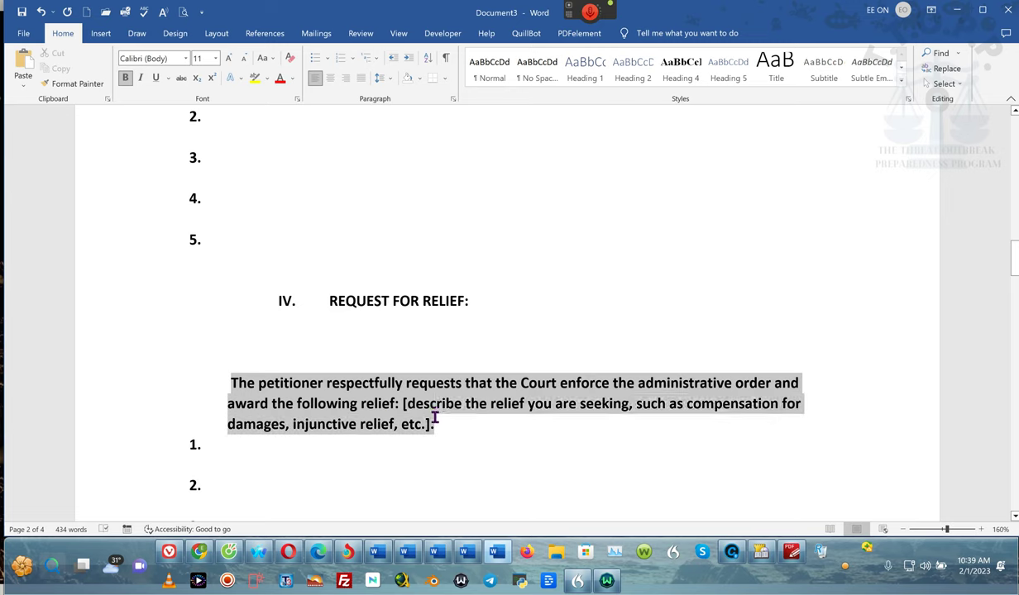
left_click_drag(363, 389, 348, 448)
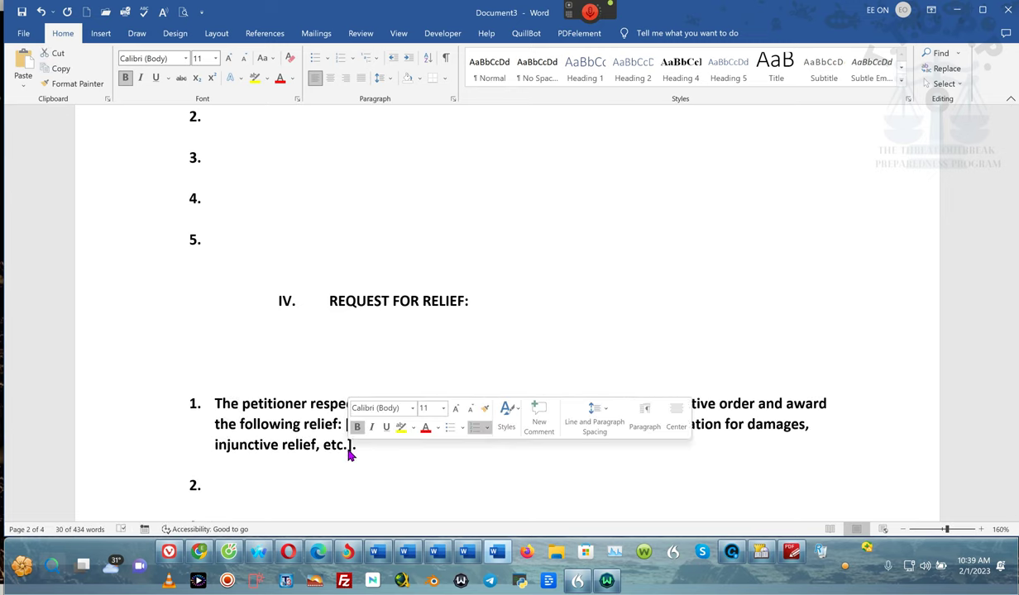
- Delete the surplus blank lines between the REQUEST FOR RELIEF heading and list item 1
left_click(224, 365)
key("Return")
key("BackSpace")
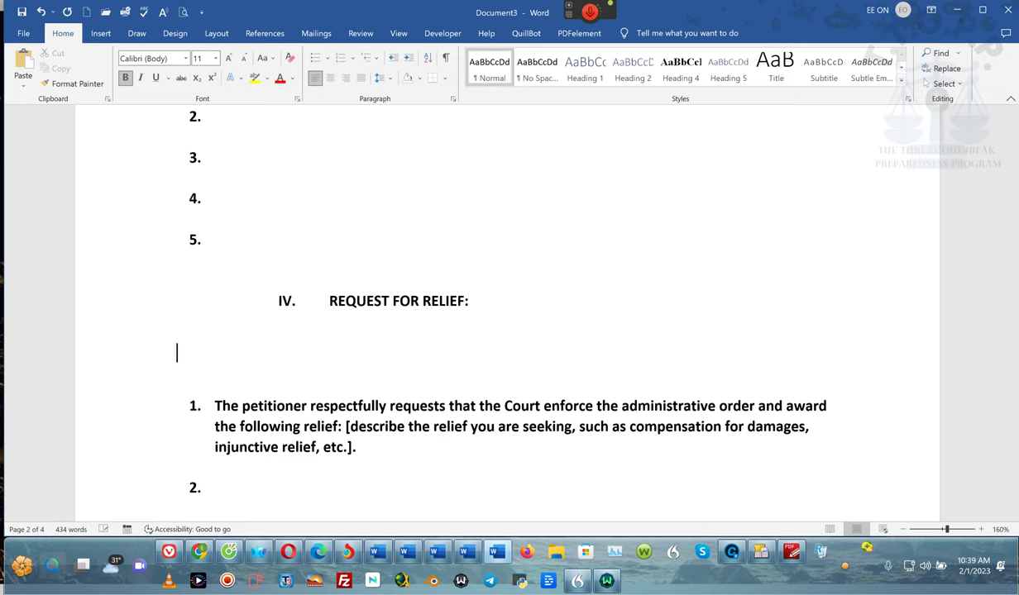
key("BackSpace")
key("BackSpace")
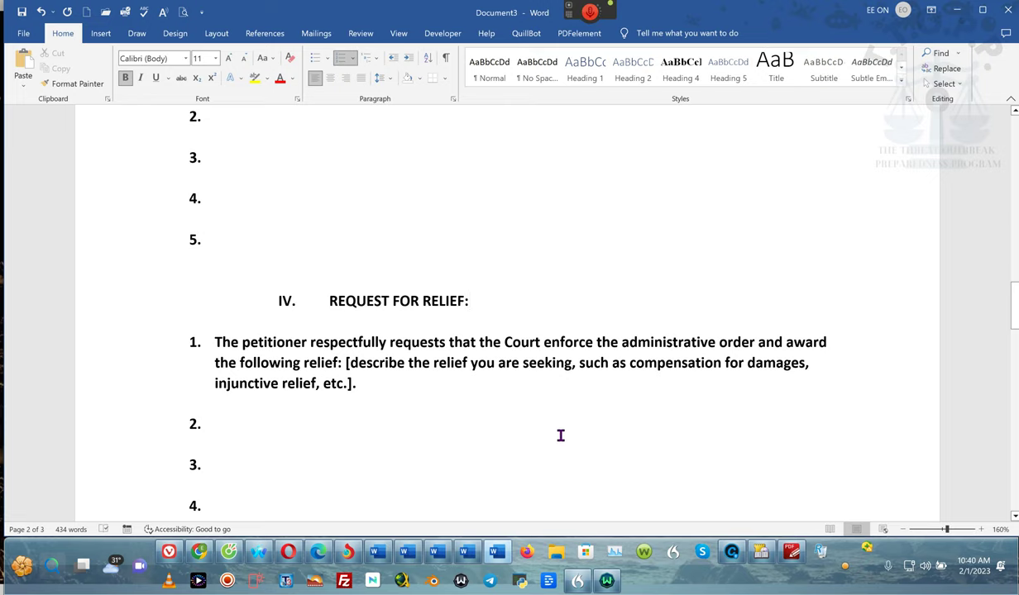
- Delete the template's caption block, from the petitioner's contact placeholders through "Petition to Enforce an Administrative Order", above the INTRODUCTION heading
scroll(564, 475, "up", 15)
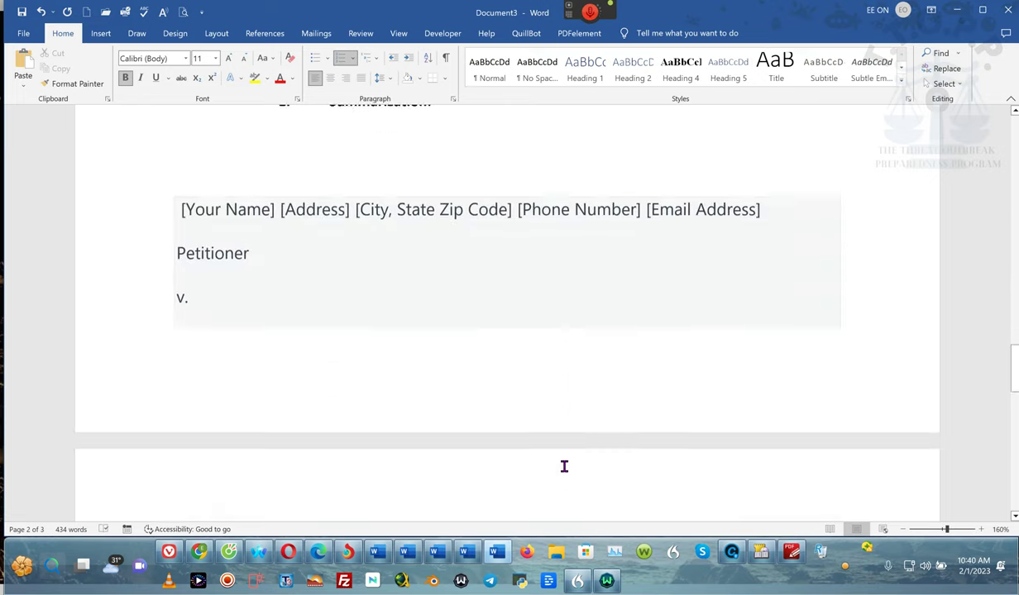
scroll(564, 472, "down", 3)
scroll(564, 467, "up", 1)
scroll(564, 467, "down", 5)
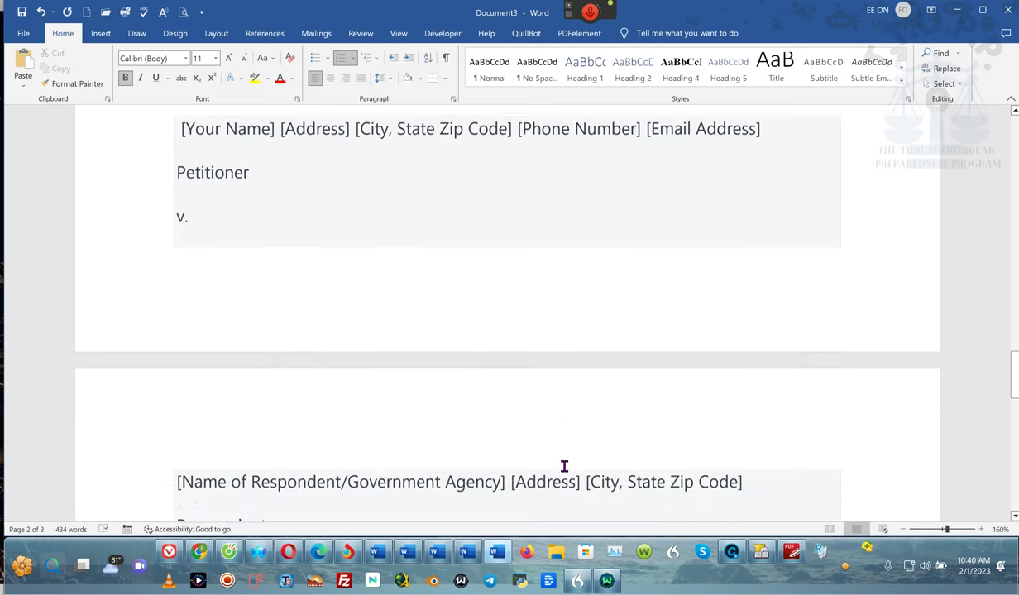
scroll(564, 467, "down", 2)
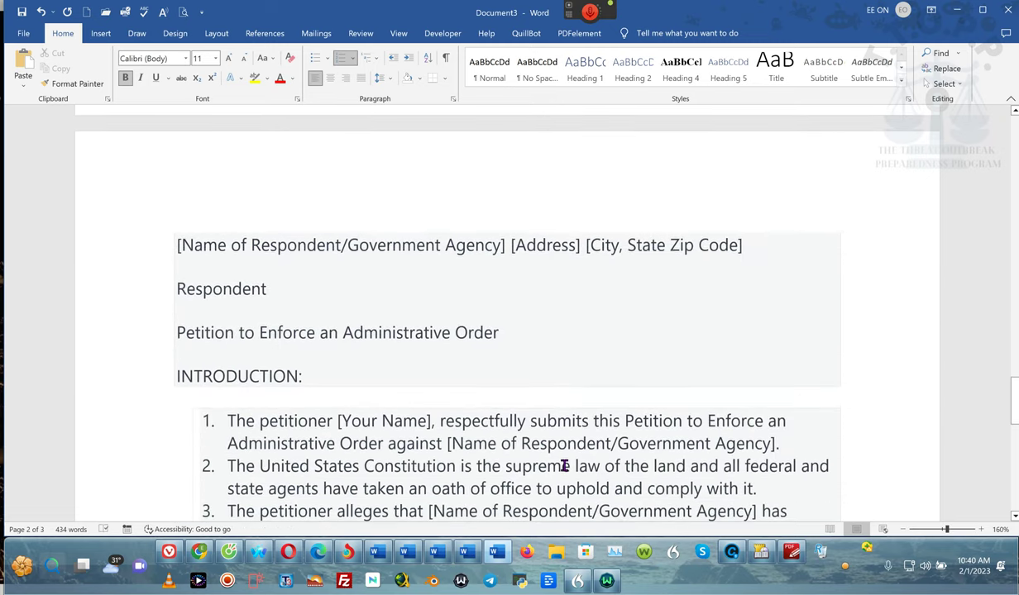
scroll(523, 341, "down", 12)
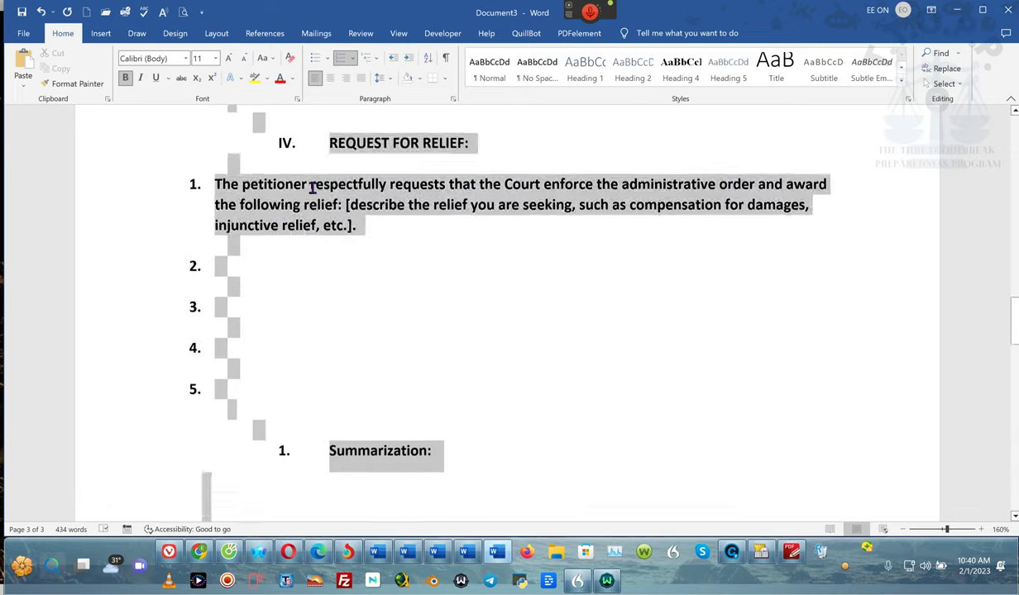
scroll(240, 496, "down", 4)
left_click_drag(230, 471, 161, 273)
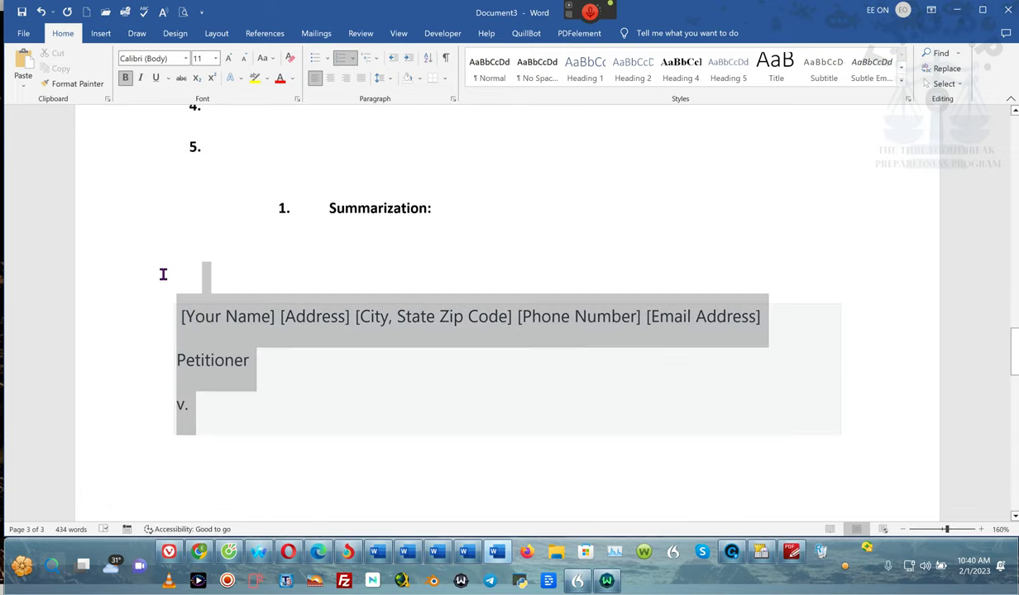
key("Delete")
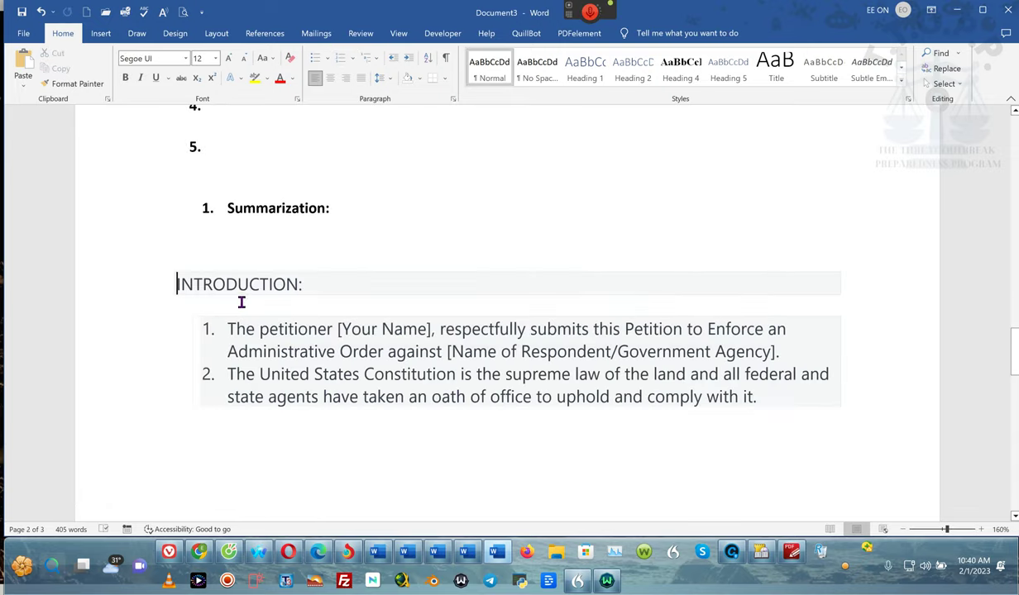
- Remove the list numbers from the three paragraphs under the template's INTRODUCTION heading
left_click_drag(229, 329, 776, 407)
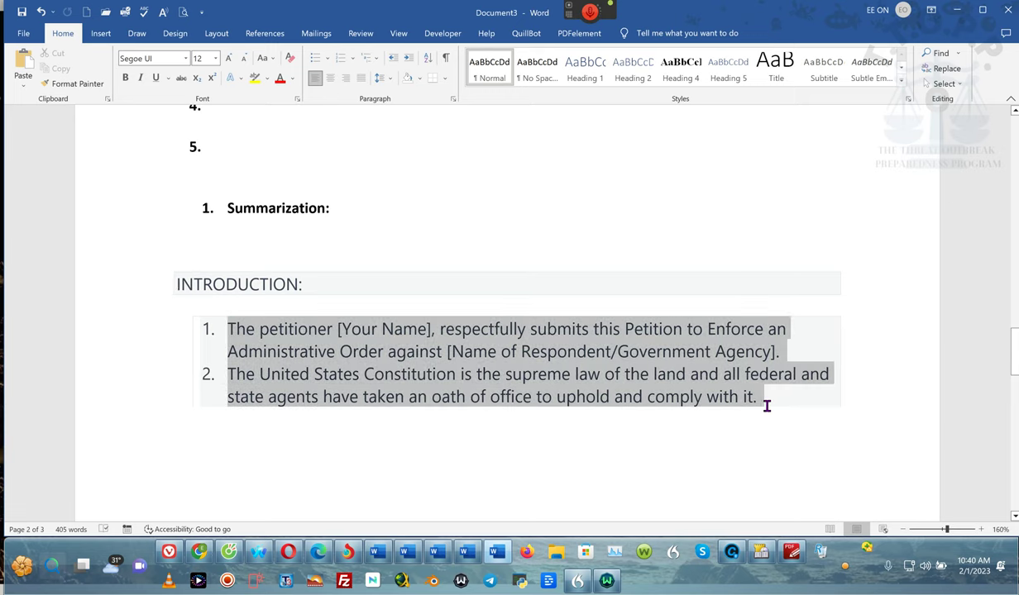
left_click_drag(764, 406, 764, 407)
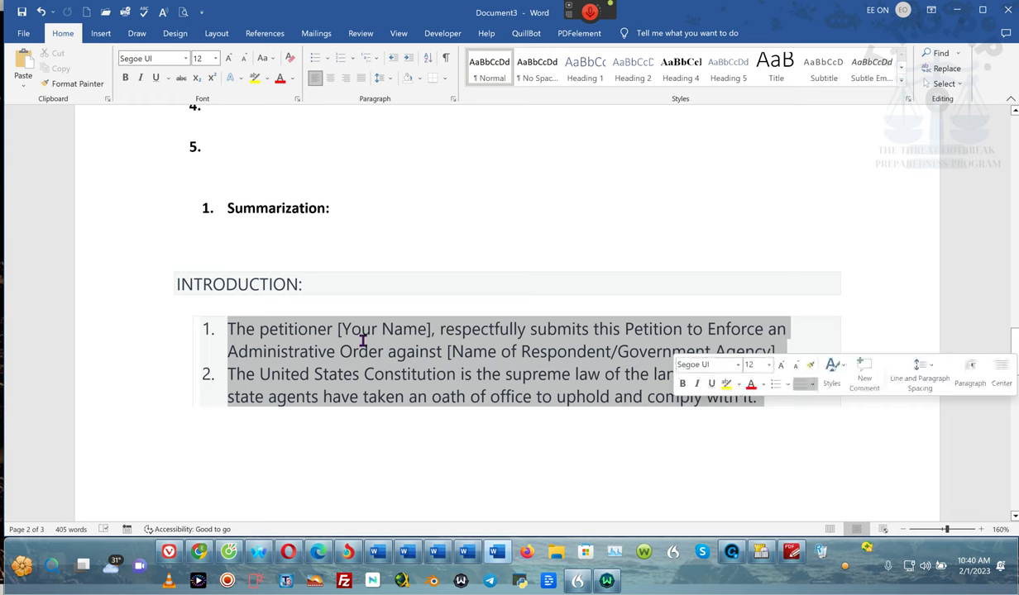
left_click(228, 332)
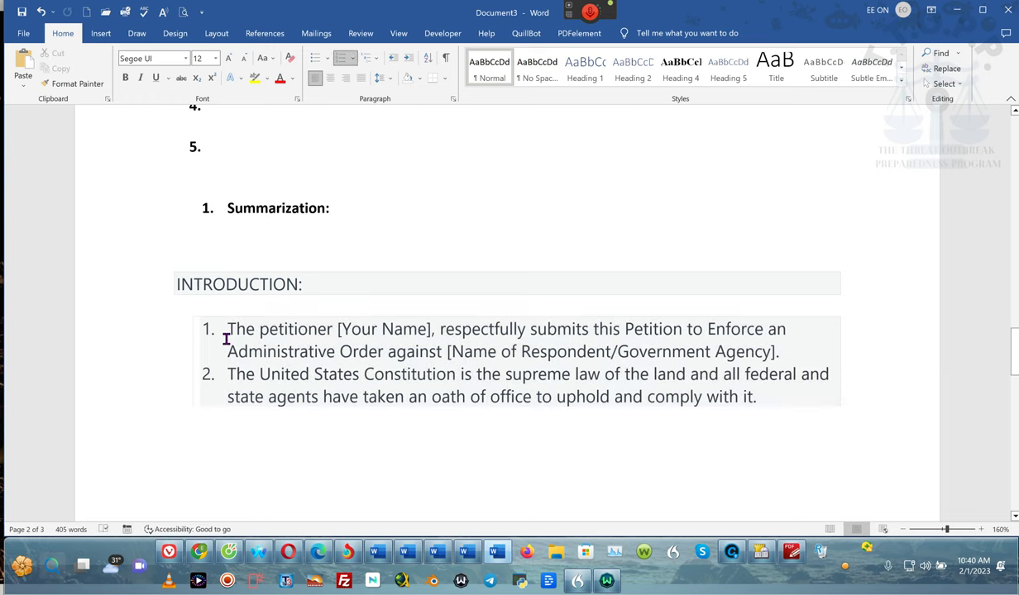
key("BackSpace")
key("Down")
key("BackSpace")
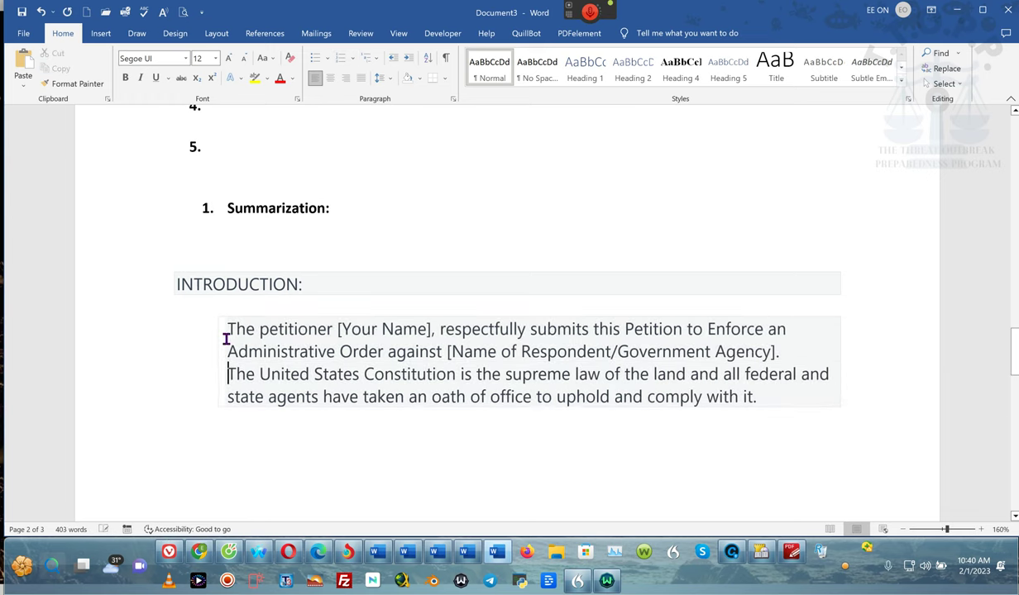
key("Down")
key("Down")
key("Down")
key("Down")
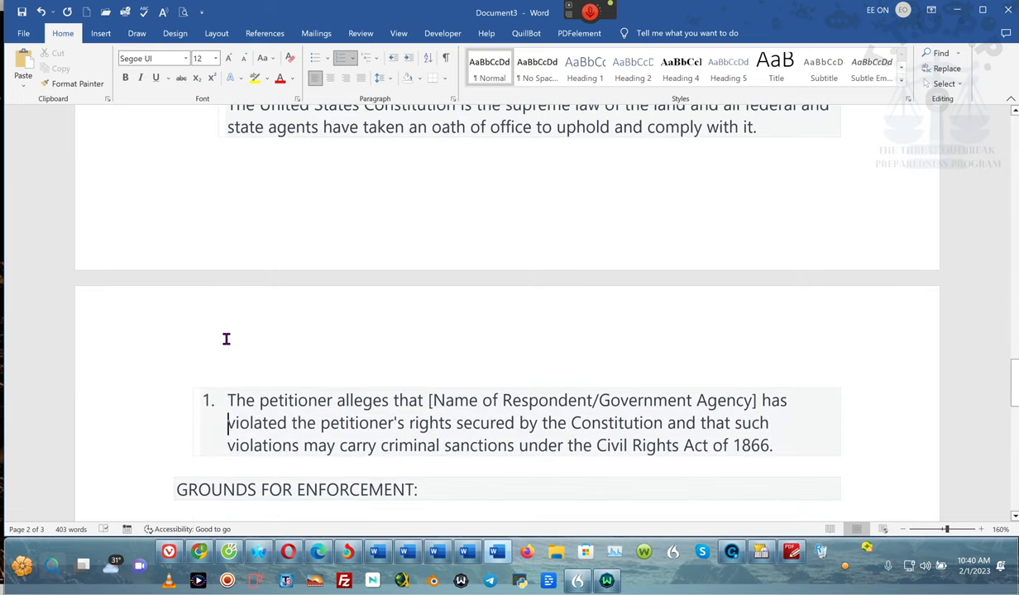
key("BackSpace")
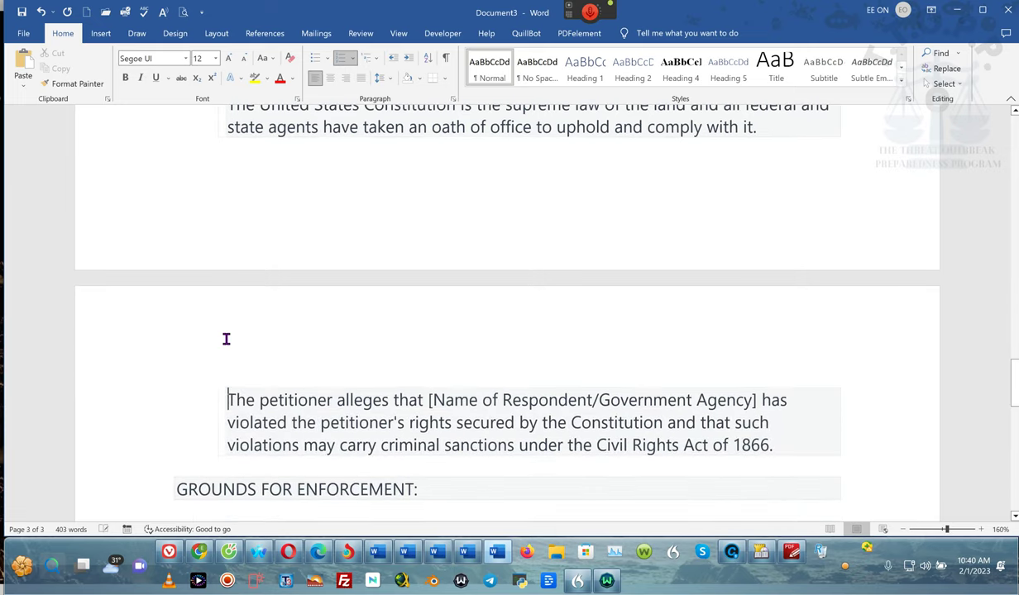
- Remove the list numbers from the three paragraphs under the template's GROUNDS FOR ENFORCEMENT heading
key("Down")
key("Down")
key("Down")
key("Down")
key("Down")
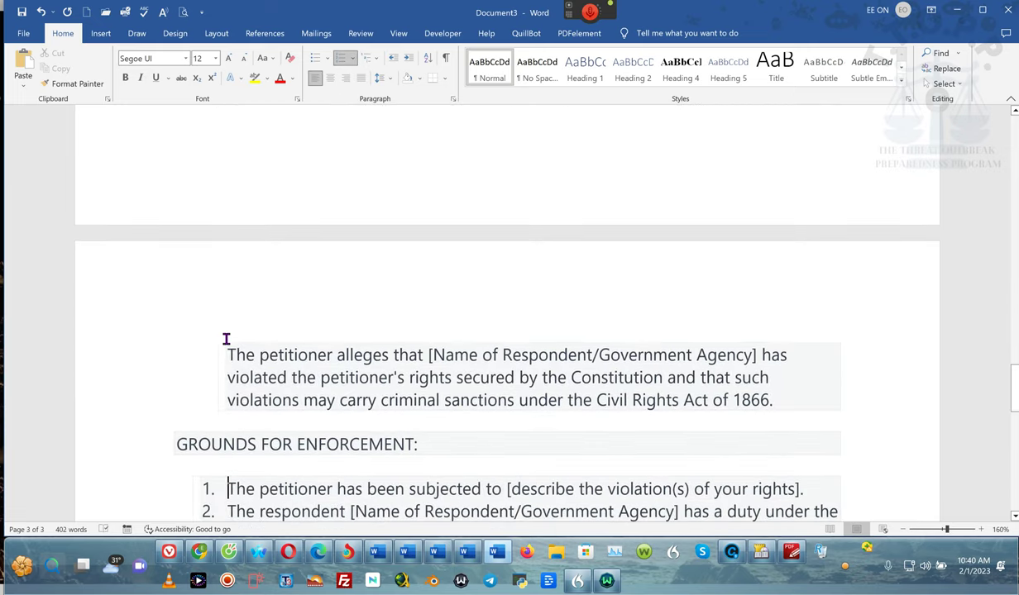
key("BackSpace")
key("Down")
key("Down")
key("BackSpace")
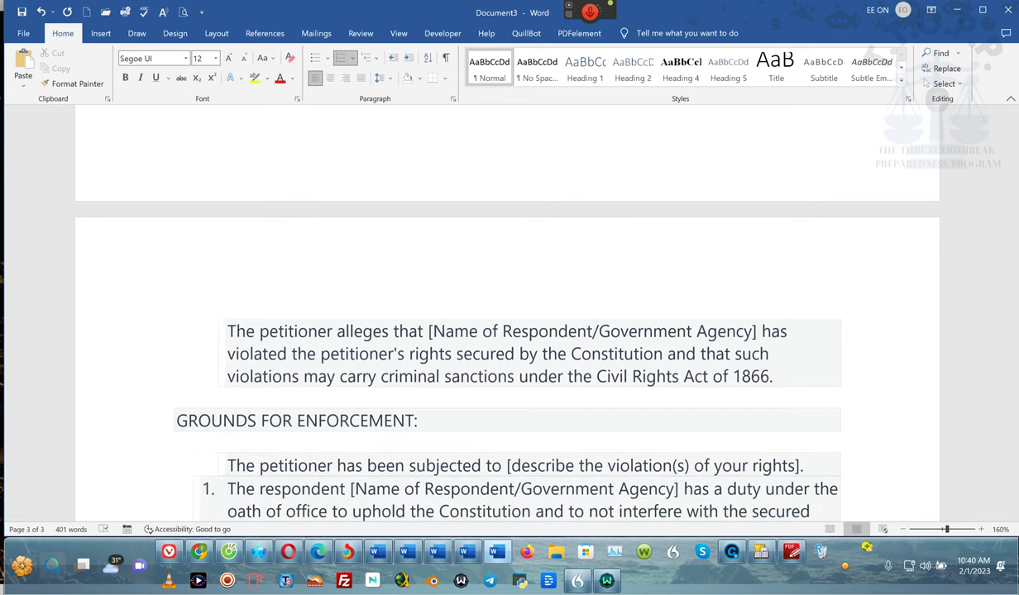
key("BackSpace")
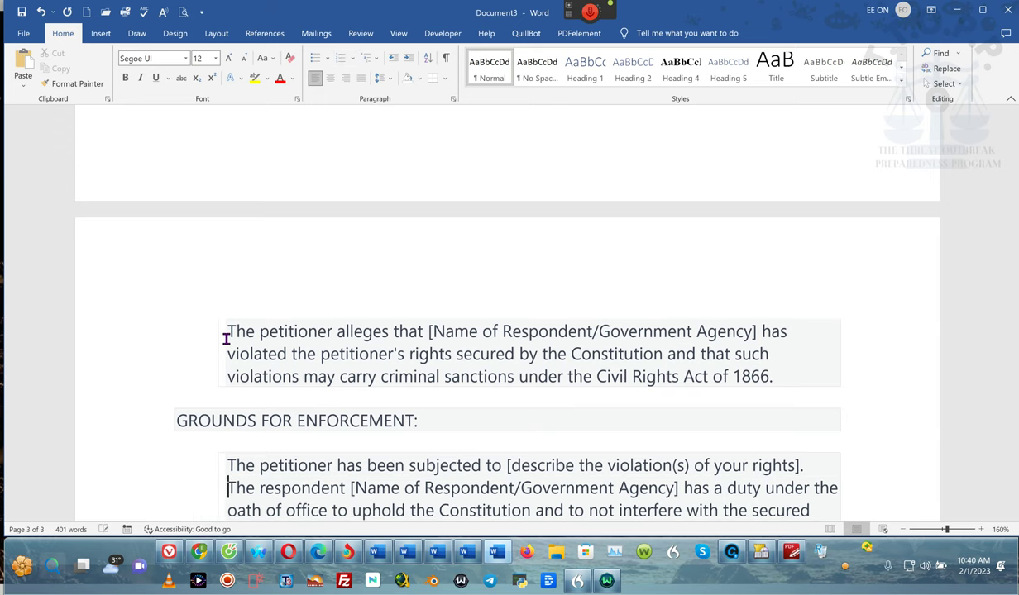
key("Down")
key("Down")
key("Down")
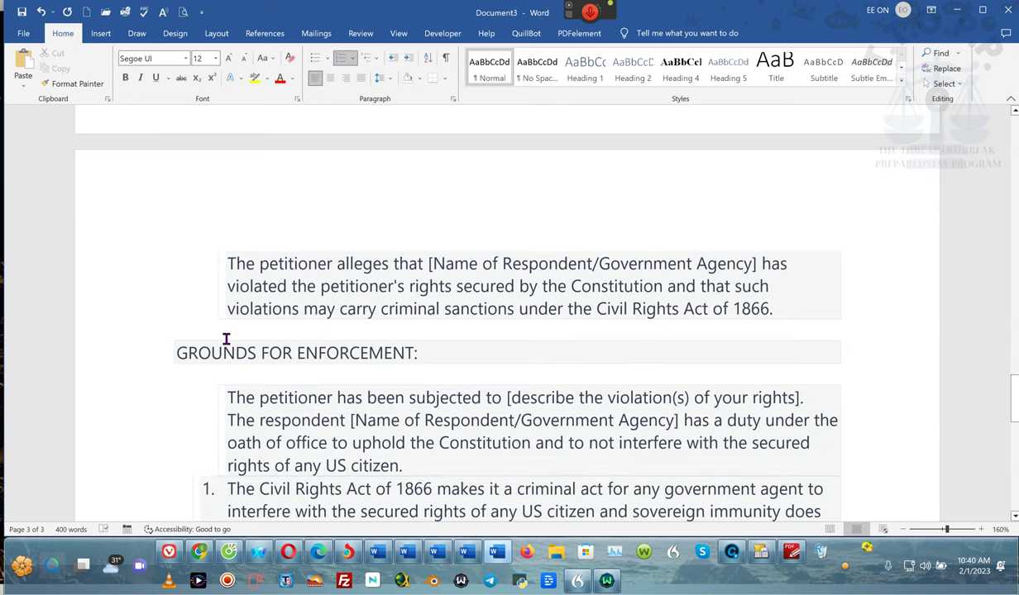
key("BackSpace")
- Remove the list number from the paragraph under the template's REQUEST FOR RELIEF heading
key("Down")
key("Down")
key("Down")
key("Down")
key("Down")
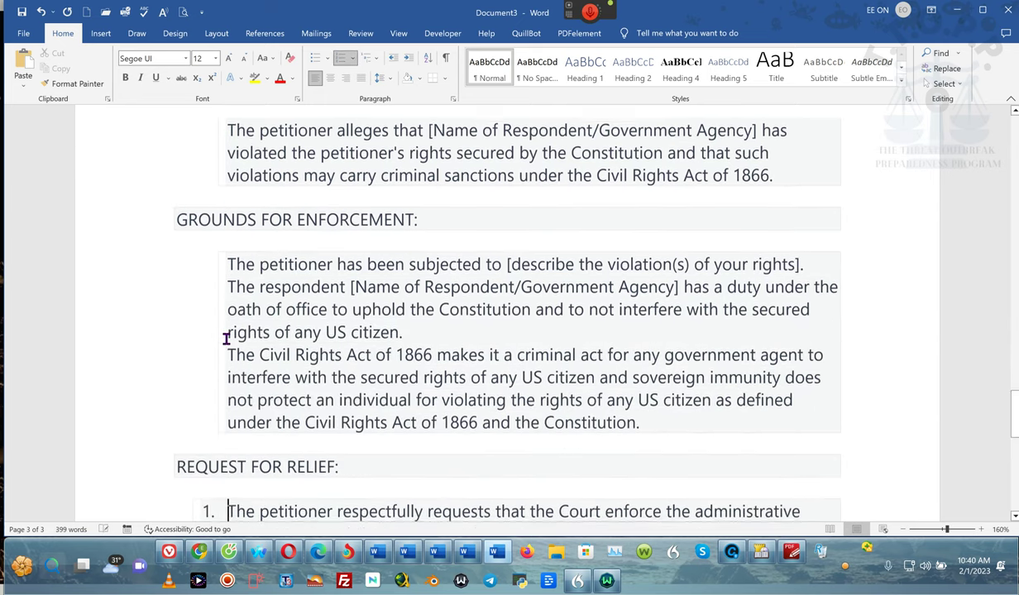
key("Down")
key("BackSpace")
- Delete the template's date, signature and printed-name lines, and move the CONCLUSION sentence beneath the Summarization heading
key("Down")
key("Down")
key("Down")
key("Down")
key("Down")
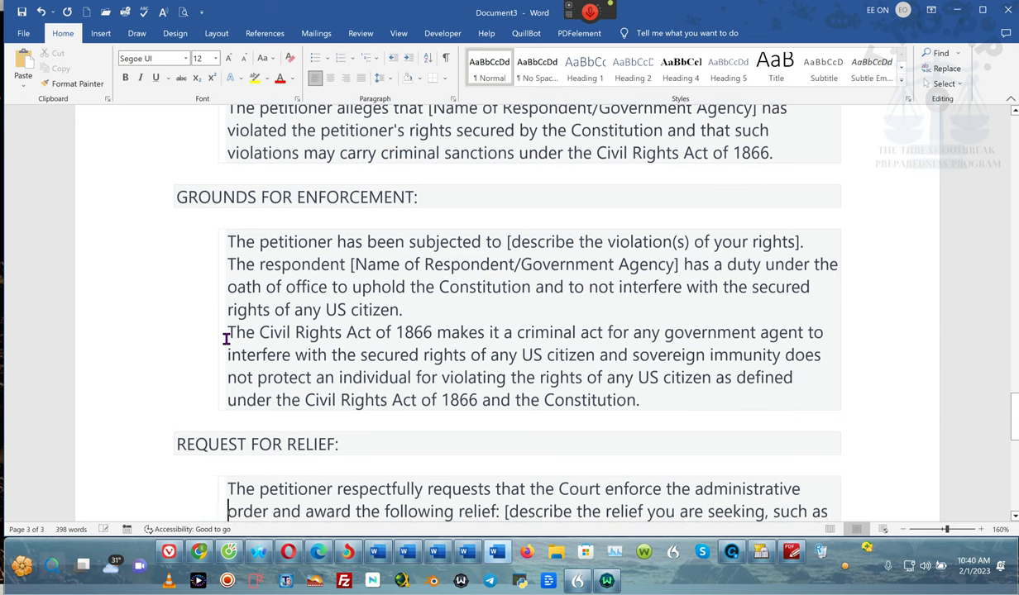
key("Down")
key("Down")
key("Down")
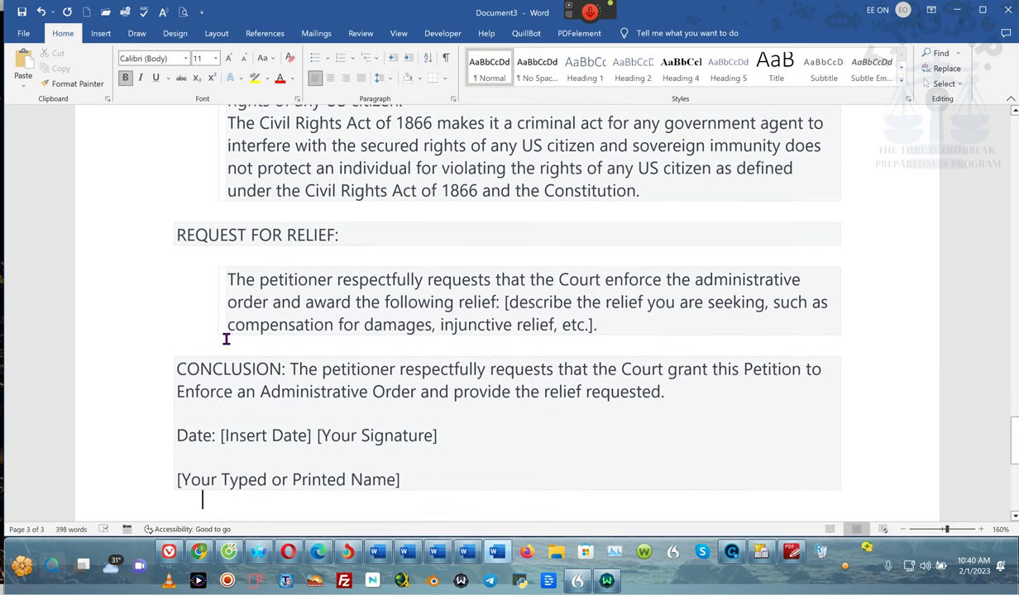
left_click_drag(462, 487, 124, 449)
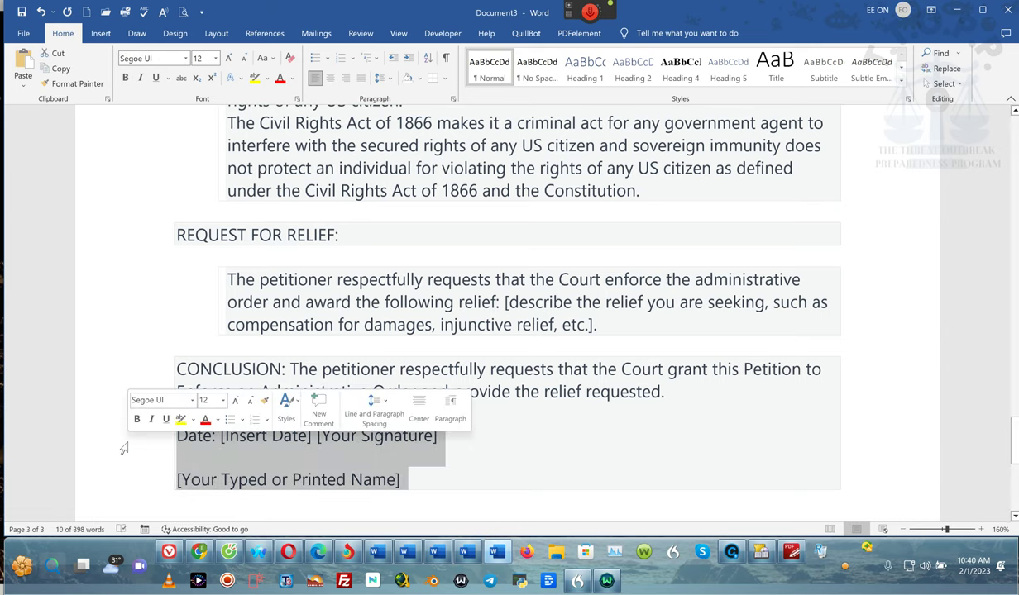
key("Delete")
left_click_drag(704, 386, 319, 223)
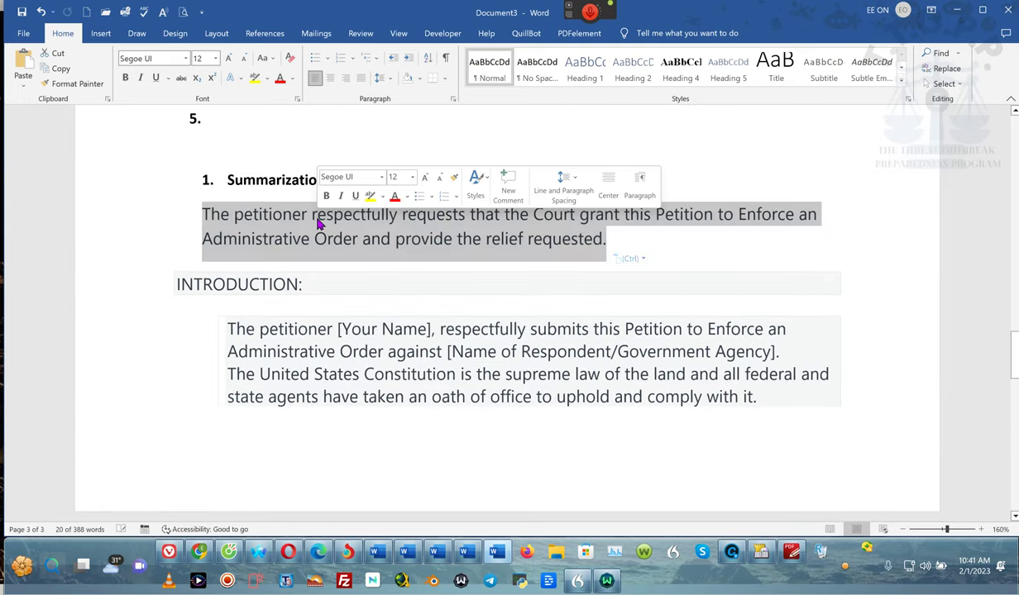
left_click(662, 258)
- Move the INTRODUCTION heading and its first two paragraphs below item 1 of section I, and copy the two paragraphs
left_click_drag(761, 400, 183, 285)
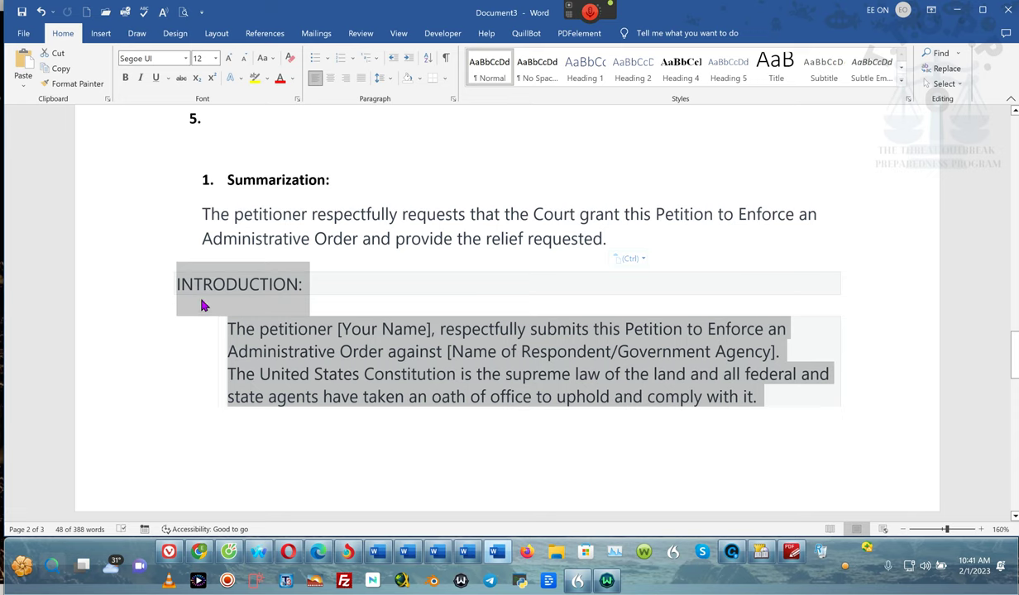
left_click_drag(202, 306, 248, 318)
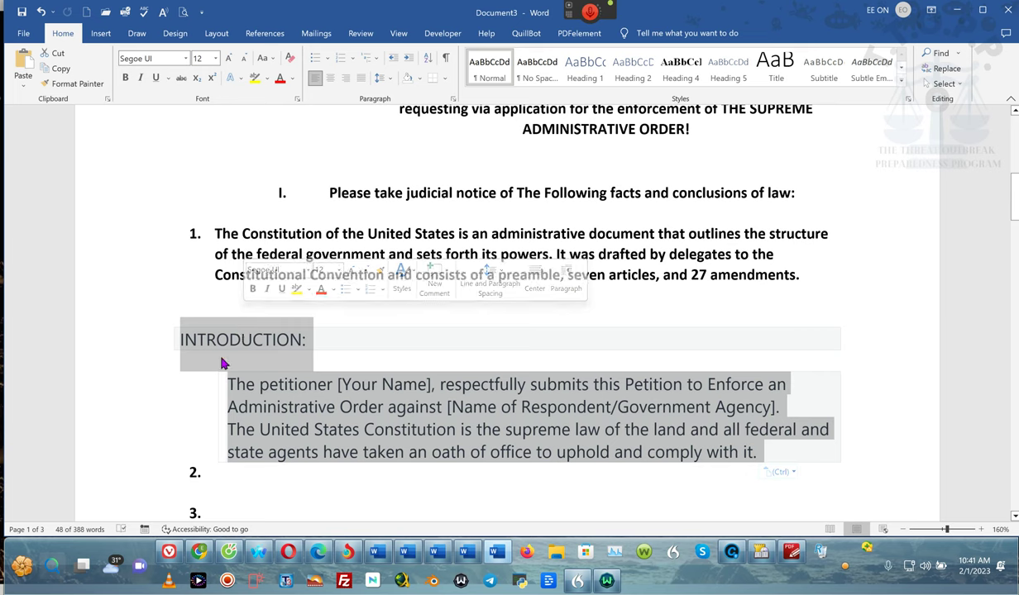
left_click(216, 340)
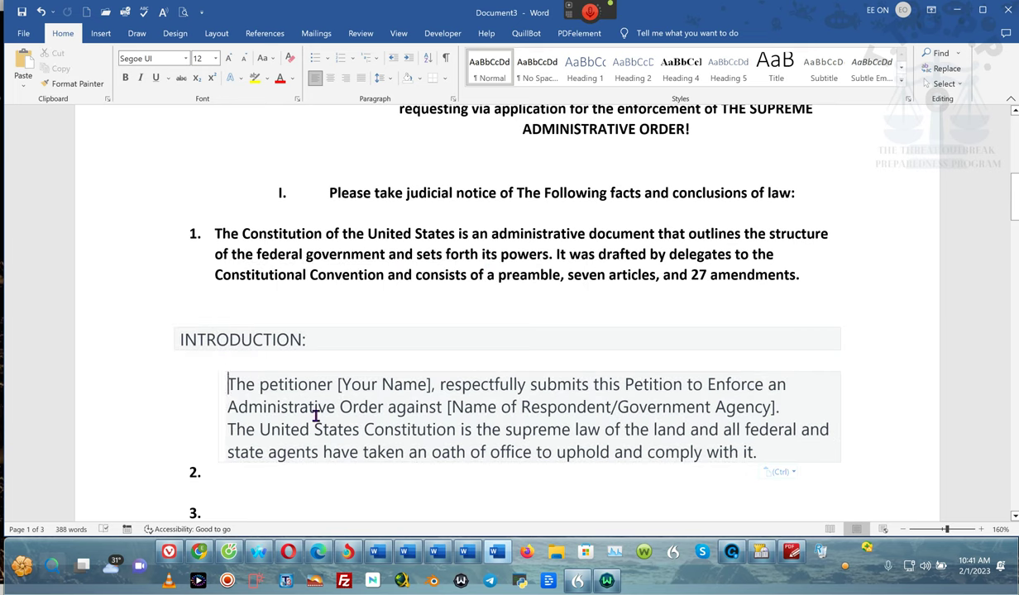
left_click_drag(315, 416, 763, 453)
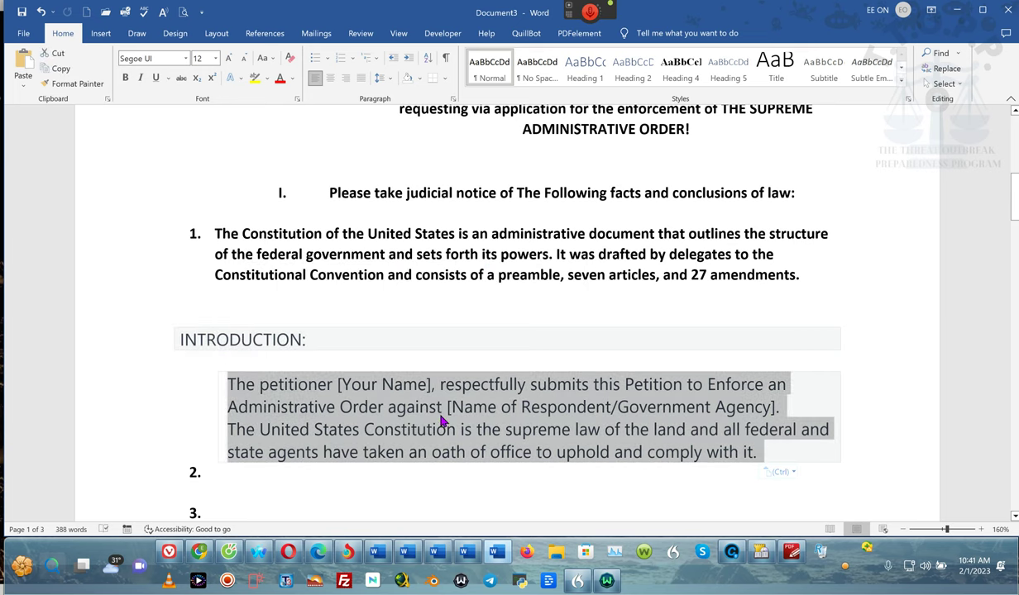
left_click(226, 470)
left_click_drag(226, 386, 870, 466)
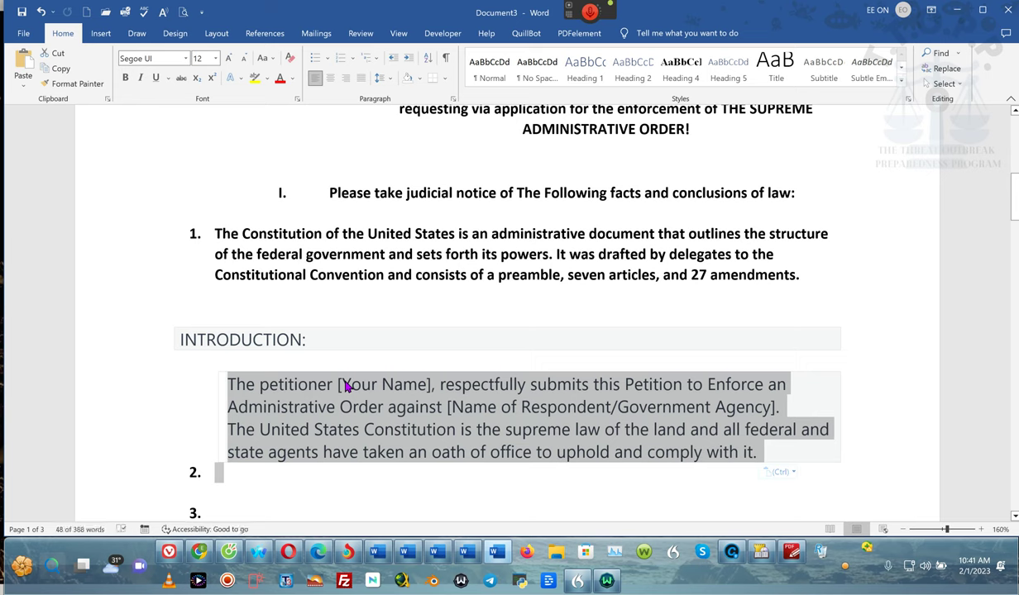
mouse_move(325, 485)
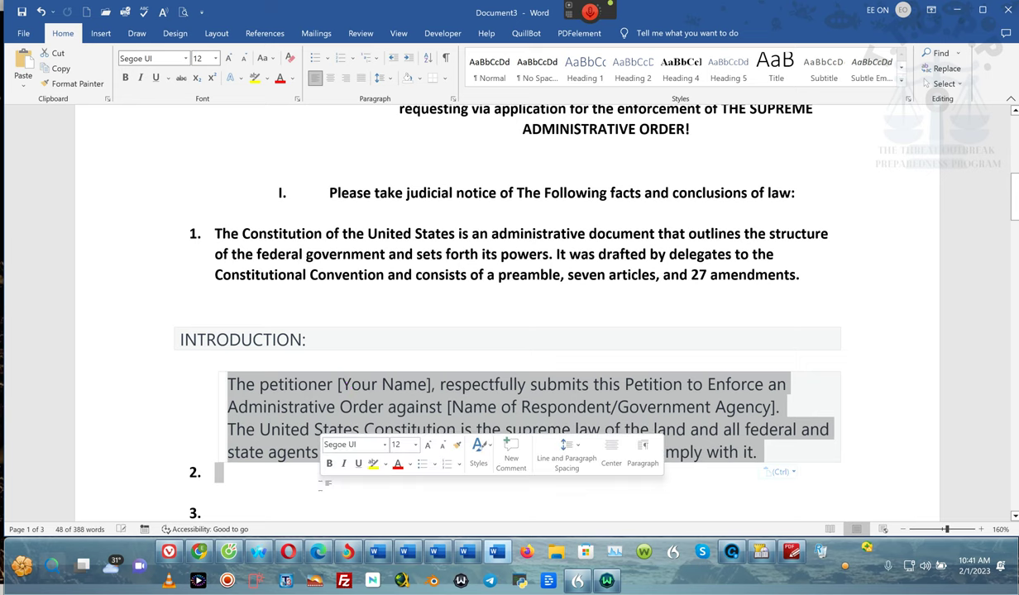
left_click(219, 385)
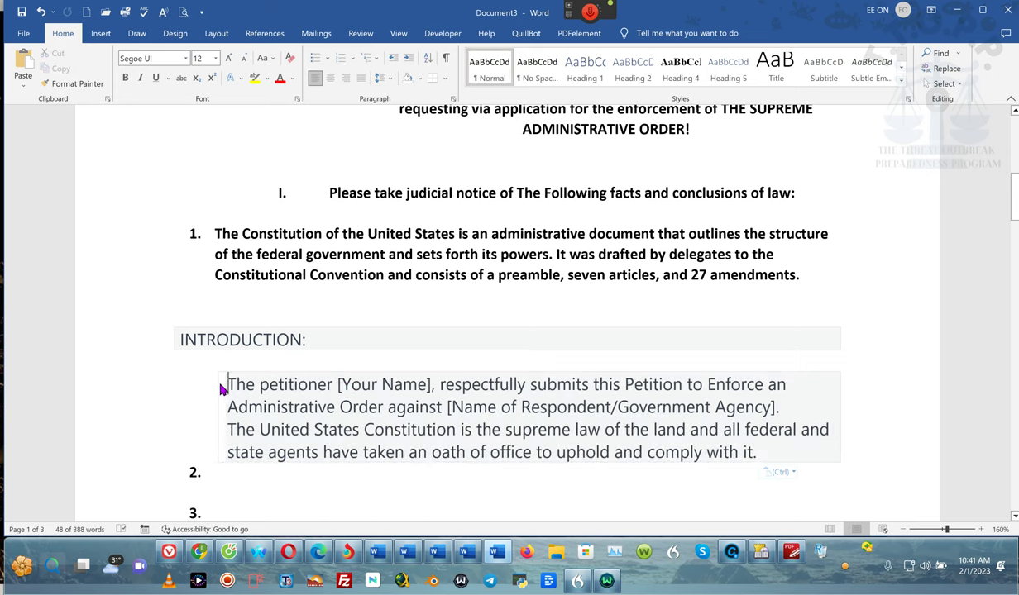
left_click_drag(227, 383, 757, 449)
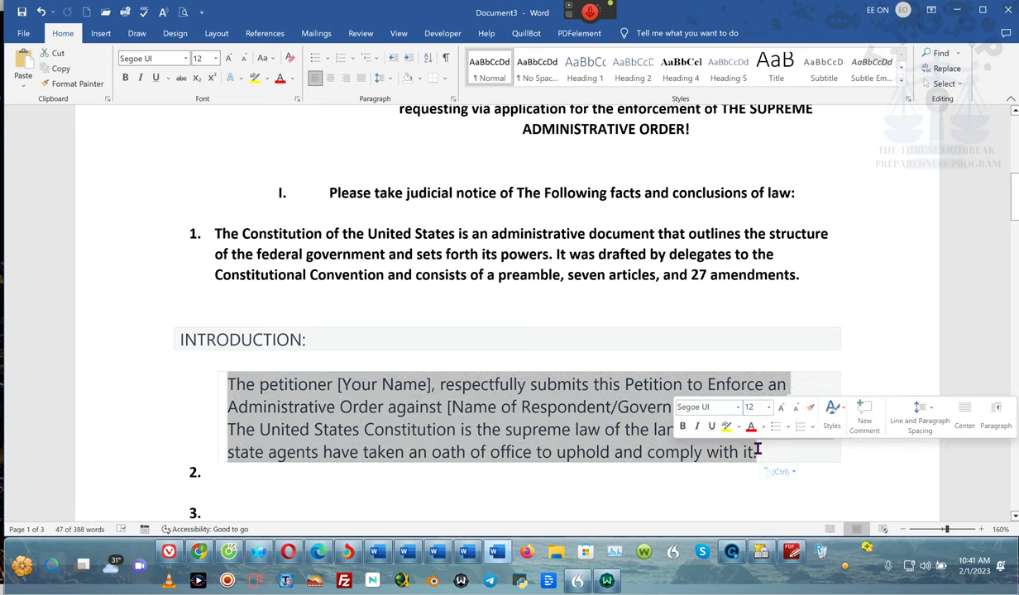
key("ctrl+c")
- Delete the INTRODUCTION heading and its paragraphs from between items 1 and 2 of section I
key("BackSpace")
key("BackSpace")
key("BackSpace")
key("BackSpace")
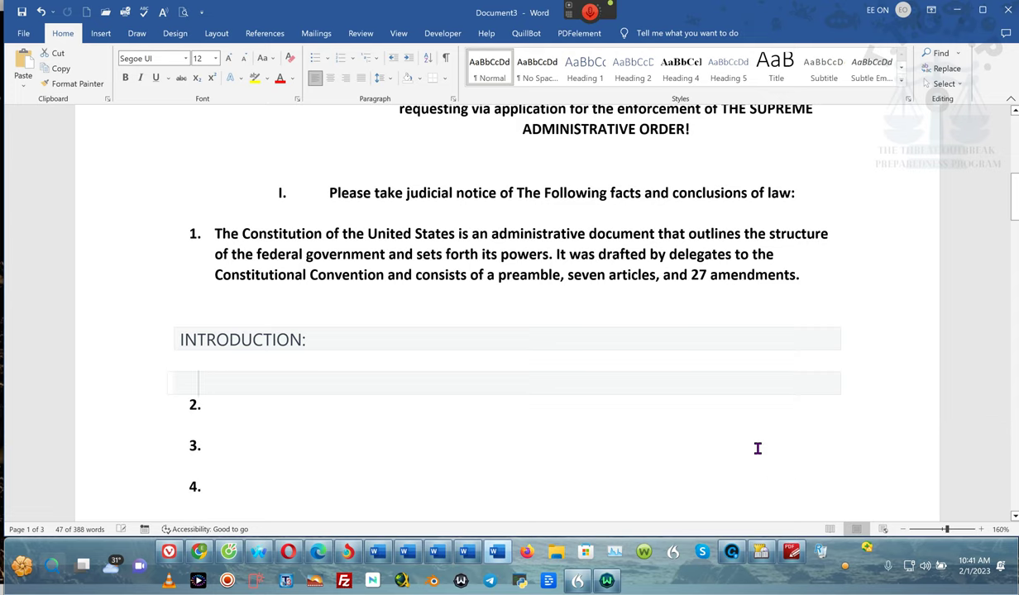
key("BackSpace")
key("BackSpace")
key("BackSpace")
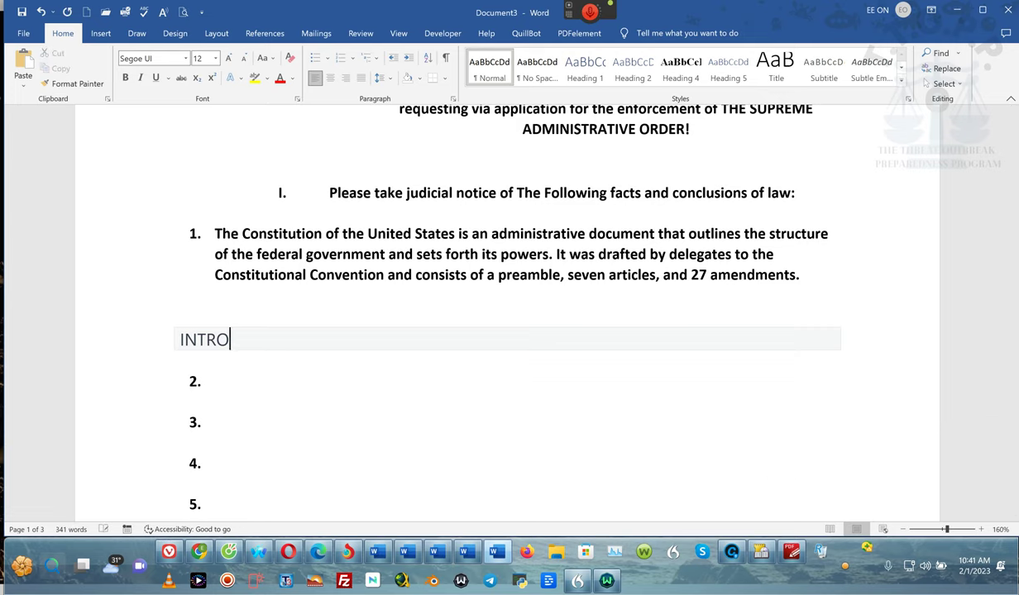
key("BackSpace")
key("BackSpace")
key("BackSpace")
key("BackSpace")
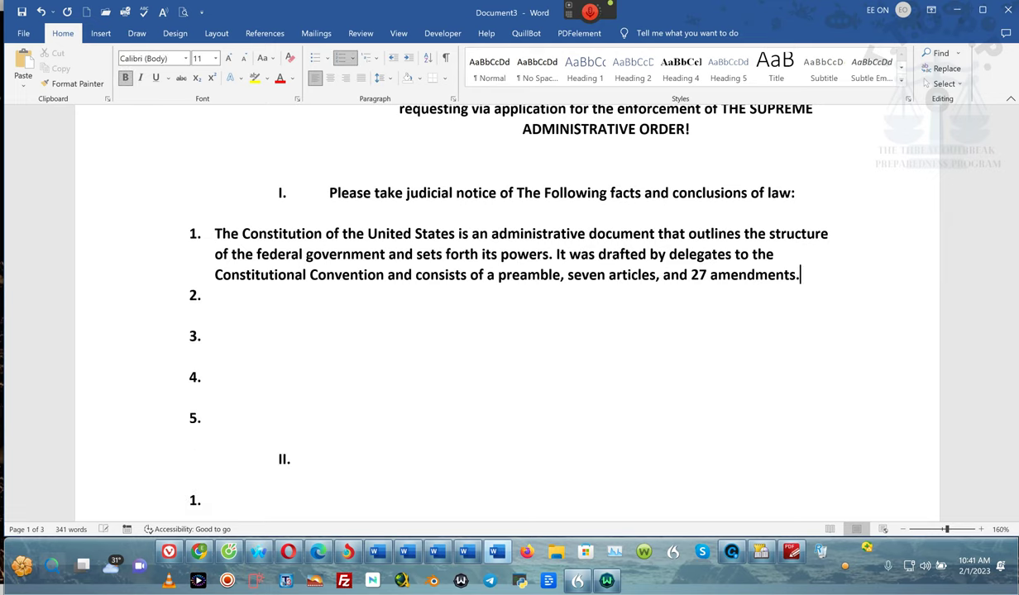
- Paste the two copied introduction paragraphs as plain text at item 2 of section I, with blank lines separating items 1, 2 and 3
key("Return")
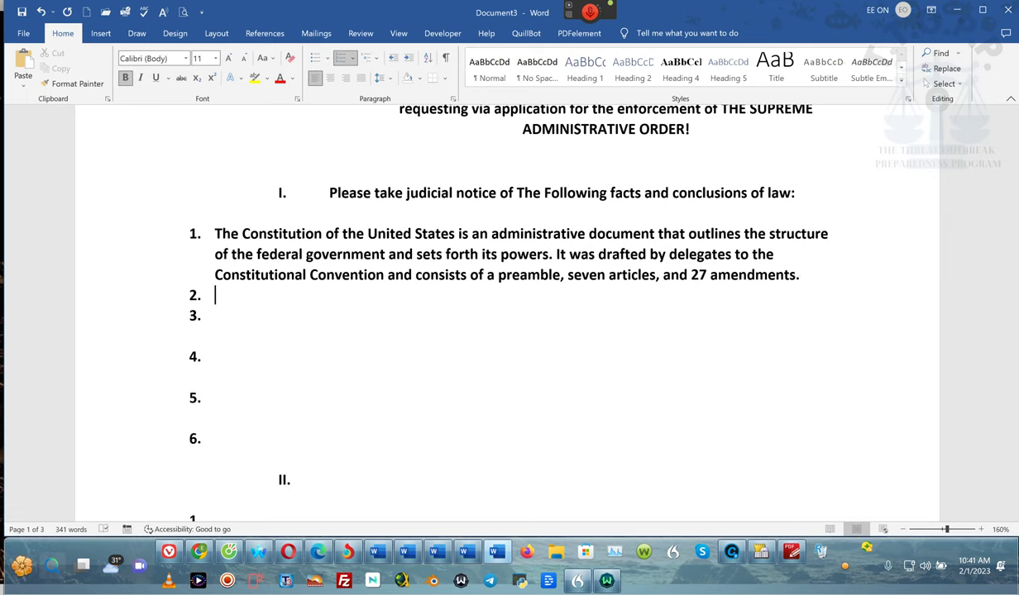
key("BackSpace")
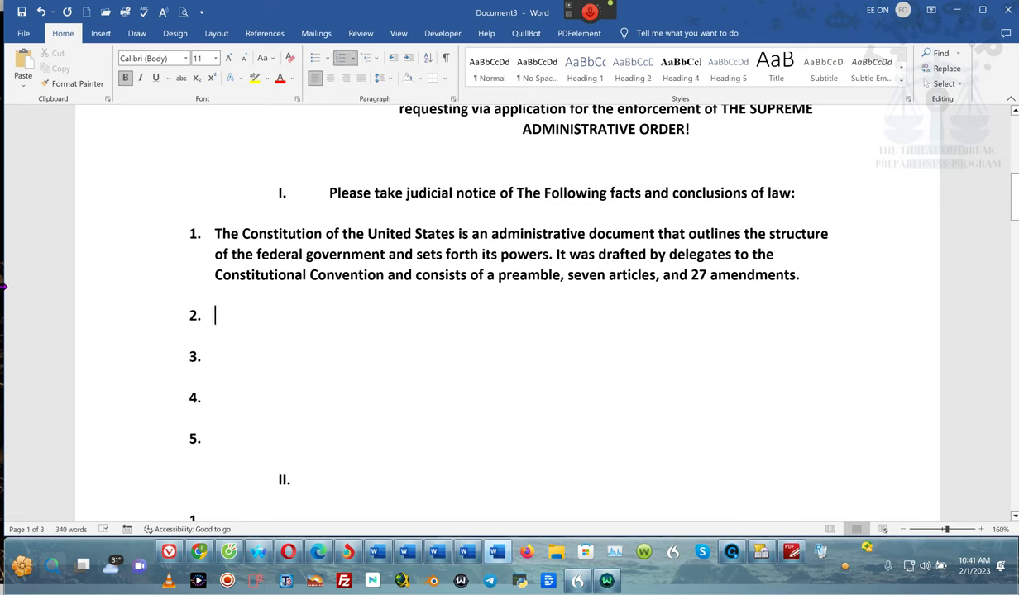
left_click(22, 81)
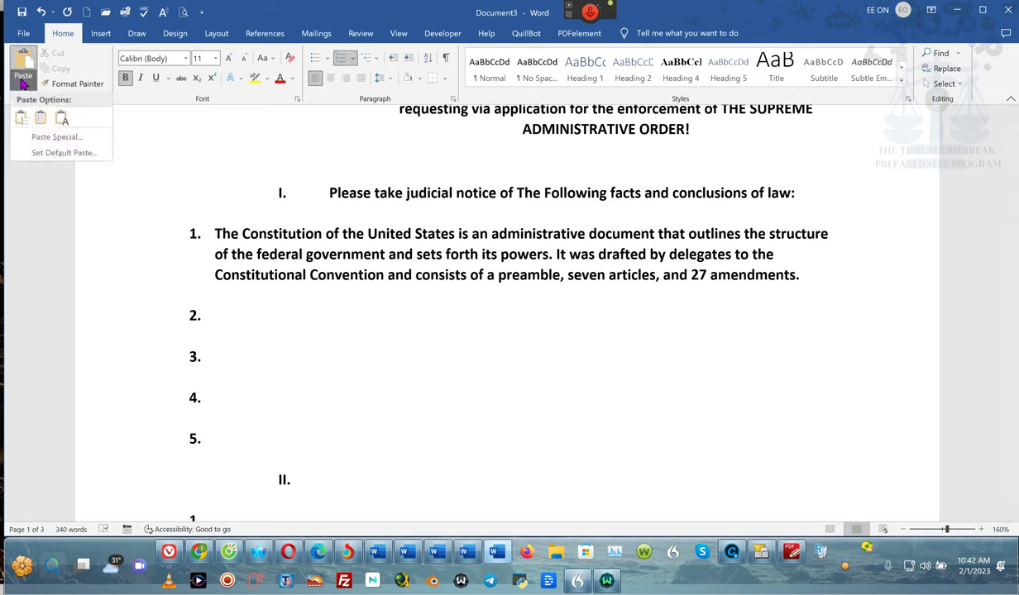
left_click(60, 120)
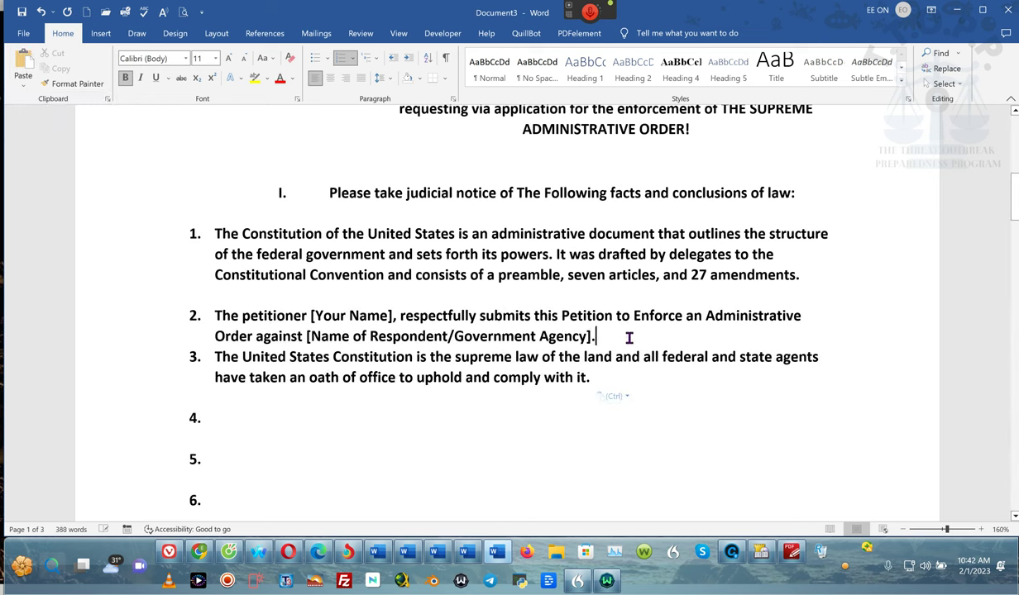
key("Return")
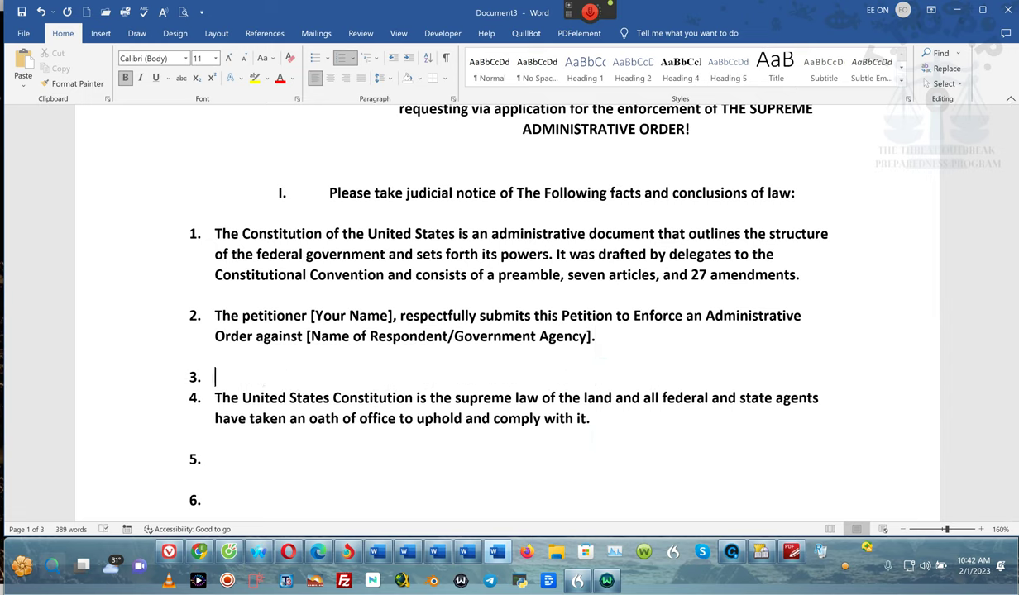
key("BackSpace")
key("BackSpace")
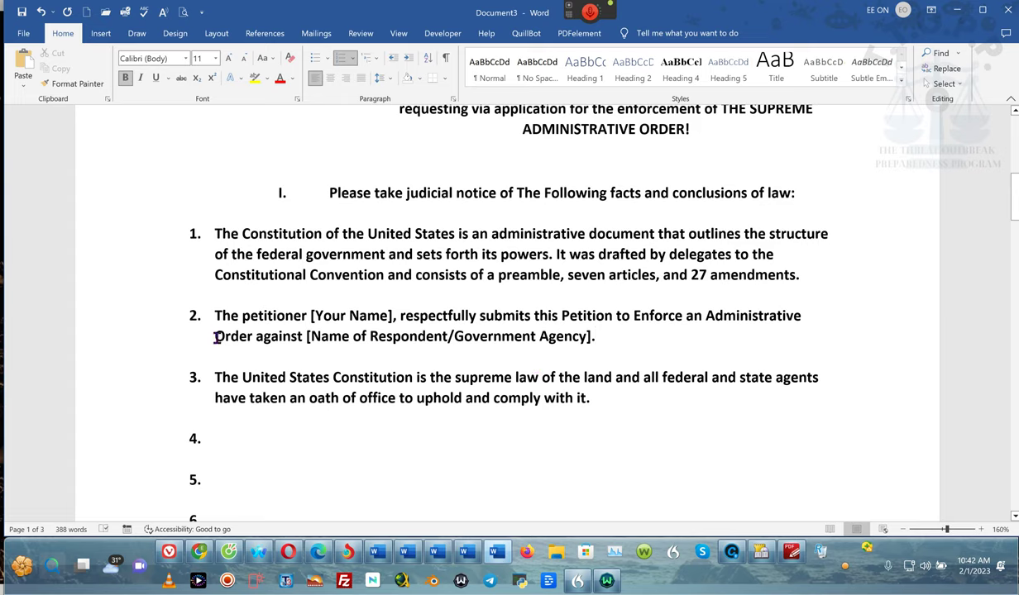
- Cut the paragraph beginning "The petitioner alleges that" from above the template's GROUNDS FOR ENFORCEMENT heading
scroll(347, 370, "down", 20)
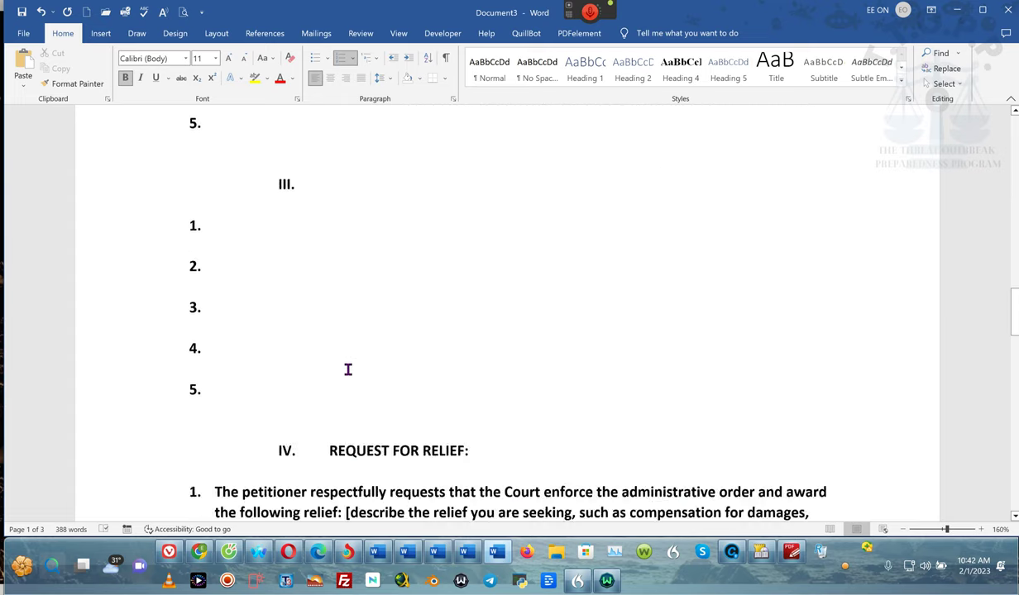
scroll(347, 369, "down", 4)
scroll(347, 370, "up", 3)
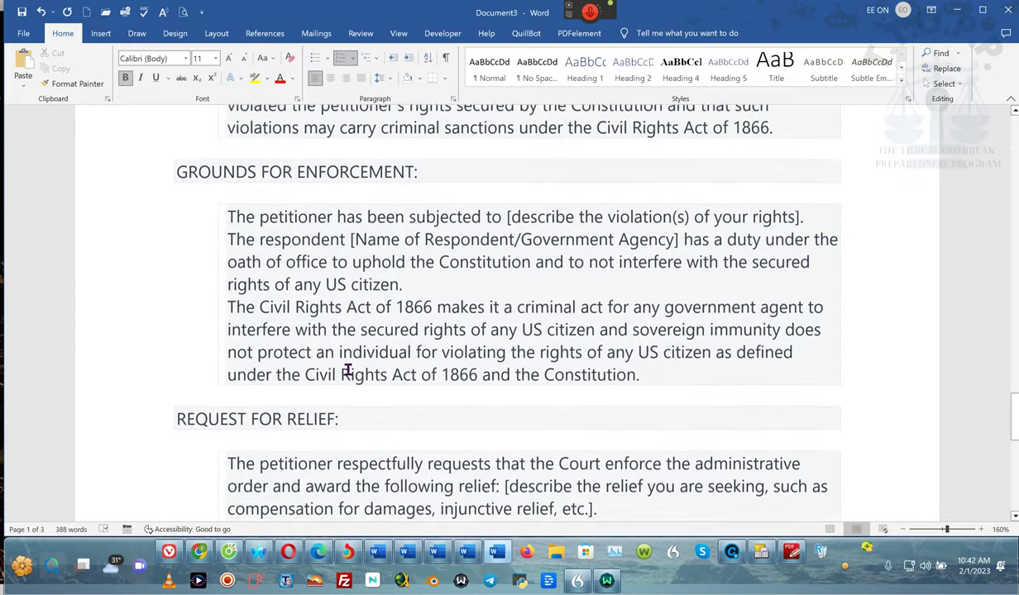
scroll(347, 370, "up", 6)
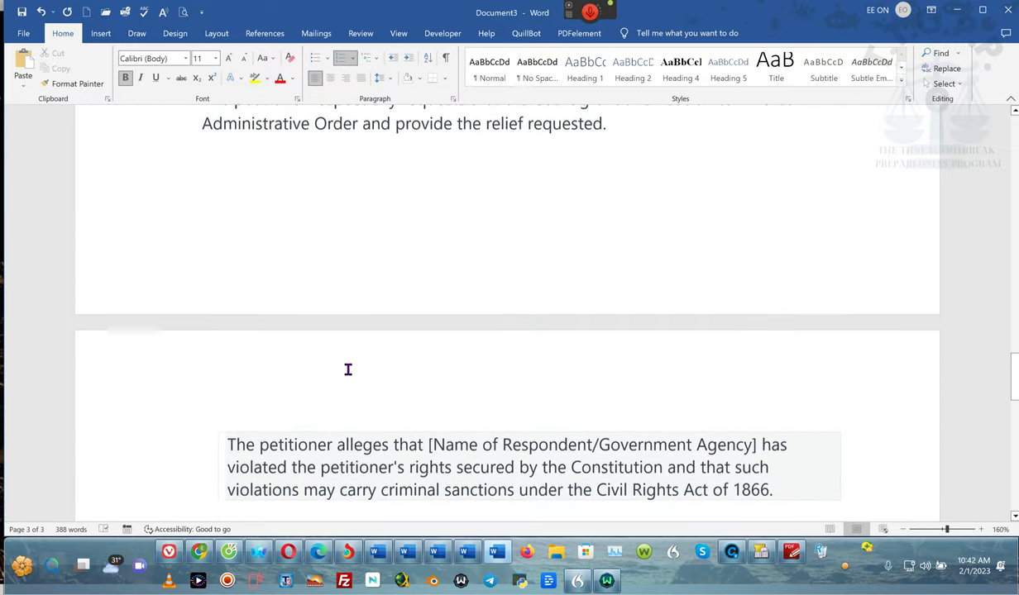
left_click(206, 254)
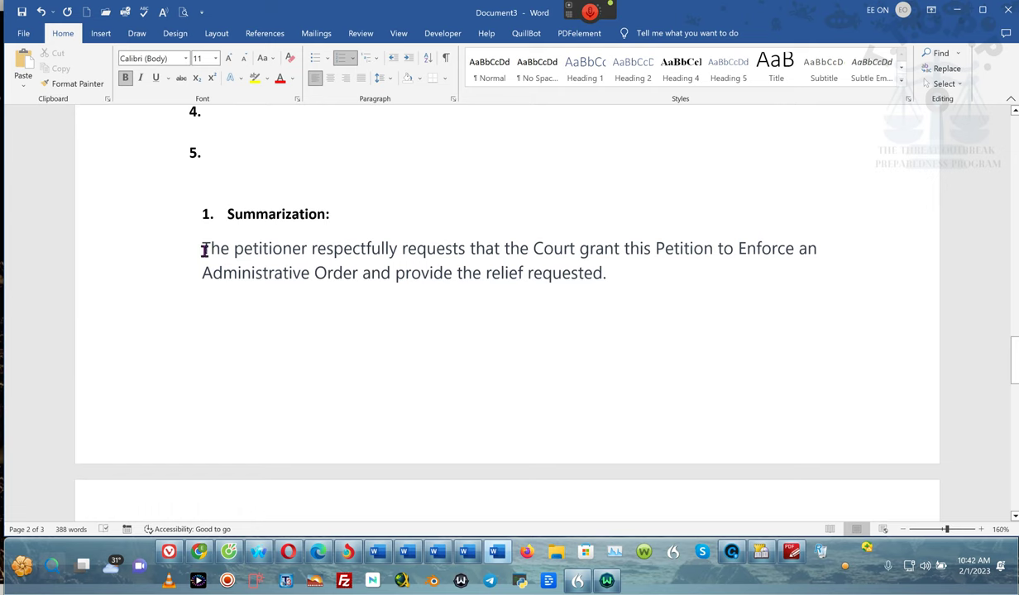
scroll(338, 424, "down", 4)
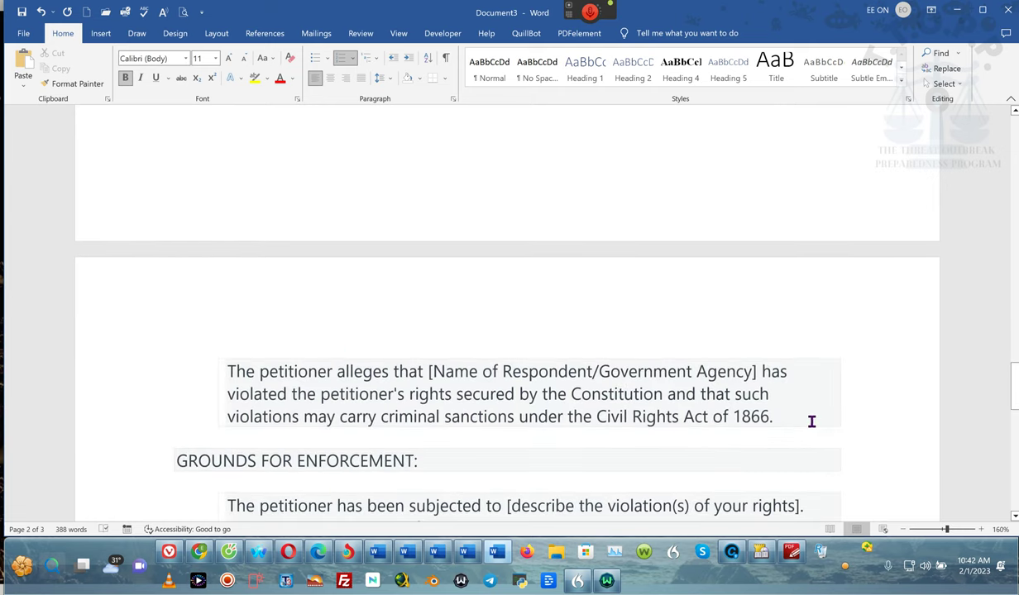
left_click_drag(812, 422, 225, 372)
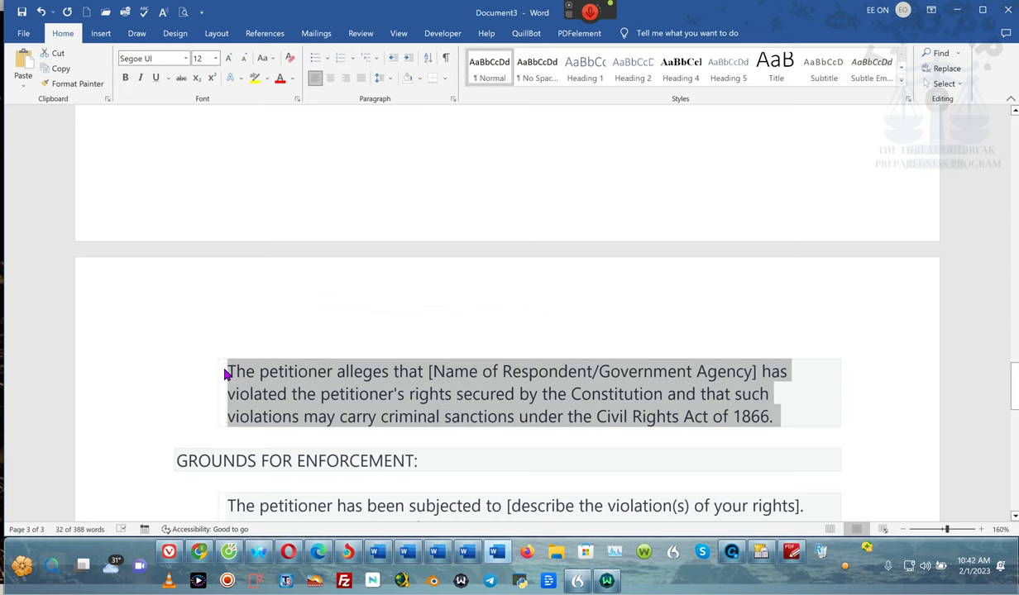
key("Delete")
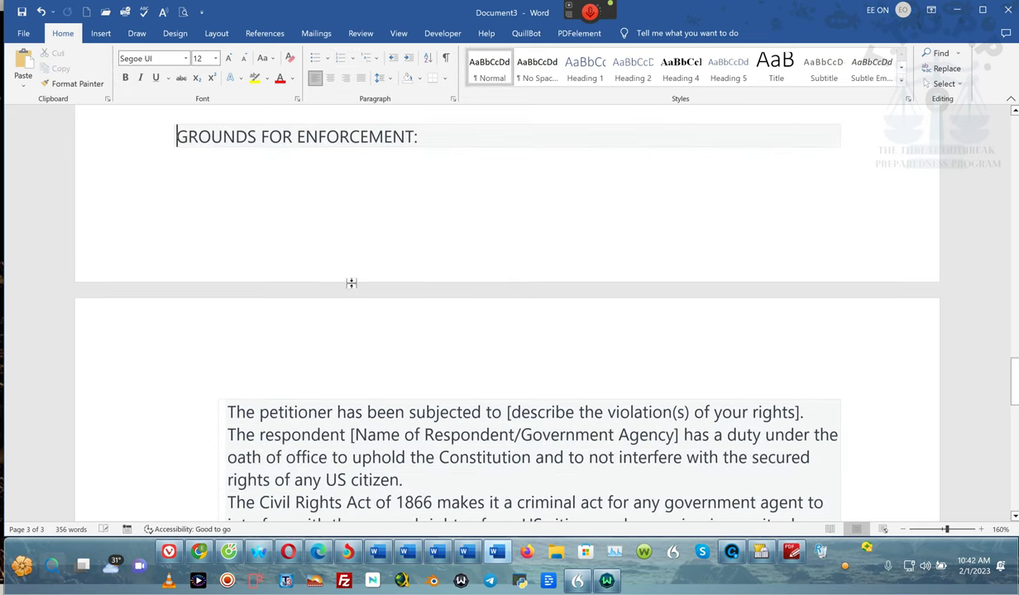
- Paste the cut allegation paragraph as plain text into item 1 of section II and remove its leading space
scroll(352, 284, "up", 5)
scroll(351, 283, "up", 8)
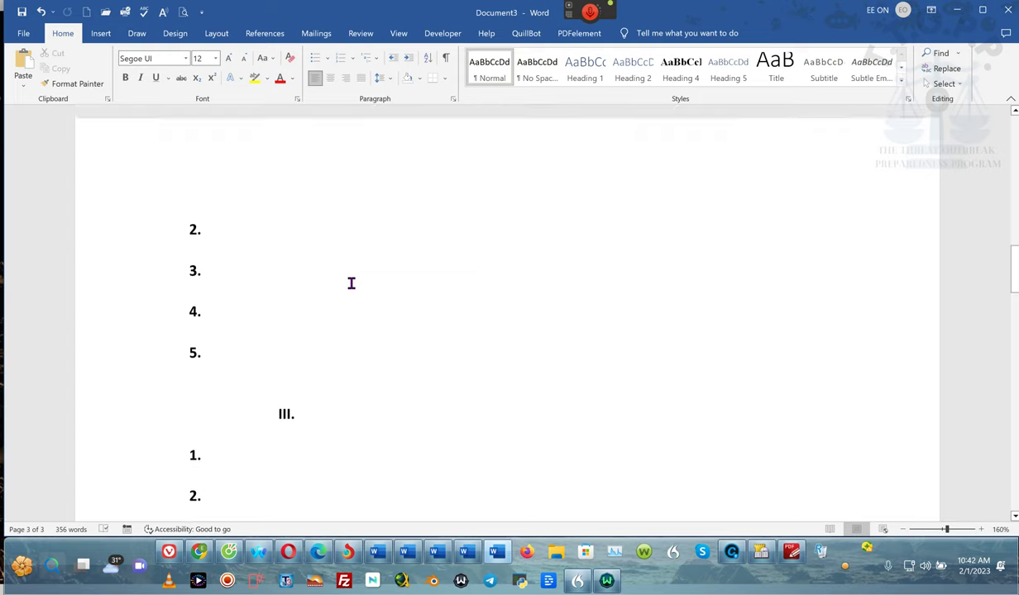
scroll(311, 260, "up", 4)
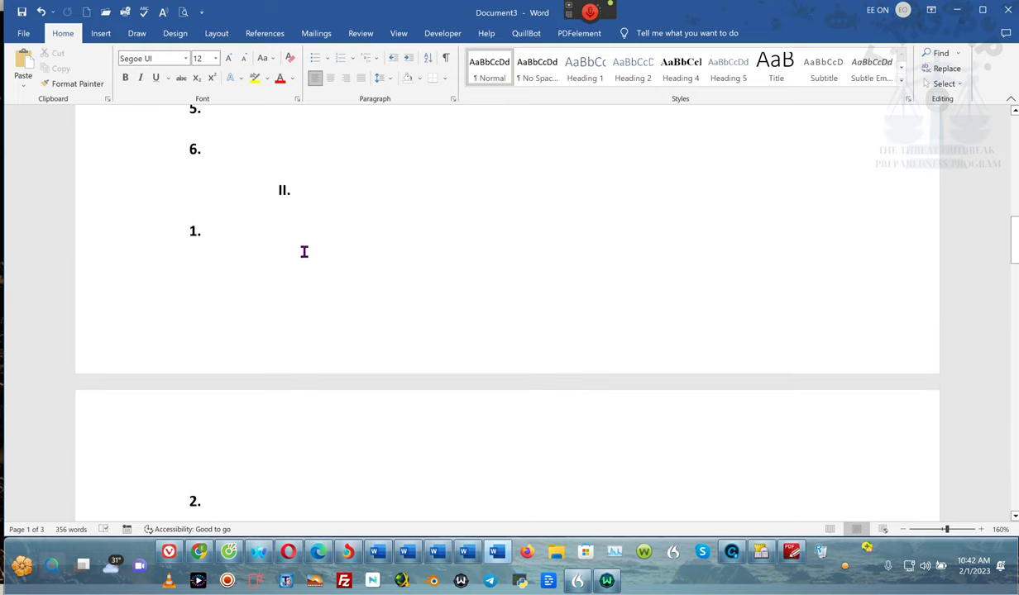
left_click(308, 239)
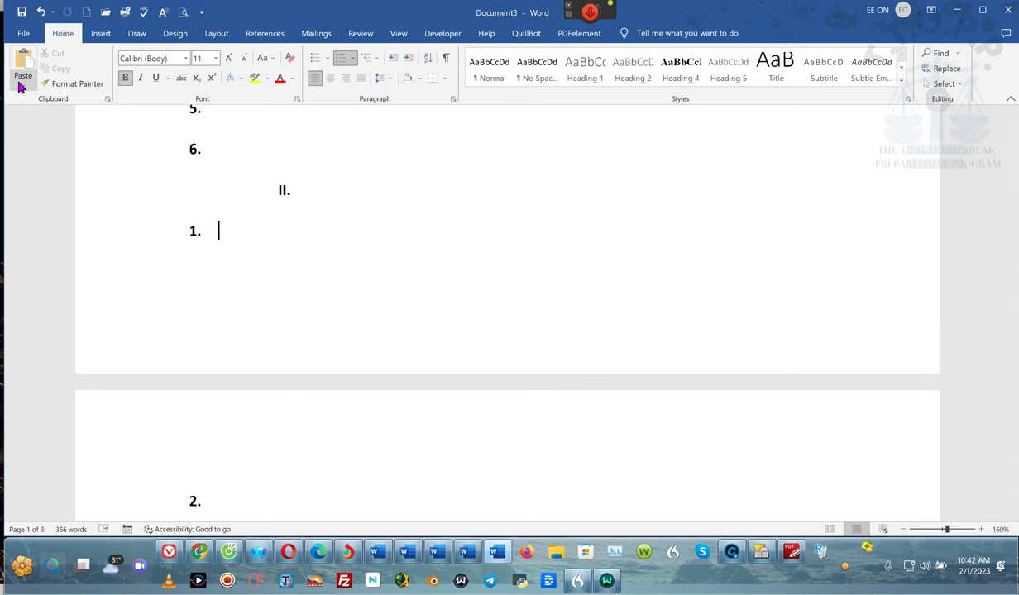
left_click(23, 86)
left_click(81, 118)
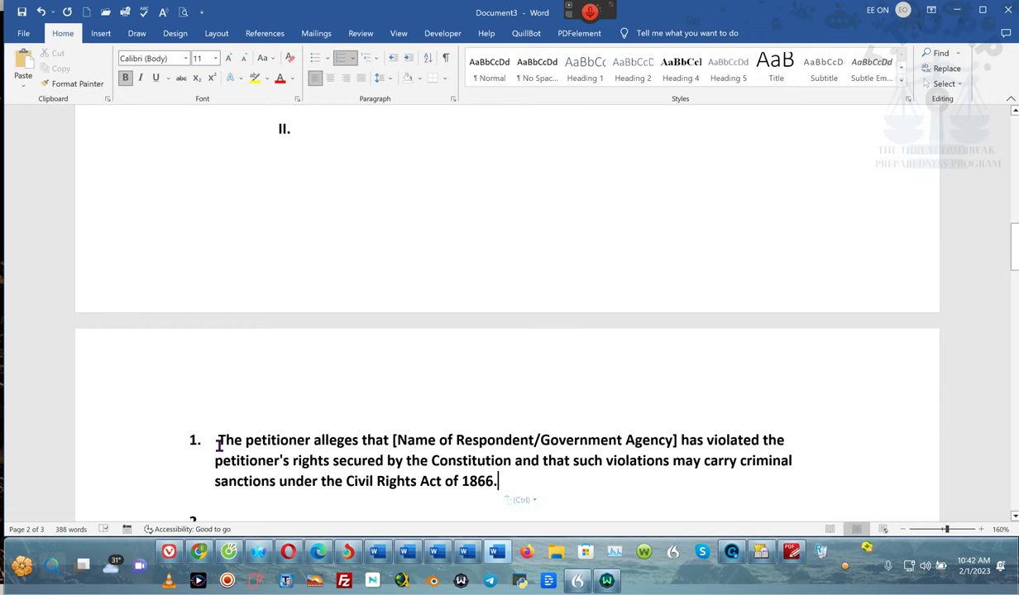
key("BackSpace")
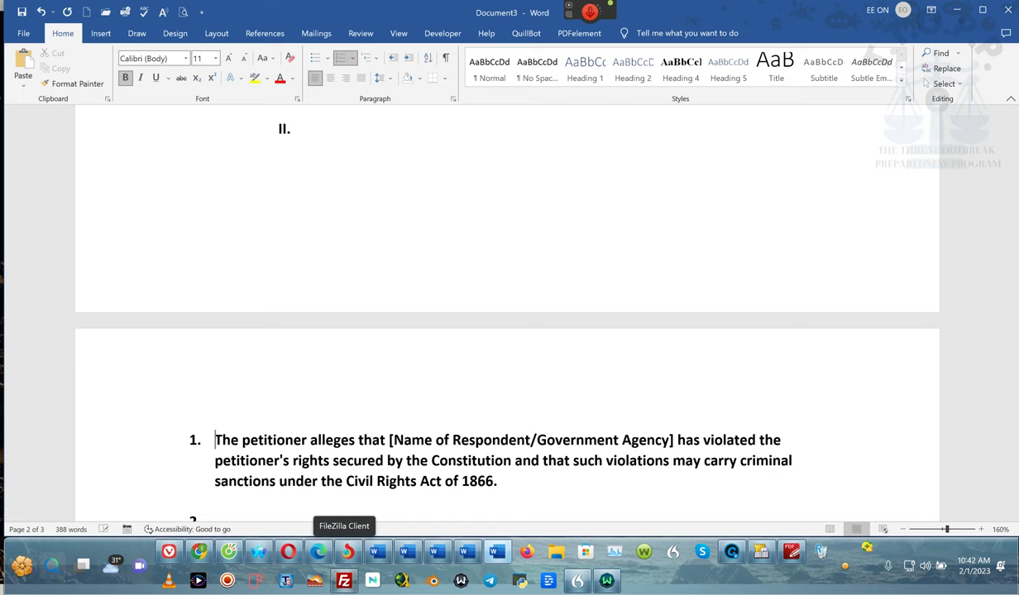
- Block the Microsoft Teams connection in the Webroot alert and delete the template's GROUNDS FOR ENFORCEMENT heading
scroll(489, 462, "down", 15)
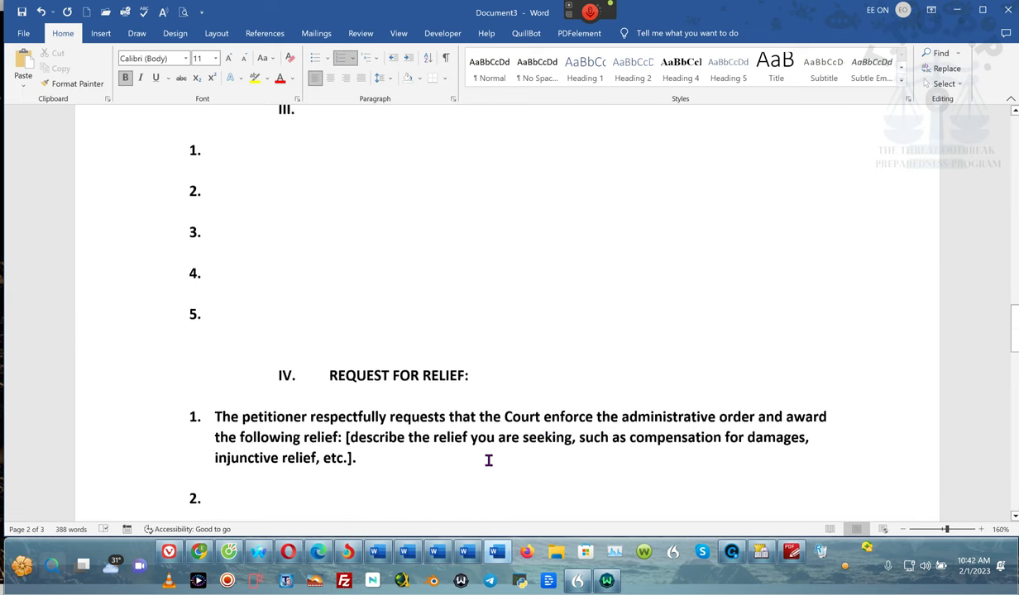
scroll(489, 460, "down", 8)
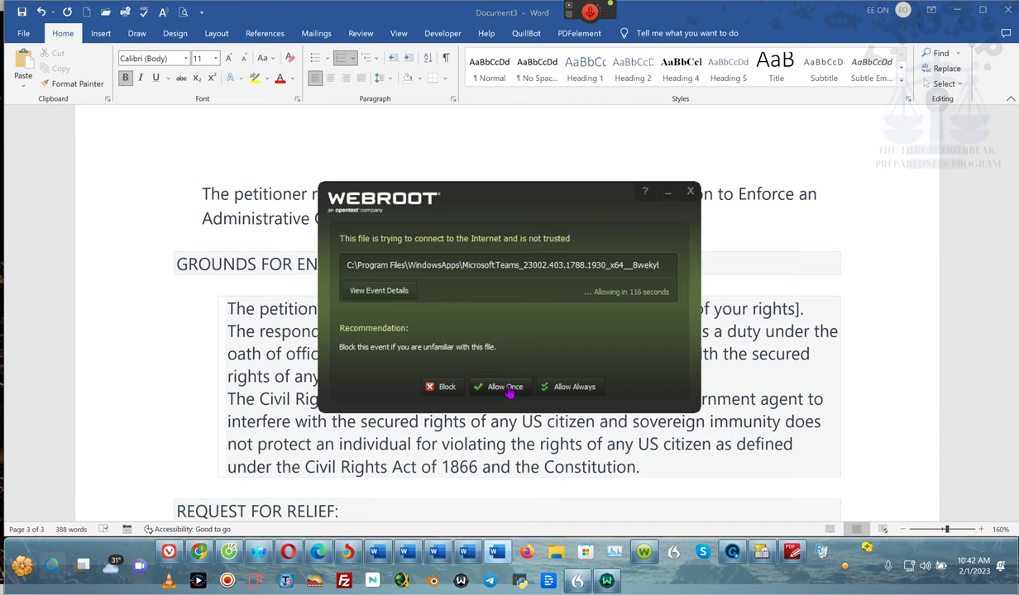
left_click(438, 386)
left_click(427, 382)
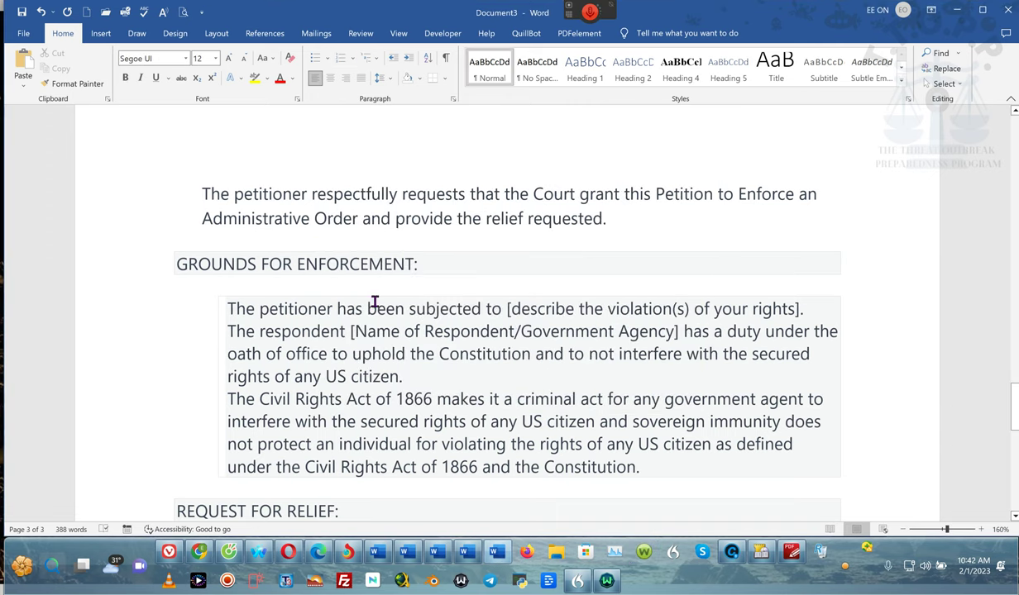
left_click(33, 263)
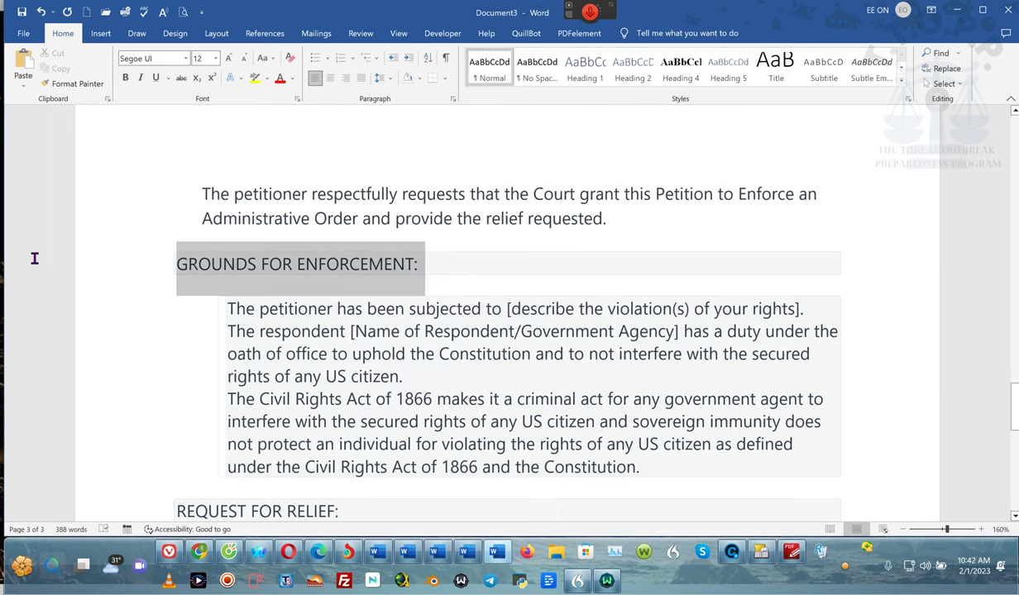
key("Delete")
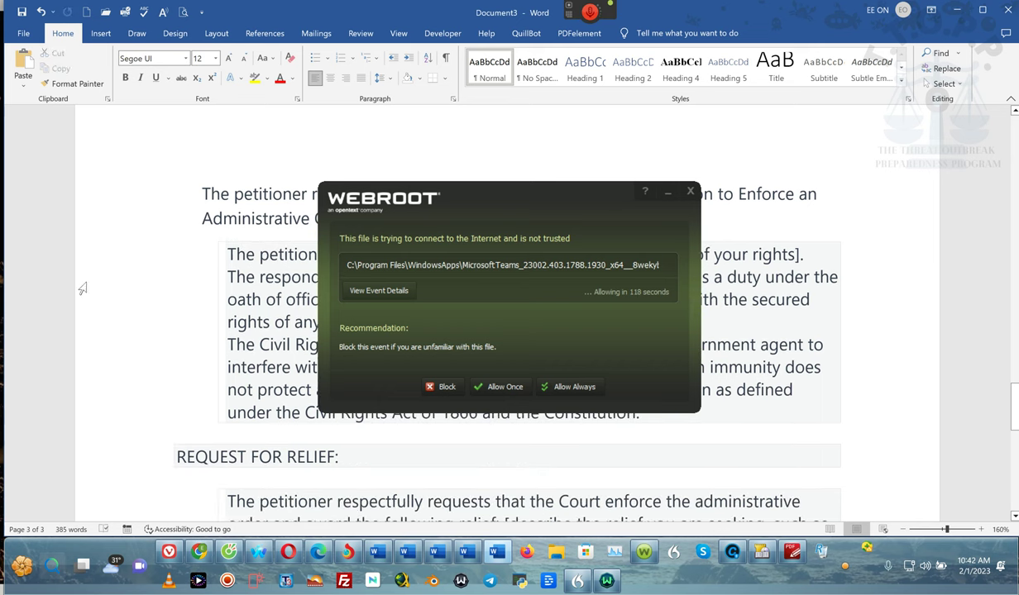
- Copy the three paragraphs above the template's REQUEST FOR RELIEF heading and delete them there, clearing the repeated Webroot alerts
left_click(439, 386)
left_click_drag(227, 254, 649, 414)
key("ctrl+c")
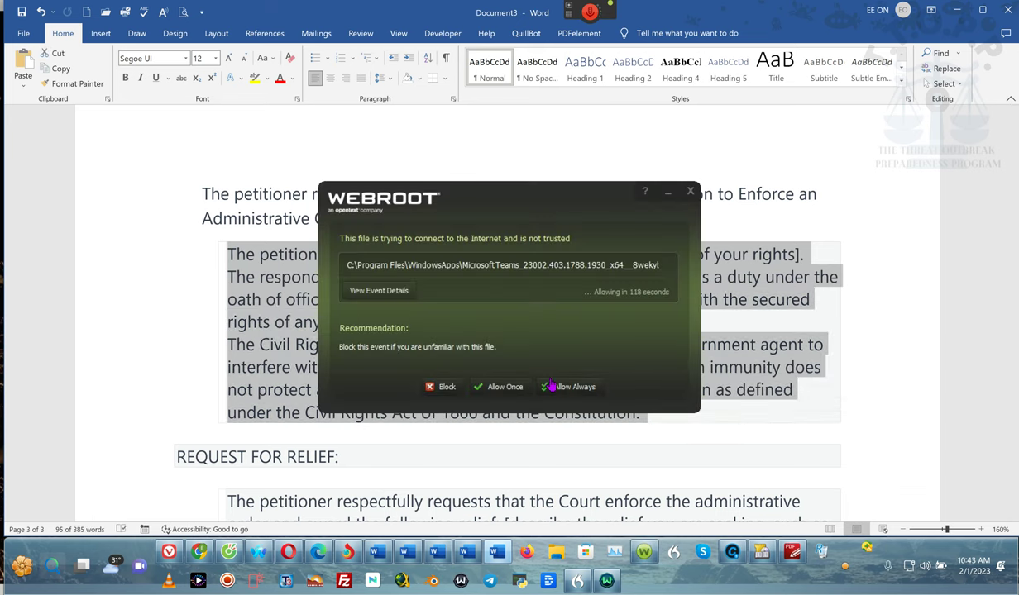
left_click(568, 387)
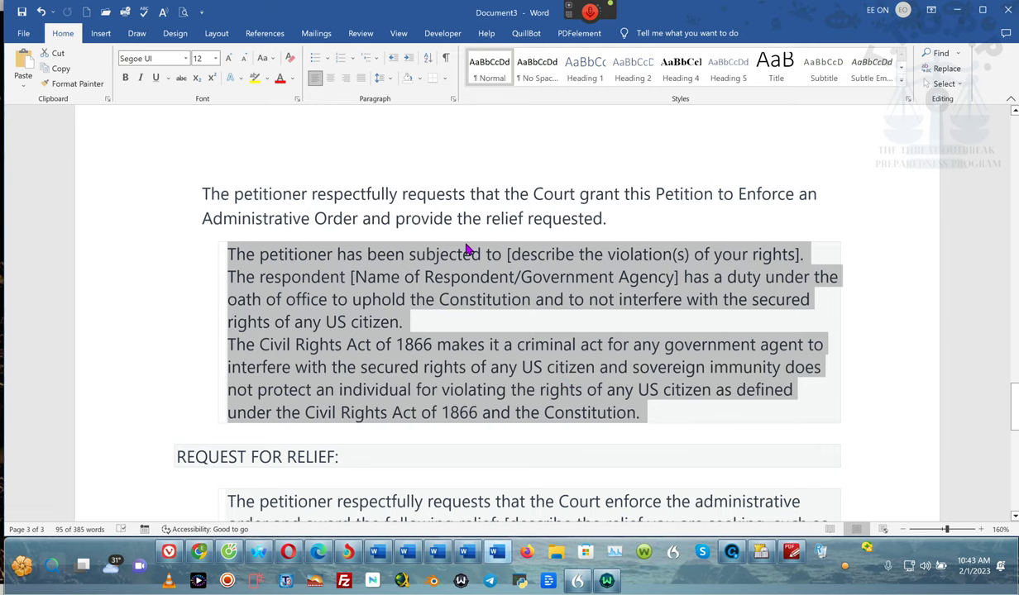
key("Delete")
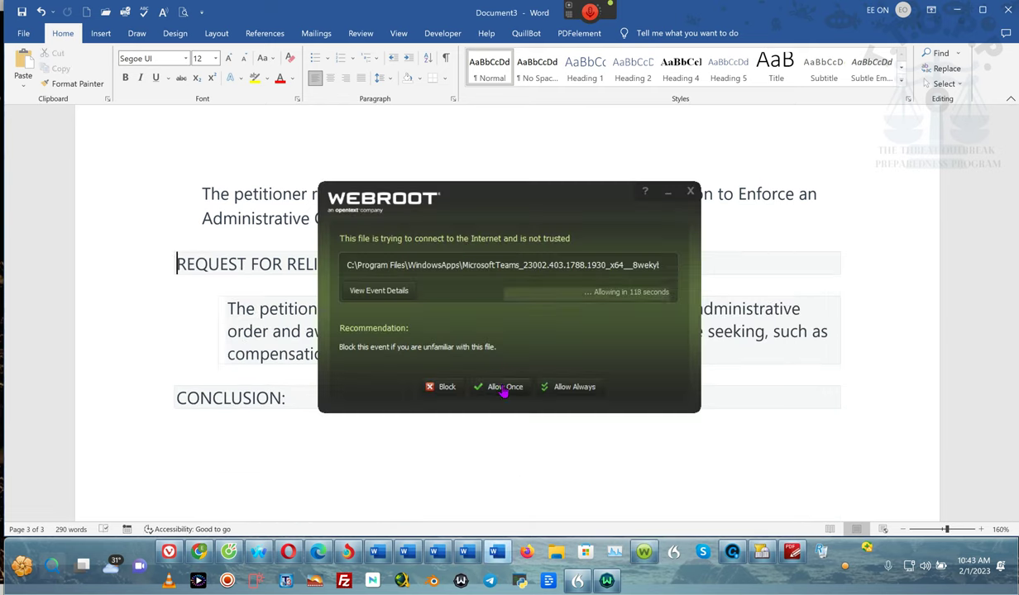
left_click(444, 389)
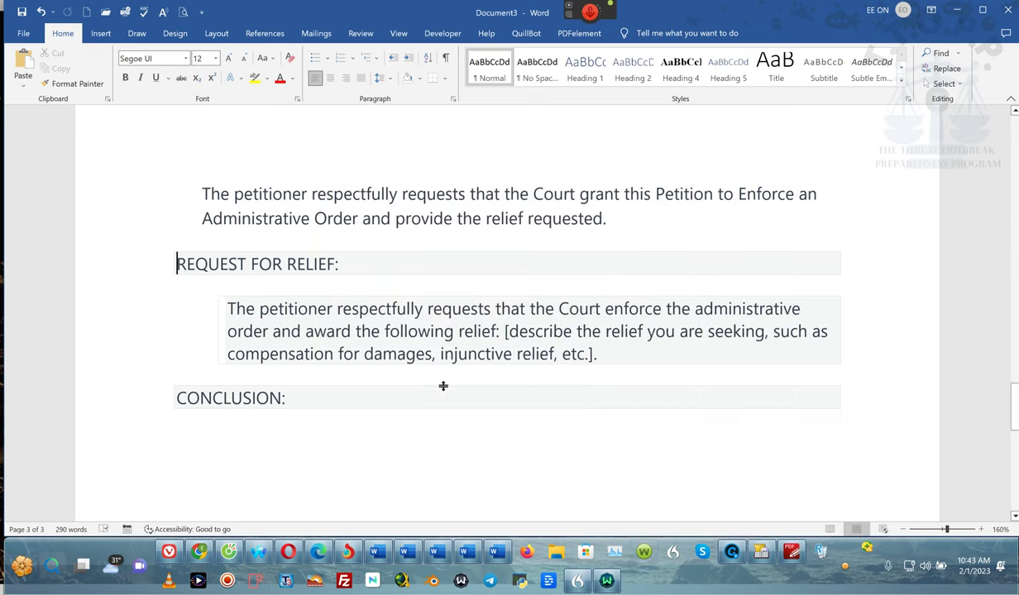
- Paste the three copied enforcement-grounds paragraphs as plain text starting at item 1 of section III
scroll(442, 227, "up", 5)
scroll(443, 227, "up", 8)
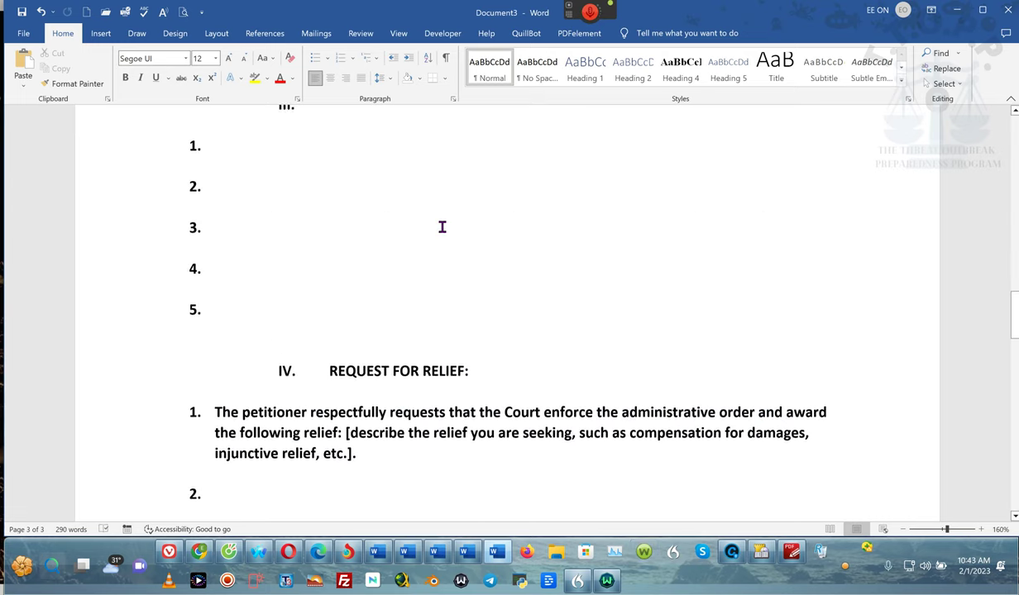
scroll(334, 285, "up", 5)
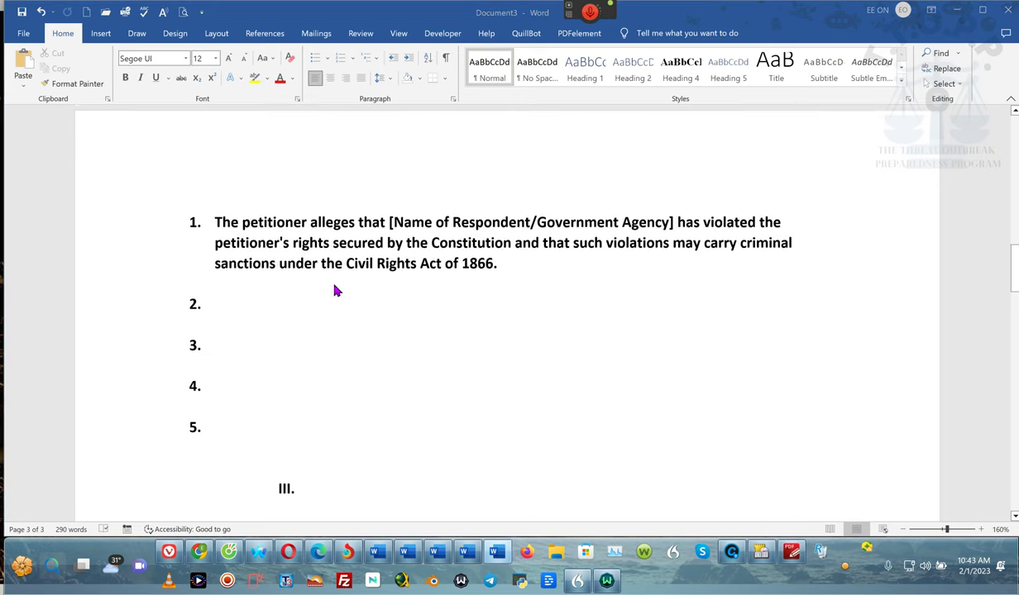
scroll(334, 288, "down", 3)
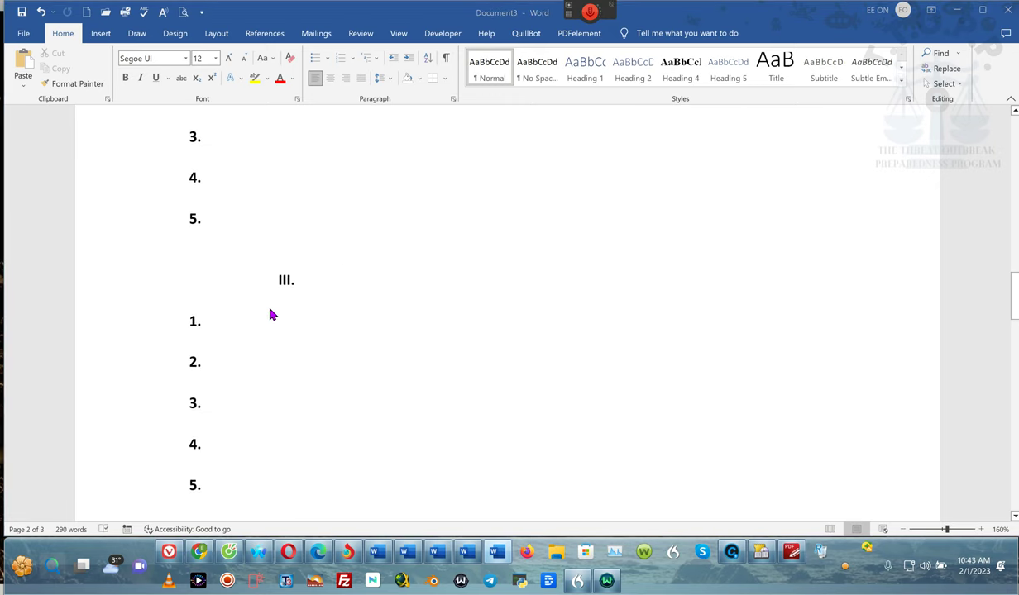
left_click(443, 387)
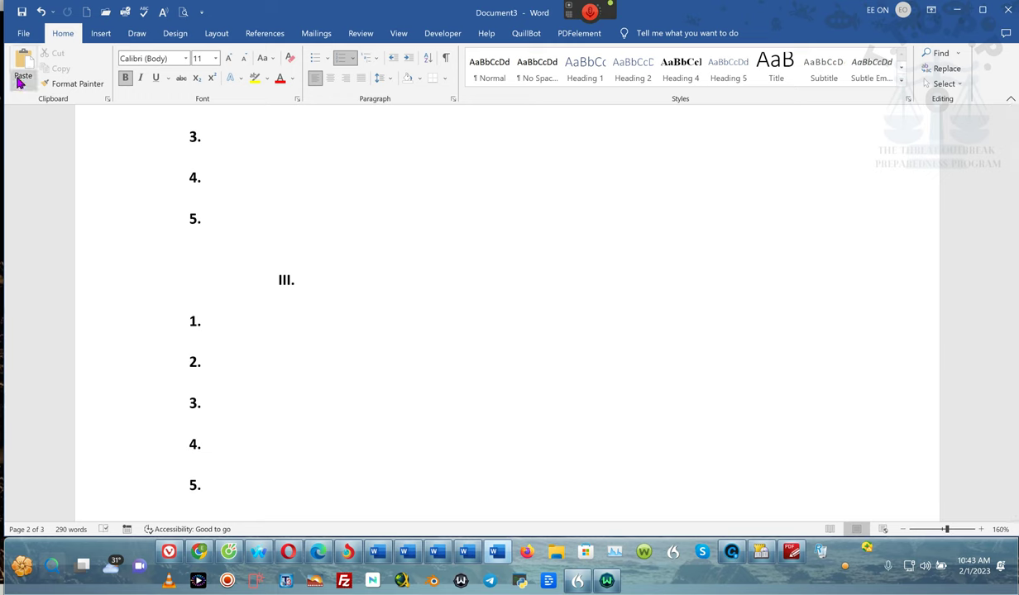
left_click(23, 81)
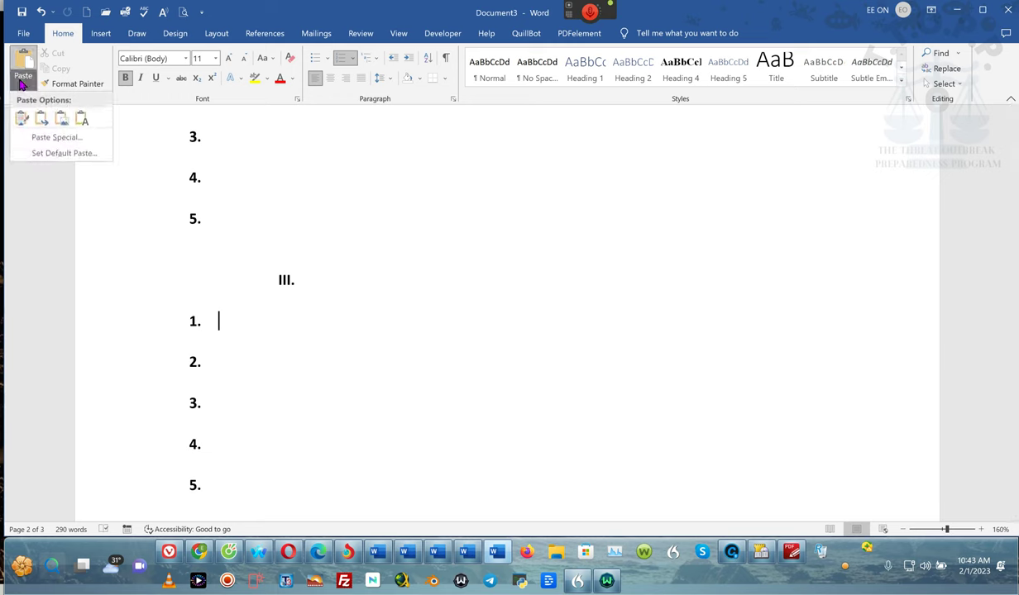
left_click(81, 120)
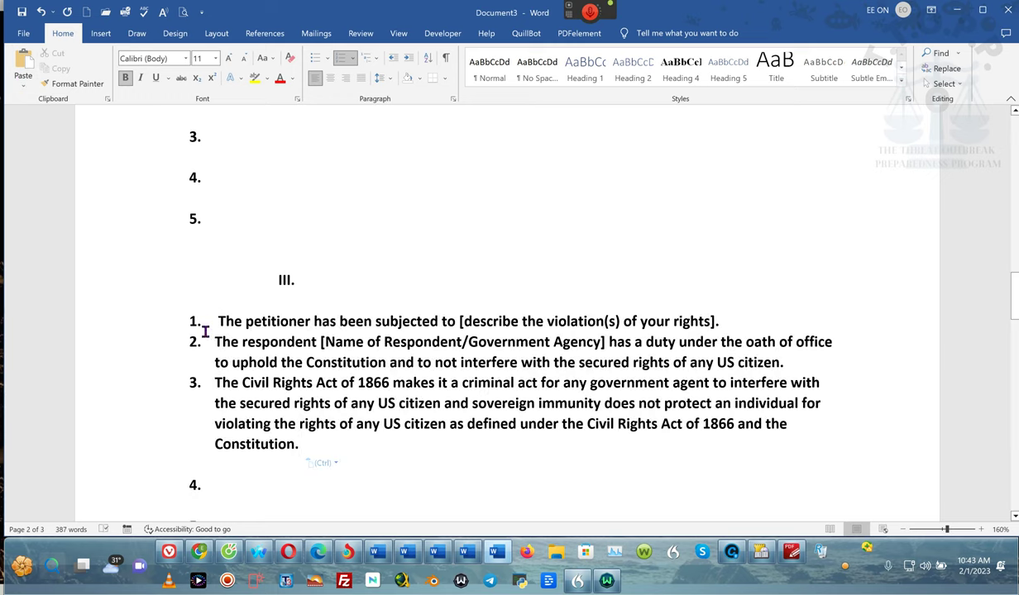
- Insert an unnumbered blank line between items 1 and 2 of section III
left_click(738, 327)
key("Return")
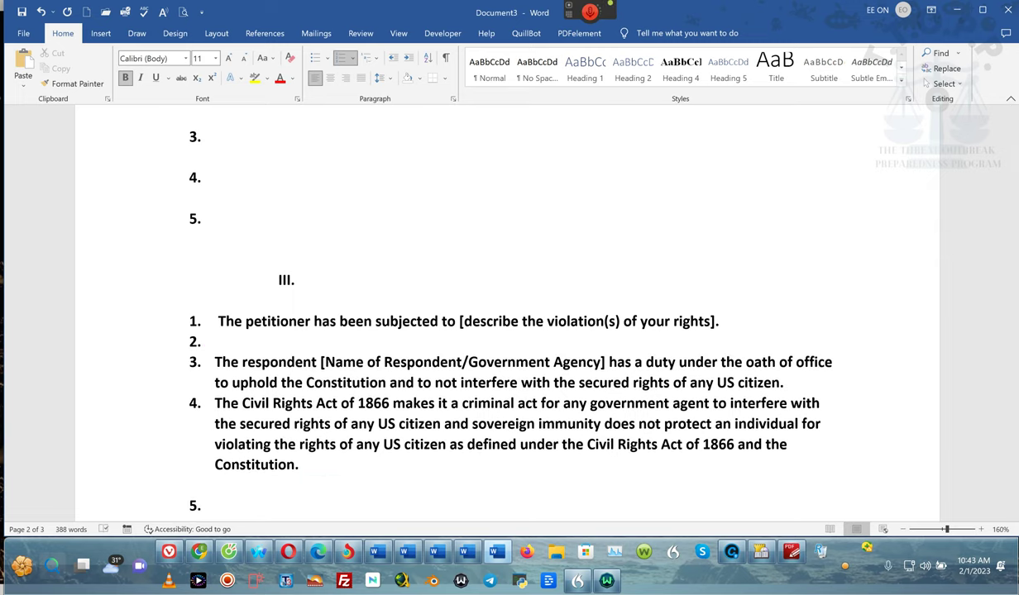
key("BackSpace")
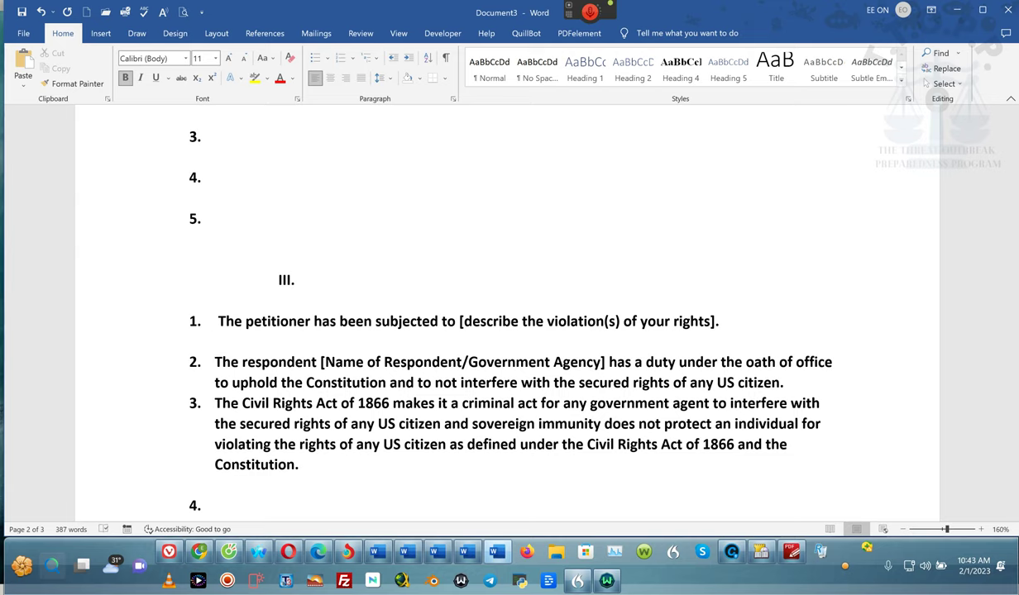
- Insert an unnumbered blank line between items 2 and 3 of section III
left_click(215, 362)
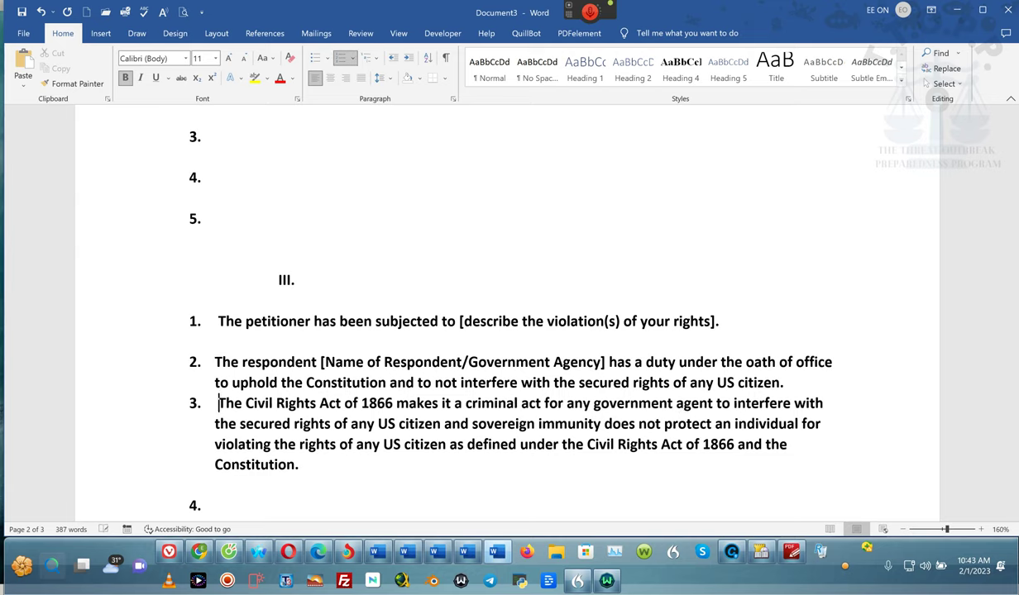
key("Return")
key("BackSpace")
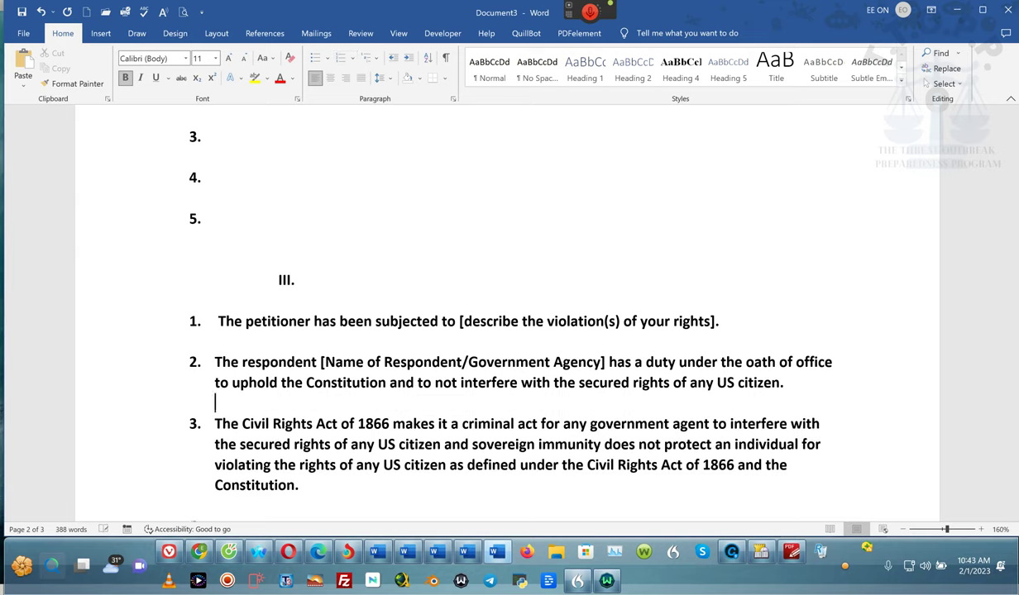
- Copy and delete the template-formatted relief paragraph, and paste it back as plain text at item 2 of section IV, REQUEST FOR RELIEF
scroll(734, 328, "down", 4)
scroll(737, 328, "down", 10)
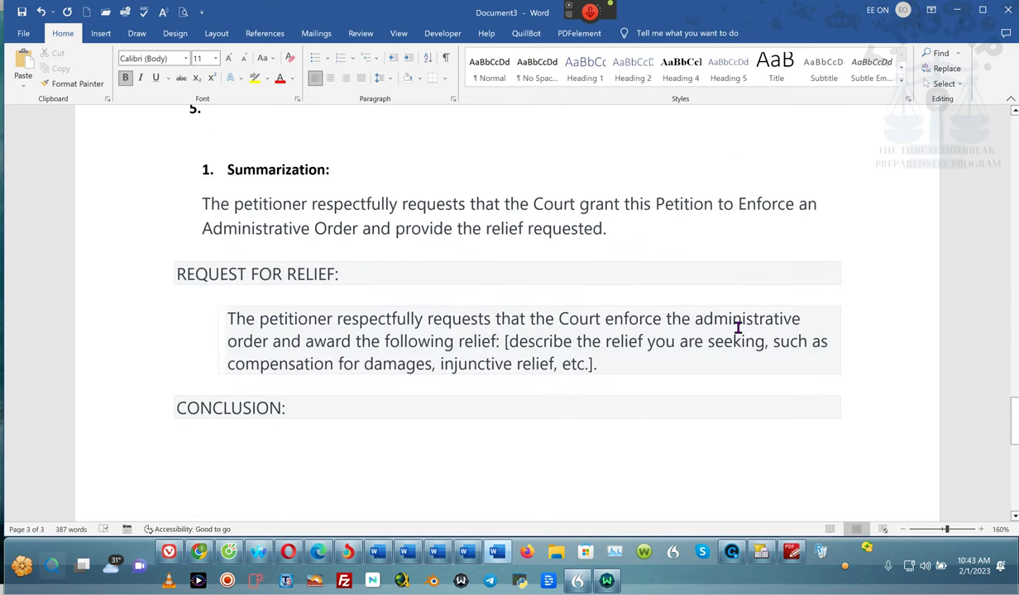
left_click_drag(627, 370, 212, 327)
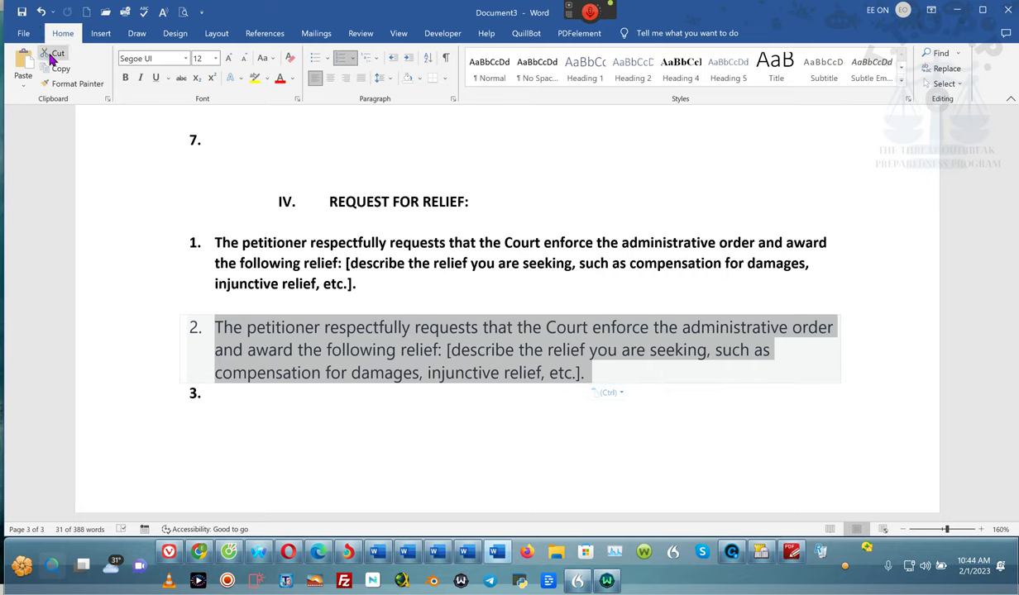
left_click(57, 71)
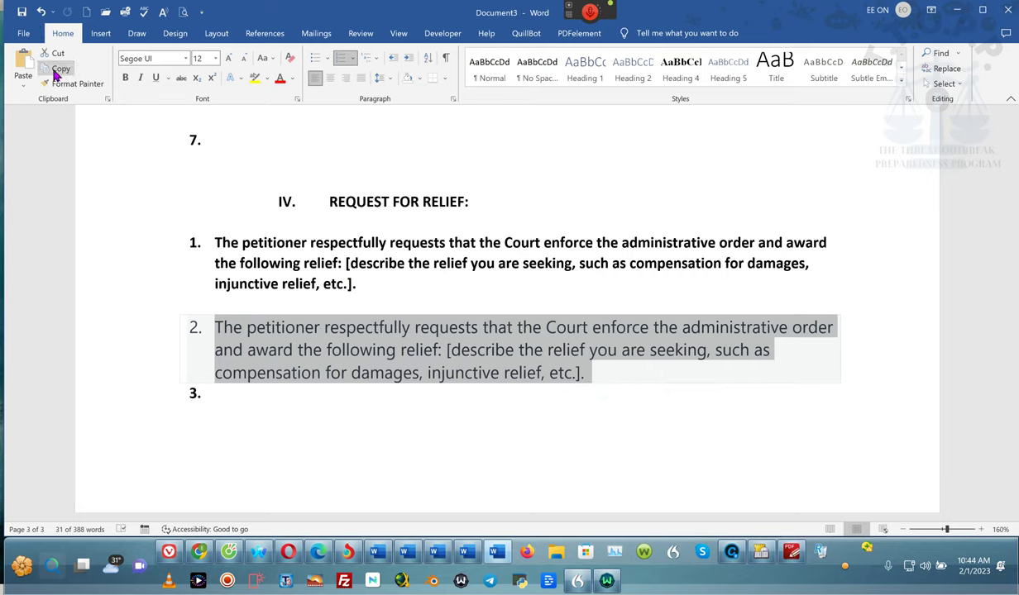
key("Delete")
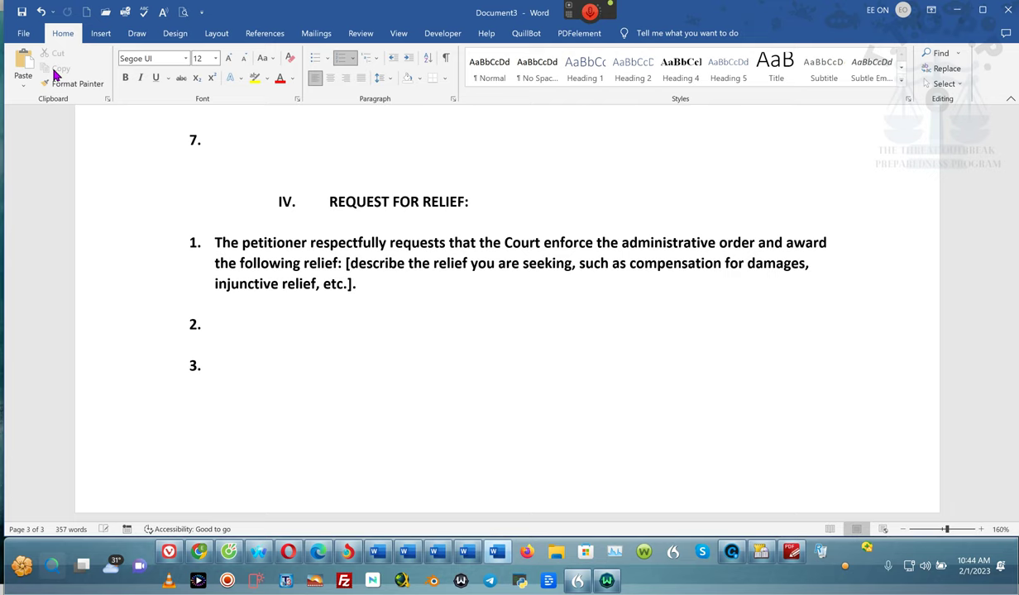
left_click(24, 83)
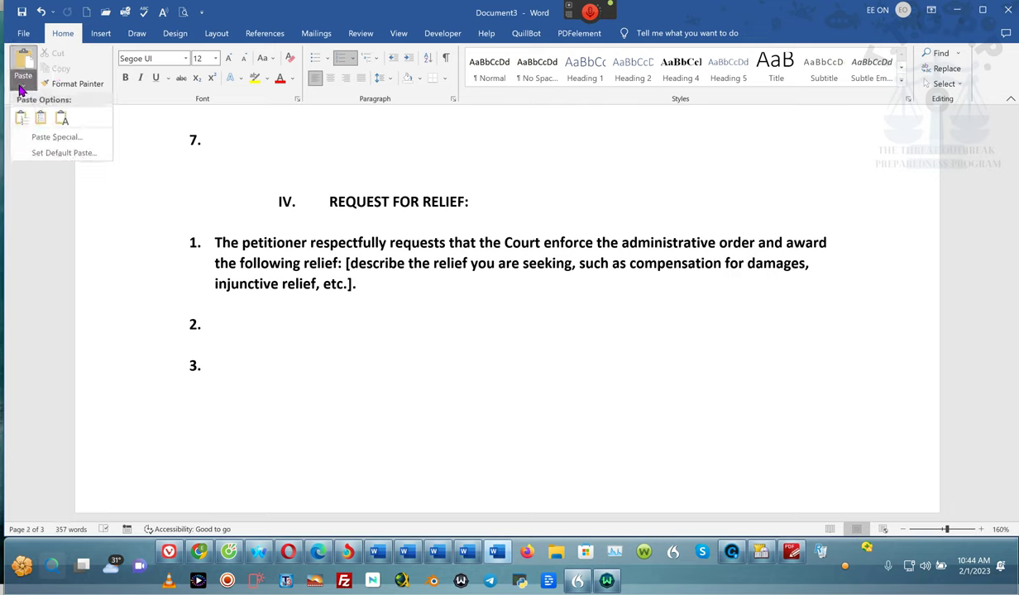
left_click(61, 118)
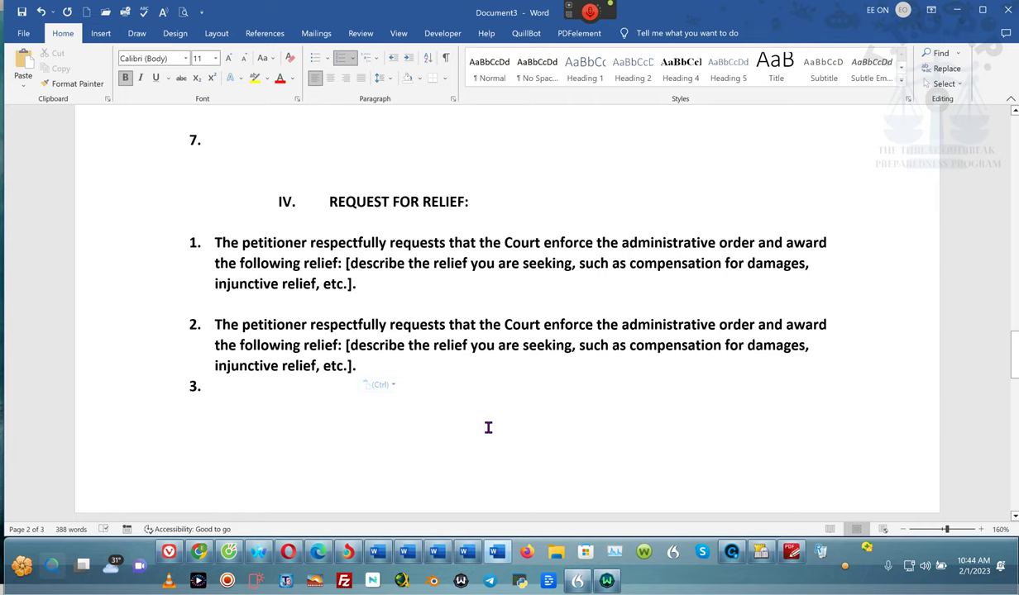
- Insert an unnumbered blank line between items 2 and 3 of section IV
key("ctrl+Return")
key("Return")
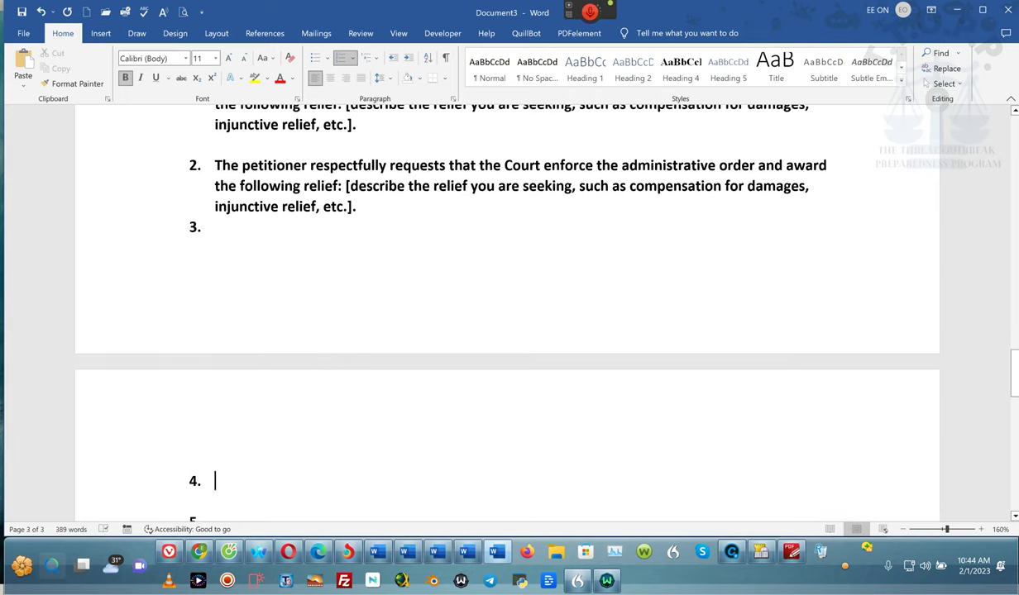
key("BackSpace")
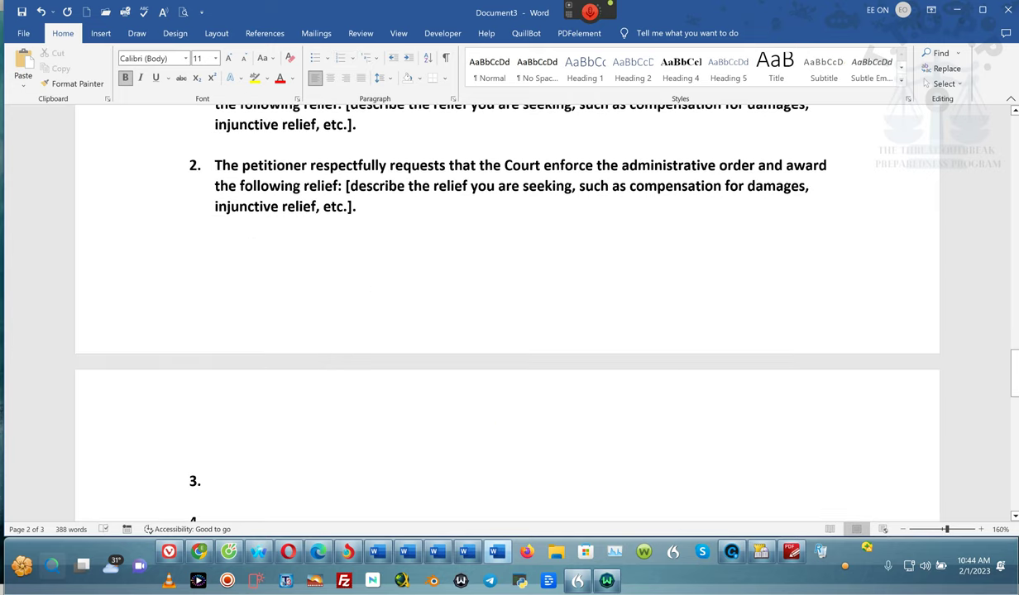
- Delete the template's leftover REQUEST FOR RELIEF and CONCLUSION headings below the Summarization paragraph
scroll(678, 458, "down", 10)
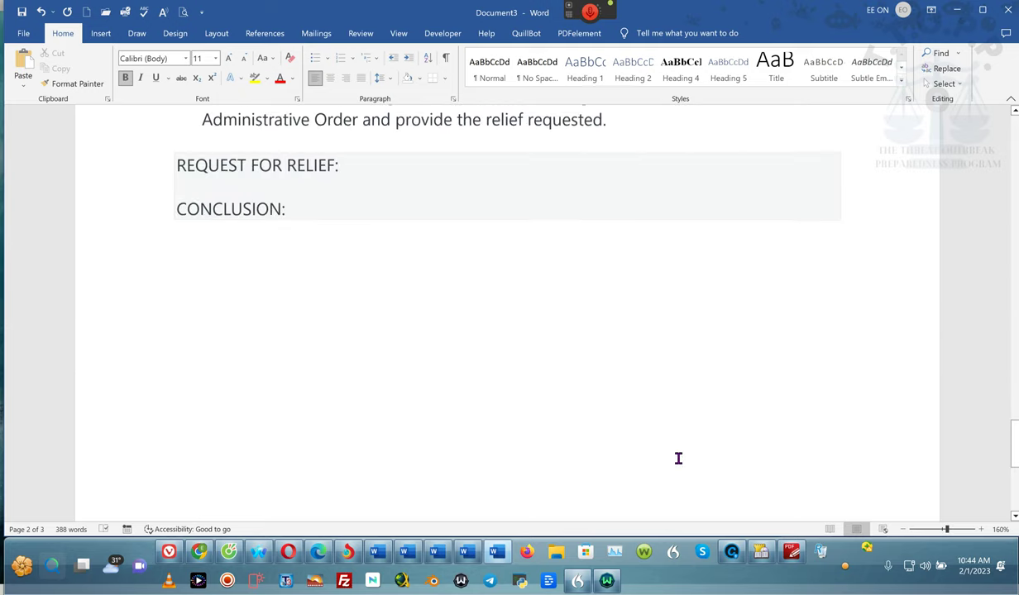
scroll(678, 458, "up", 3)
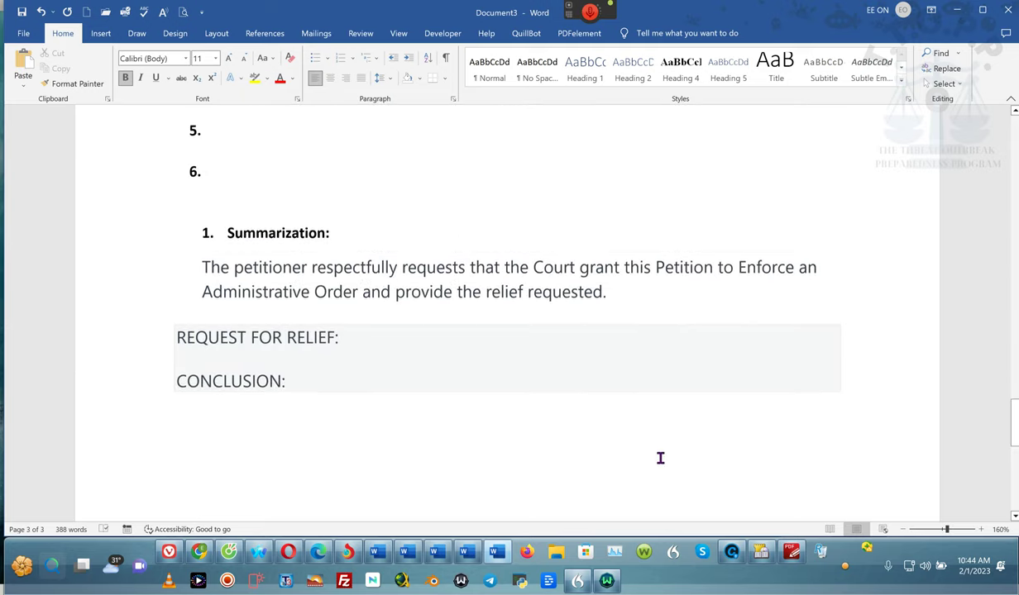
left_click_drag(275, 384, 177, 359)
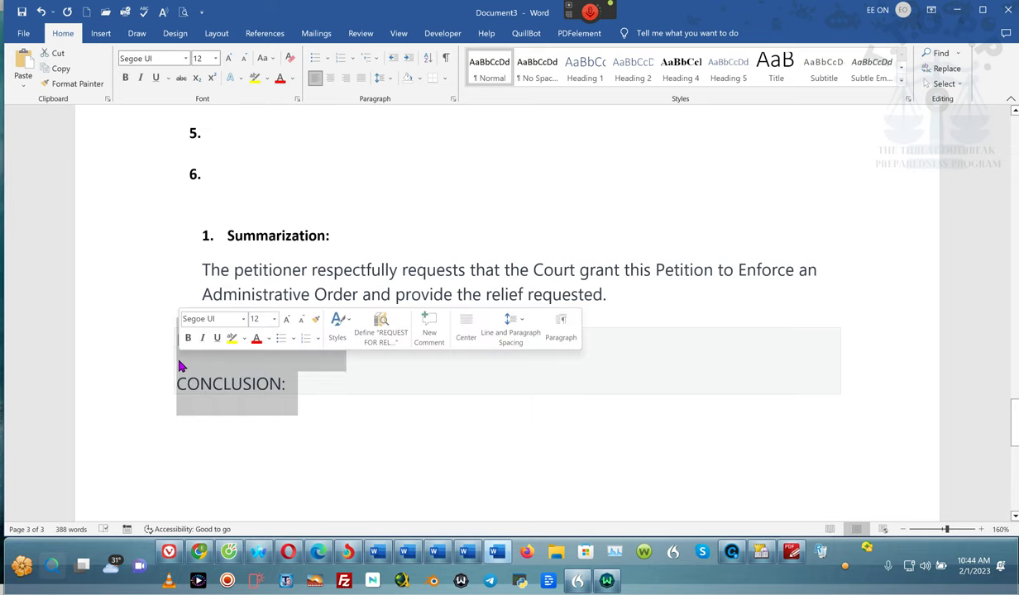
key("BackSpace")
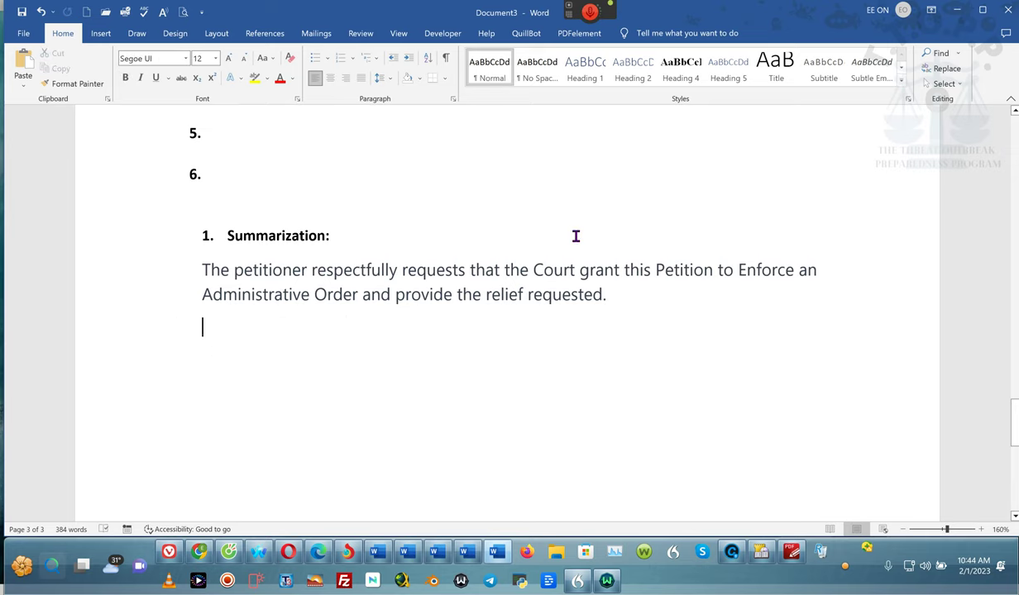
- Apply the Normal style and bold to the petitioner's request paragraph under the Summarization heading
scroll(575, 236, "up", 3)
left_click(574, 219)
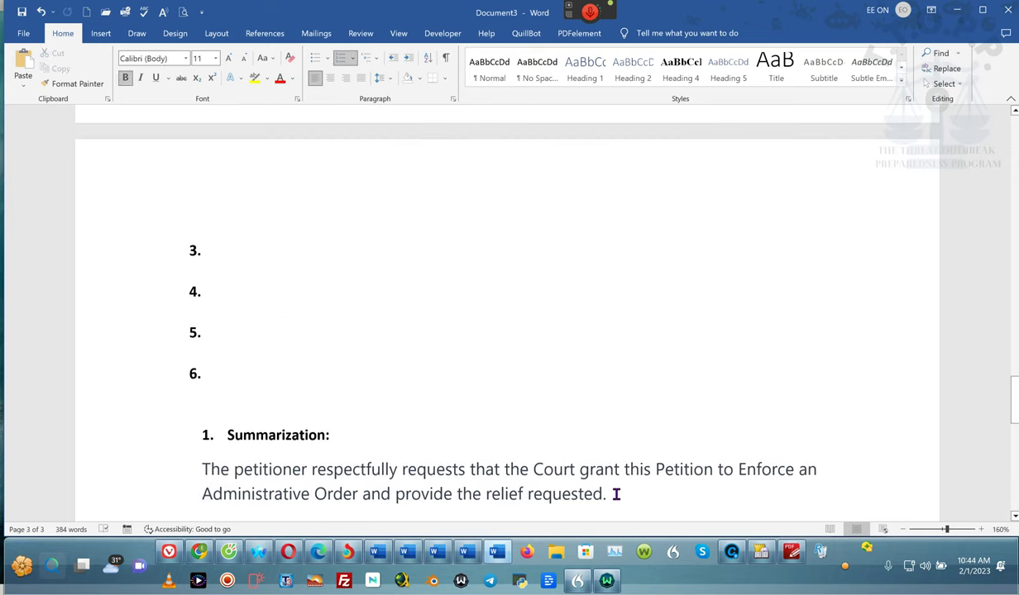
left_click_drag(618, 493, 87, 478)
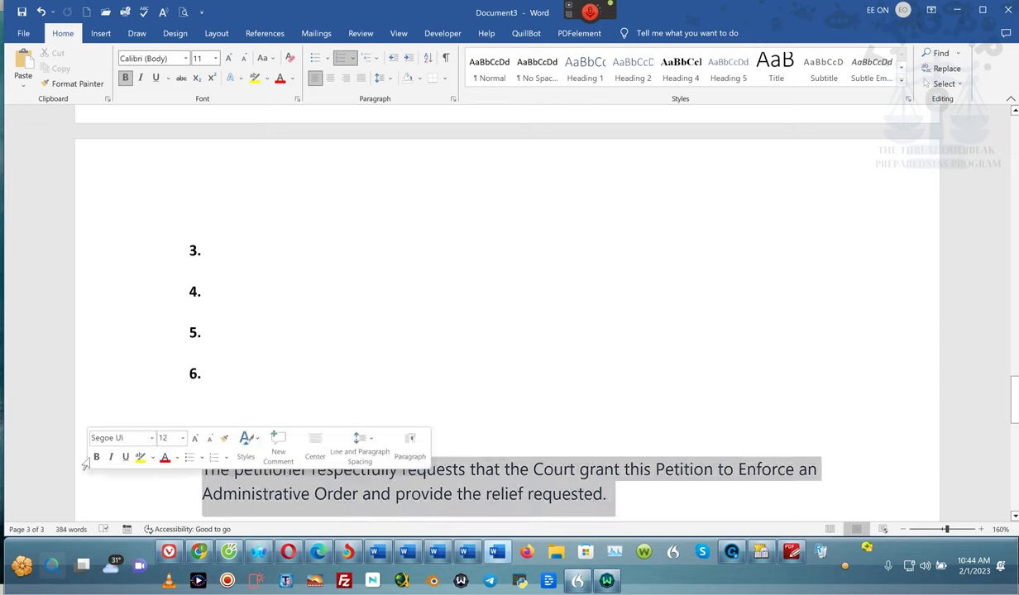
left_click(542, 70)
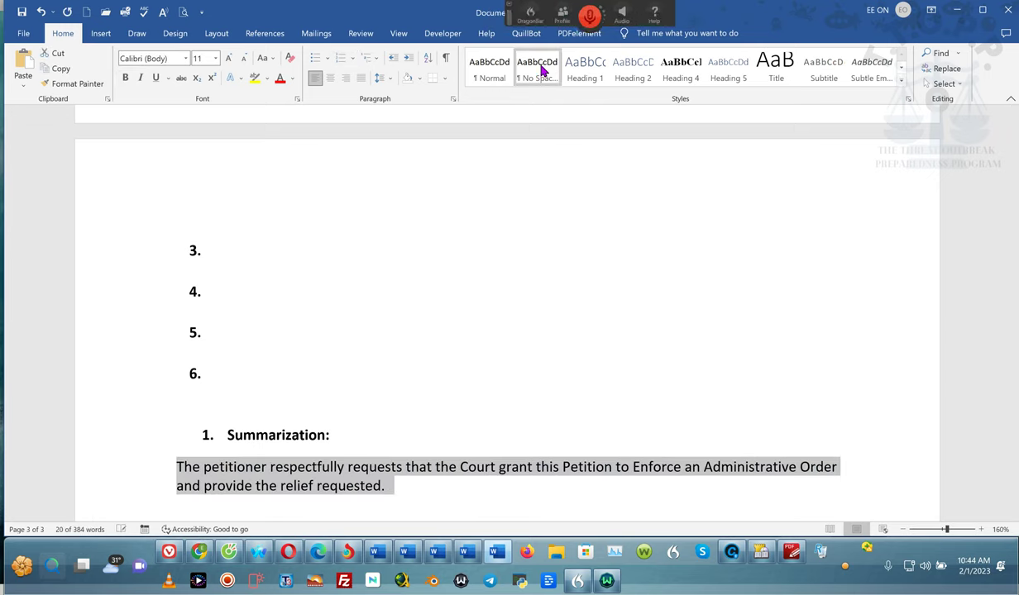
left_click(496, 73)
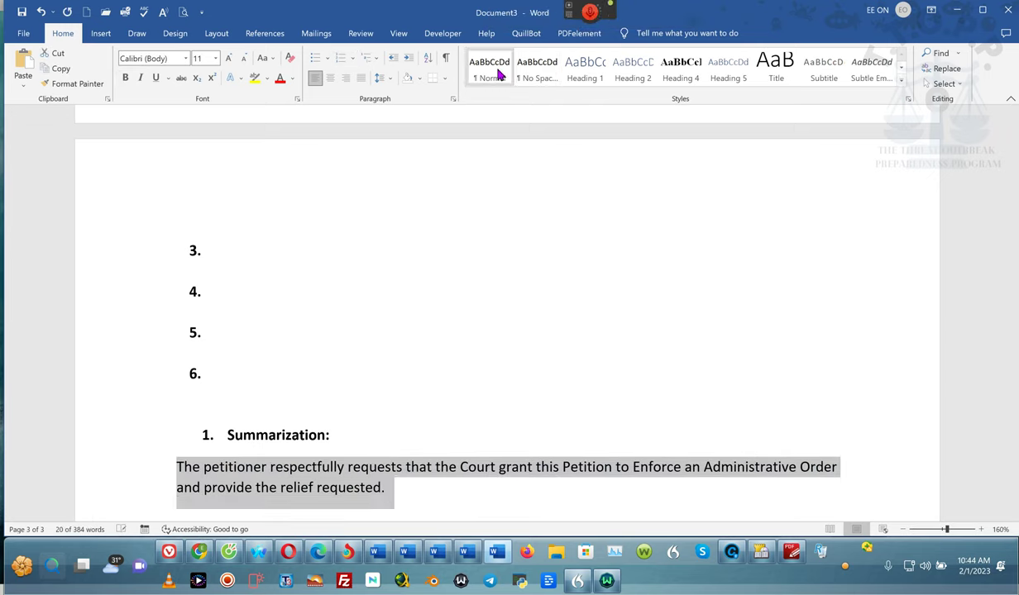
left_click(126, 78)
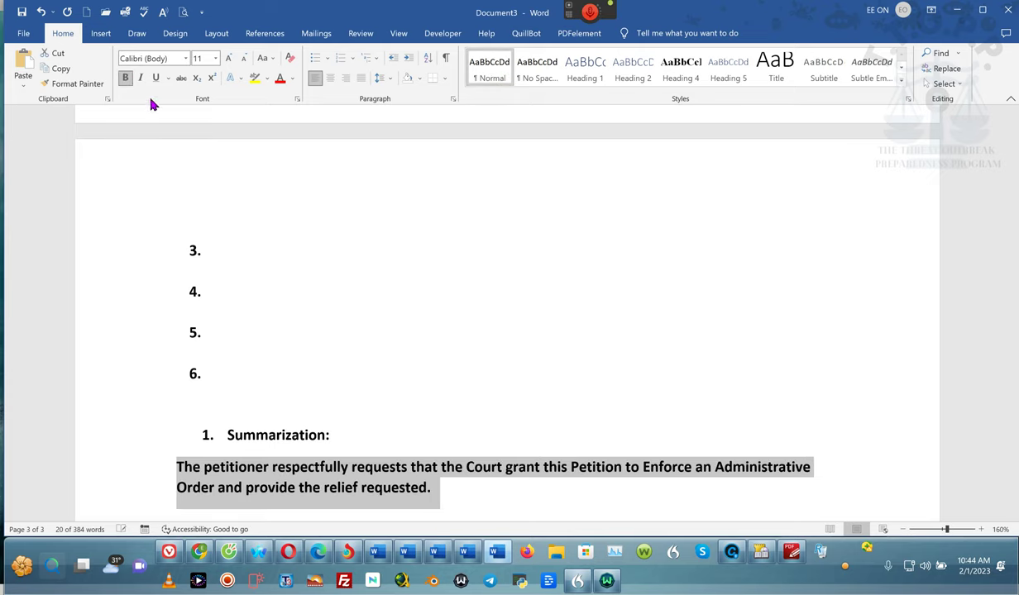
left_click(377, 311)
- Copy the first sentence of item 1 in section I and switch to the Perplexity page in the Vivaldi browser
scroll(376, 312, "up", 10)
scroll(377, 312, "up", 10)
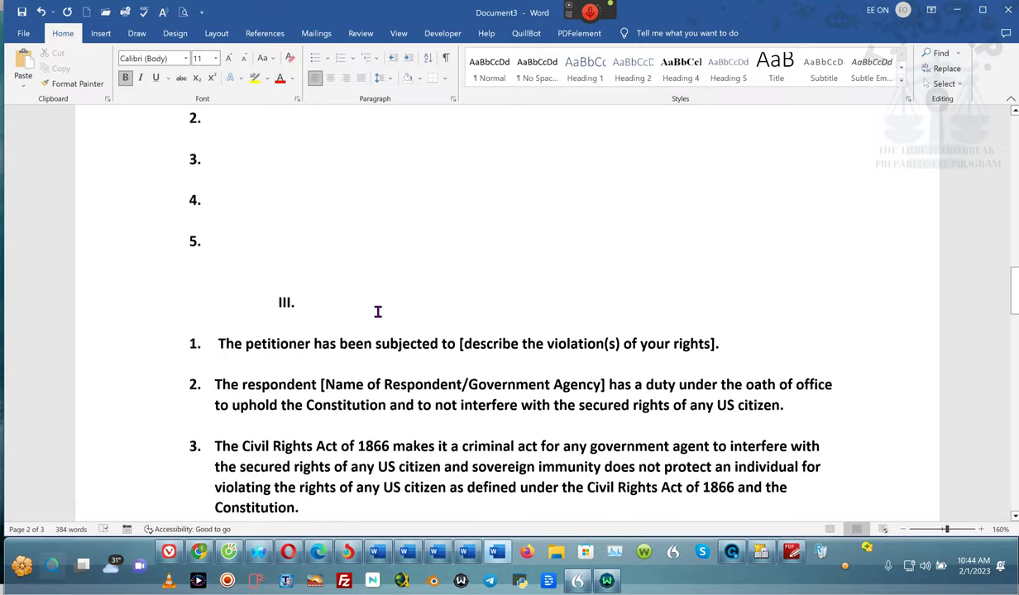
scroll(377, 312, "up", 10)
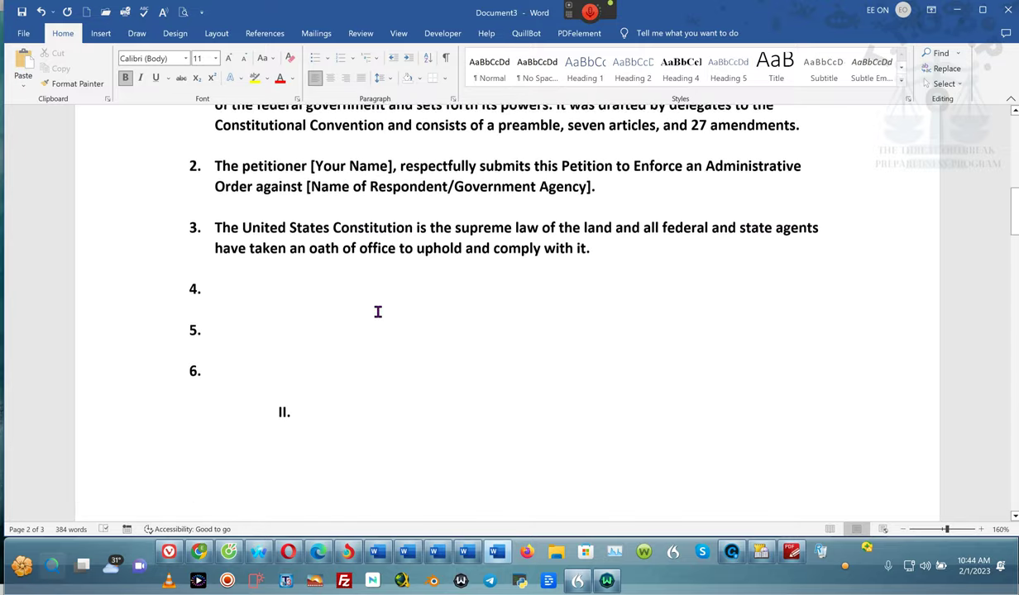
scroll(377, 311, "up", 1)
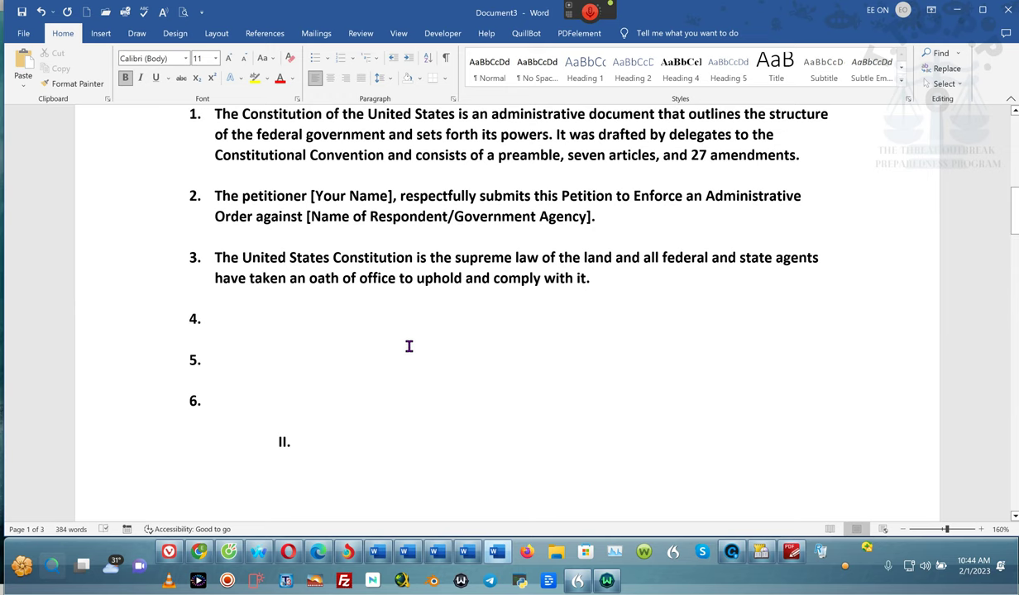
scroll(408, 347, "up", 5)
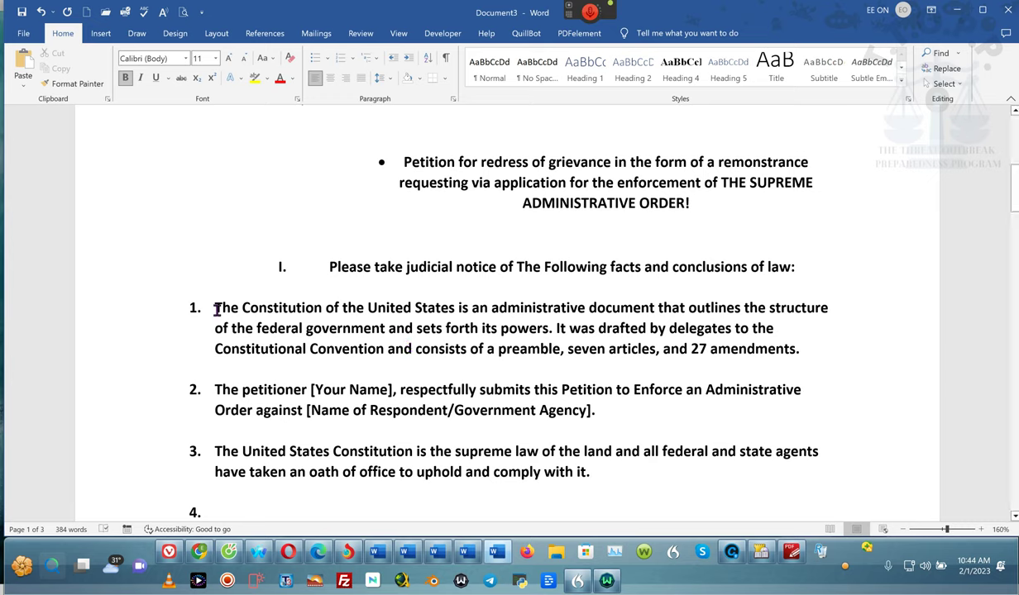
left_click_drag(213, 307, 553, 330)
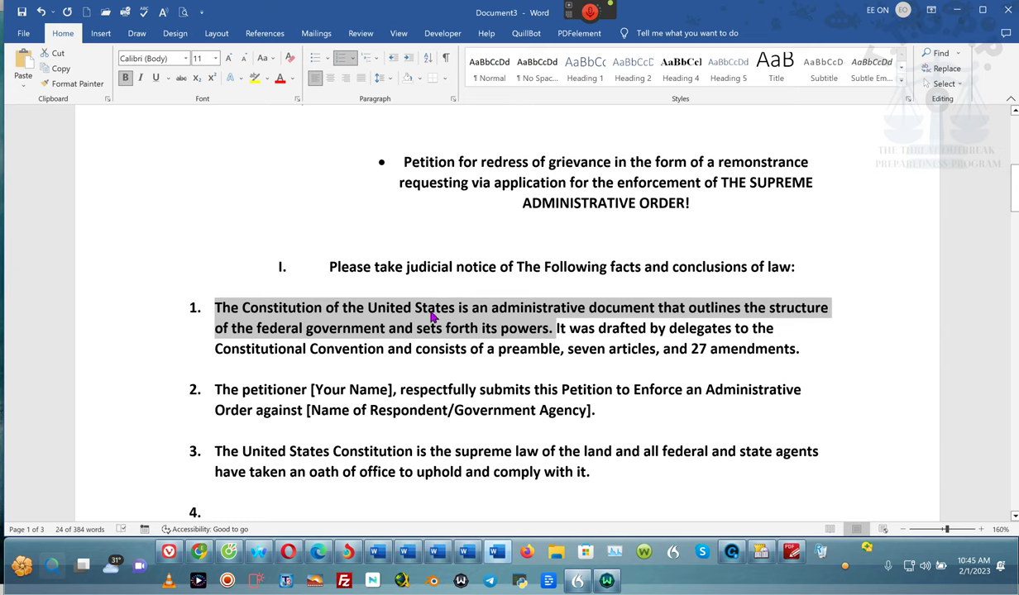
left_click(168, 549)
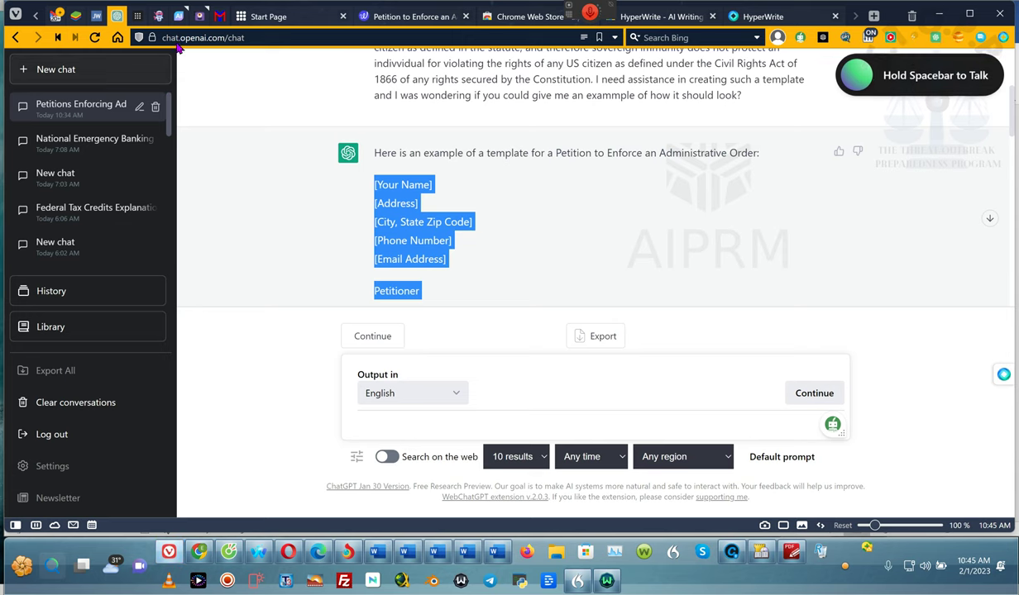
left_click(137, 16)
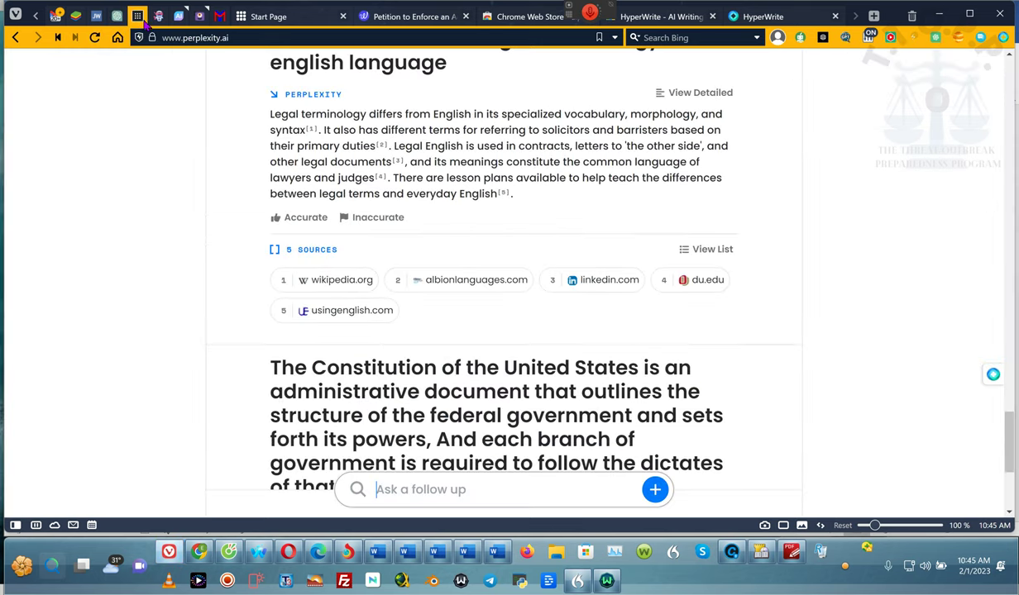
- Look through the existing Perplexity thread and paste the copied Constitution sentence as a follow-up question
scroll(368, 350, "down", 5)
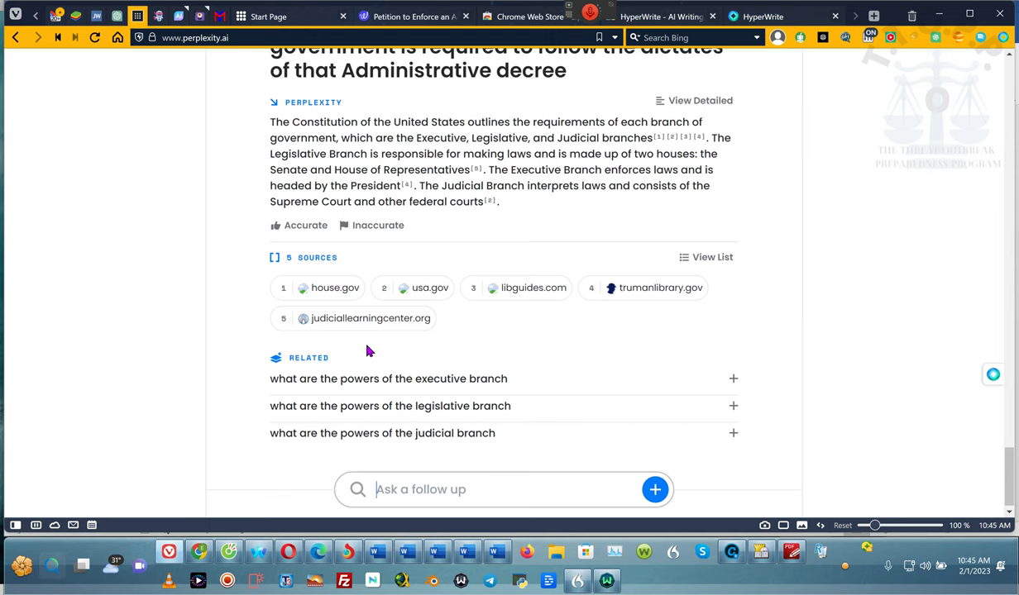
scroll(368, 350, "up", 5)
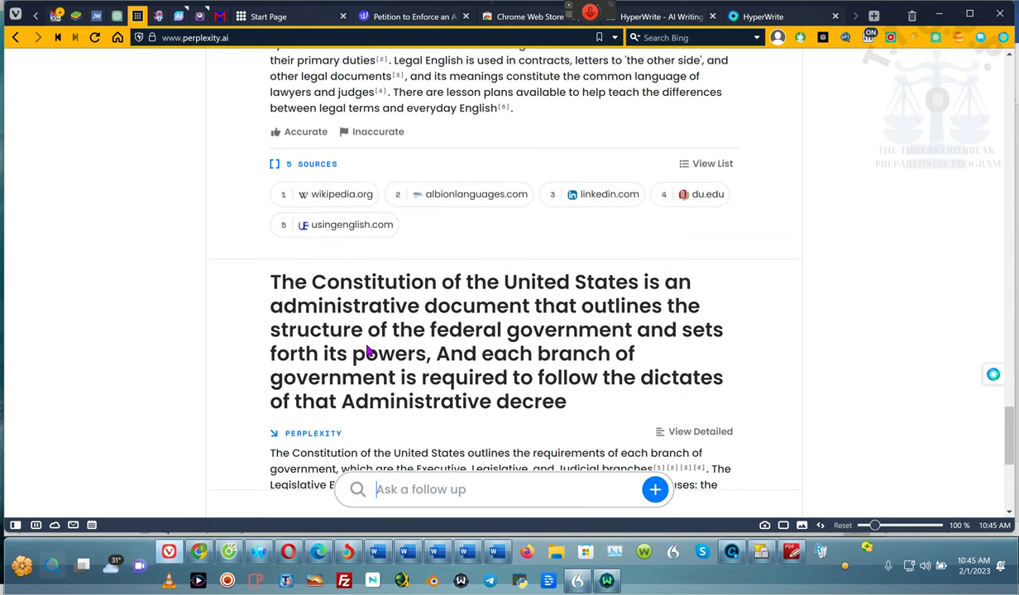
scroll(367, 346, "up", 5)
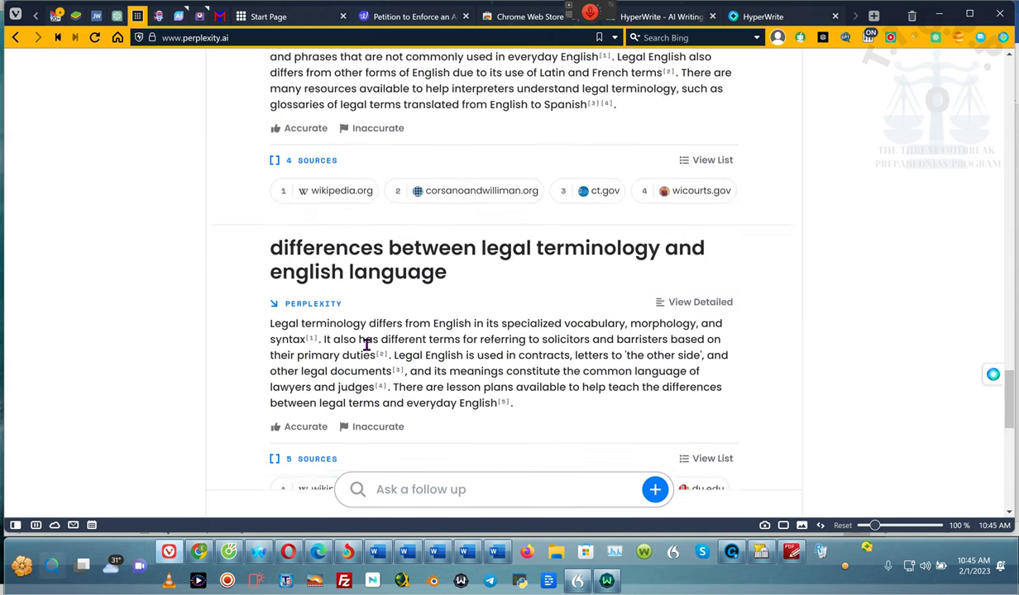
scroll(367, 345, "up", 2)
scroll(368, 351, "down", 5)
scroll(368, 350, "down", 7)
left_click(362, 492)
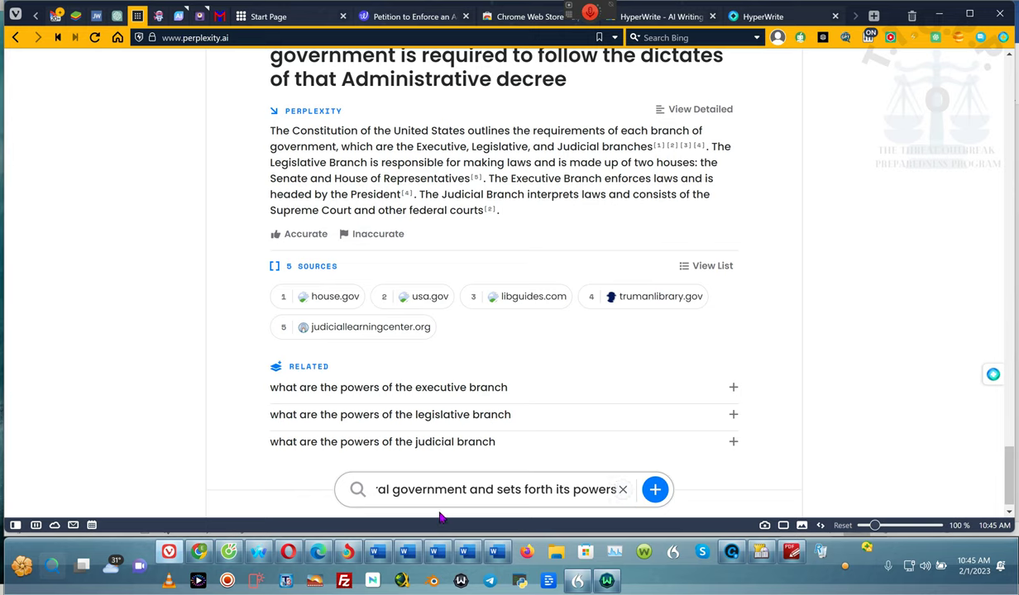
- Remove the leading "1." from the pasted Constitution sentence and submit it as the follow-up
left_click_drag(410, 490, 140, 481)
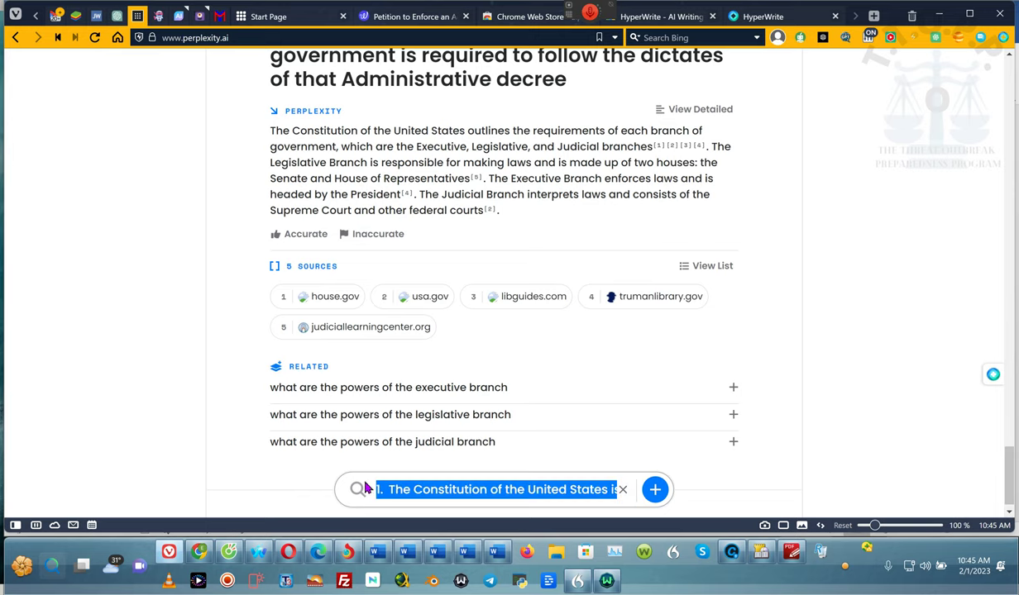
left_click(392, 489)
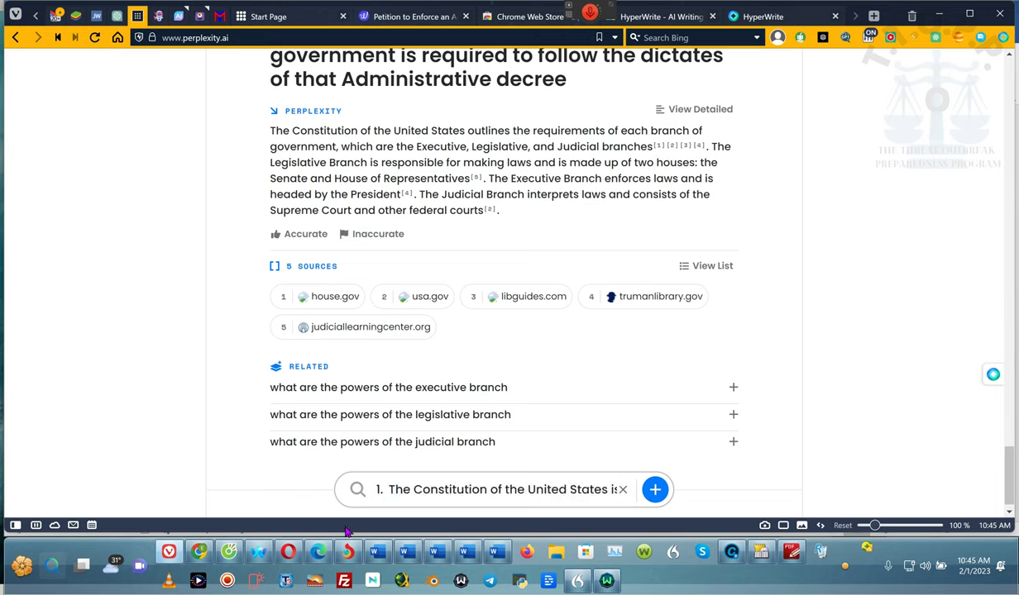
key("BackSpace")
key("BackSpace")
key("BackSpace")
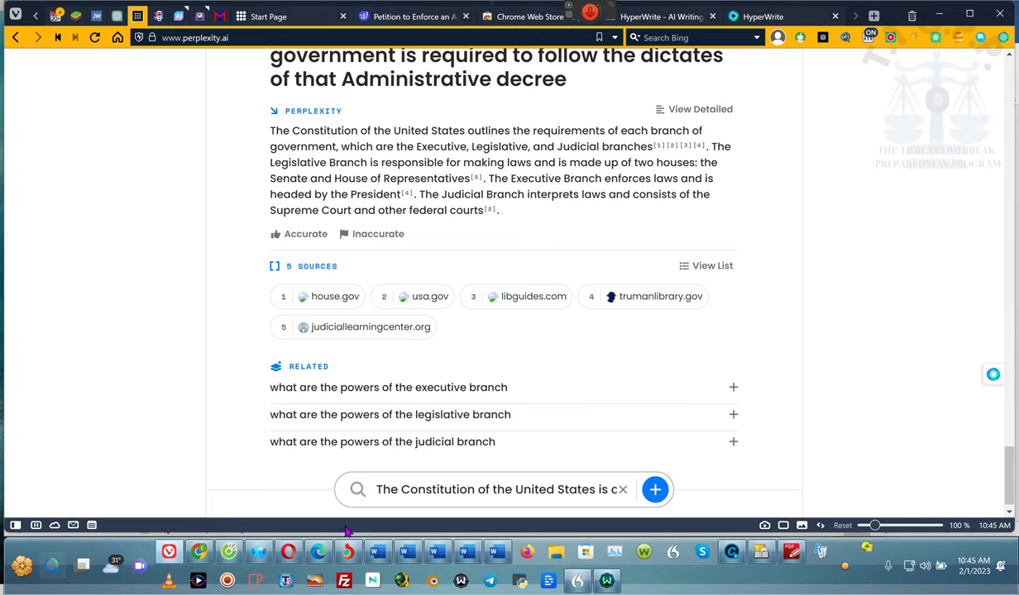
left_click(655, 490)
- Highlight the Perplexity answer paragraph about the differences between legal terminology and English language
scroll(546, 327, "up", 10)
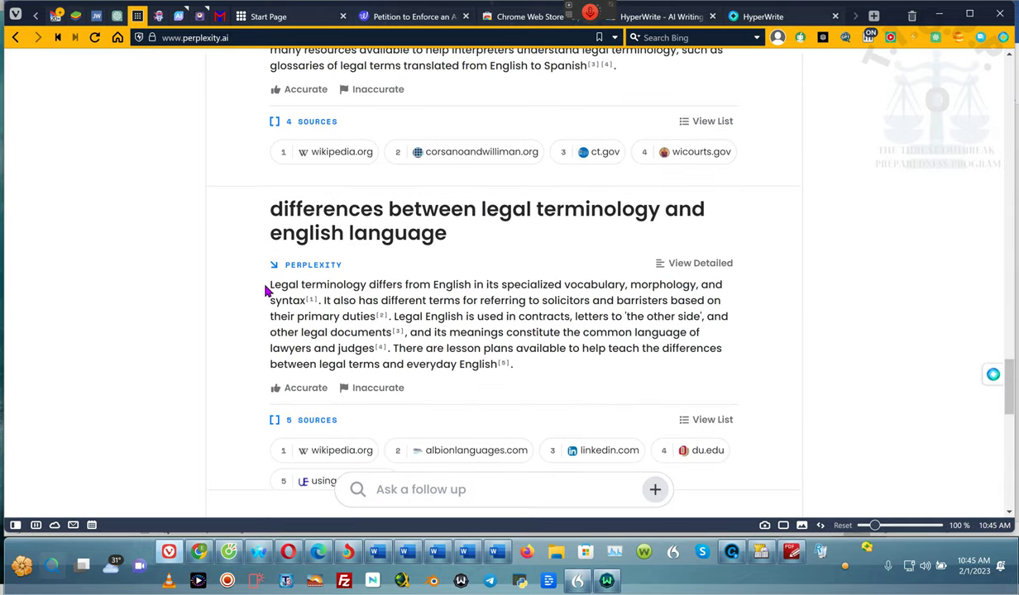
left_click_drag(270, 286, 521, 364)
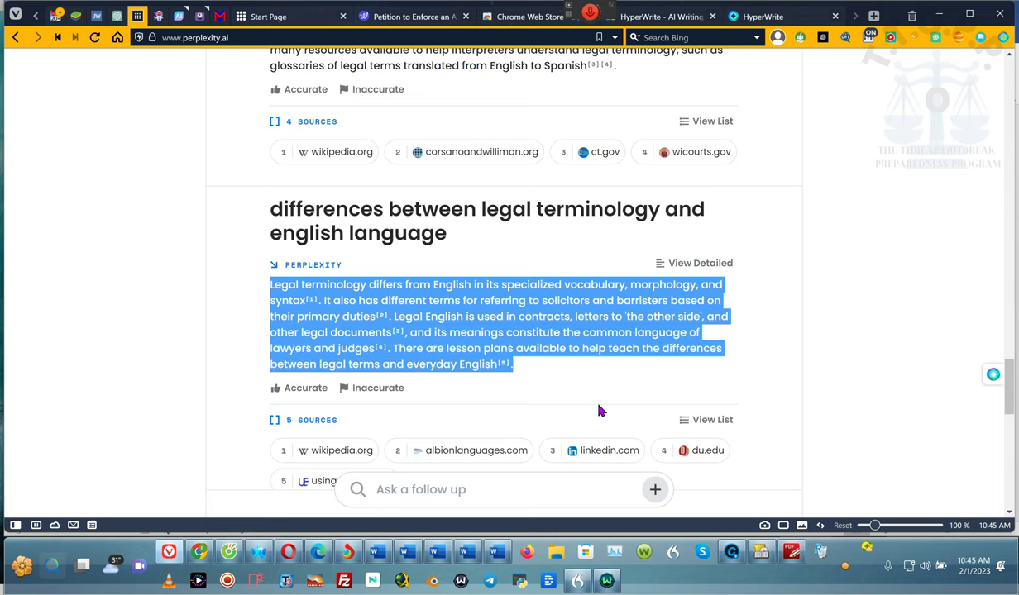
- Switch to the Word document Document3 and review the petition's numbered facts and the empty list items
scroll(600, 411, "down", 4)
scroll(599, 403, "down", 2)
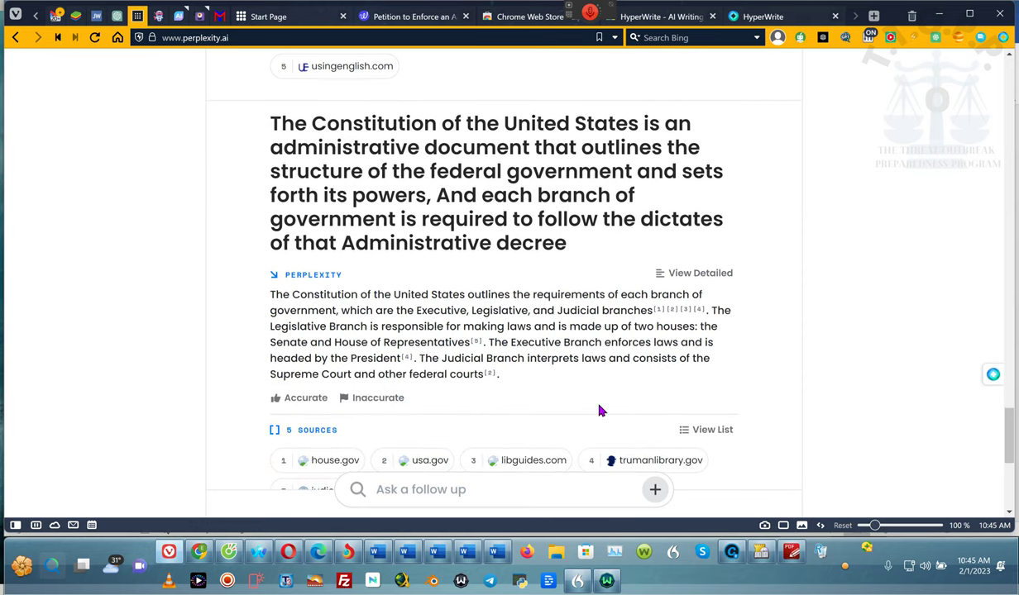
scroll(600, 411, "up", 2)
mouse_move(499, 558)
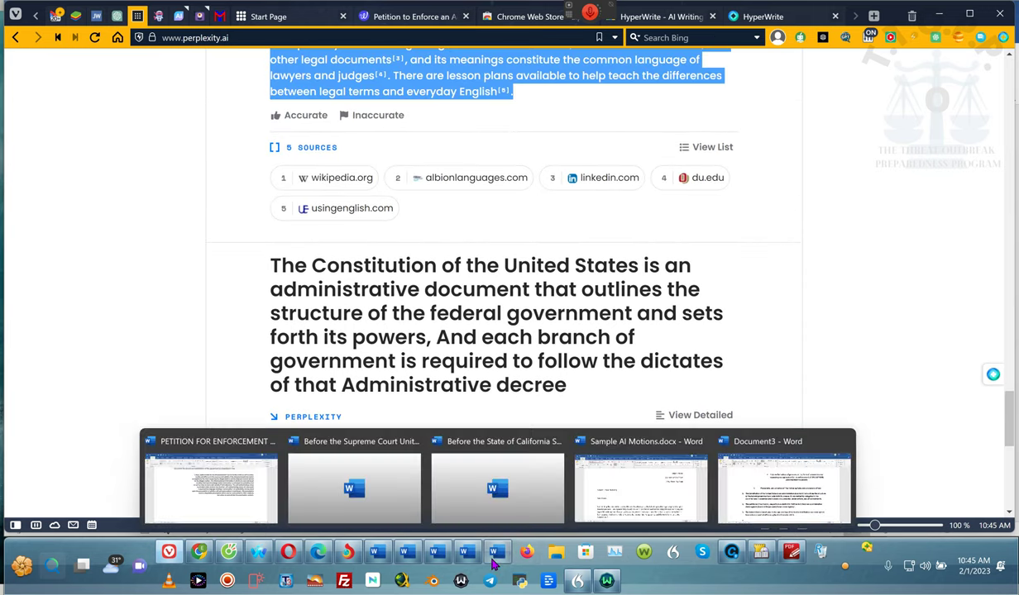
left_click(496, 556)
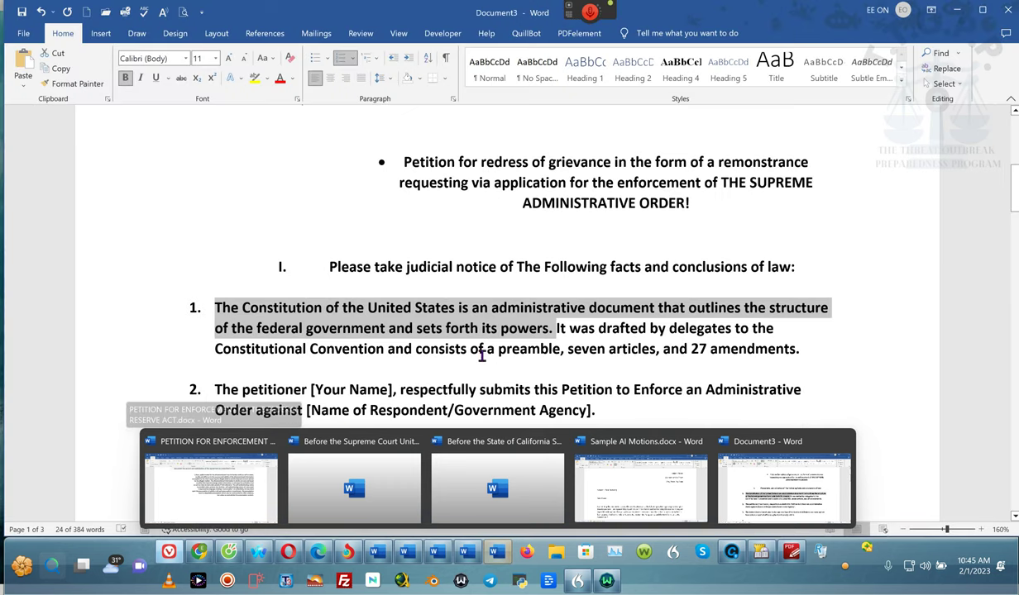
left_click(828, 344)
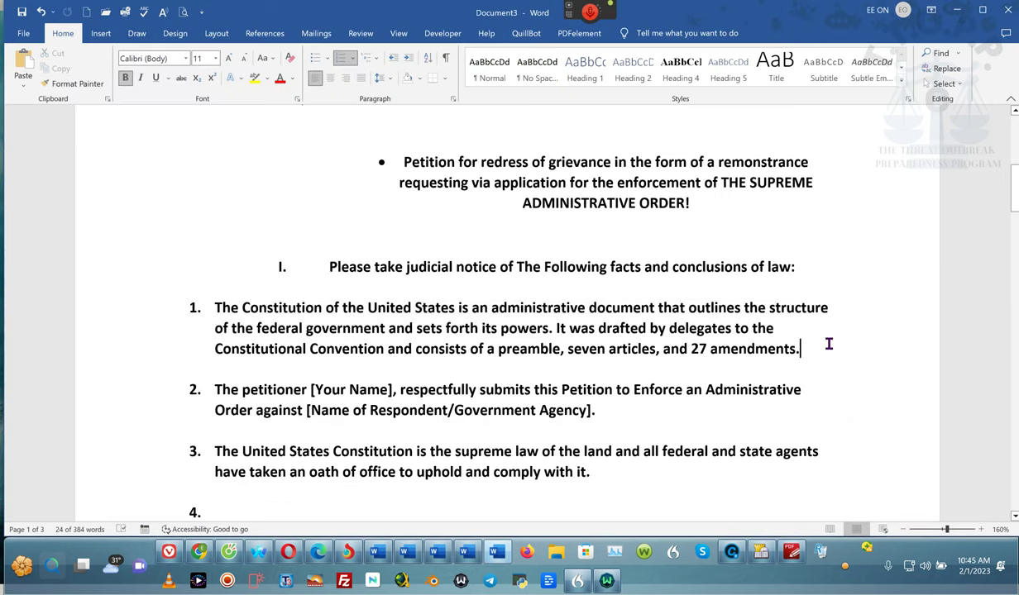
scroll(580, 403, "down", 4)
scroll(582, 396, "down", 5)
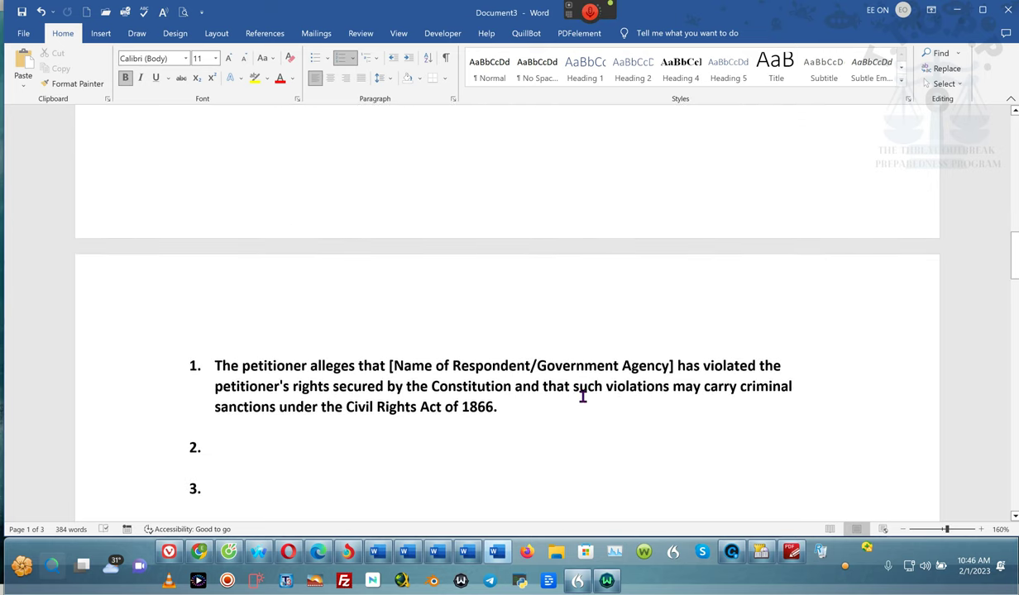
scroll(582, 397, "up", 5)
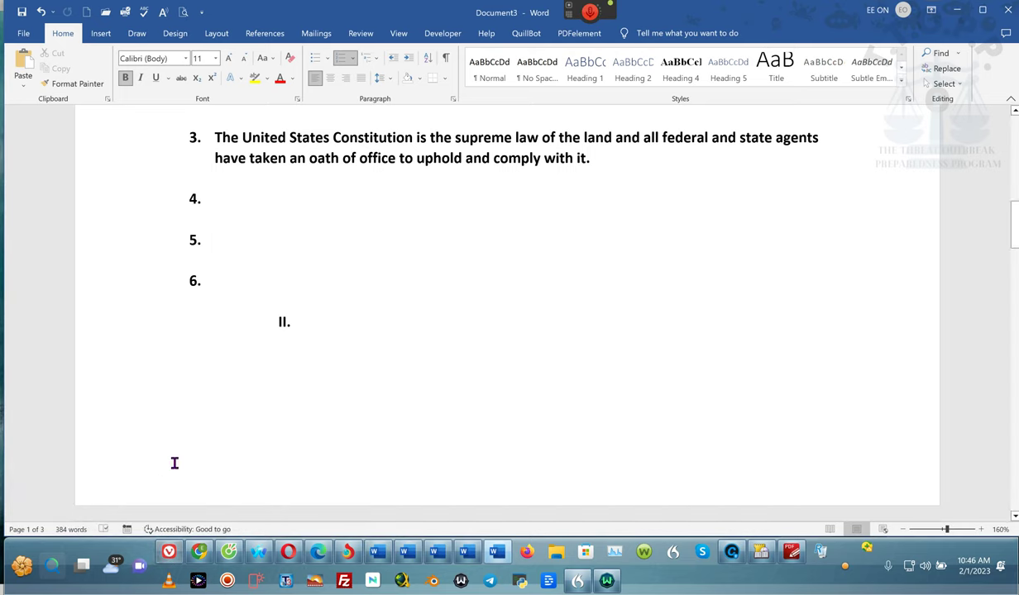
- Switch back to Perplexity in the browser and copy the full answer on differences between legal terminology and English language
mouse_move(171, 551)
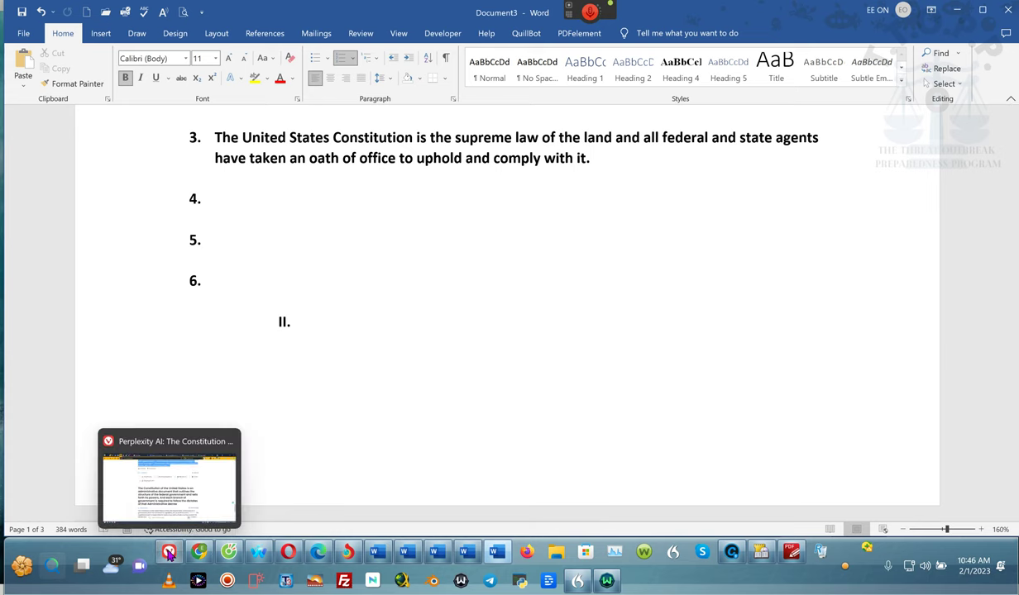
left_click(174, 498)
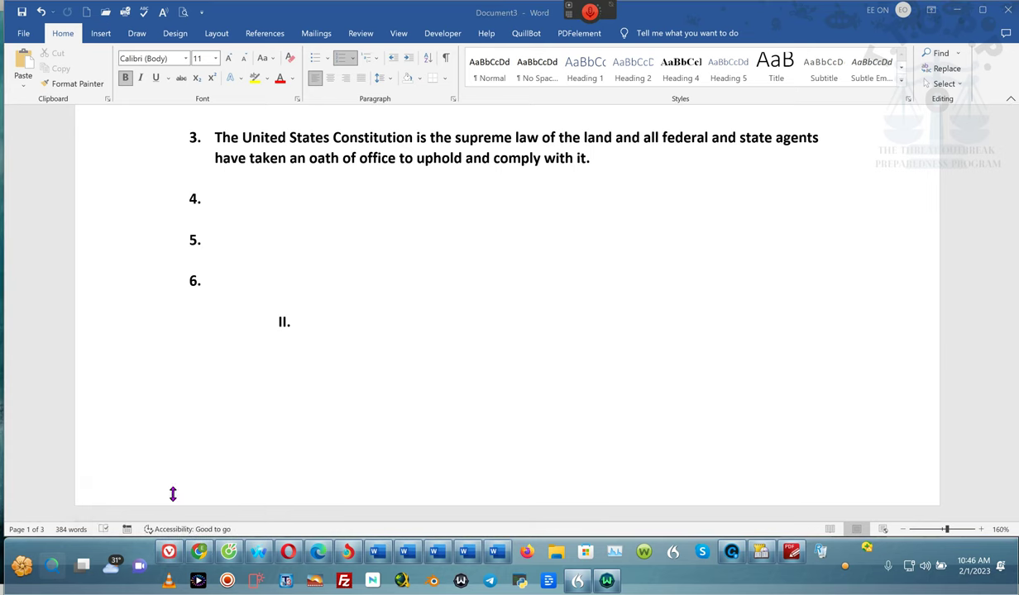
left_click(275, 289)
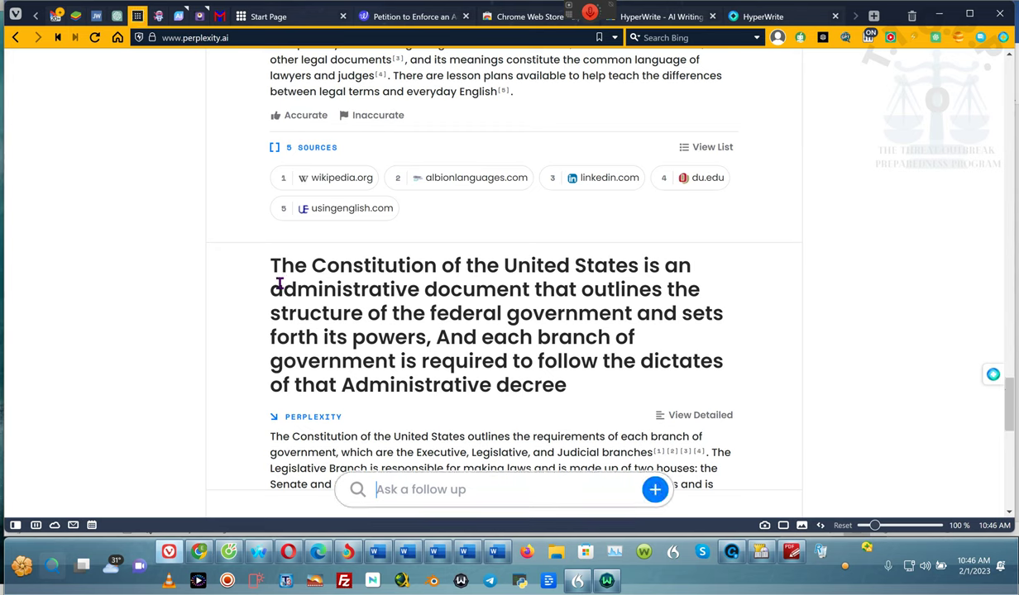
scroll(319, 331, "down", 4)
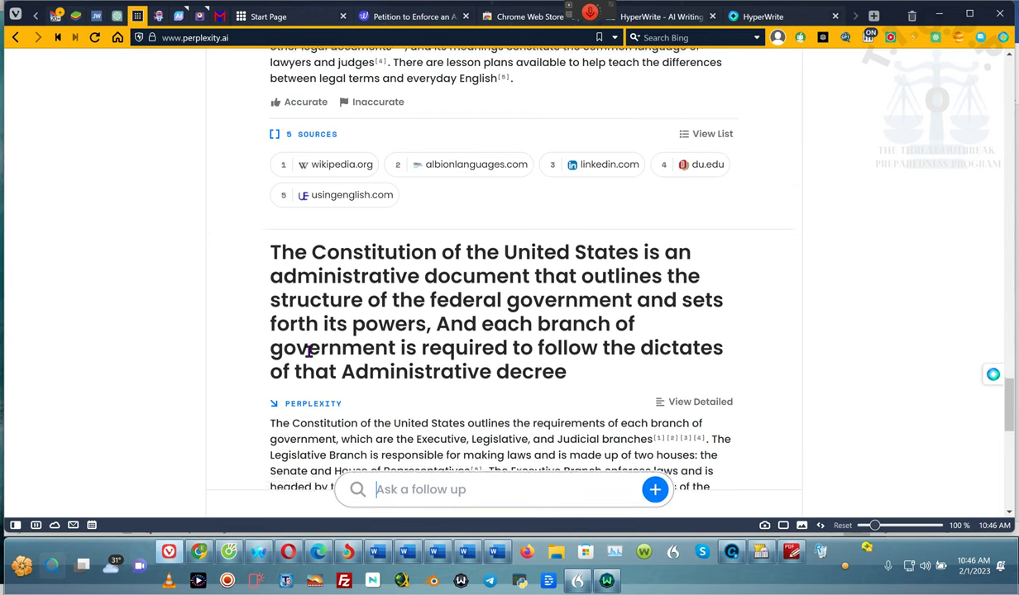
scroll(308, 351, "down", 3)
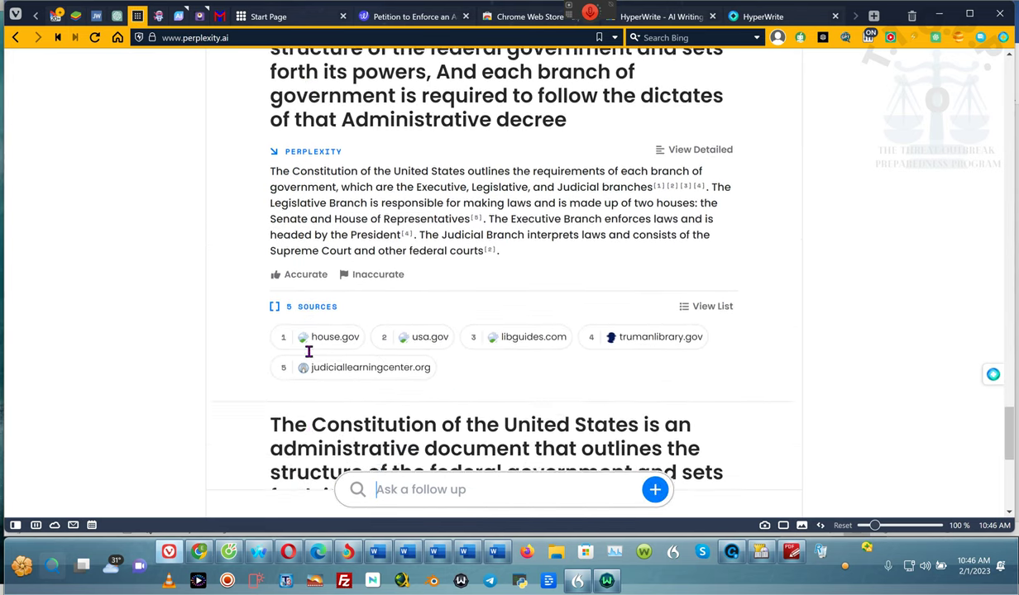
scroll(309, 351, "up", 15)
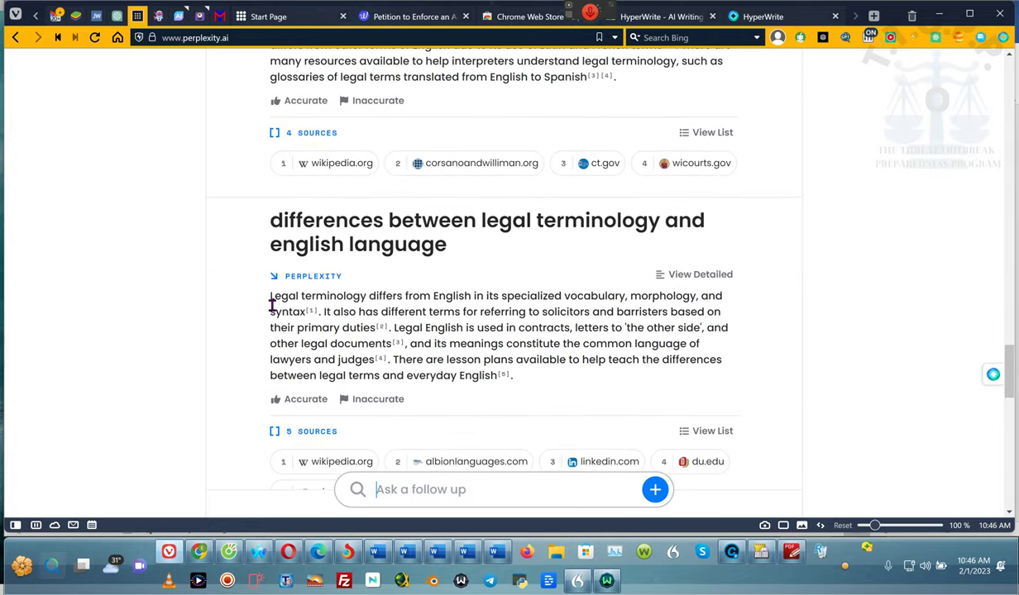
left_click_drag(271, 297, 558, 377)
key("ctrl+c")
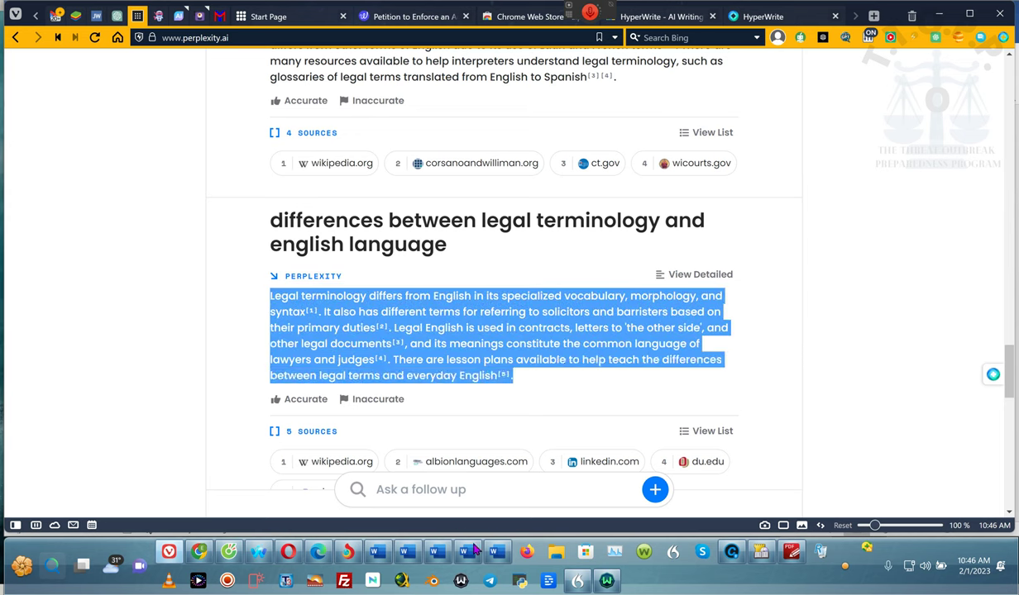
- Switch to Document3 in Word and paste the copied legal terminology paragraph as item 5 of the numbered list
left_click(497, 554)
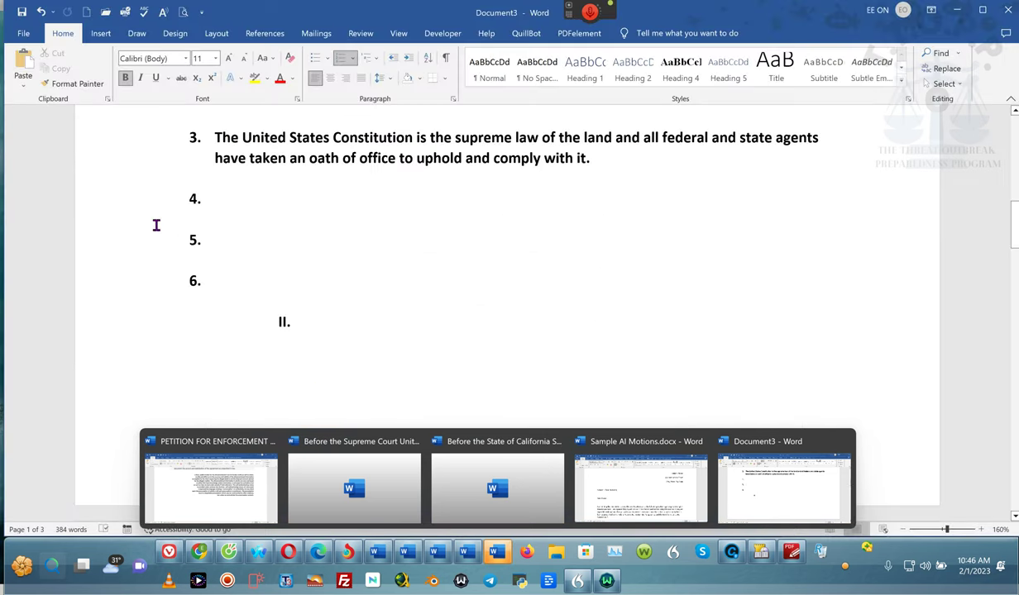
left_click(23, 83)
left_click(61, 120)
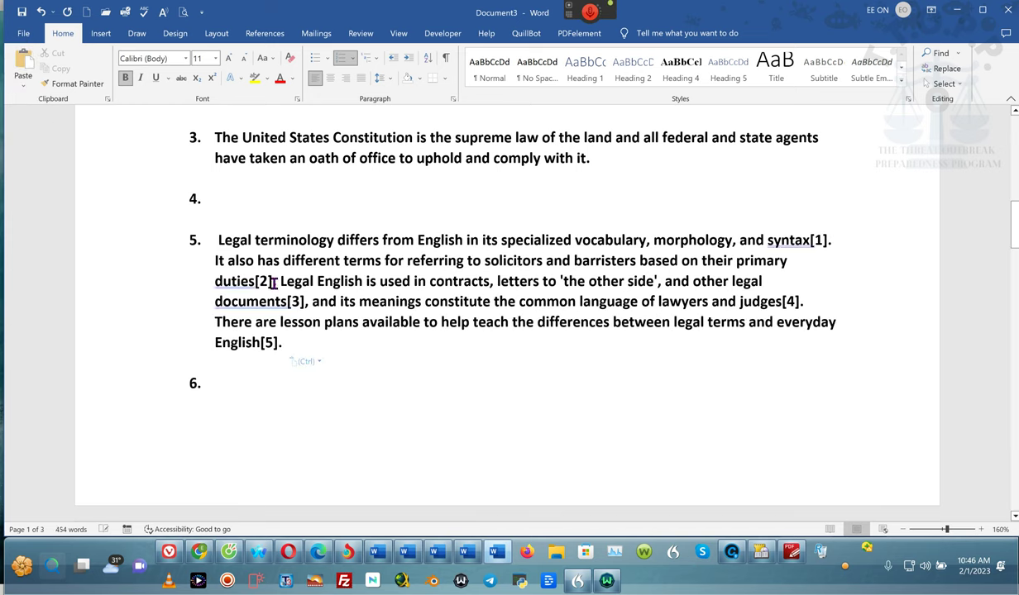
- Delete the citation markers [2], [4] and [5] from the legal terminology paragraph in item 5
left_click_drag(273, 282, 249, 285)
key("Delete")
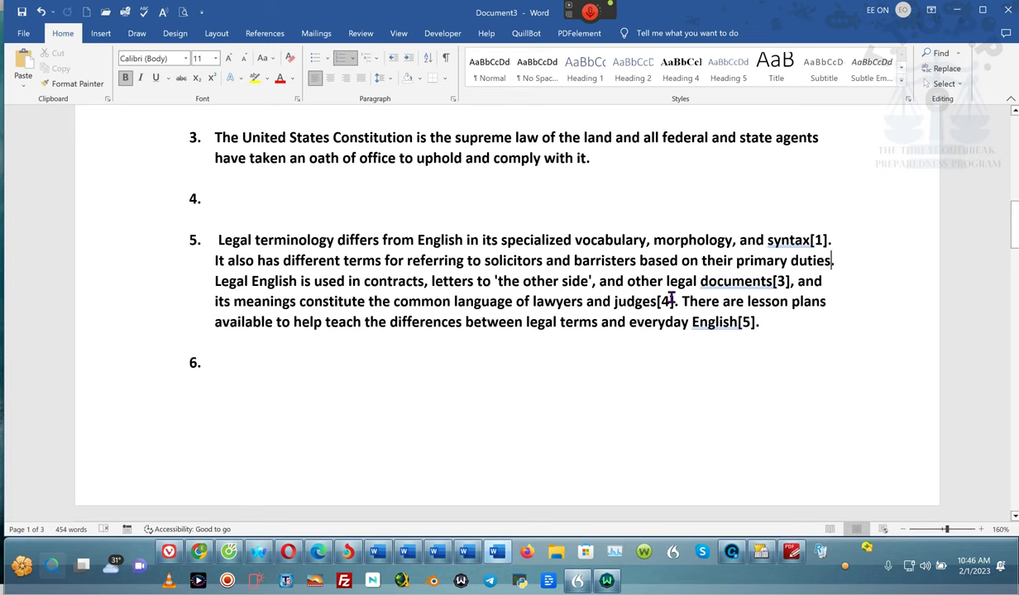
mouse_move(674, 301)
left_mouse_down()
mouse_move(633, 302)
mouse_move(659, 302)
left_mouse_up()
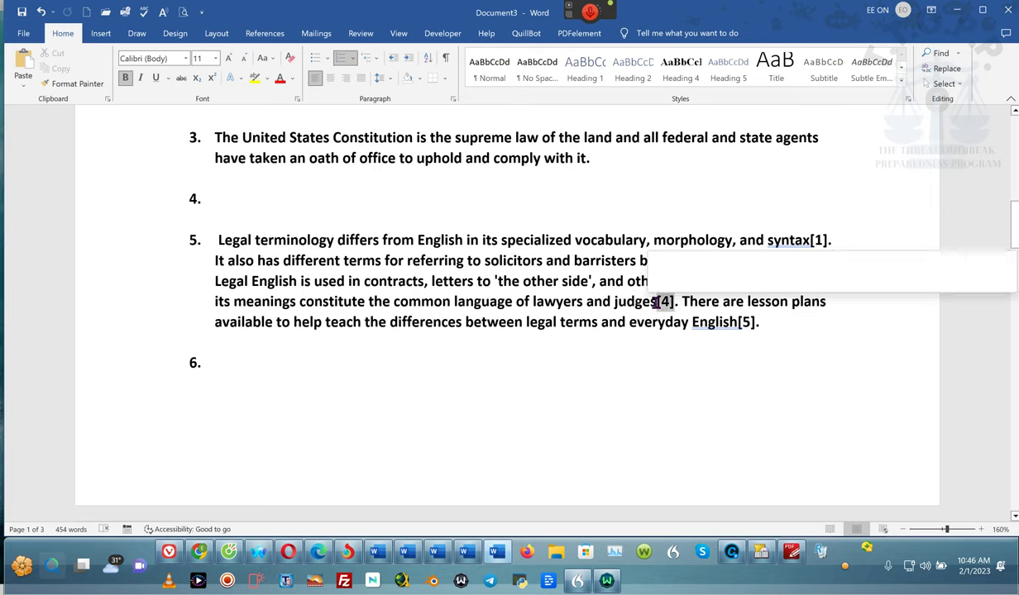
key("Delete")
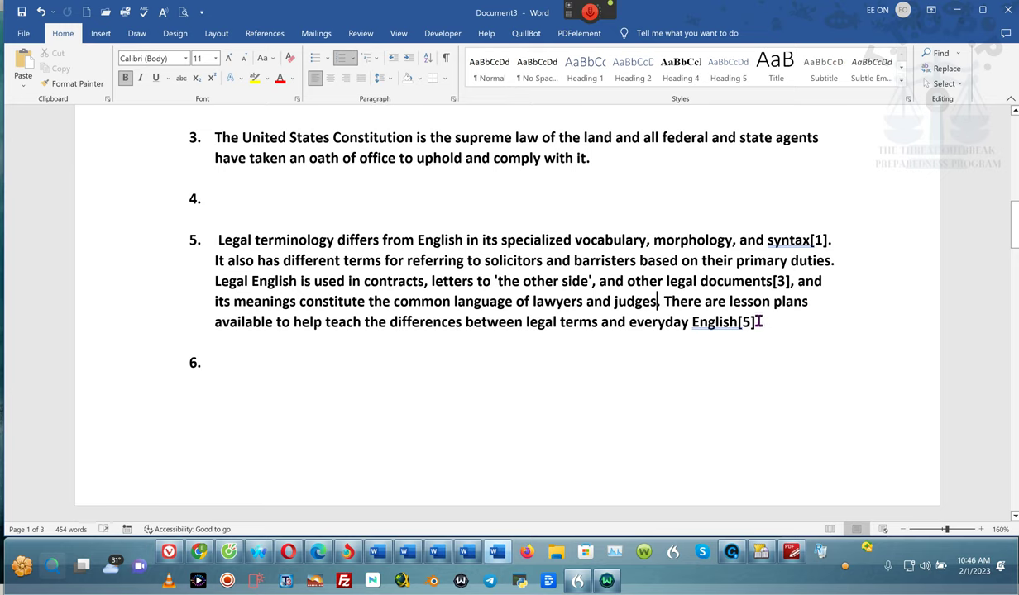
left_click_drag(756, 323, 733, 325)
key("Delete")
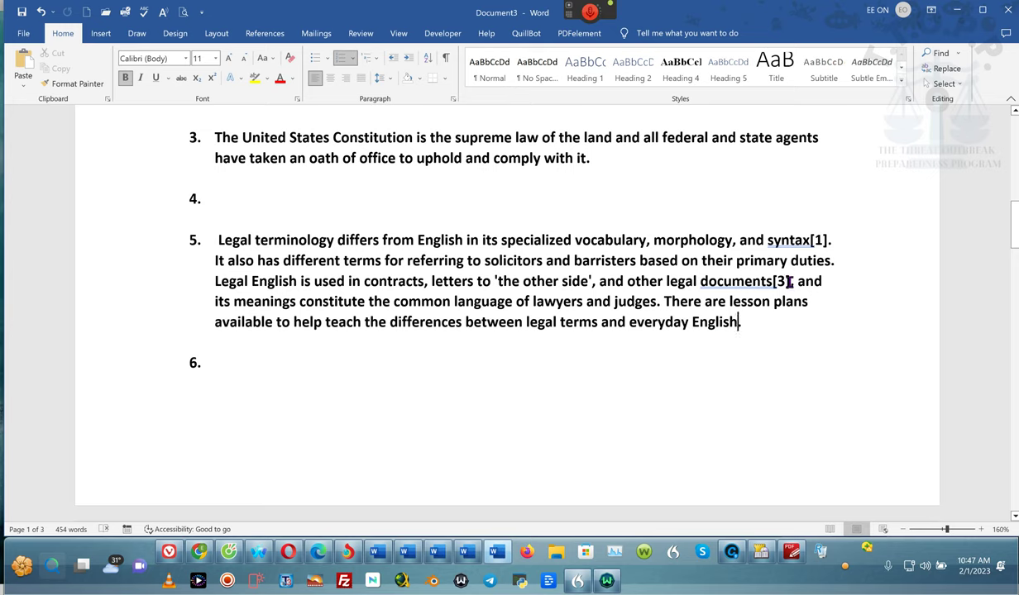
- Delete the citation markers [3] and [1] and the leading space from the paragraph in item 5
left_click_drag(790, 281, 755, 290)
left_click(782, 284)
left_click(779, 283)
double_click(779, 284)
key("Delete")
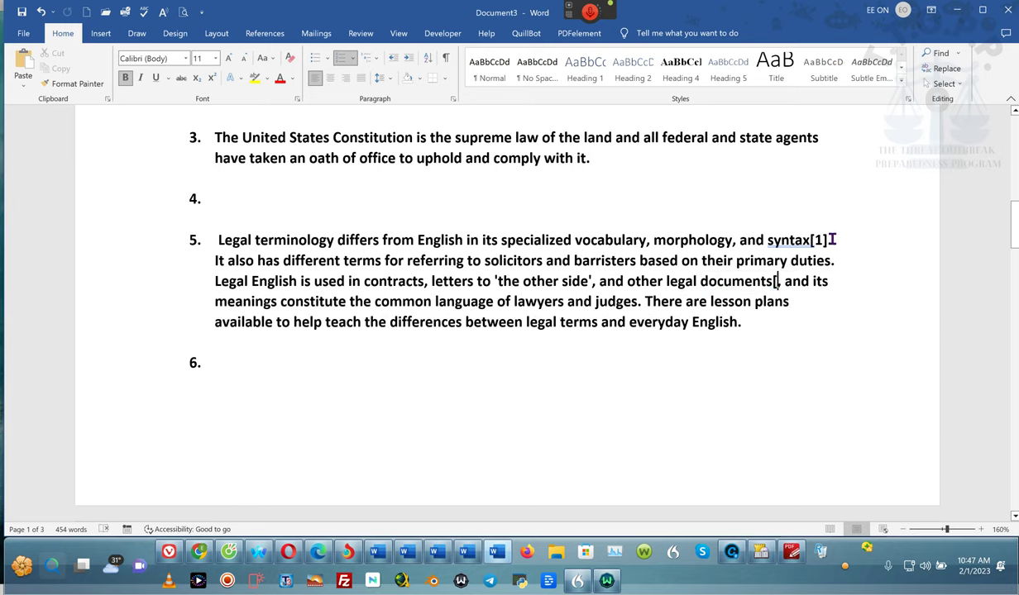
key("BackSpace")
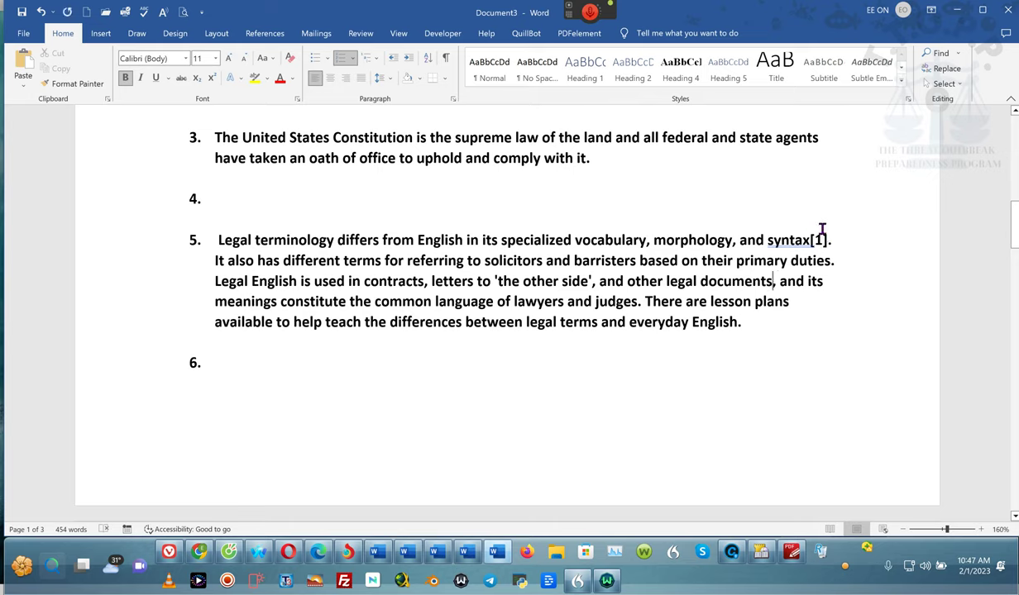
left_click_drag(827, 240, 809, 239)
key("BackSpace")
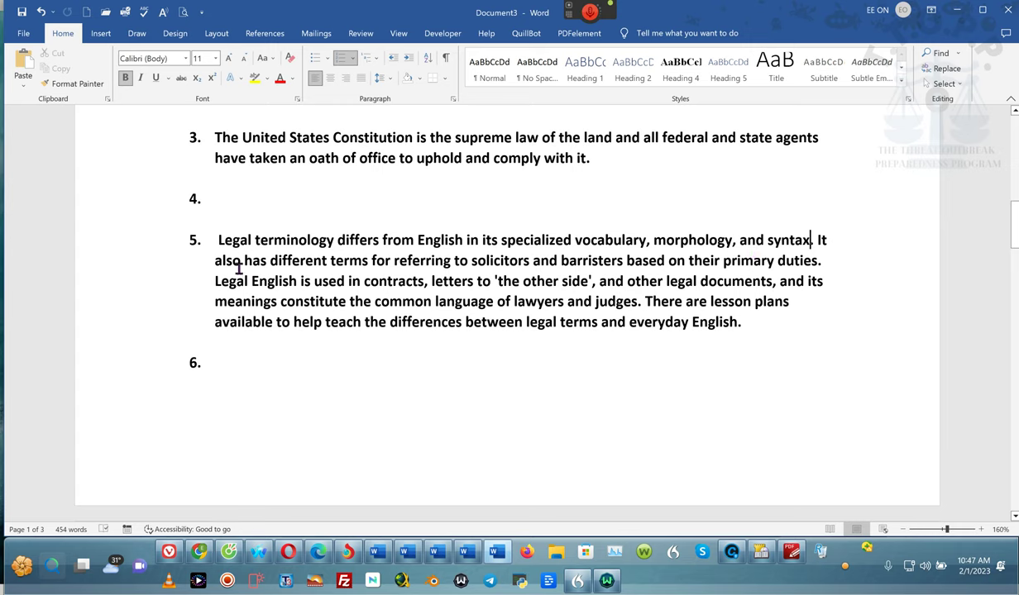
left_click(218, 241)
key("BackSpace")
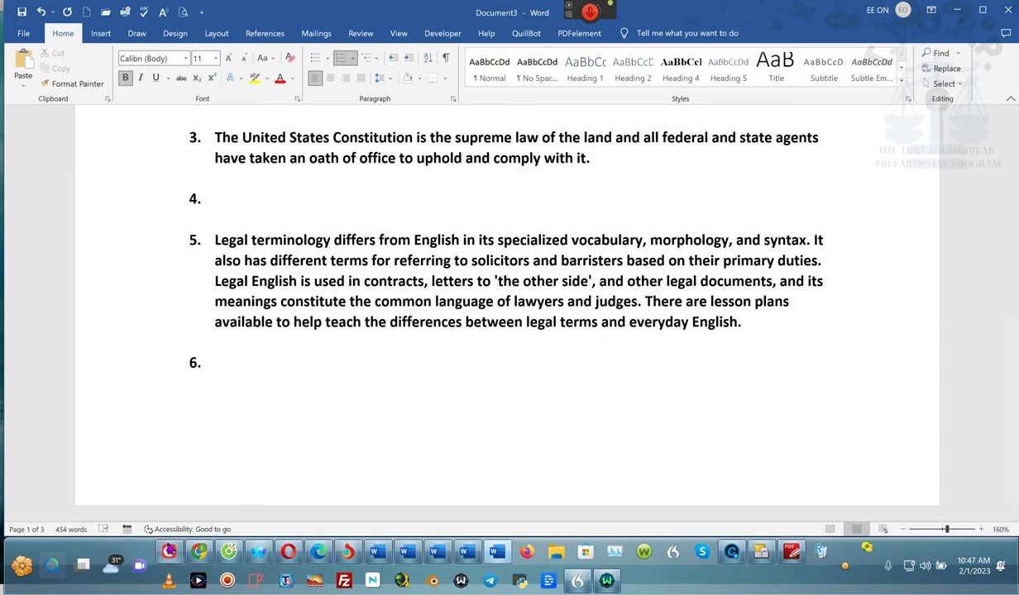
- Switch to Perplexity in the browser and find the answer on the Constitution outlining the federal government's structure and powers
mouse_move(170, 551)
left_click(166, 559)
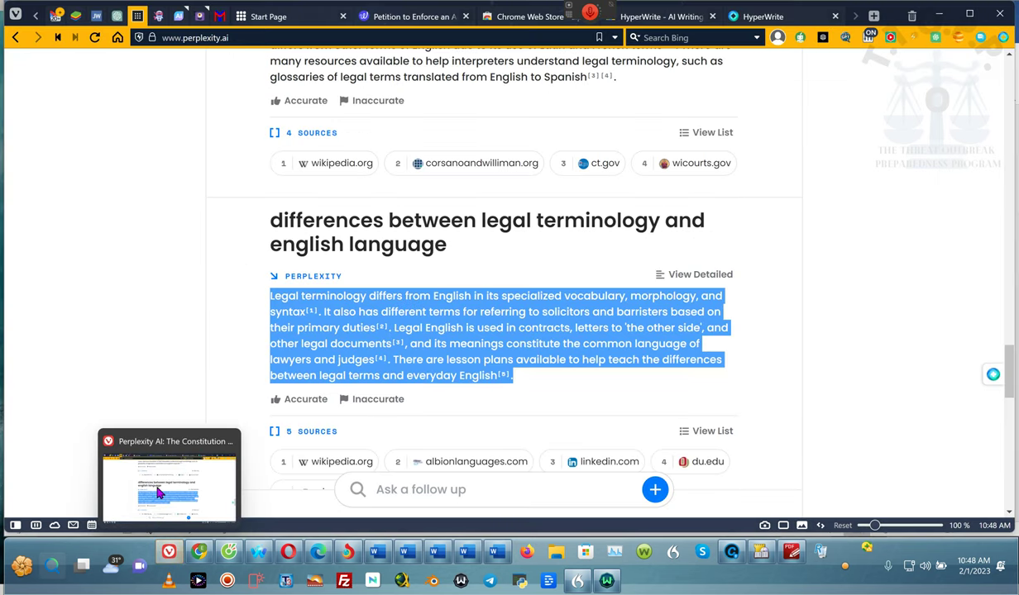
scroll(610, 418, "down", 8)
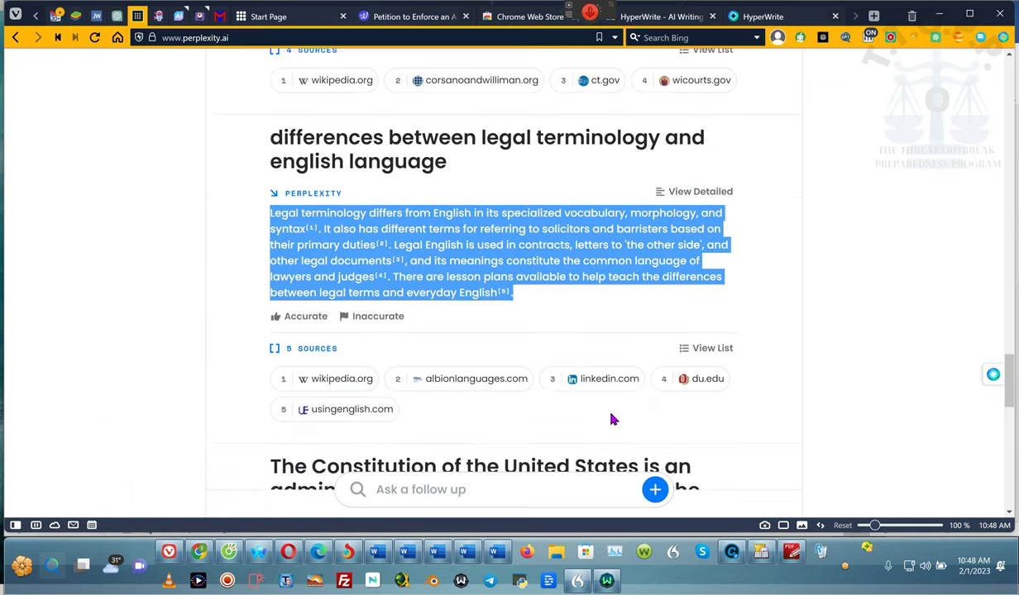
scroll(610, 420, "down", 5)
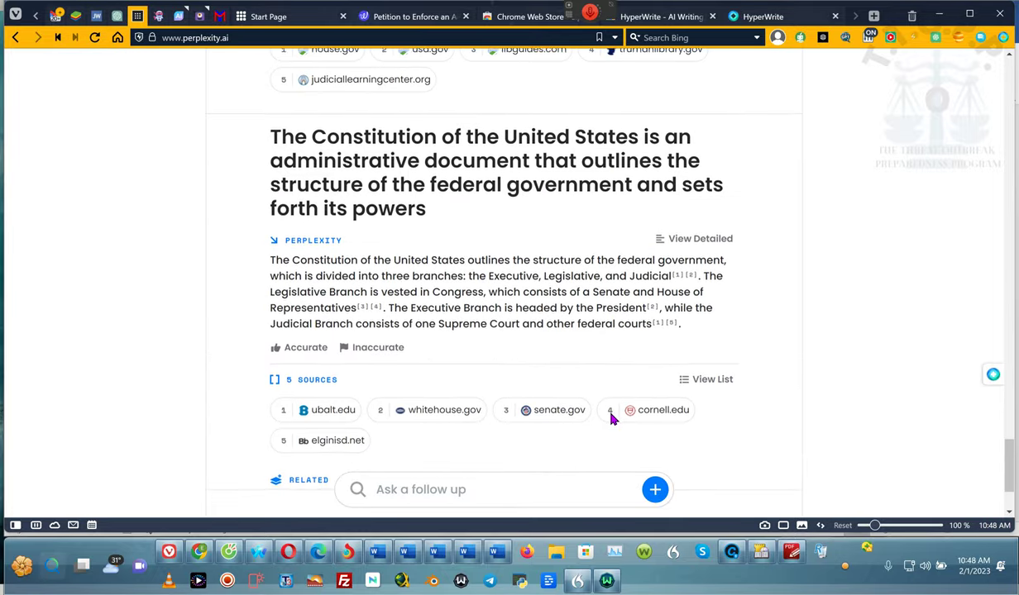
scroll(610, 420, "up", 2)
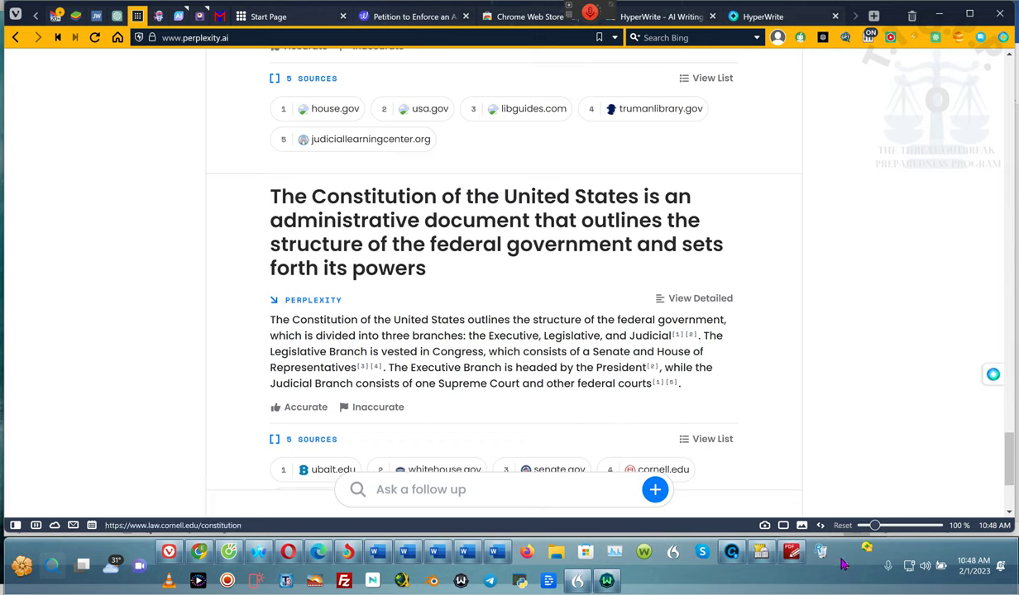
left_click(845, 567)
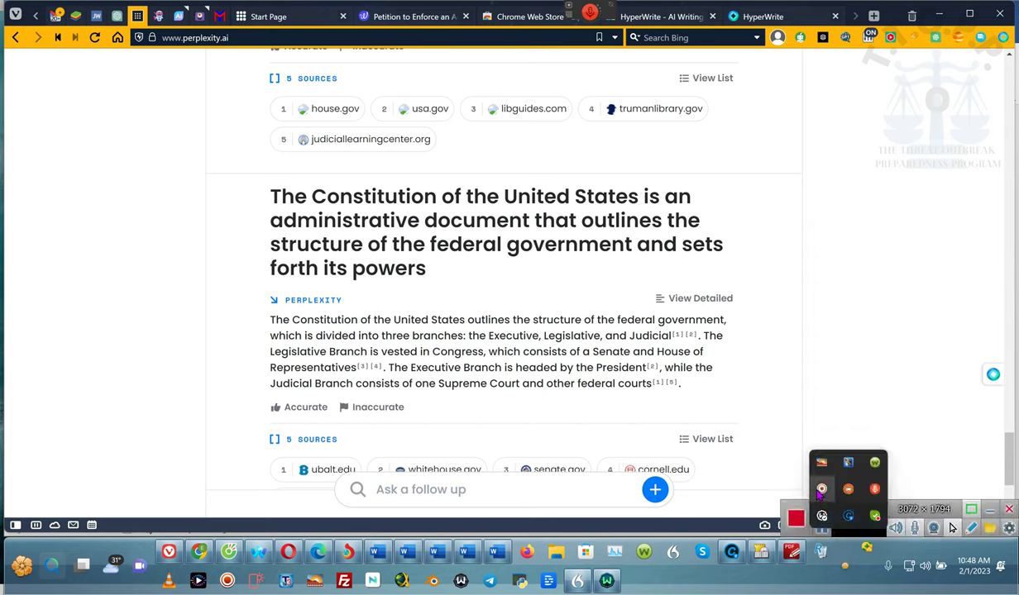
left_click(821, 490)
- Show the detailed version of the answer on the Constitution's structure and powers, and copy its full text
scroll(425, 407, "down", 1)
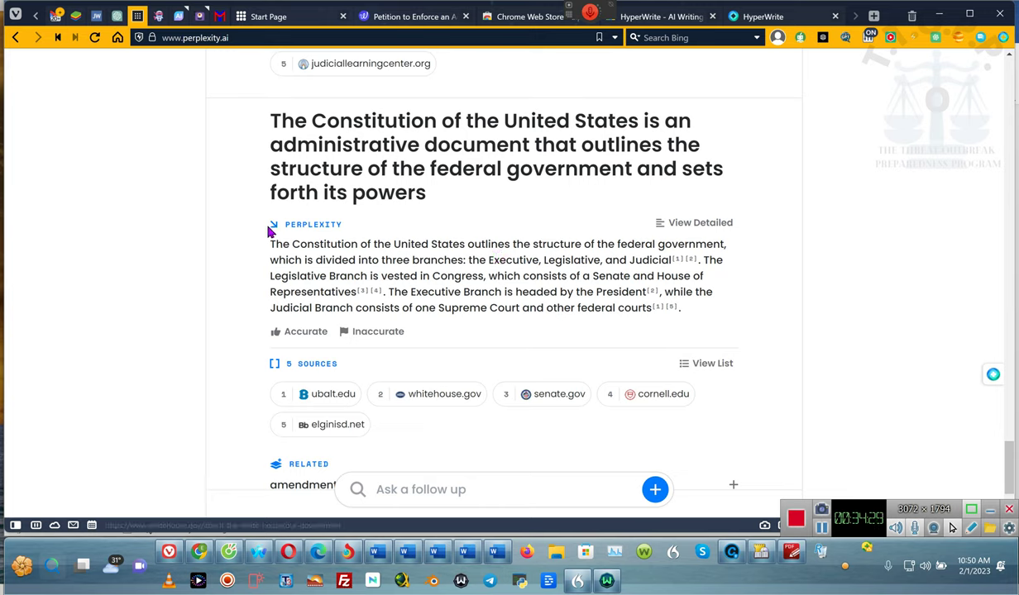
left_click(700, 224)
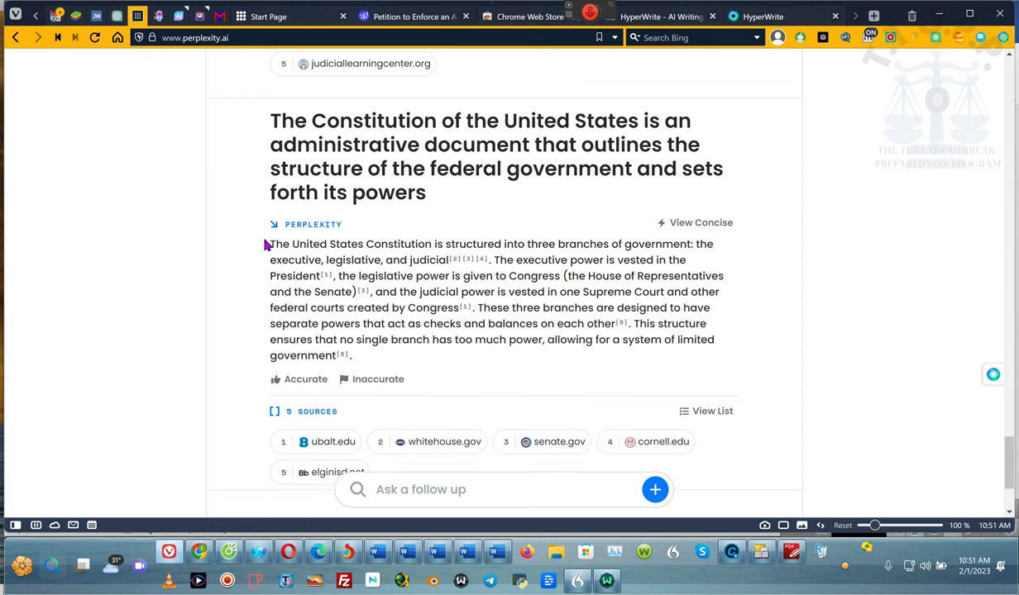
left_click_drag(272, 243, 437, 367)
key("ctrl+c")
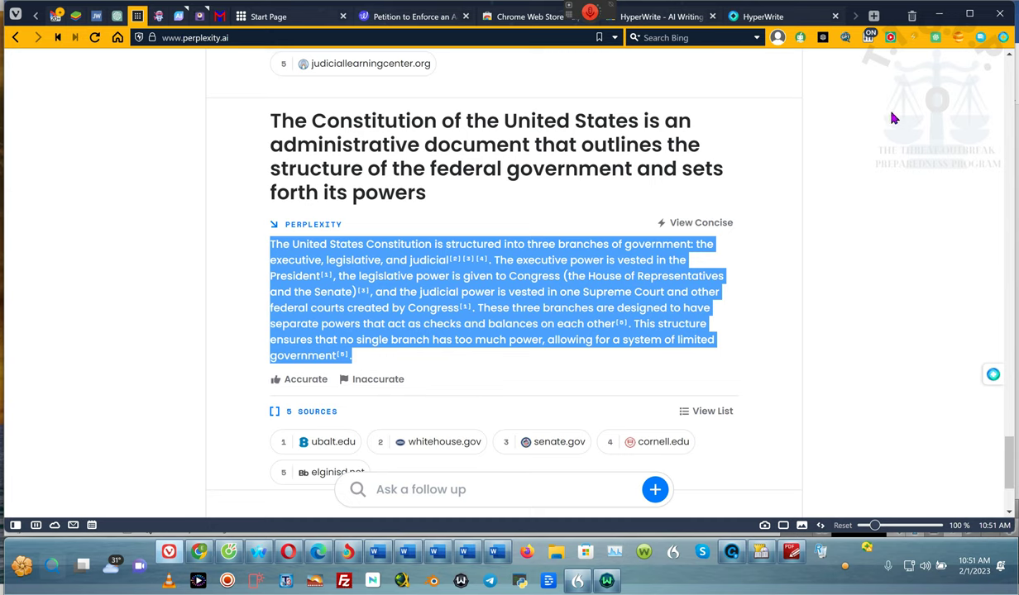
- Switch back to Word and delete the sentence about the Constitutional Convention, preamble, articles and amendments from item 1
left_click(938, 16)
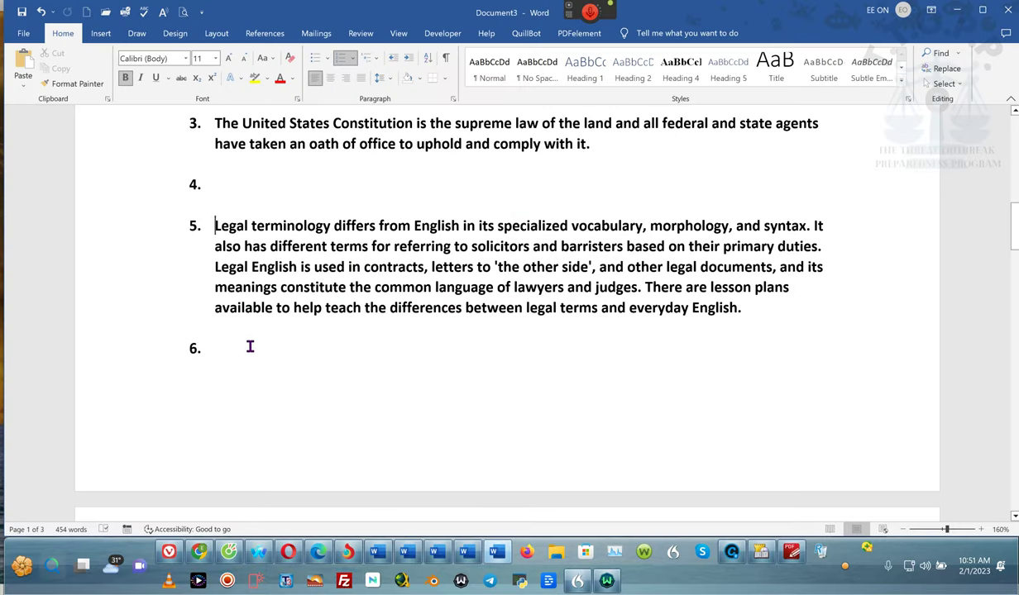
scroll(251, 347, "up", 9)
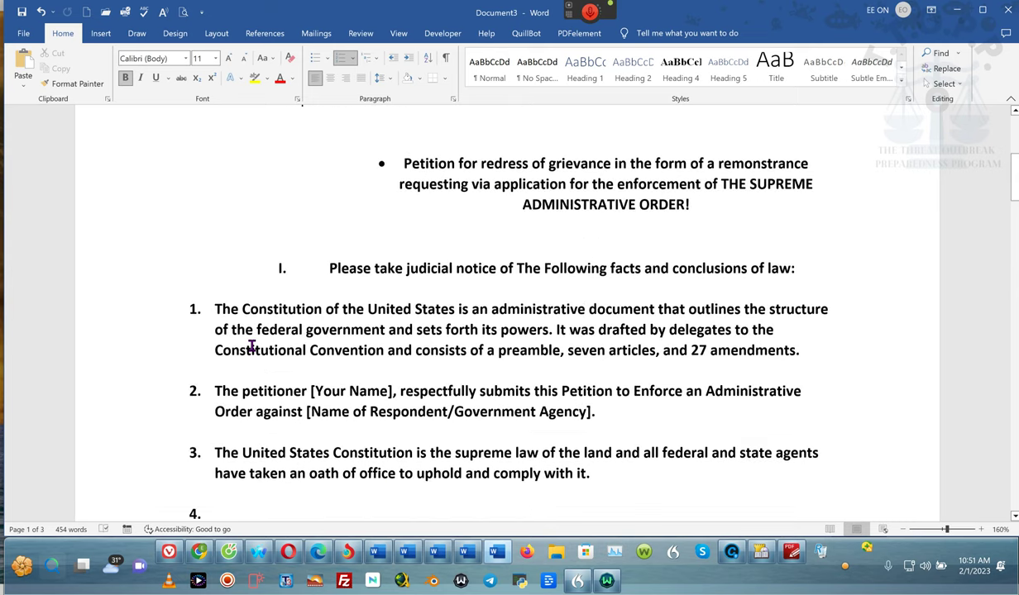
scroll(252, 346, "down", 3)
scroll(252, 347, "down", 2)
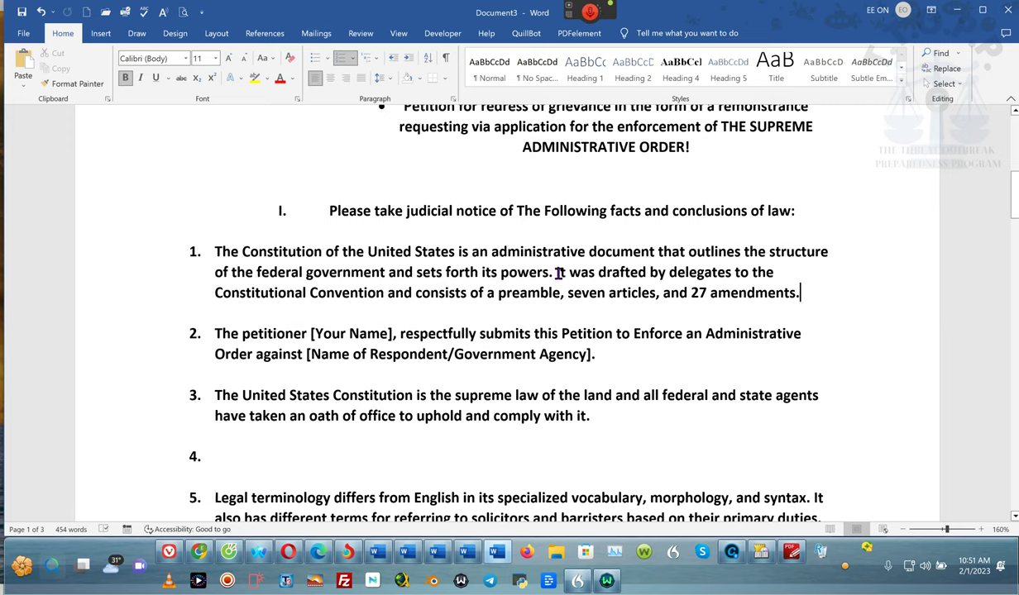
left_click_drag(556, 272, 797, 296)
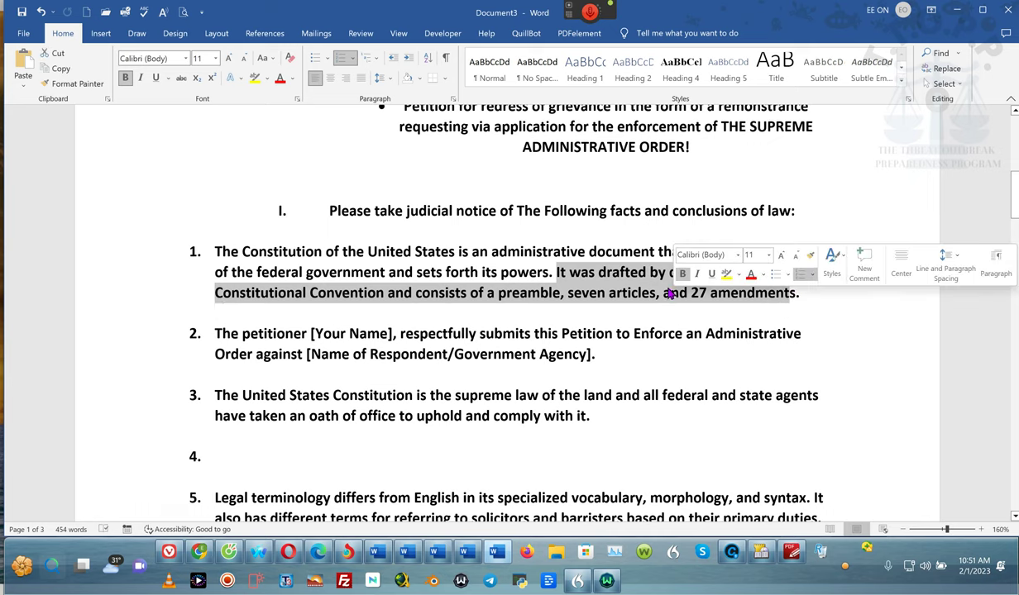
key("BackSpace")
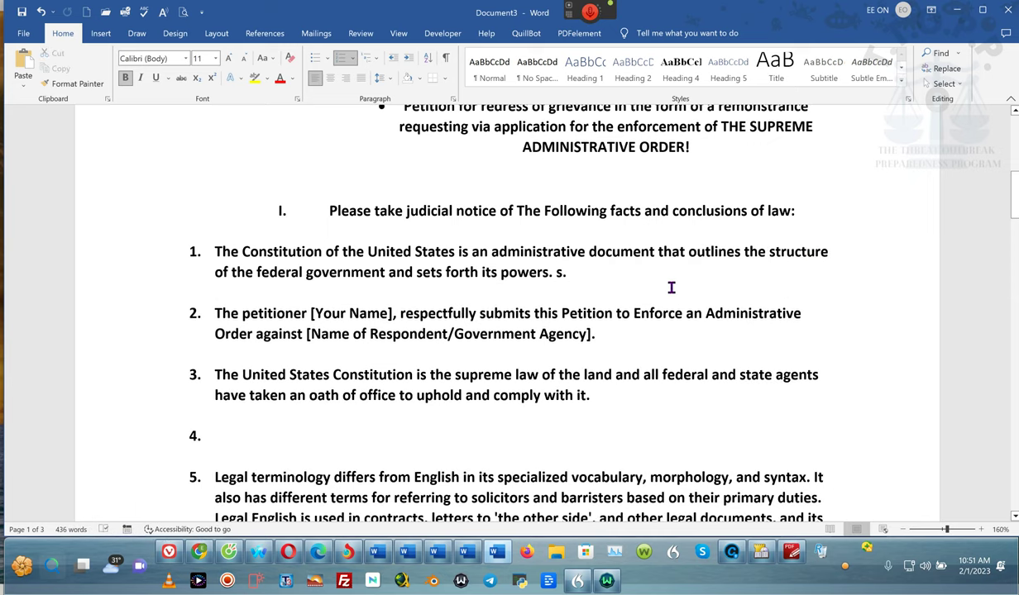
key("Delete")
key("Delete")
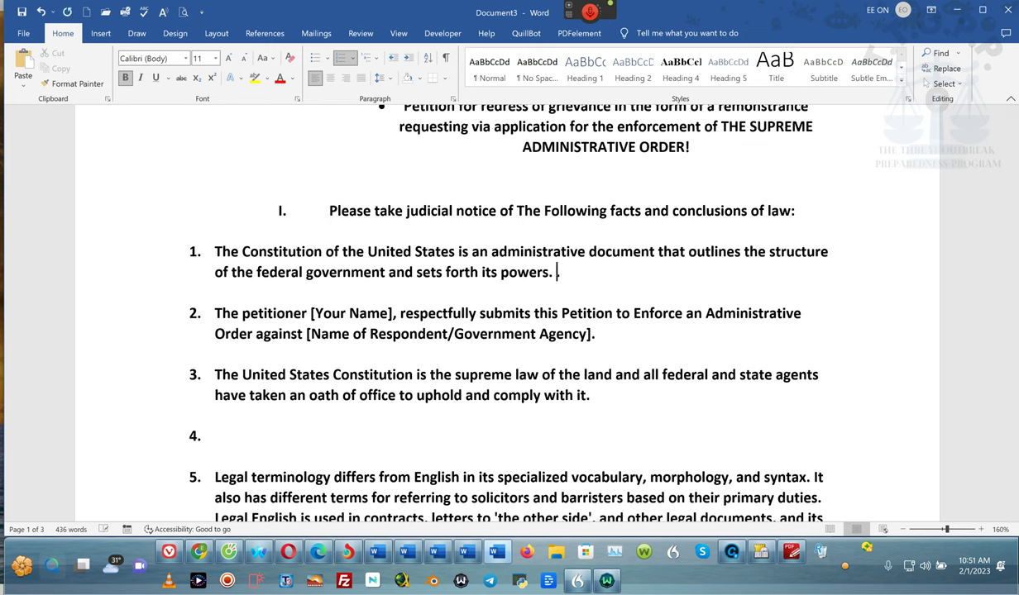
- Paste the copied Perplexity answer on the three branches of government as text only at the end of item 1
left_click(24, 34)
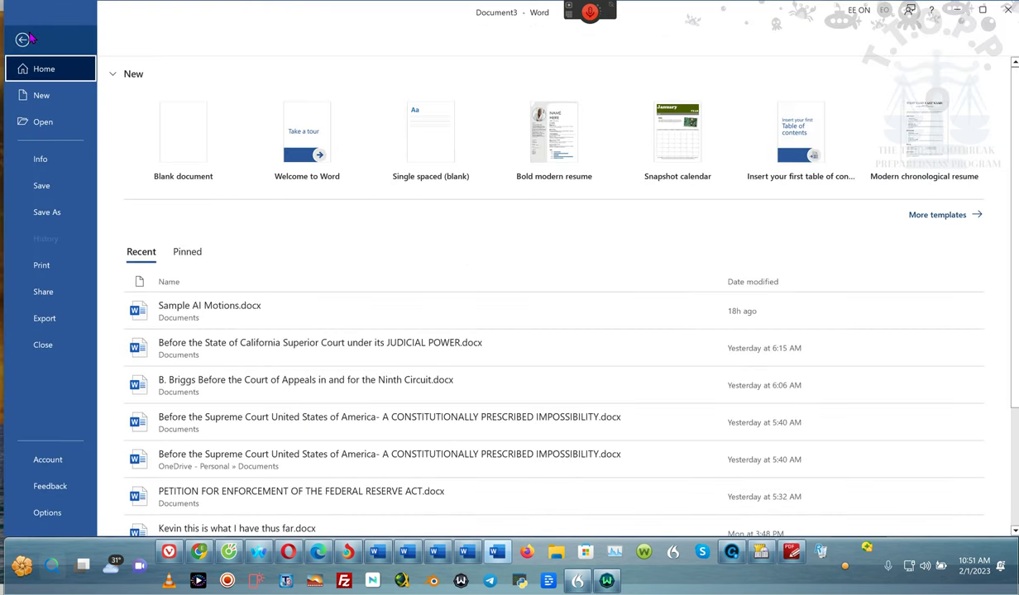
left_click(23, 39)
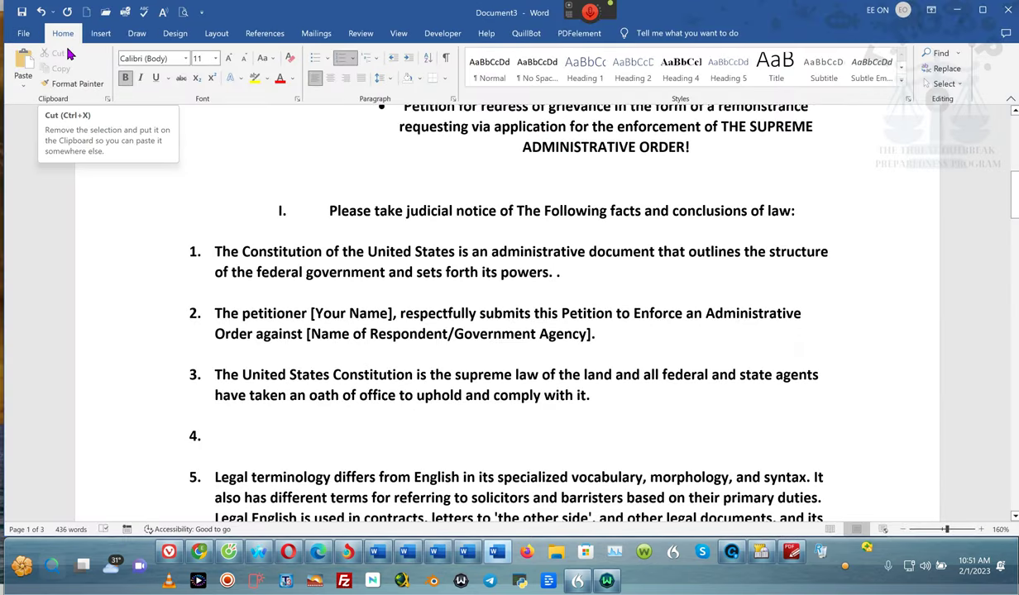
left_click(25, 85)
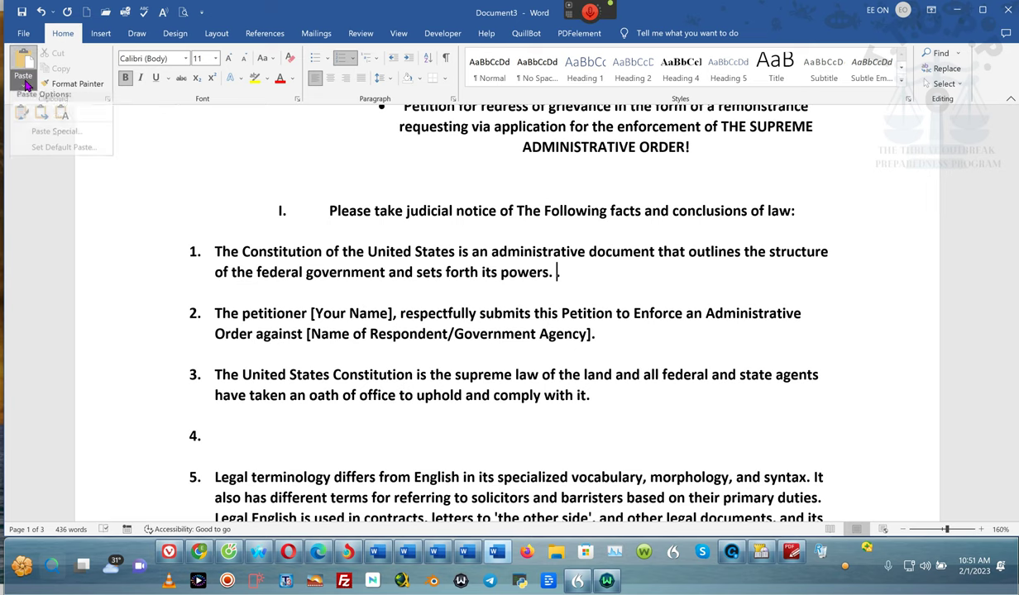
left_click(60, 119)
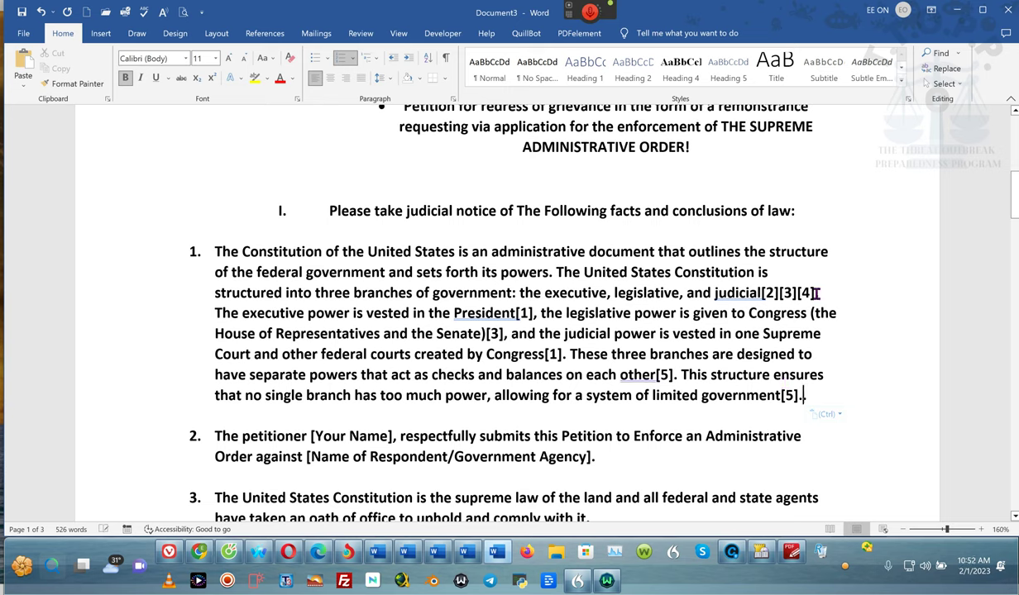
- Delete the citation markers after "judicial", "President" and "Senate)" in item 1, keeping the period after "judicial"
left_click_drag(815, 293, 762, 301)
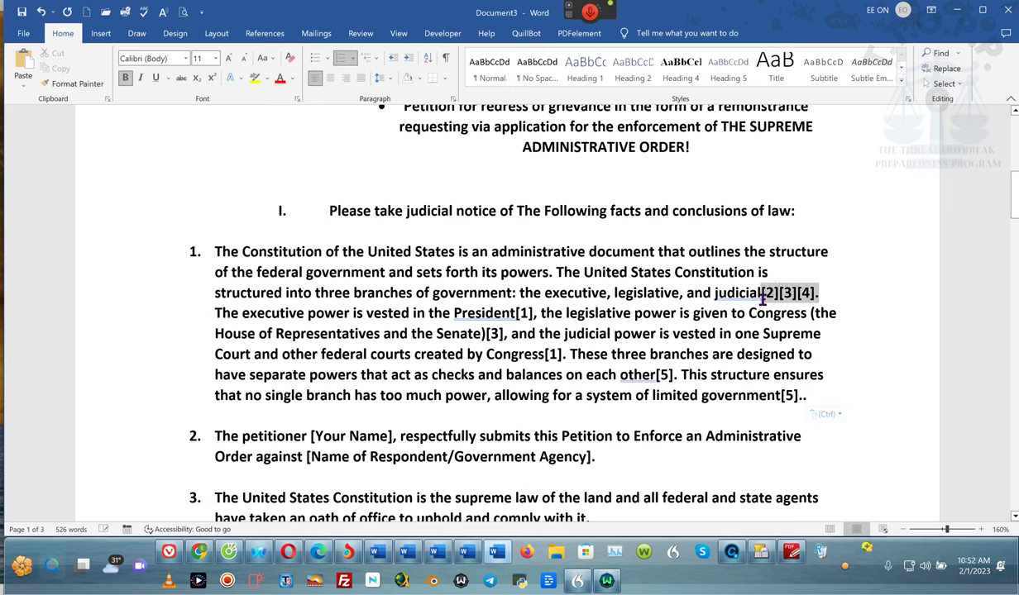
key("BackSpace")
type(".")
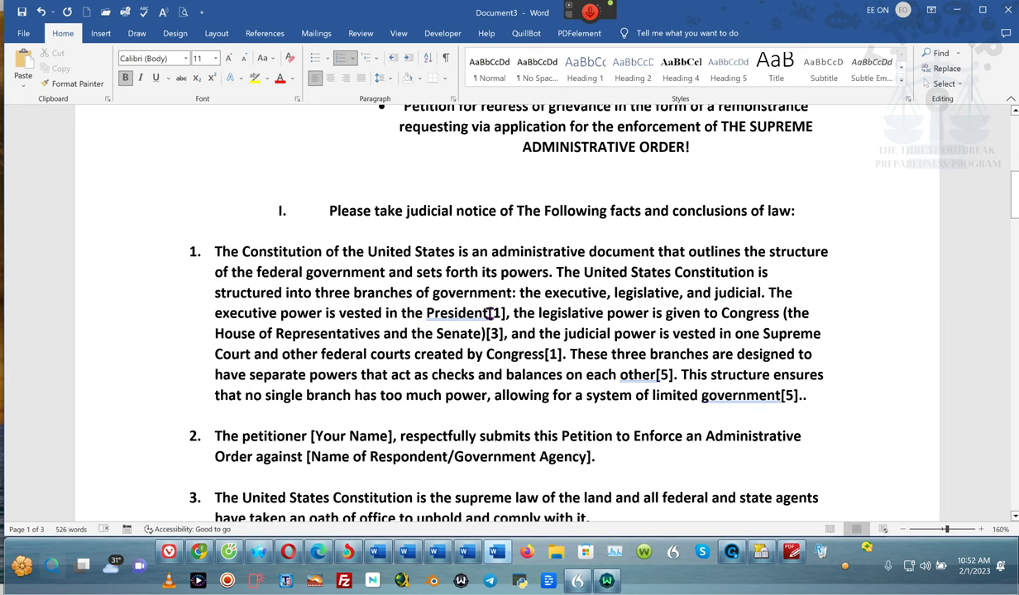
left_click_drag(490, 312, 508, 314)
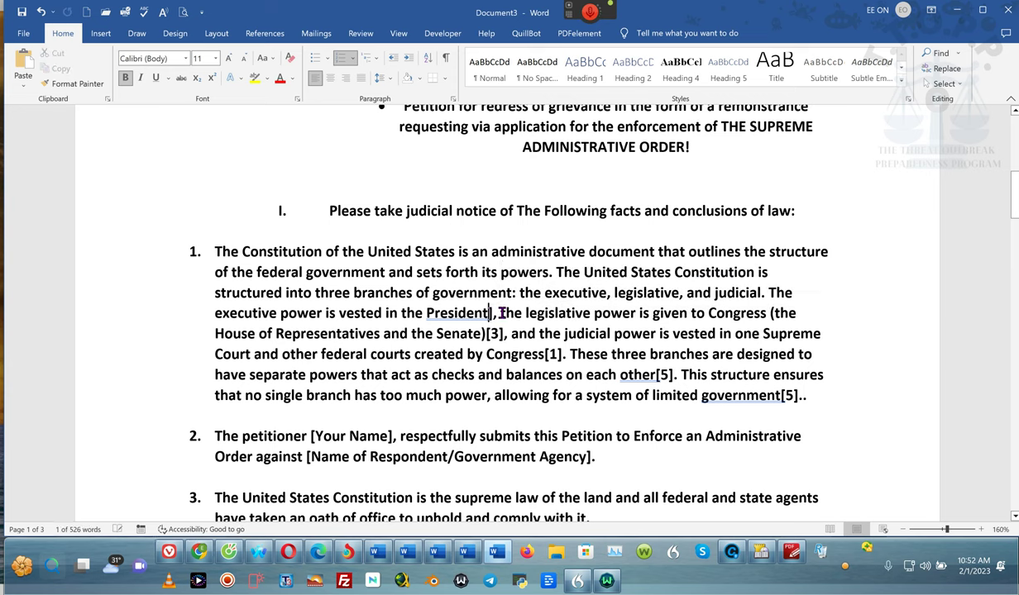
key("BackSpace")
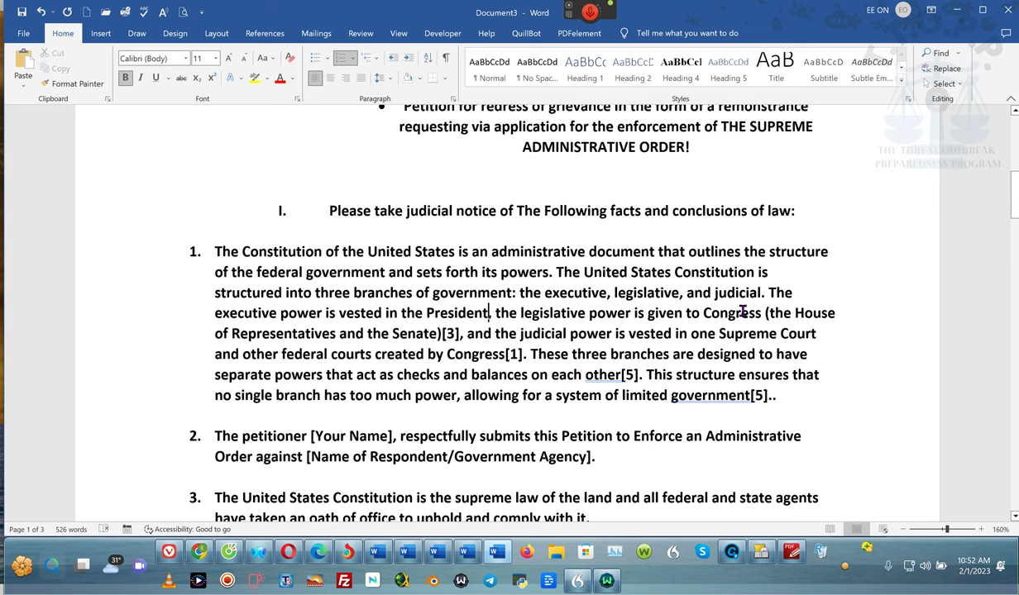
left_click_drag(459, 333, 437, 333)
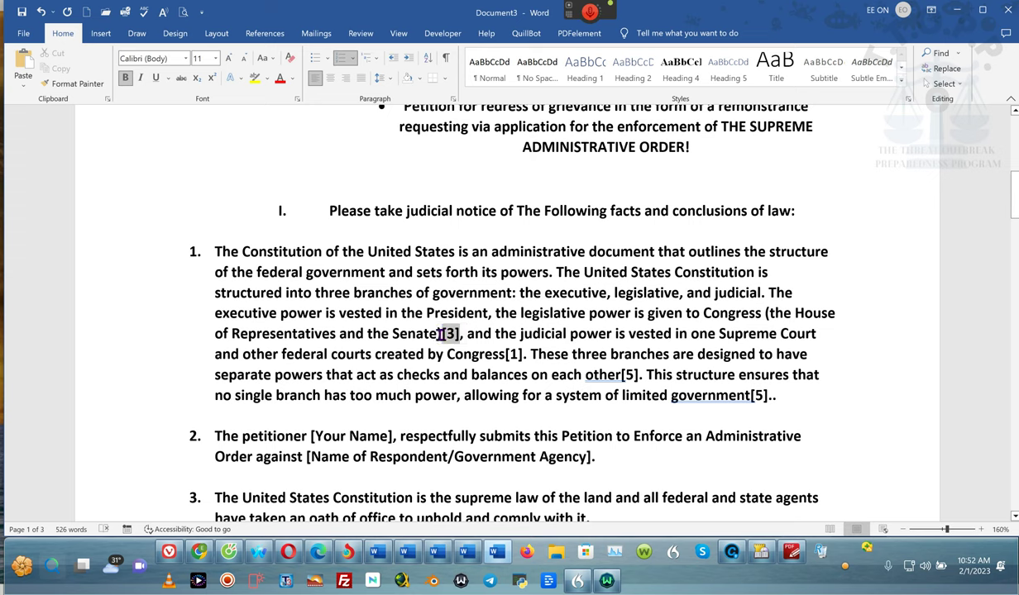
key("BackSpace")
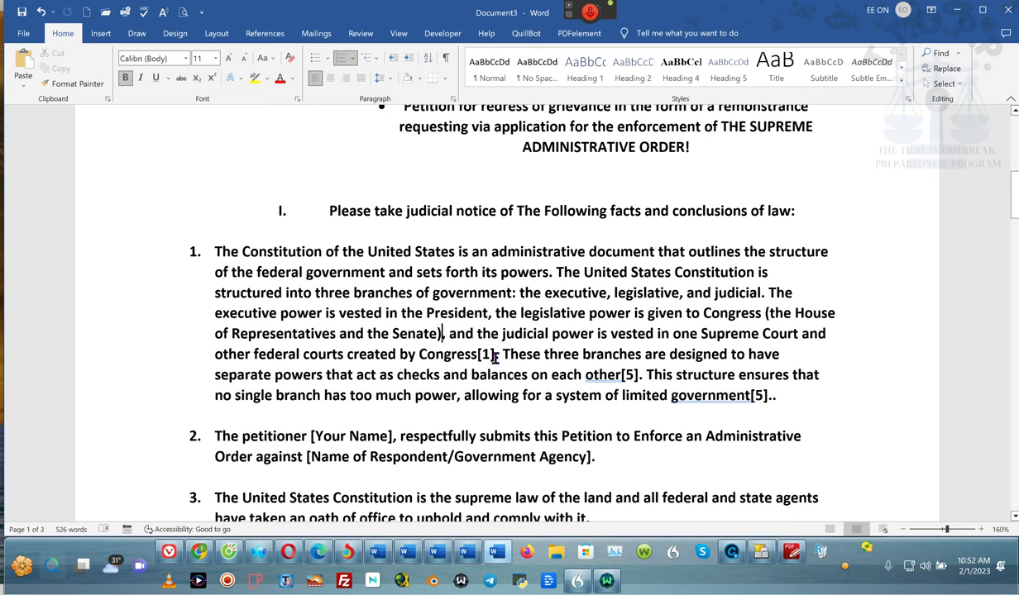
- Delete the citation marker [1] after "Congress" in item 1 so the sentence ends with "Congress."
right_click(488, 457)
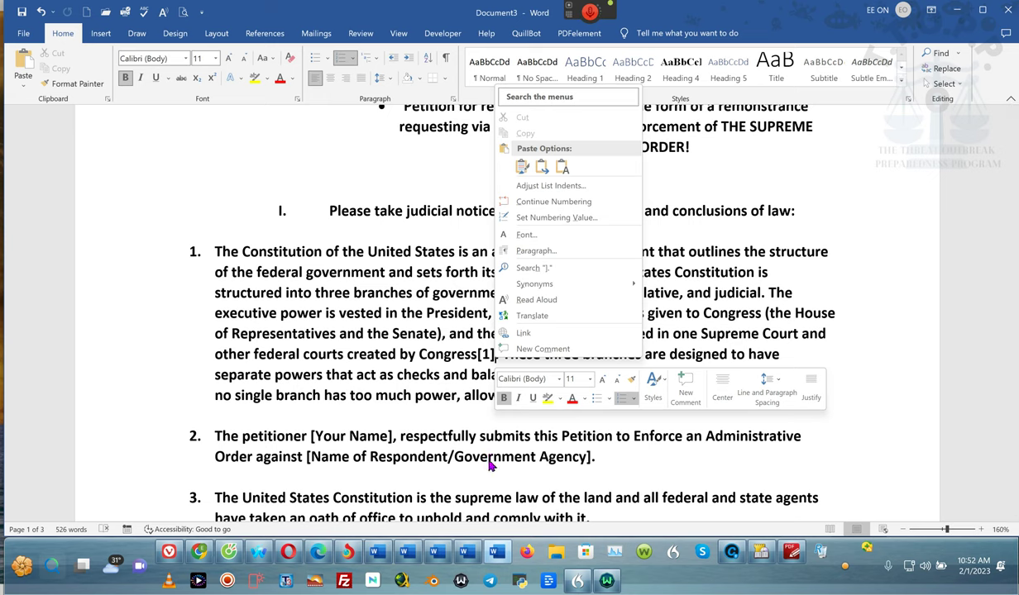
left_click(473, 374)
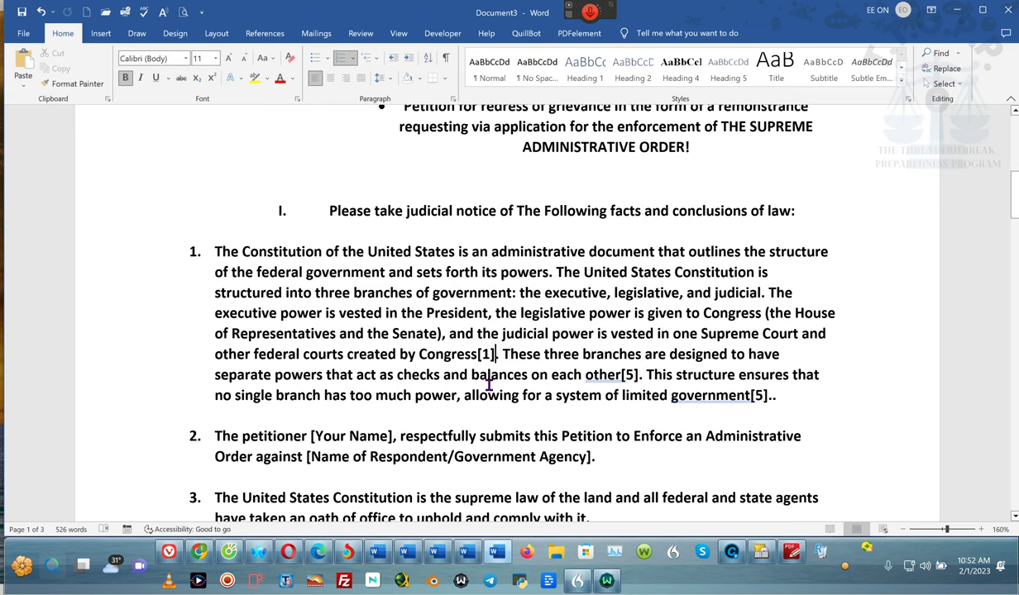
key("BackSpace")
key("BackSpace")
key("BackSpace")
key("BackSpace")
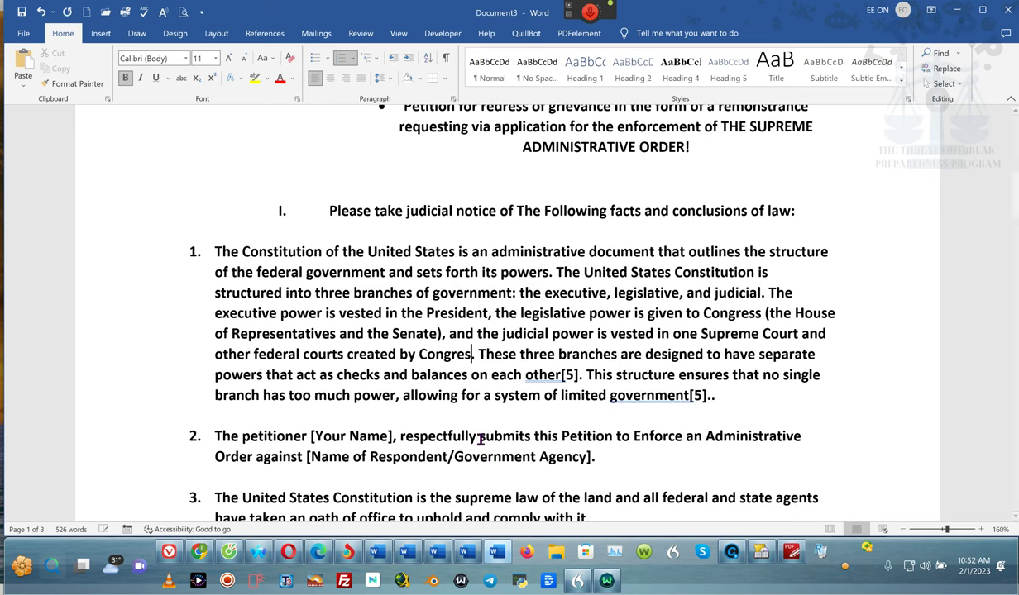
type("s.")
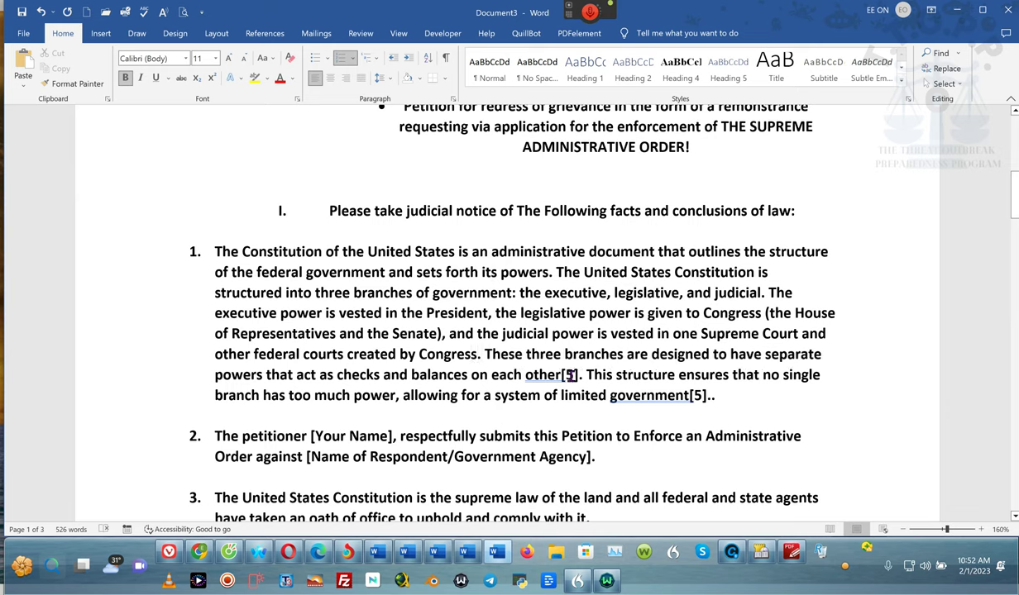
- Delete both [5] citation markers and the duplicate final period from the last two sentences of item 1
left_click(579, 375)
key("BackSpace")
key("BackSpace")
key("BackSpace")
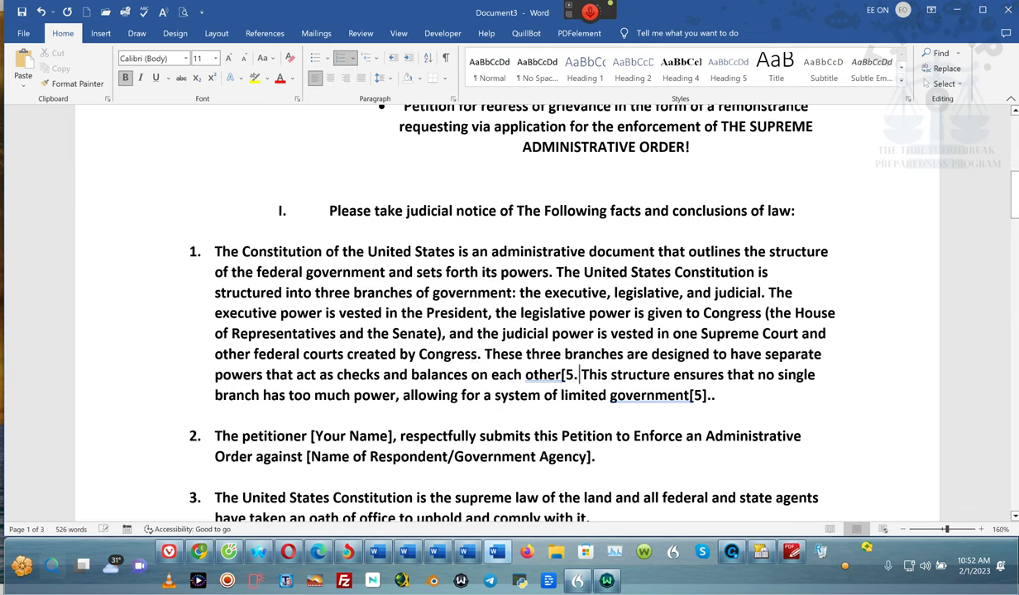
left_click(710, 396)
key("BackSpace")
key("BackSpace")
key("BackSpace")
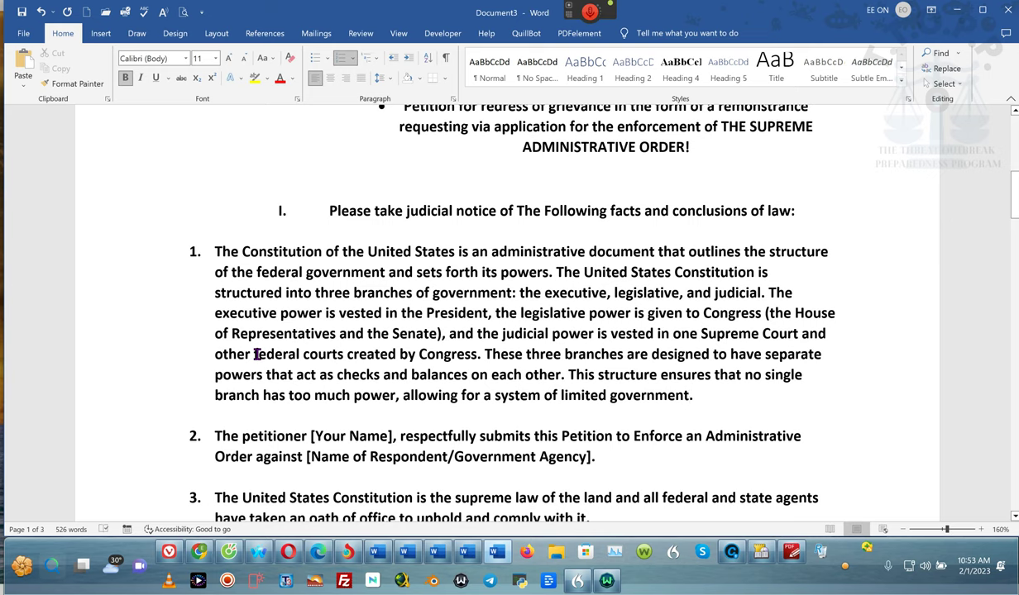
- Delete "and other federal courts created by Congress" from item 1 and end the sentence with a period after "Supreme Court"
left_click_drag(256, 354, 295, 354)
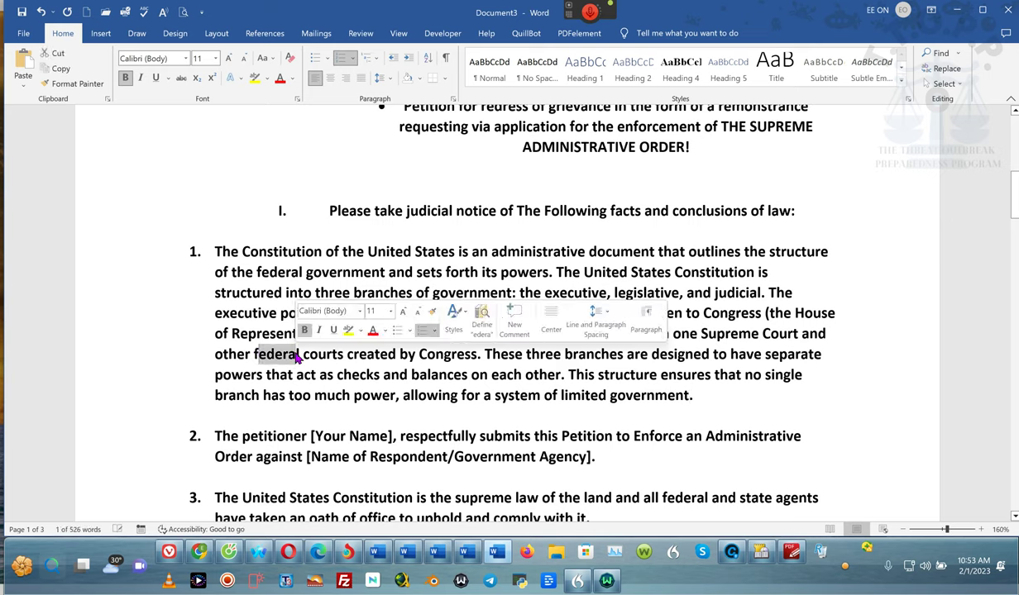
left_click(480, 355)
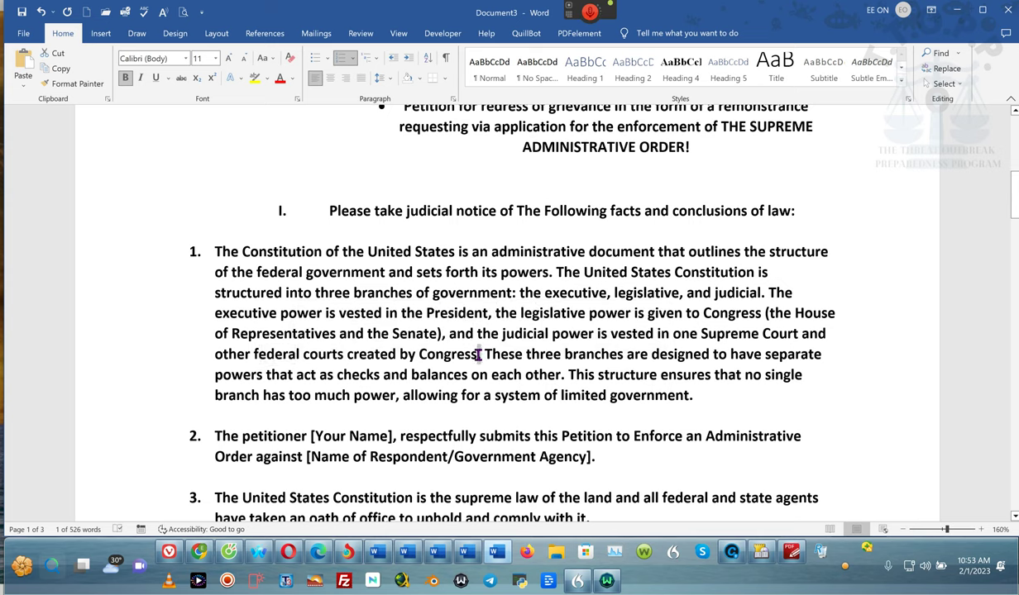
left_click_drag(481, 355, 800, 343)
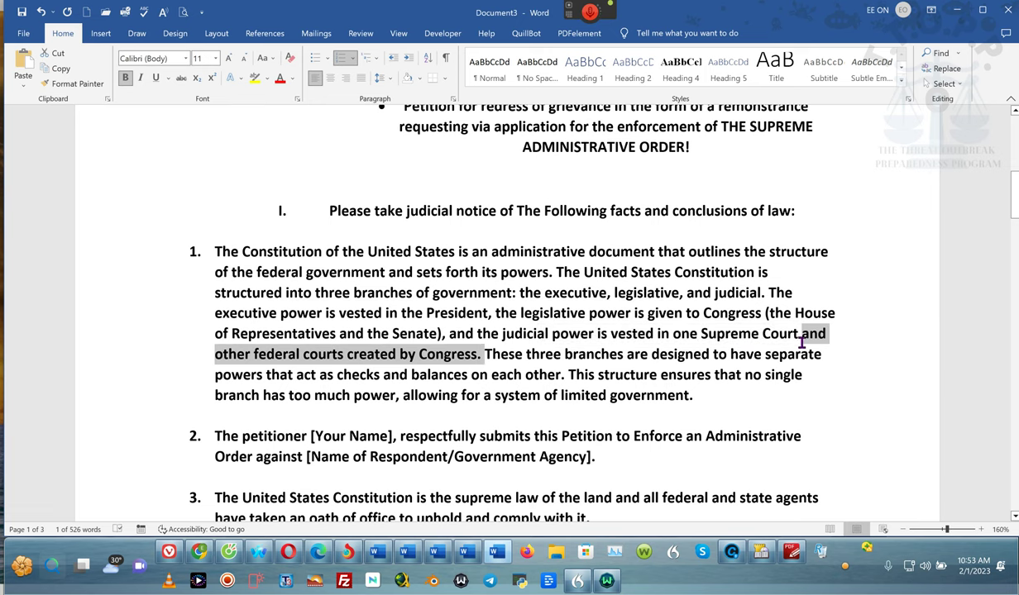
key("Delete")
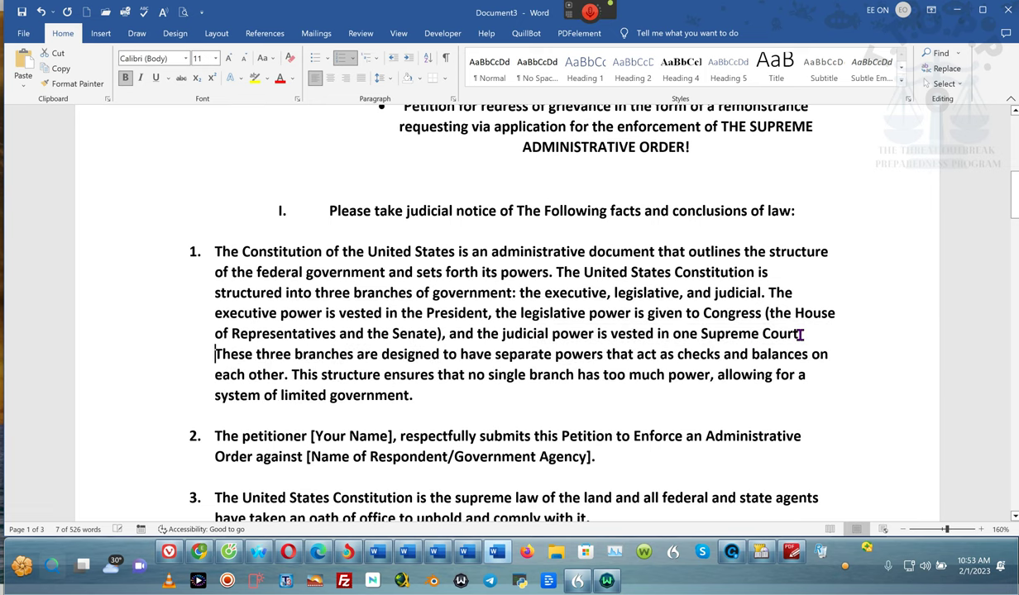
type(".")
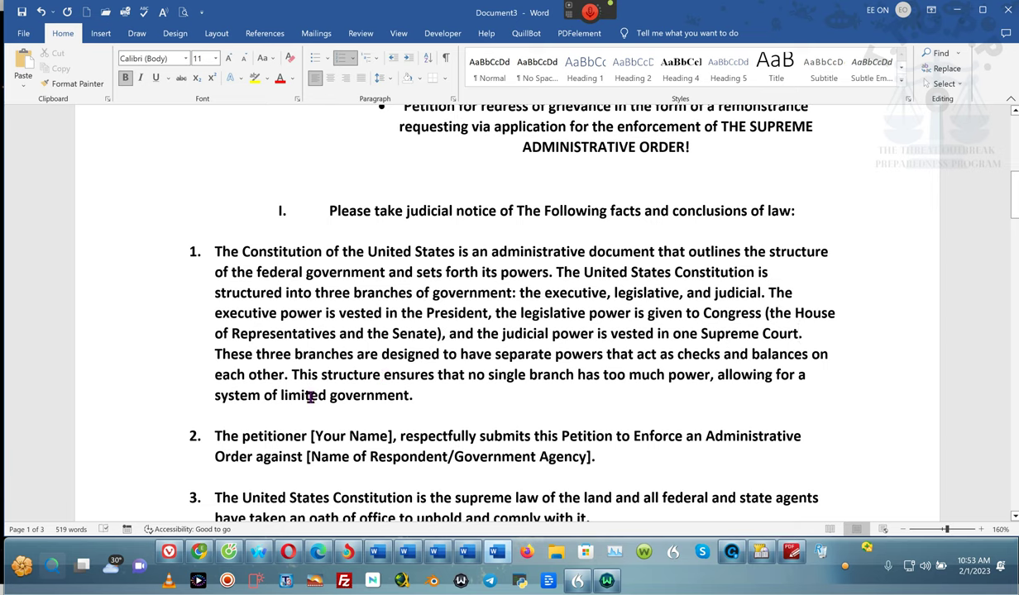
- Replace the word "submits" with "presents" in the petitioner statement of item 2
scroll(471, 408, "down", 2)
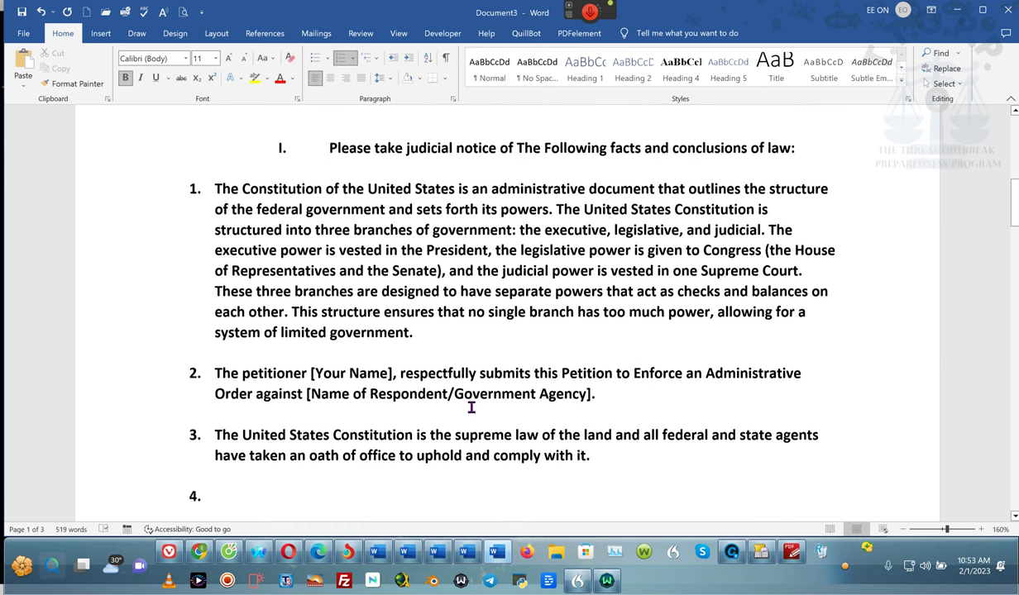
scroll(471, 407, "down", 1)
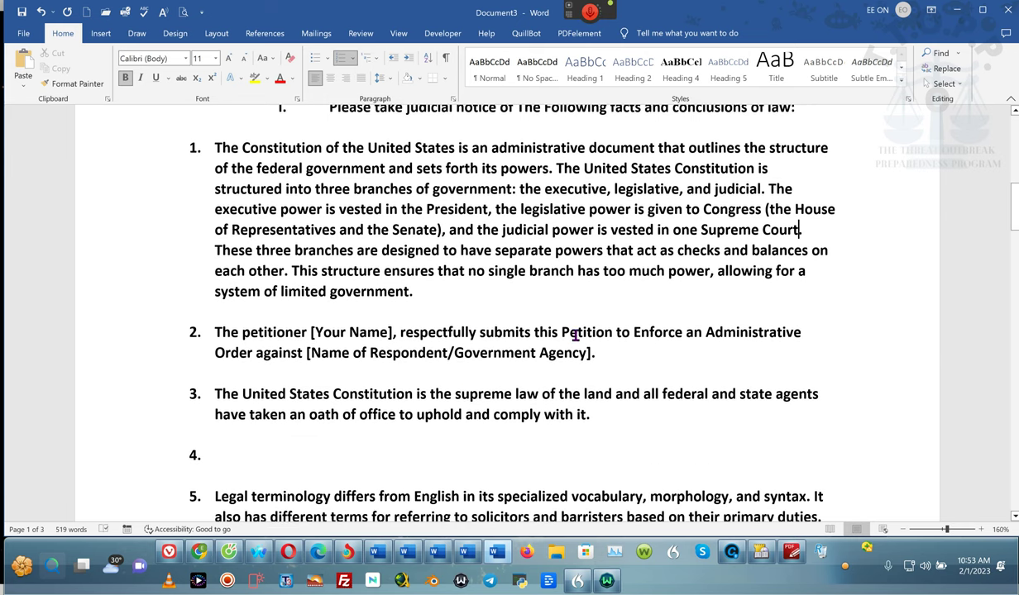
left_click_drag(532, 332, 484, 330)
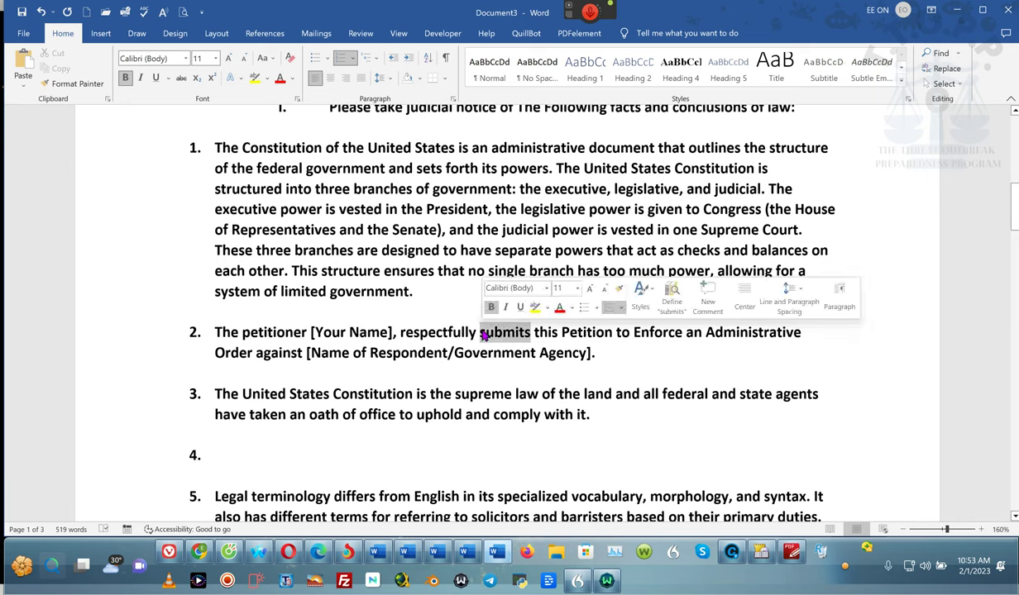
type("present")
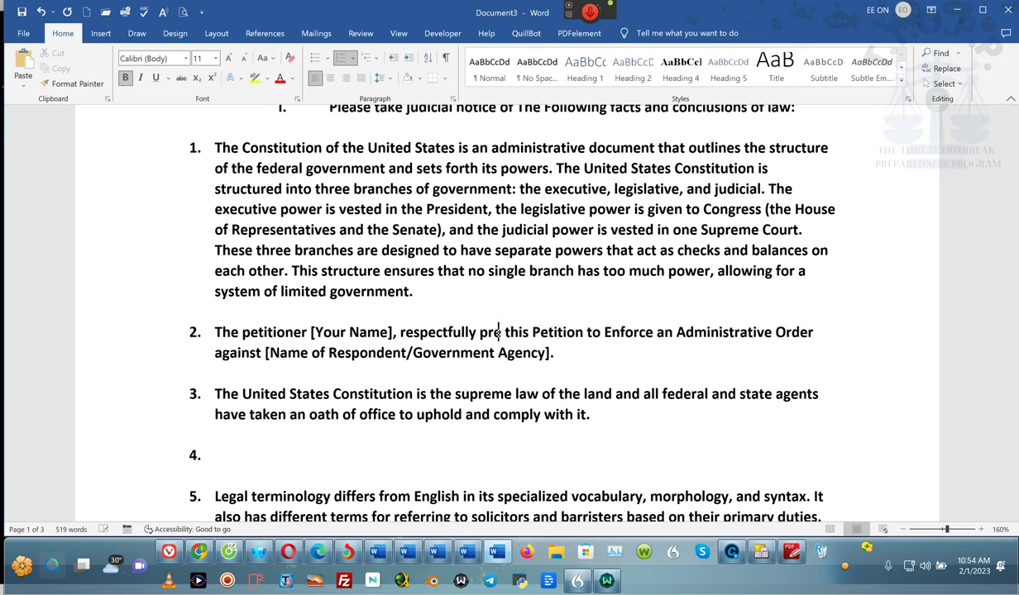
type("s")
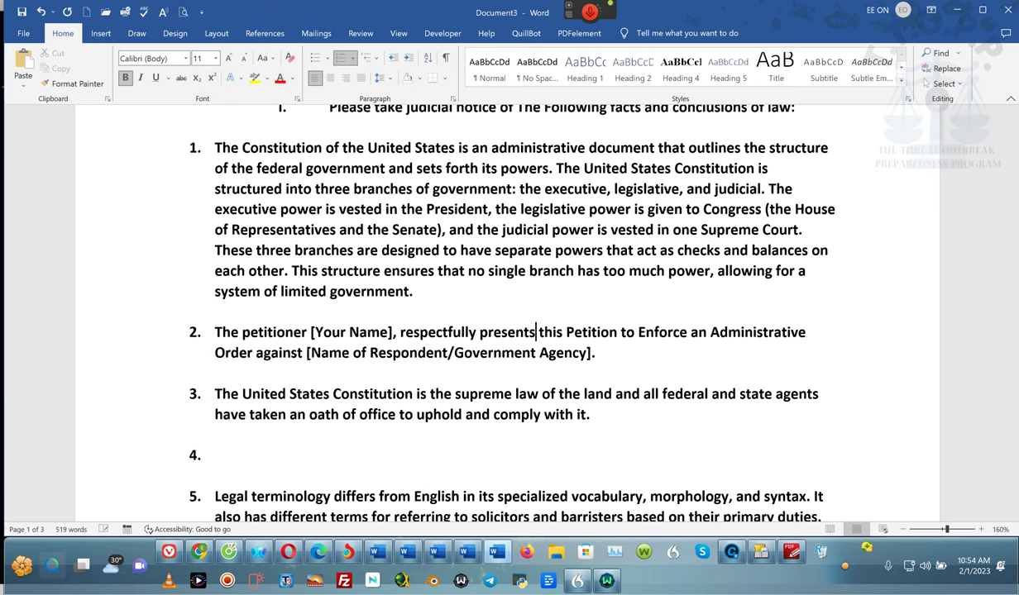
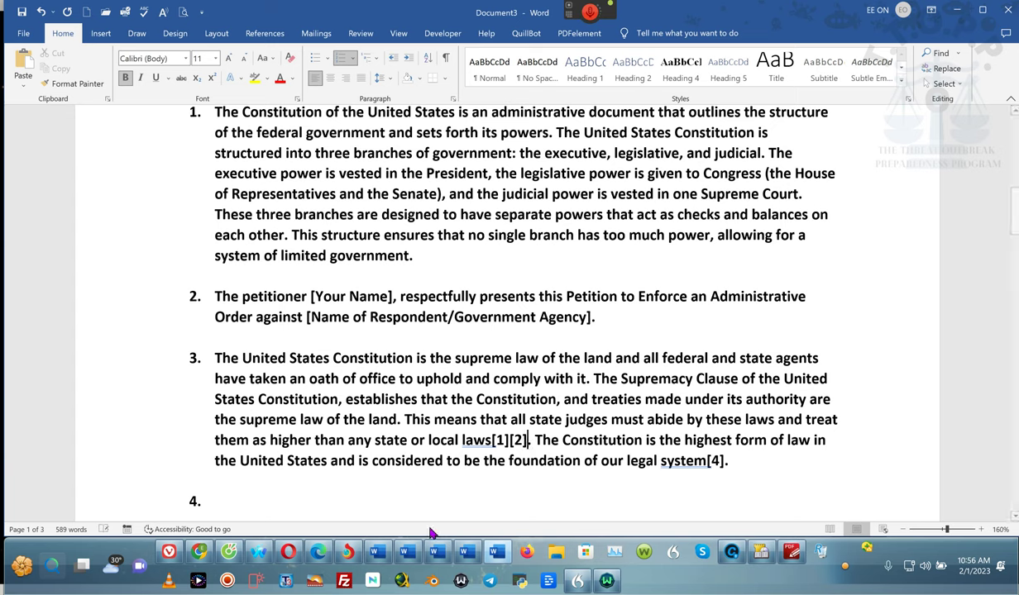
- Delete the citation markers [1][2] after "local laws" and [4] after "legal system" in item 3
key("BackSpace")
key("BackSpace")
key("Delete")
key("Delete")
key("Delete")
key("BackSpace")
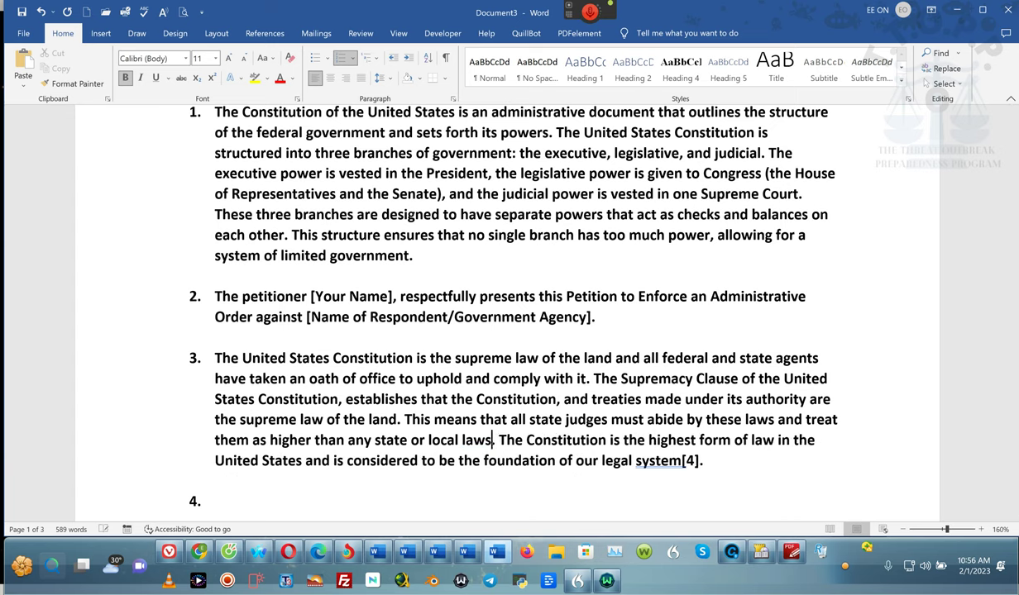
left_click(700, 462)
key("BackSpace")
key("BackSpace")
key("BackSpace")
key("BackSpace")
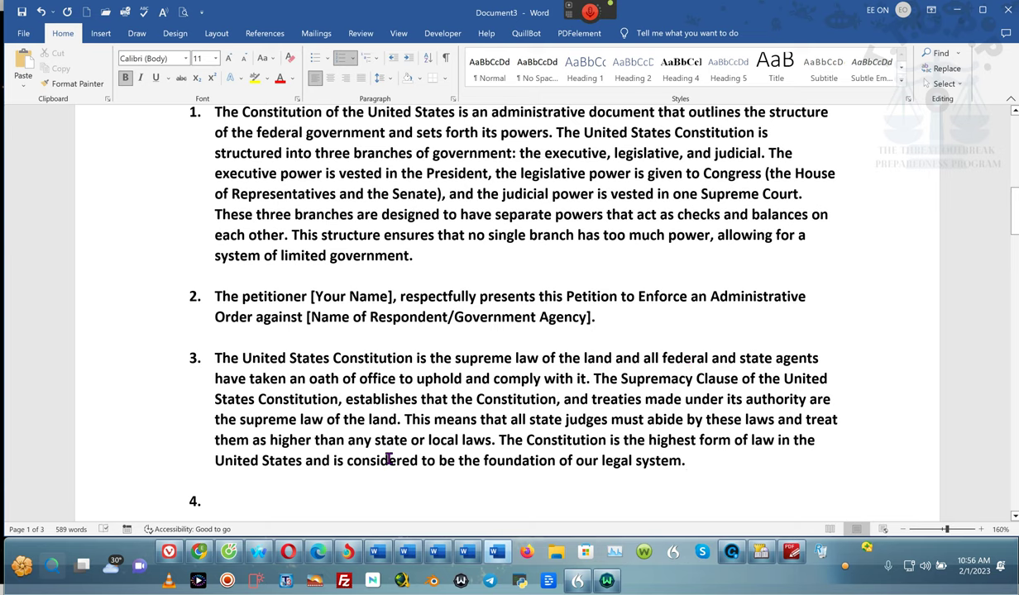
- Switch to Perplexity AI and enter the follow-up "The Civil Rights act holds out criminal sanctions for any Federal/State agent and/or officer"
scroll(388, 456, "down", 4)
scroll(388, 456, "down", 3)
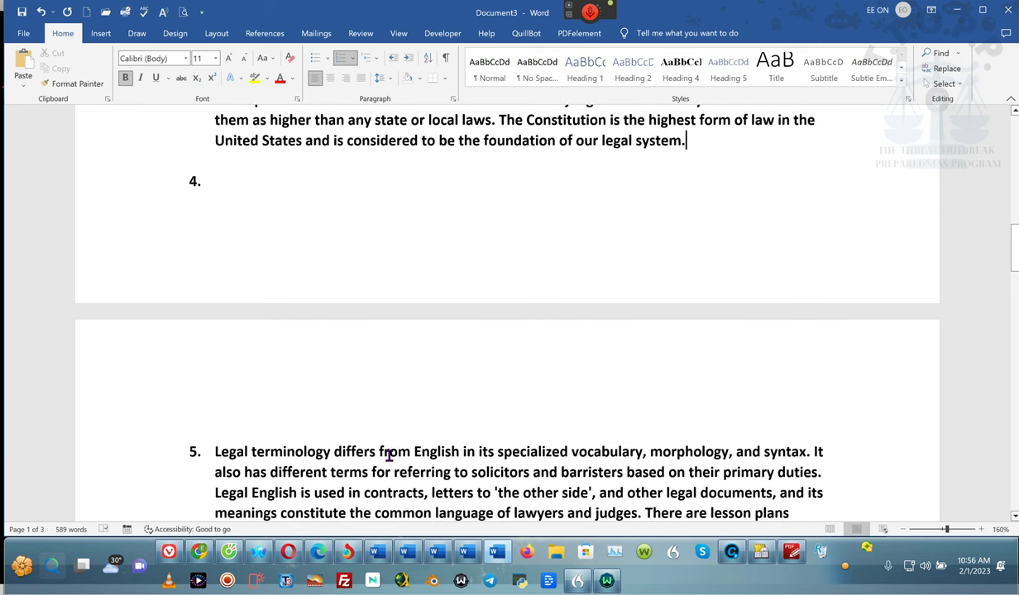
left_click(215, 185)
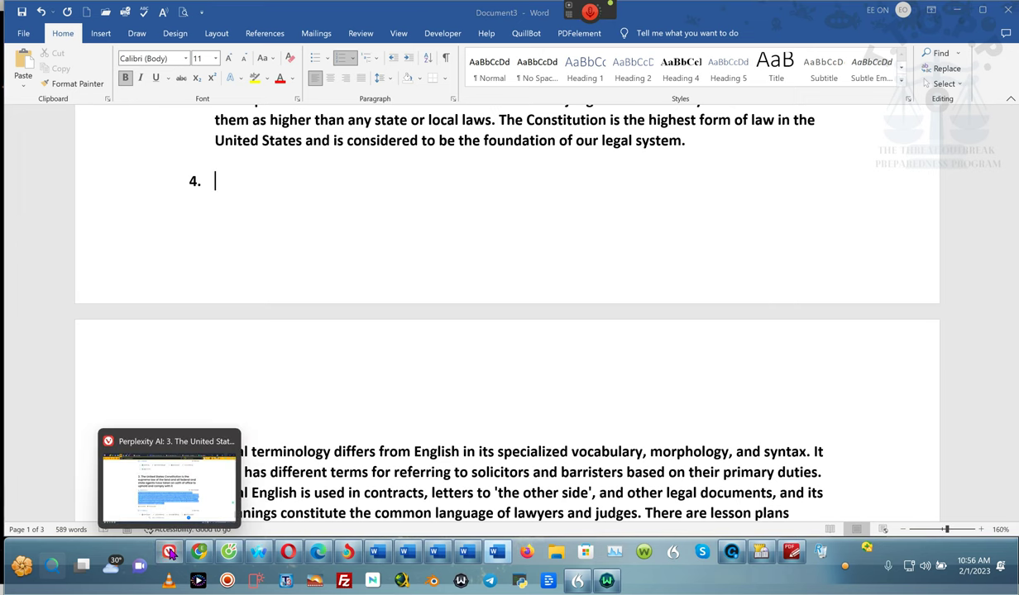
left_click(162, 484)
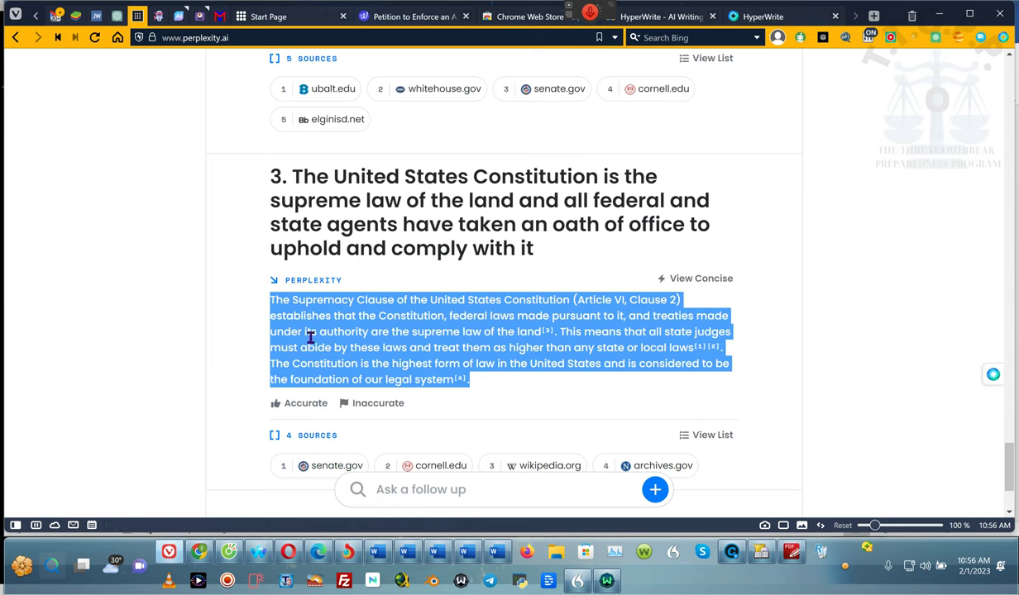
mouse_move(590, 16)
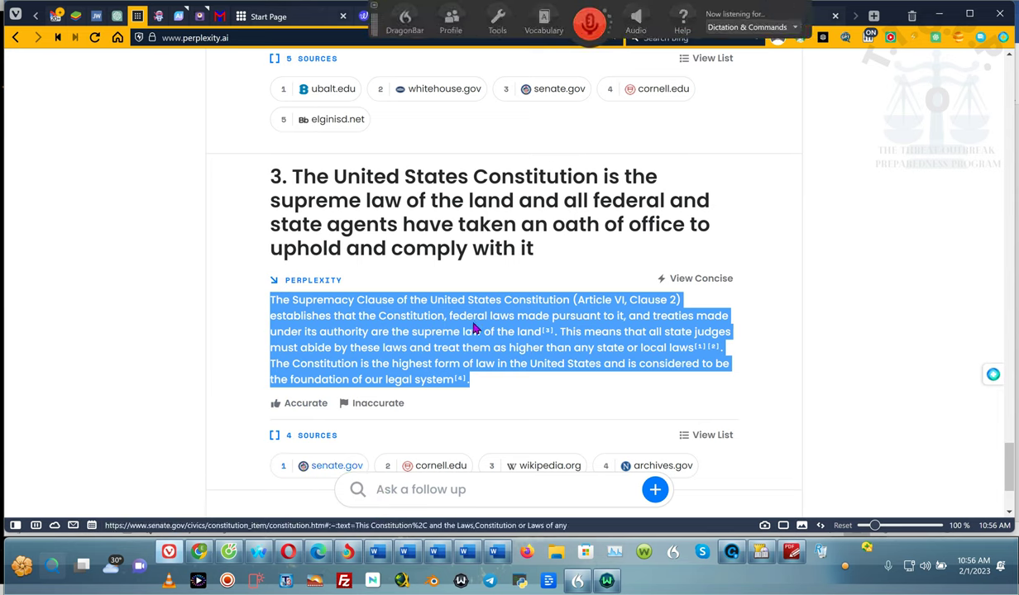
left_click(370, 489)
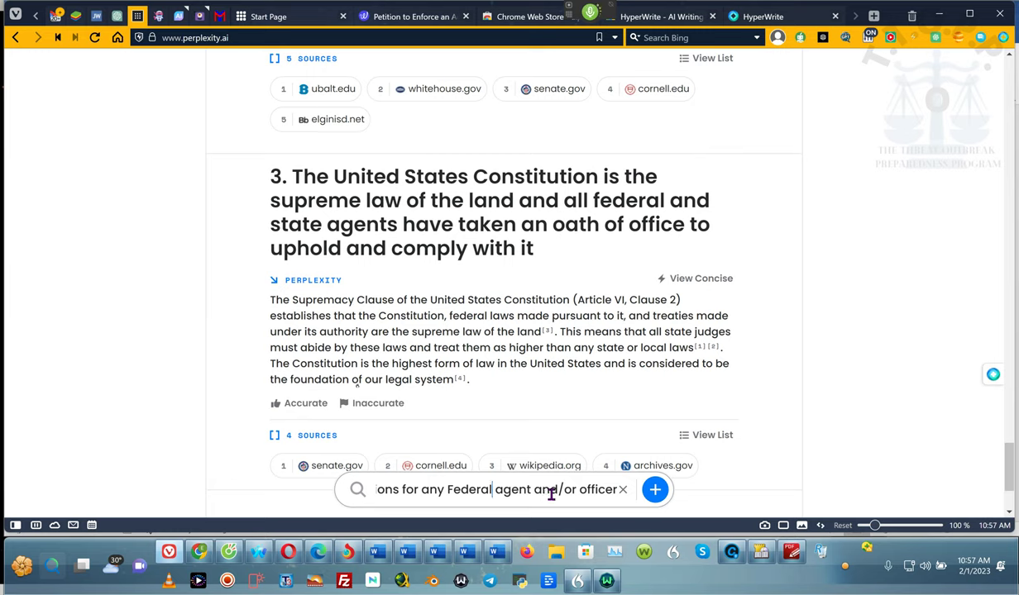
type("//State")
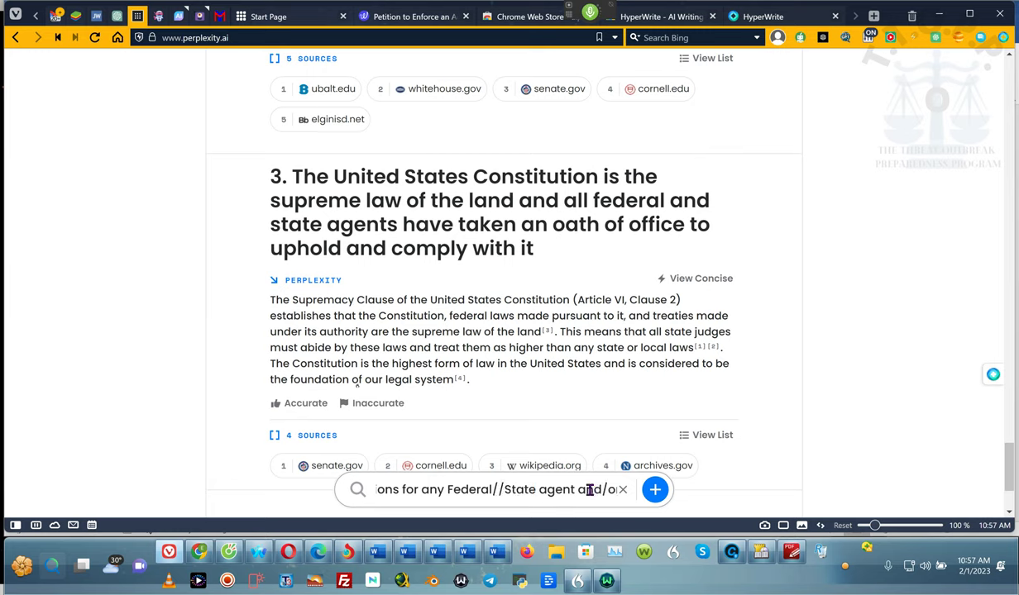
left_click(502, 490)
key("BackSpace")
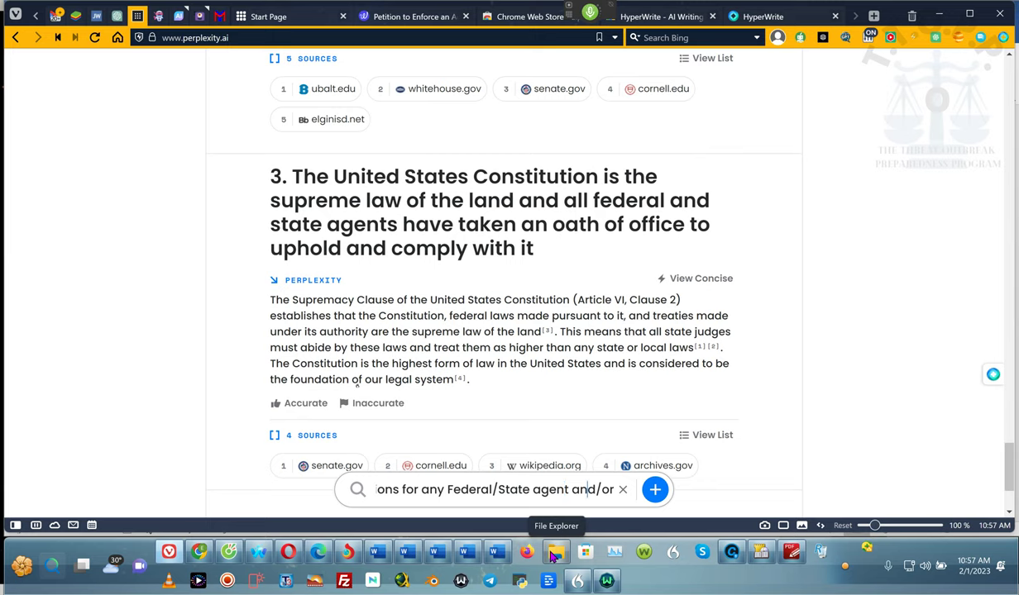
- Extend the follow-up with "Operating under color and/or authority of law to violate the due process rights of any US citizen as defined by statute" and submit it
key("Right")
key("Right")
key("Right")
key("Right")
key("Right")
key("Right")
key("Right")
key("Right")
key("Right")
key("Right")
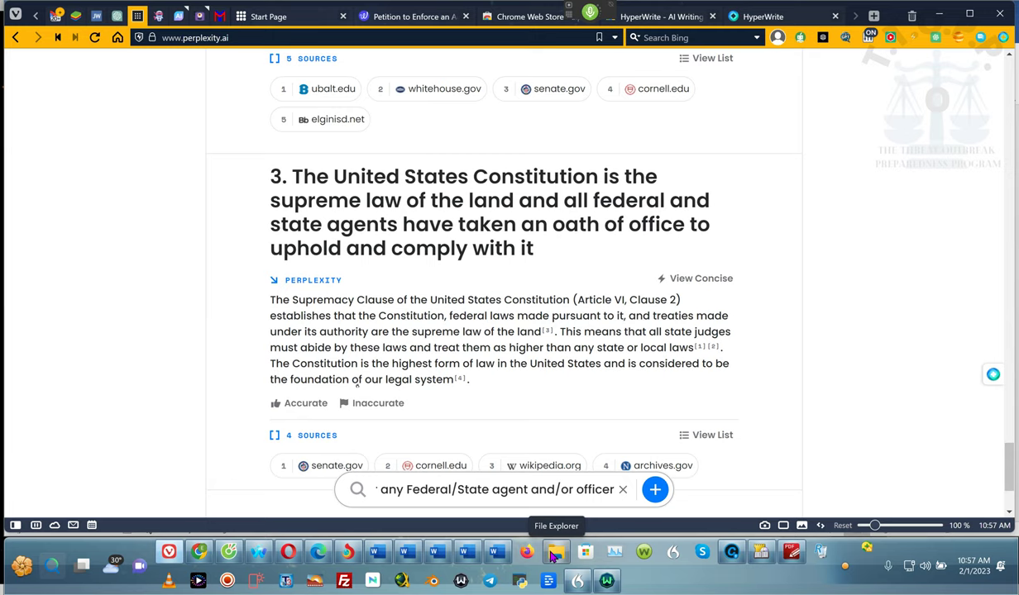
key("ctrl+v")
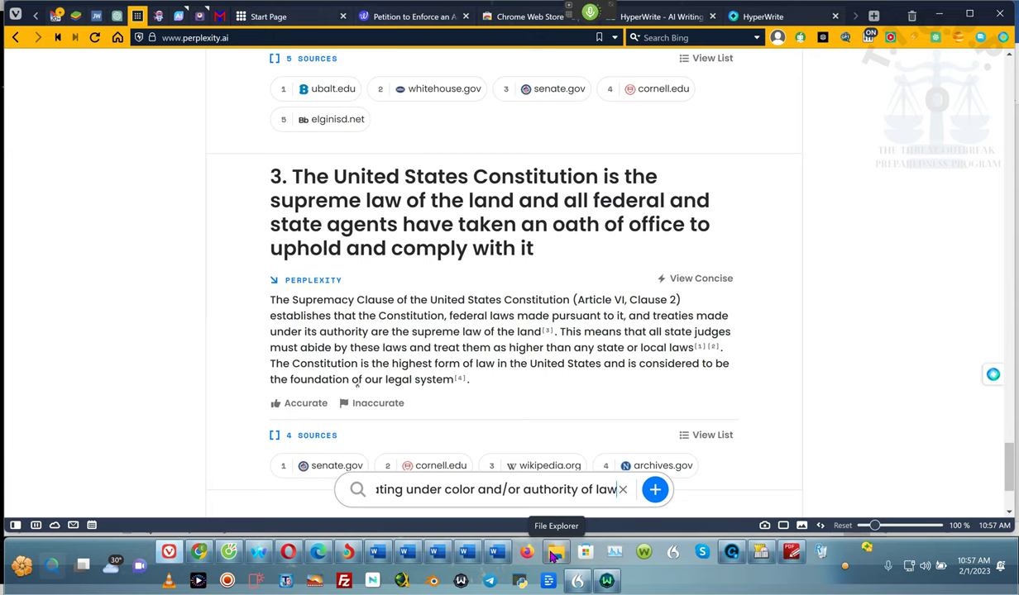
type("to violate the")
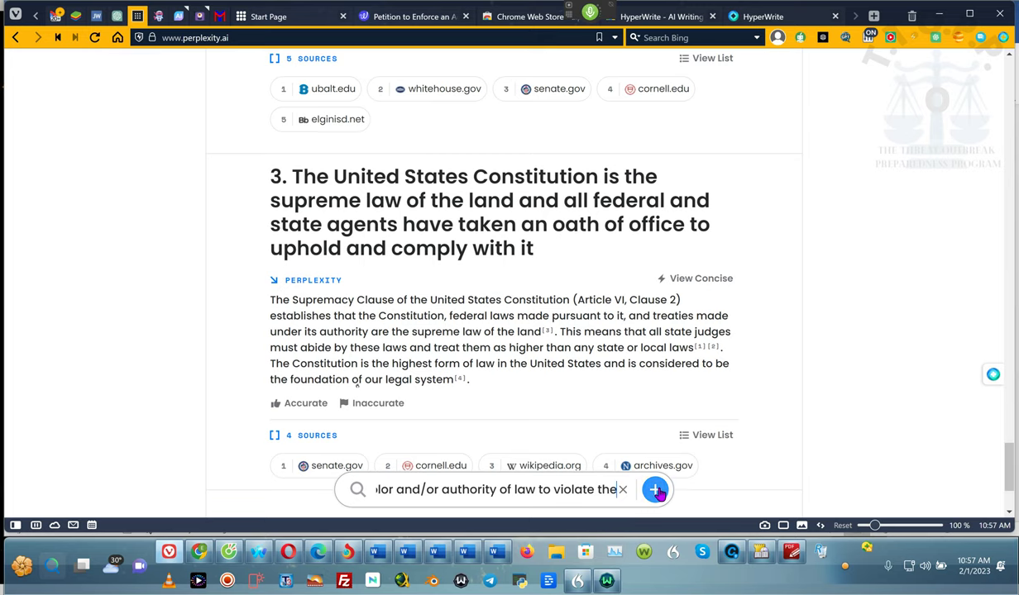
type(" due process rights of any US citizen")
type(" as defined by statute")
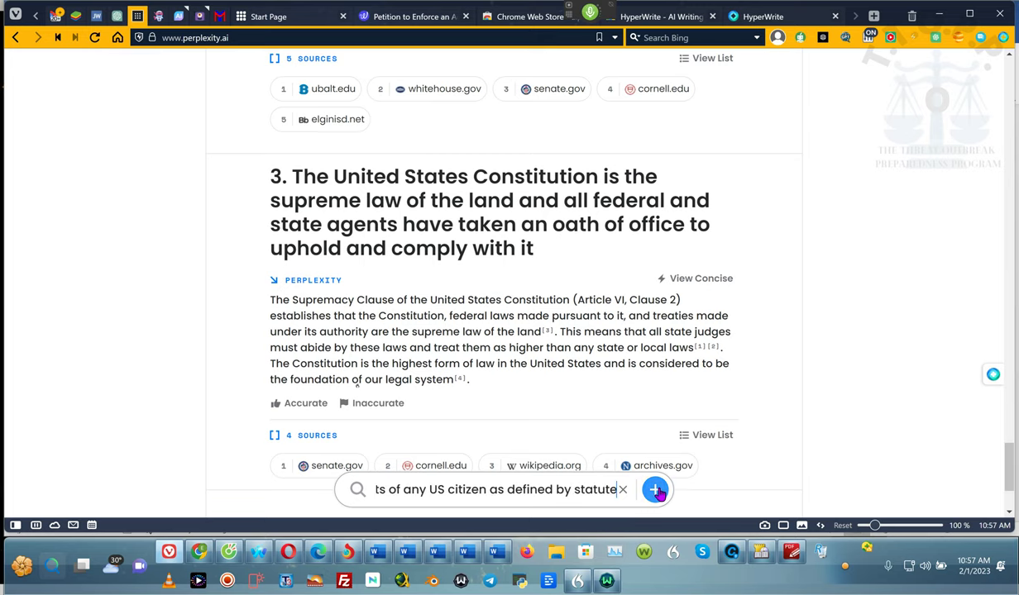
left_click(655, 490)
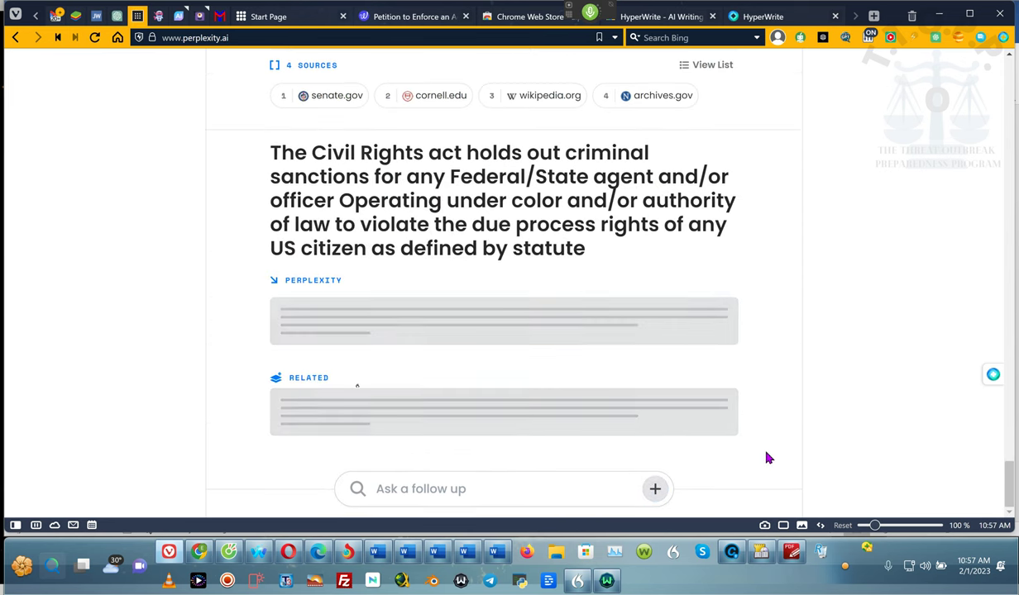
left_click(589, 25)
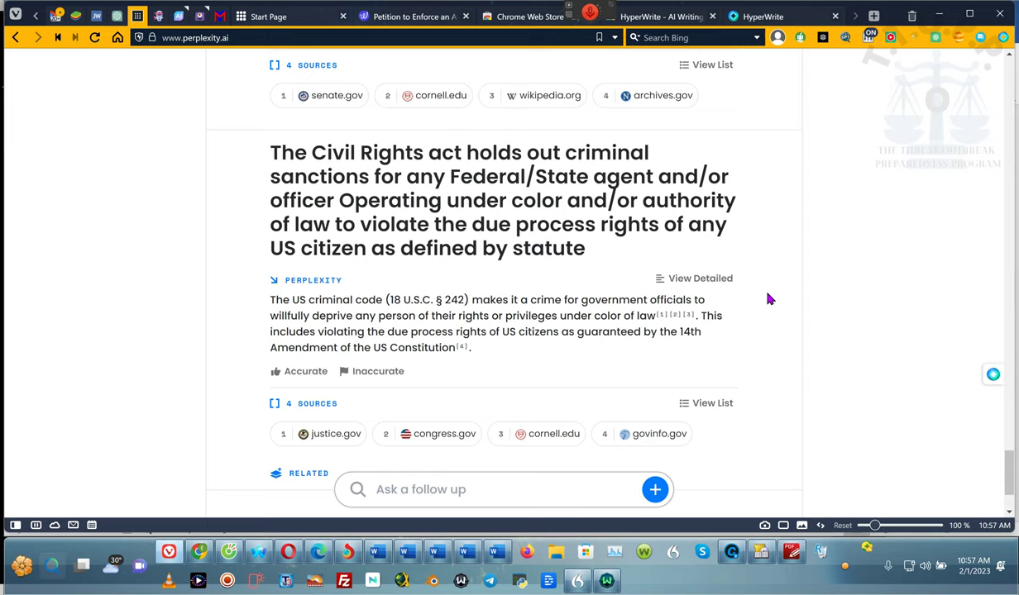
- Show the detailed version of the answer and copy its text from "makes it a crime" through "criminal sanctions under"
left_click(703, 279)
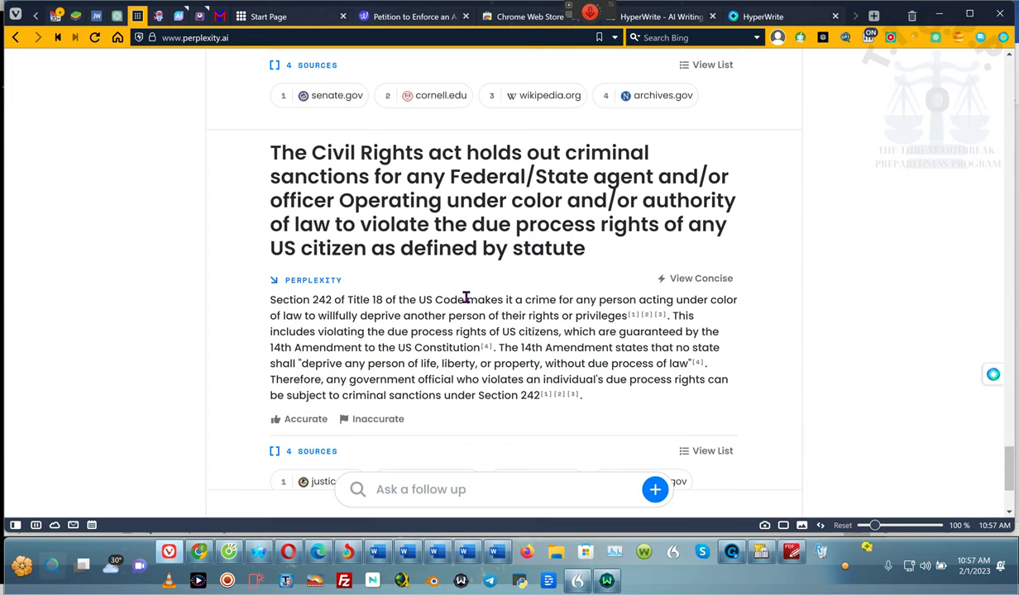
left_click_drag(466, 298, 550, 362)
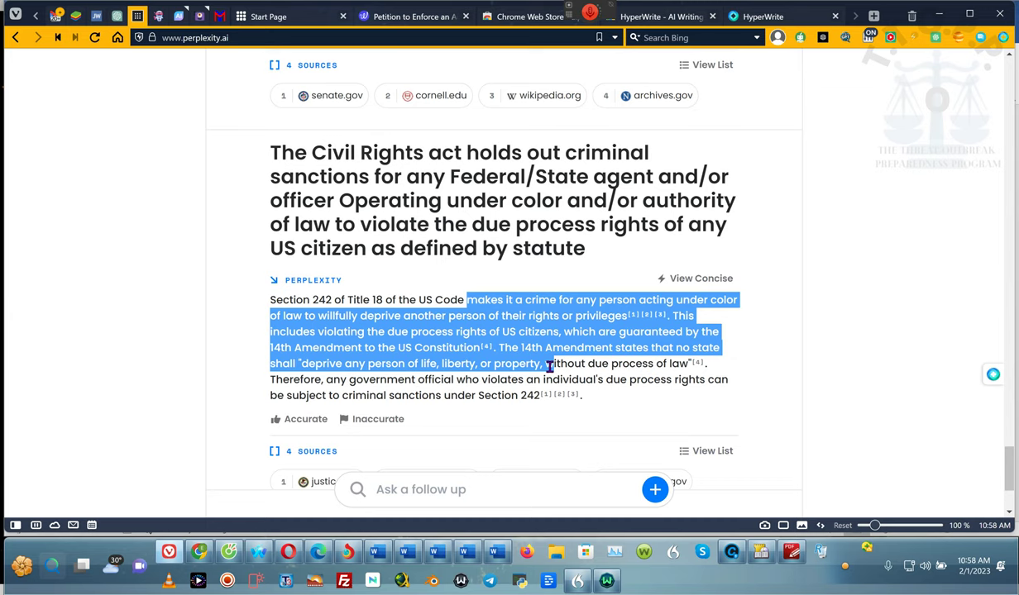
left_click_drag(547, 366, 477, 391)
key("ctrl+c")
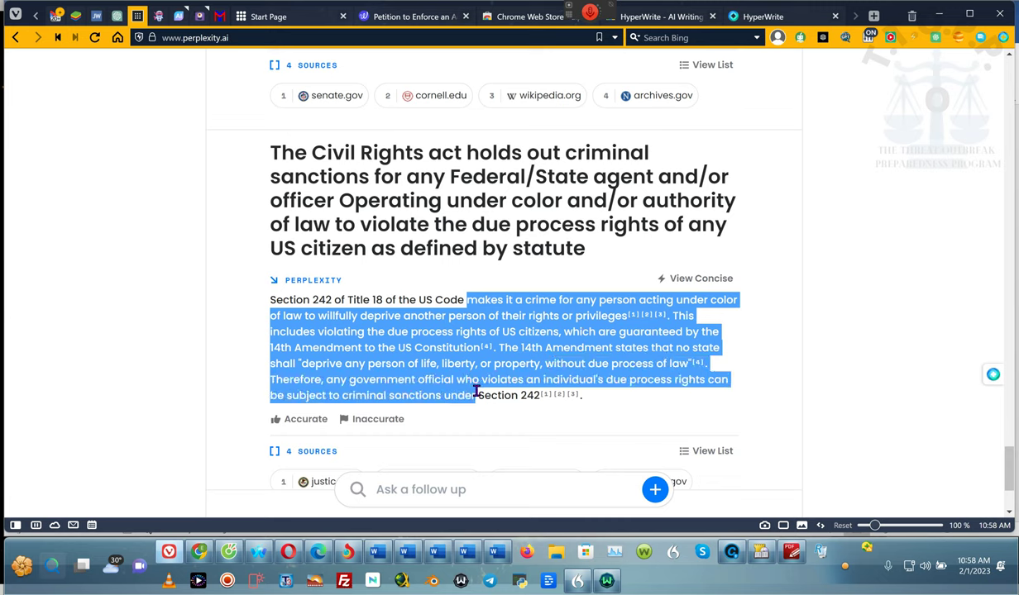
- Return to the Word petition and paste the copied answer as text only into the empty item 4
left_click(942, 14)
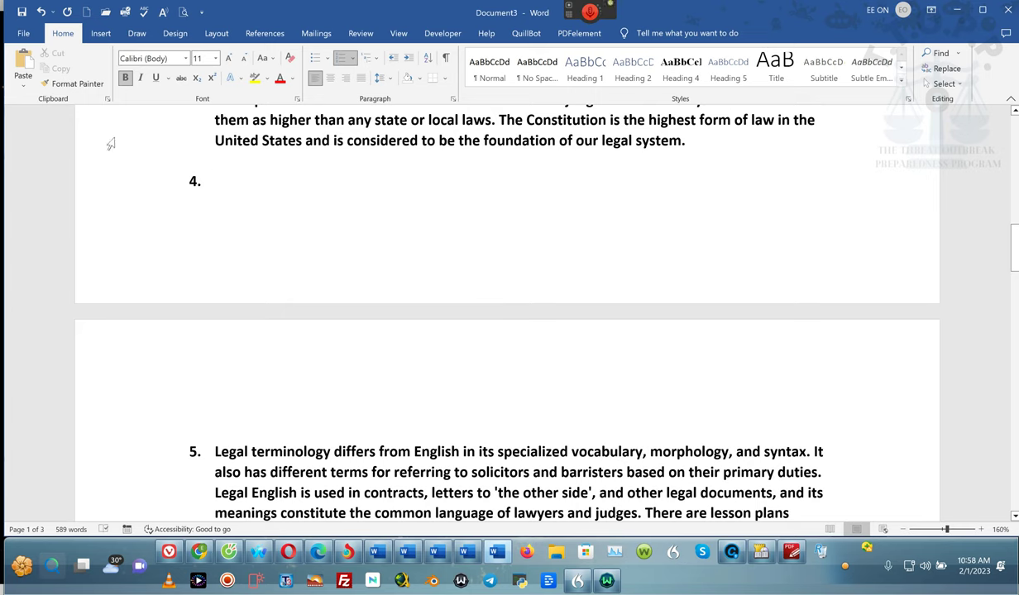
left_click(24, 79)
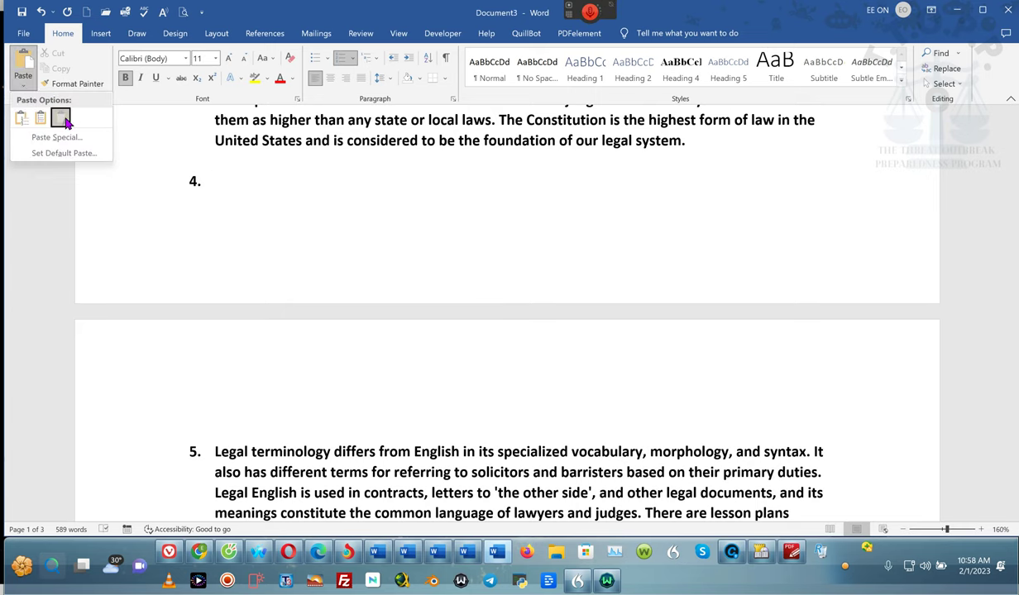
left_click(65, 116)
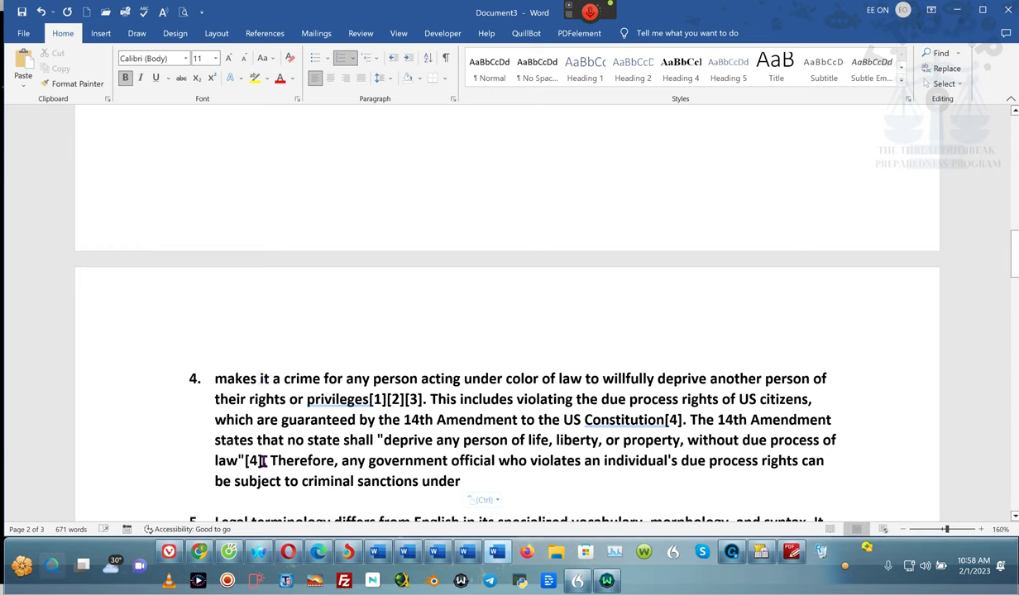
- Delete the citation markers [4] after "law", [4] after "Constitution" and [1][2][3] after "privileges" in item 4
left_click_drag(261, 461, 244, 460)
key("Delete")
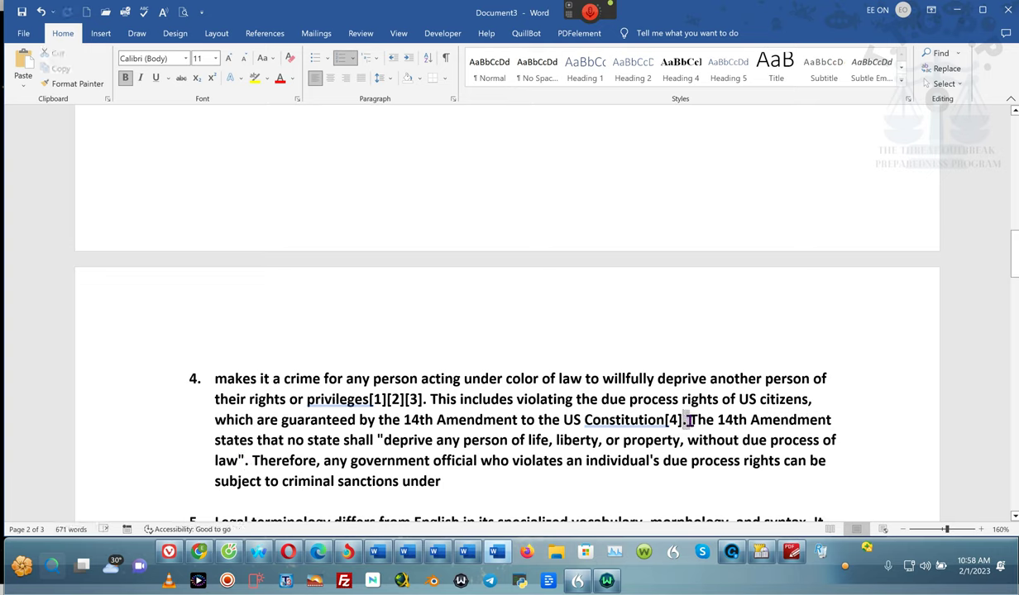
left_click_drag(683, 420, 661, 422)
key("Delete")
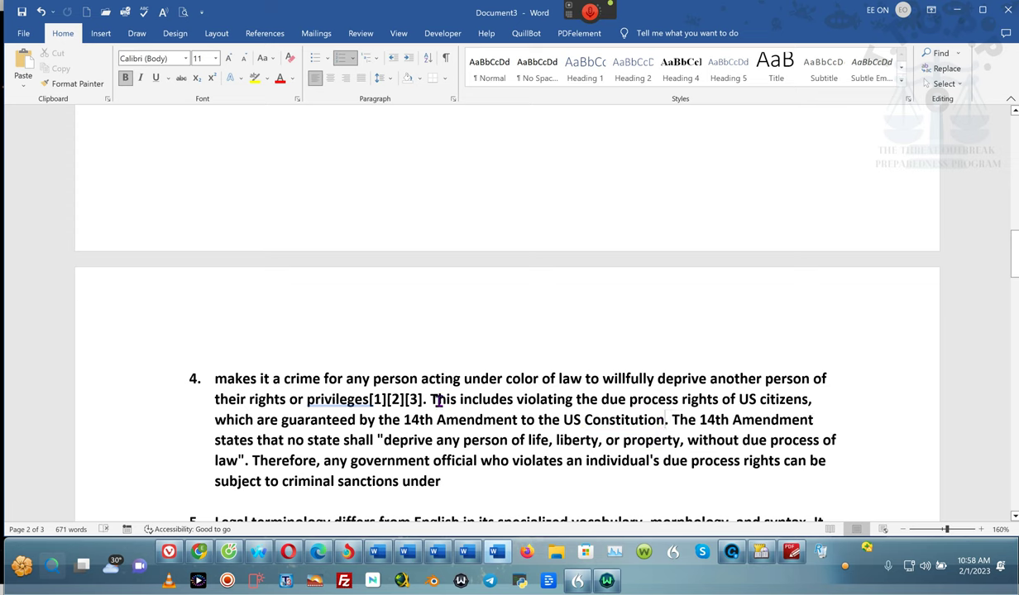
left_click_drag(421, 398, 369, 399)
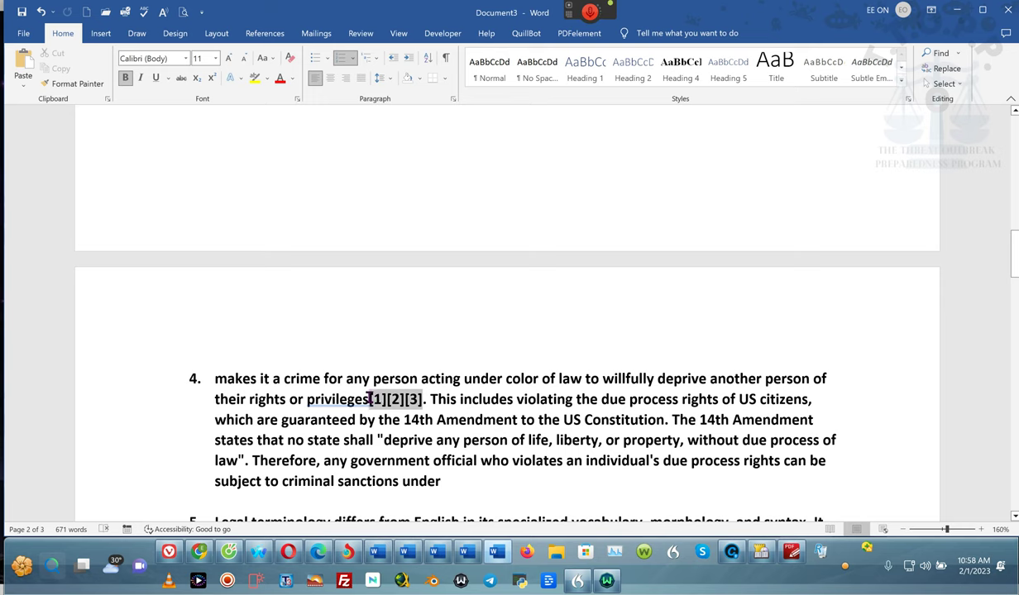
key("Delete")
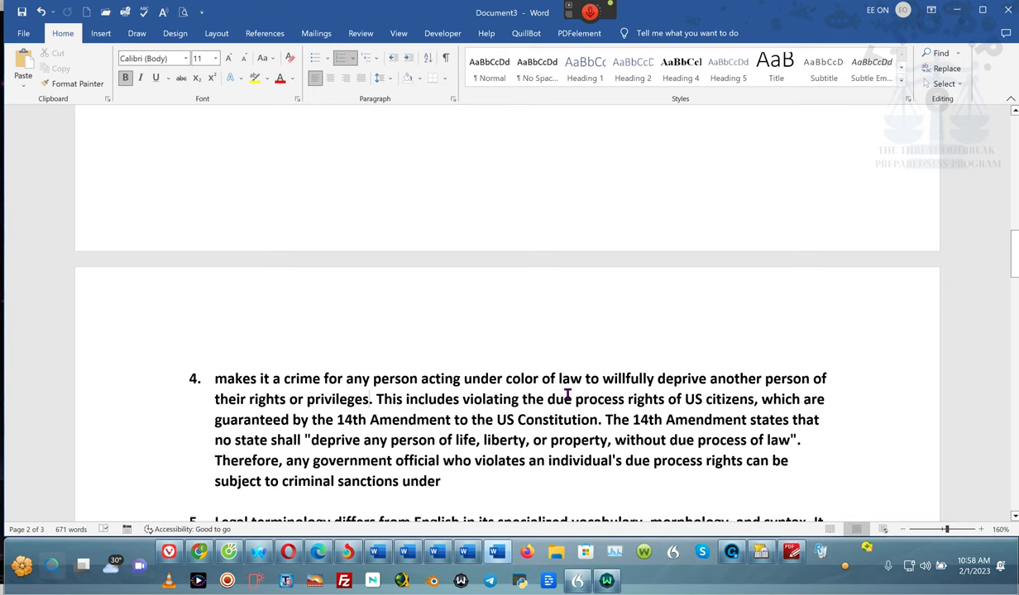
- Copy "the Civil Rights Act of 1866" from item 1 of section II and paste it at the beginning of item 4
left_click(214, 378)
scroll(537, 461, "down", 5)
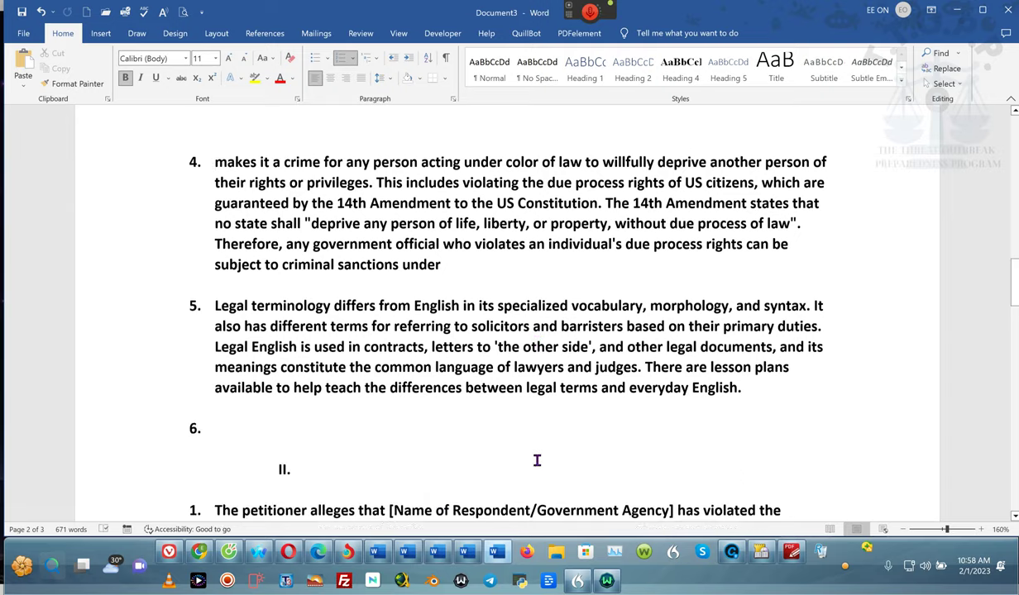
scroll(536, 461, "down", 2)
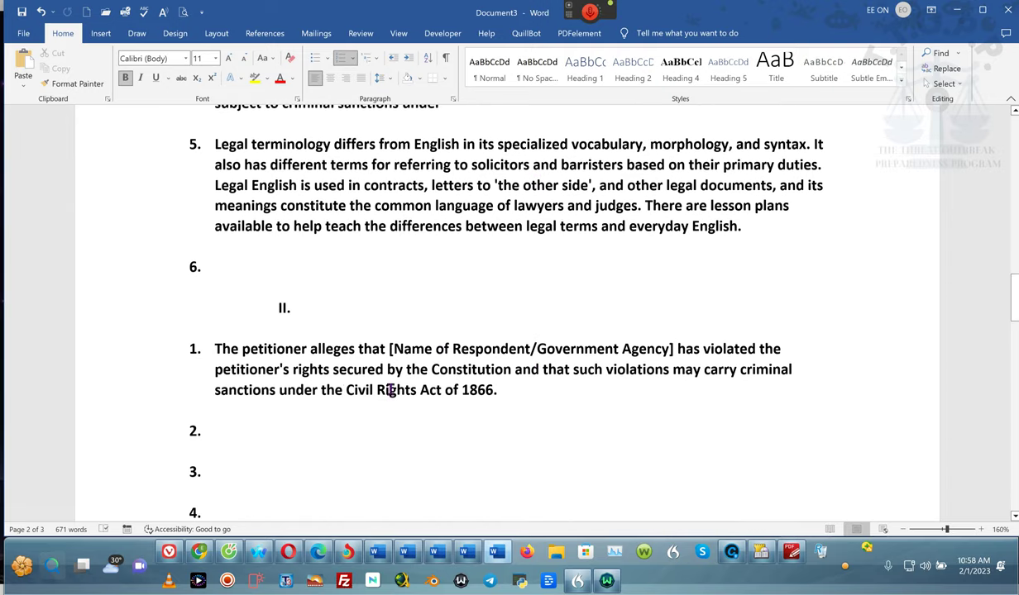
left_click_drag(321, 393, 484, 394)
key("ctrl+c")
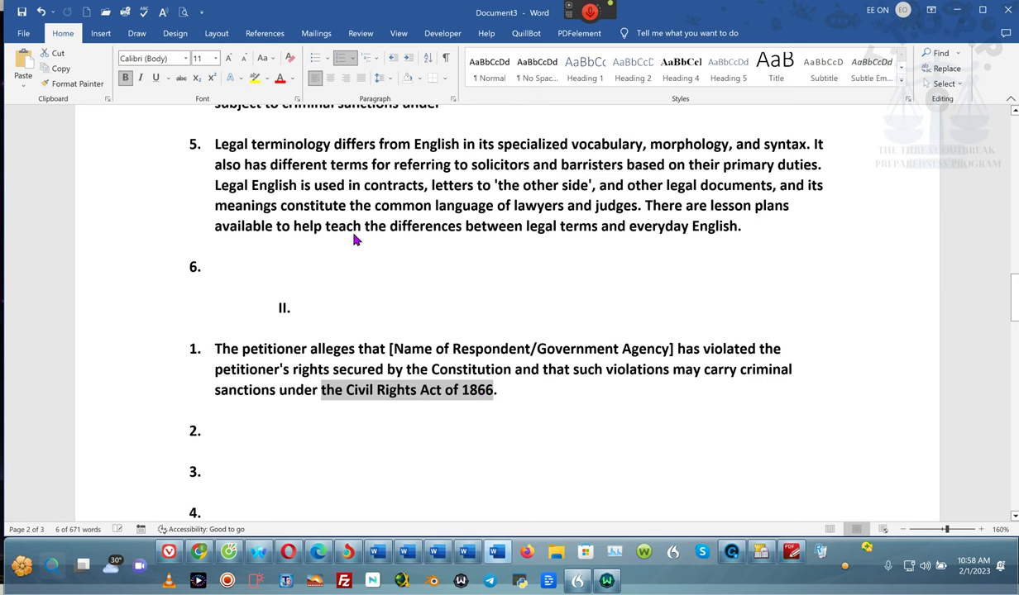
scroll(281, 199, "up", 7)
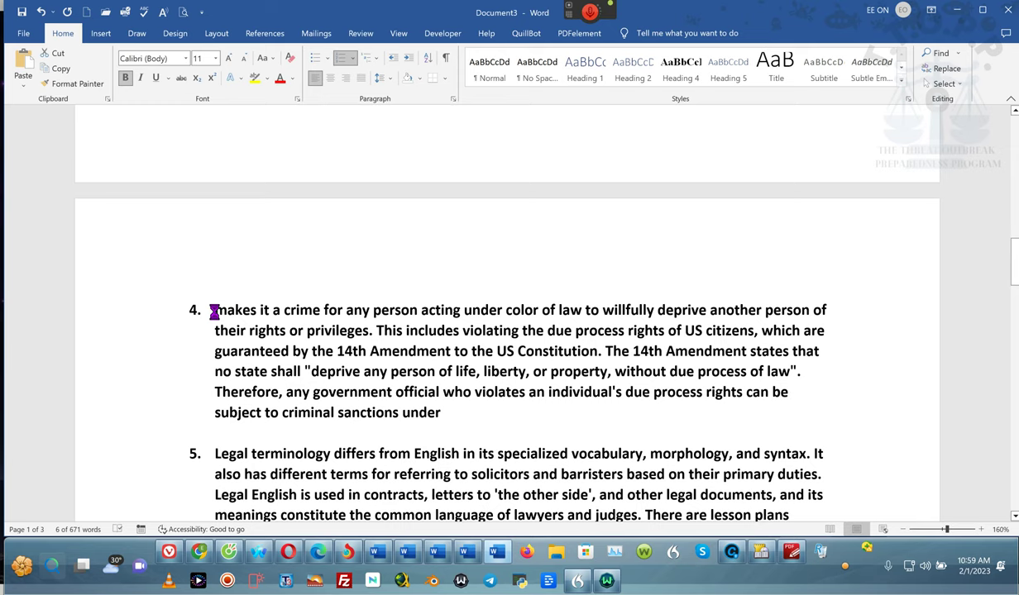
left_click(212, 311)
key("ctrl+v")
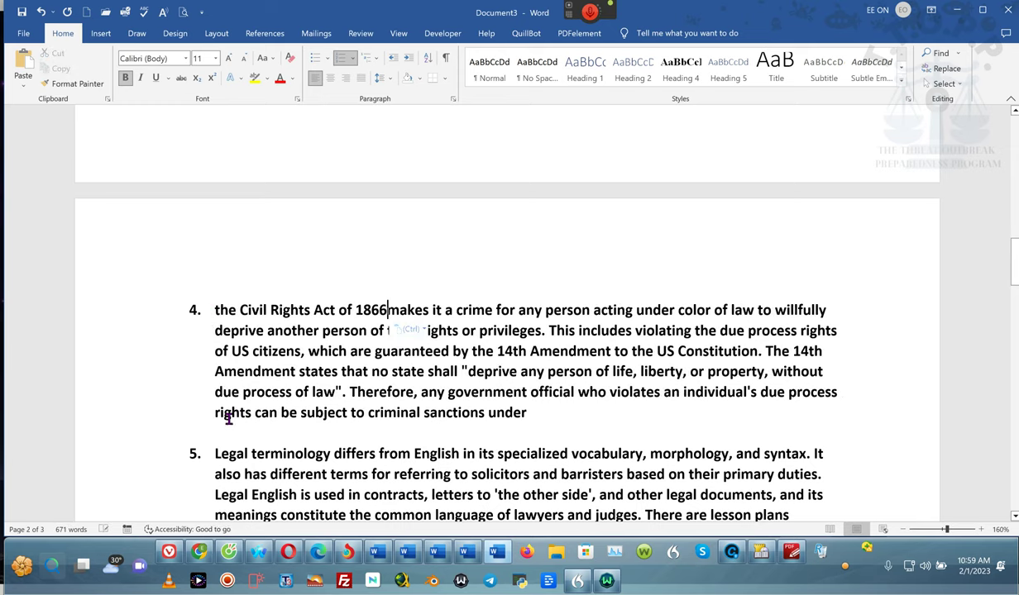
- Capitalize the opening word "The" of item 4
left_click(222, 310)
key("BackSpace")
type("T")
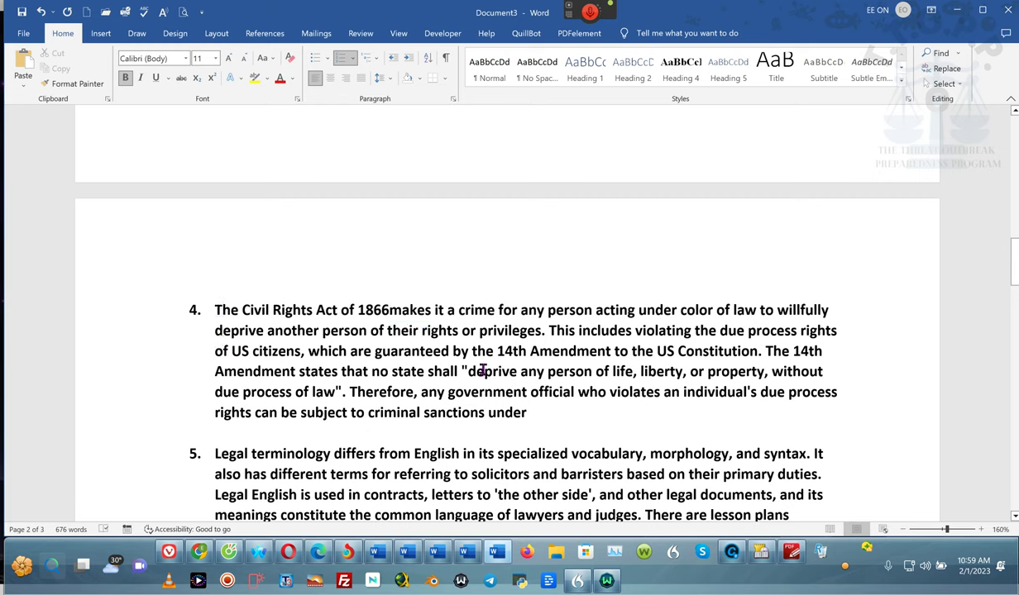
- Change both "14th" Amendment mentions in item 4 to "5th" and end its last sentence with "the Civil Rights Act of 1866."
left_click_drag(497, 352, 520, 353)
type("5")
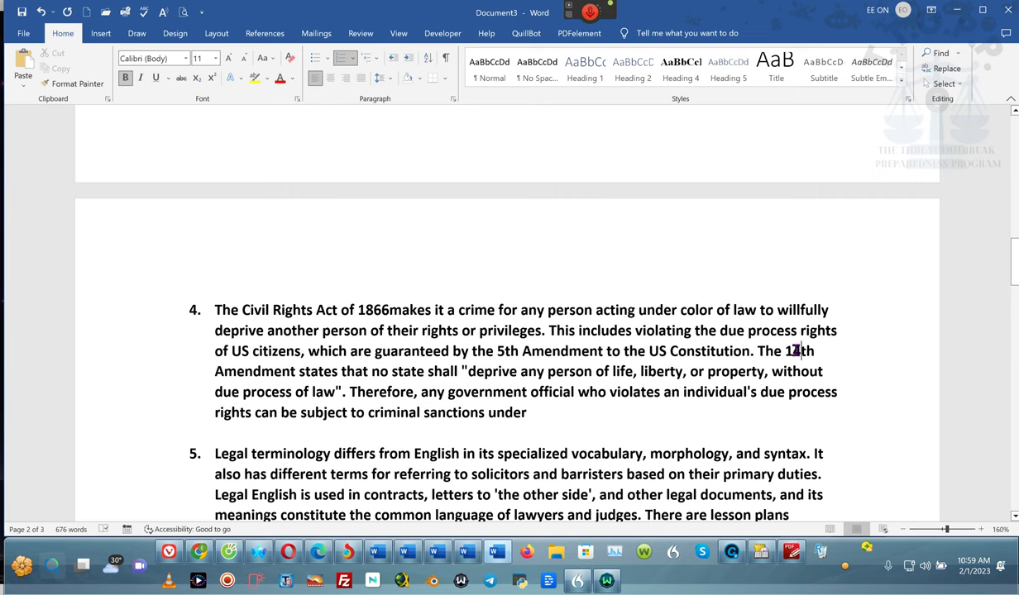
left_click_drag(796, 350, 785, 351)
type("5")
key("ctrl+v")
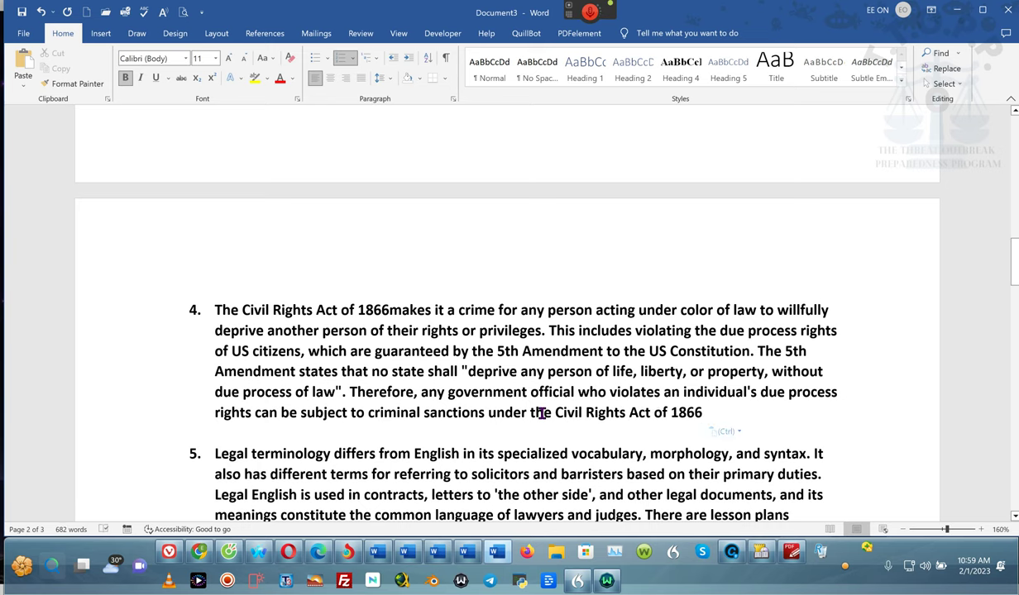
type(".")
- Copy the text of item 1 in section II and submit it to Perplexity as a follow-up question
scroll(541, 413, "down", 6)
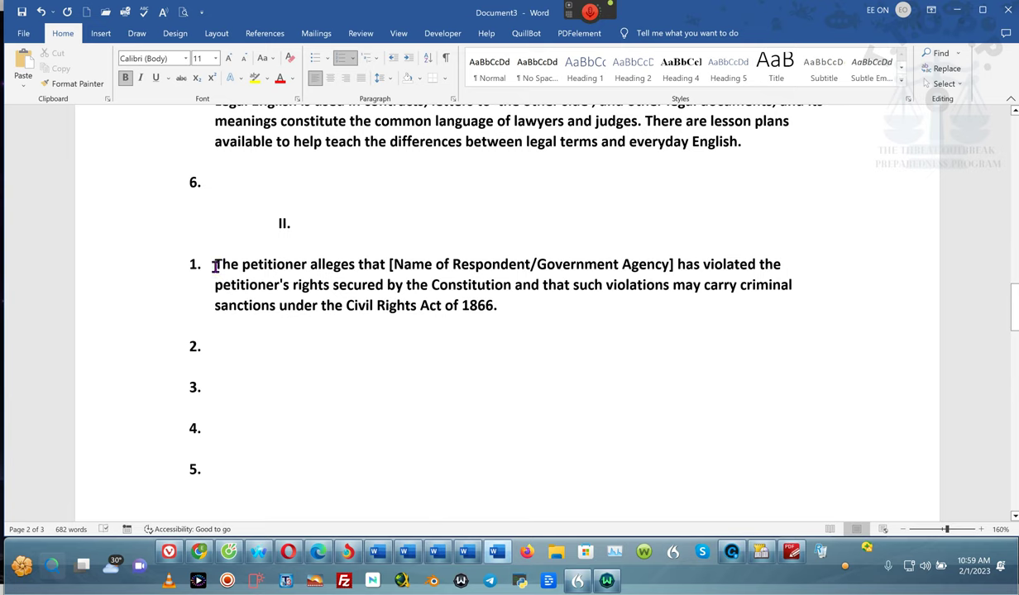
left_click_drag(212, 265, 484, 304)
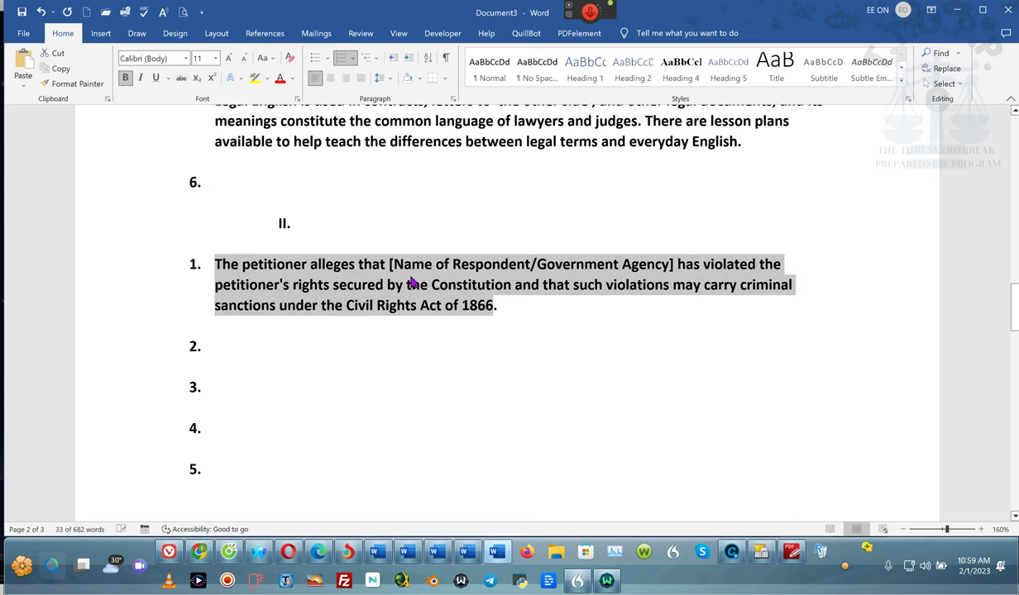
left_click(170, 549)
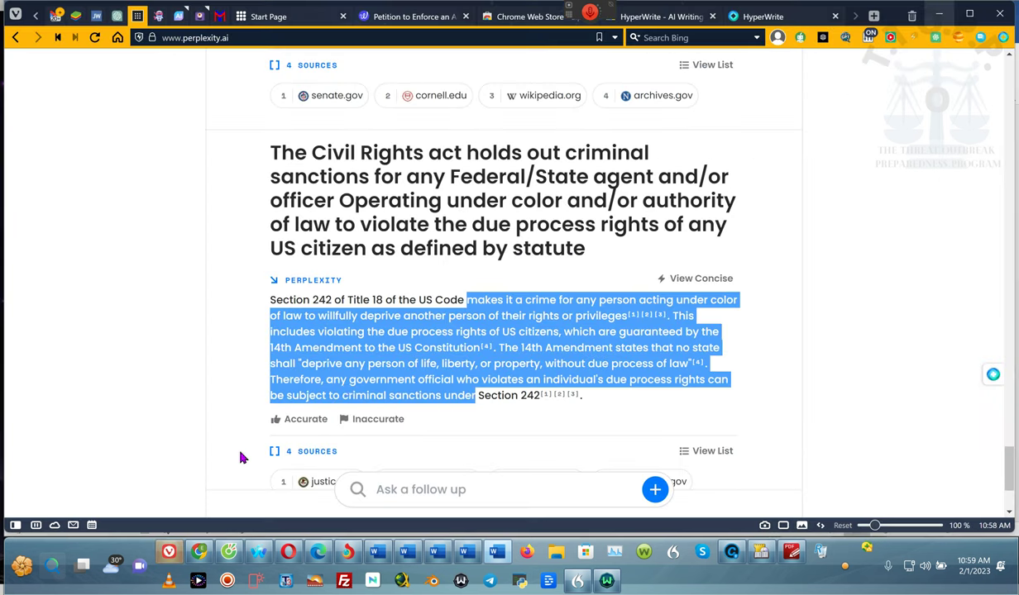
left_click(404, 495)
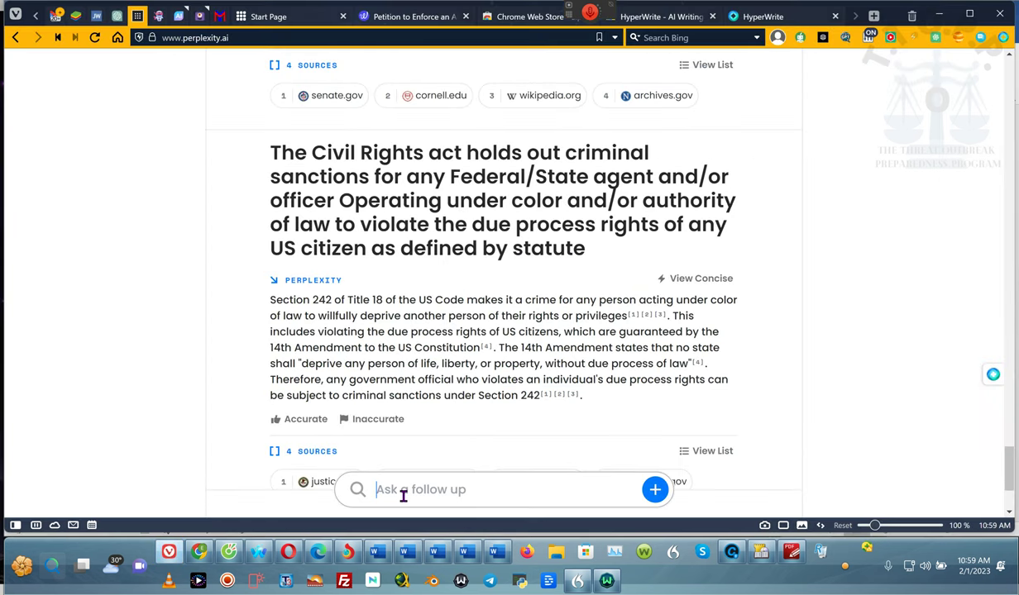
key("ctrl+v")
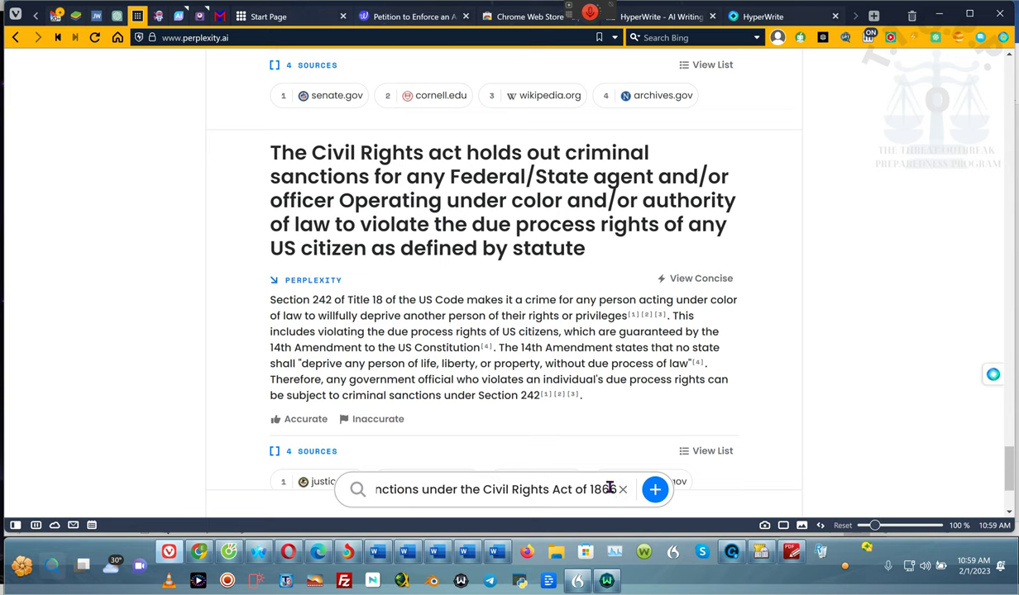
left_click(654, 491)
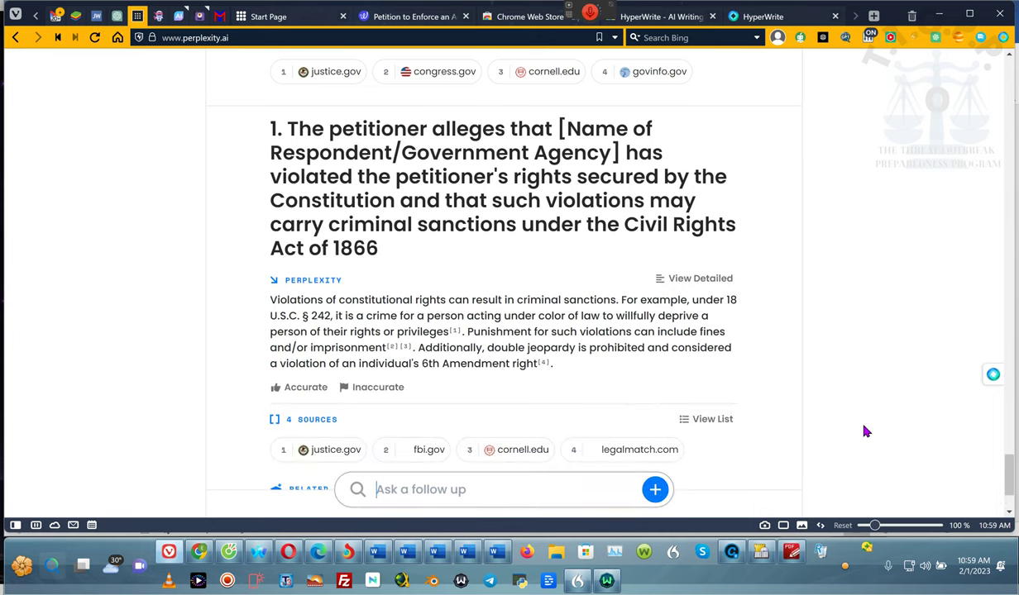
- Switch the new Perplexity answer to its detailed version and copy both of its paragraphs
left_click(695, 279)
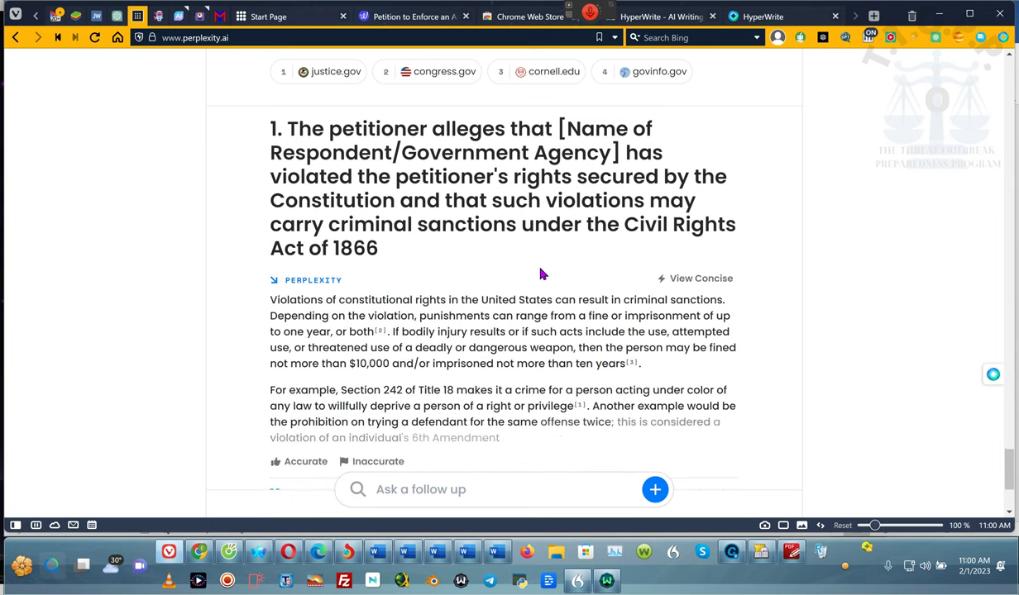
scroll(737, 372, "down", 2)
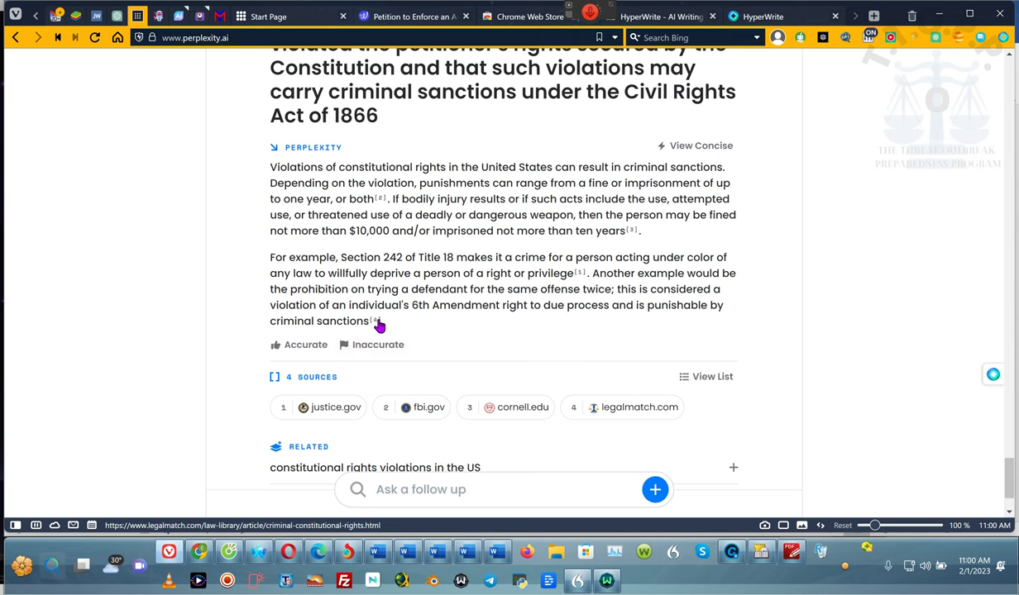
left_click_drag(384, 322, 271, 170)
key("ctrl+c")
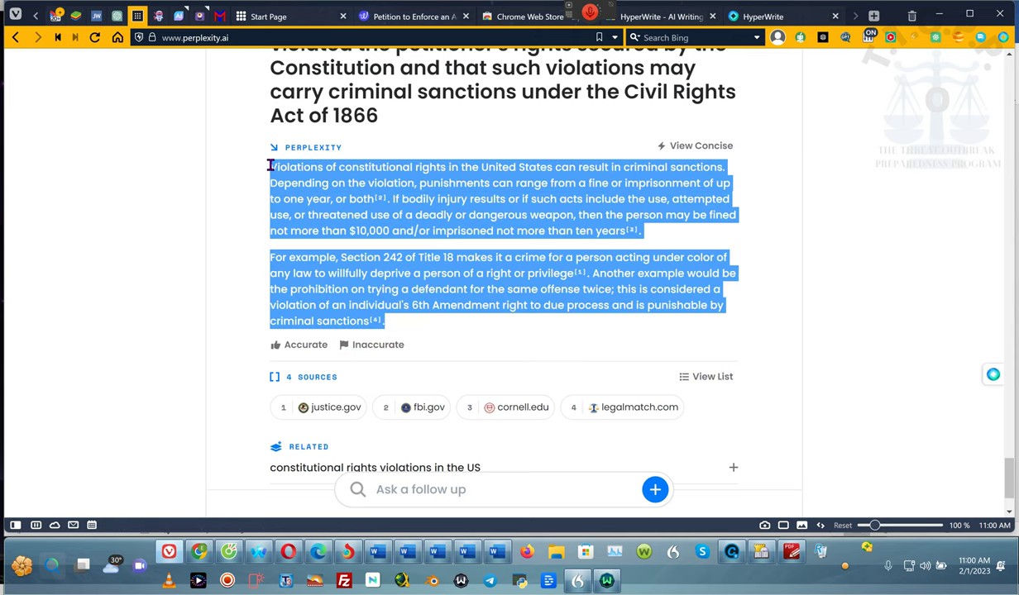
- Return to the Word petition and paste the copied answer as text only into item 2 of section II
left_click(940, 15)
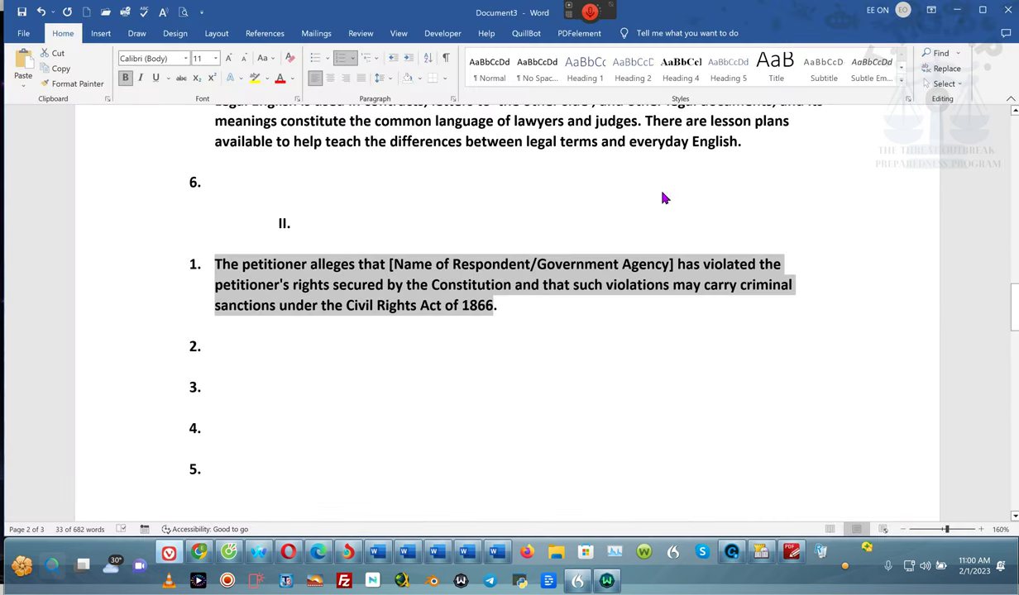
left_click(238, 344)
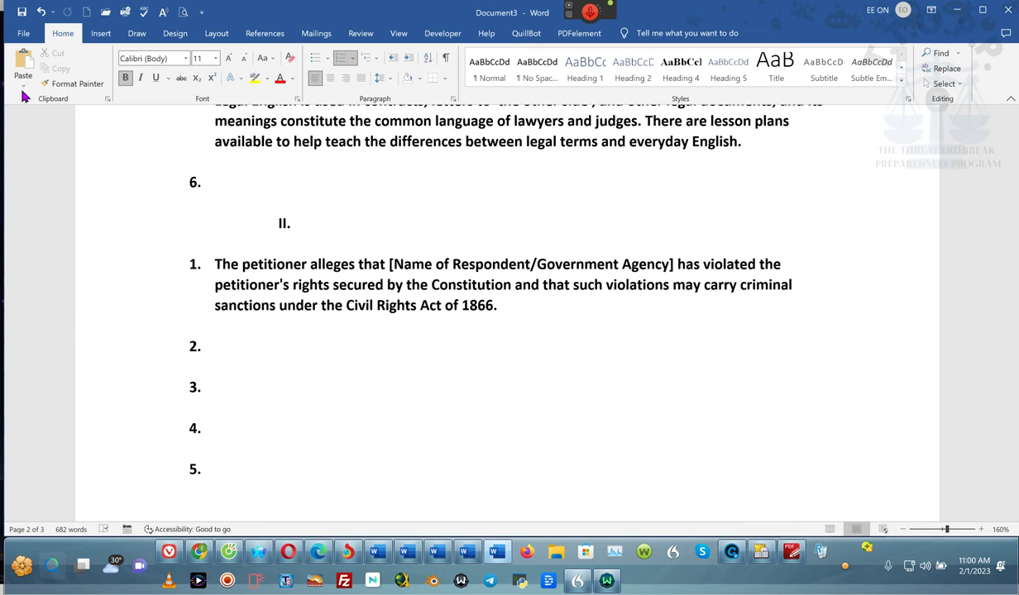
left_click(23, 86)
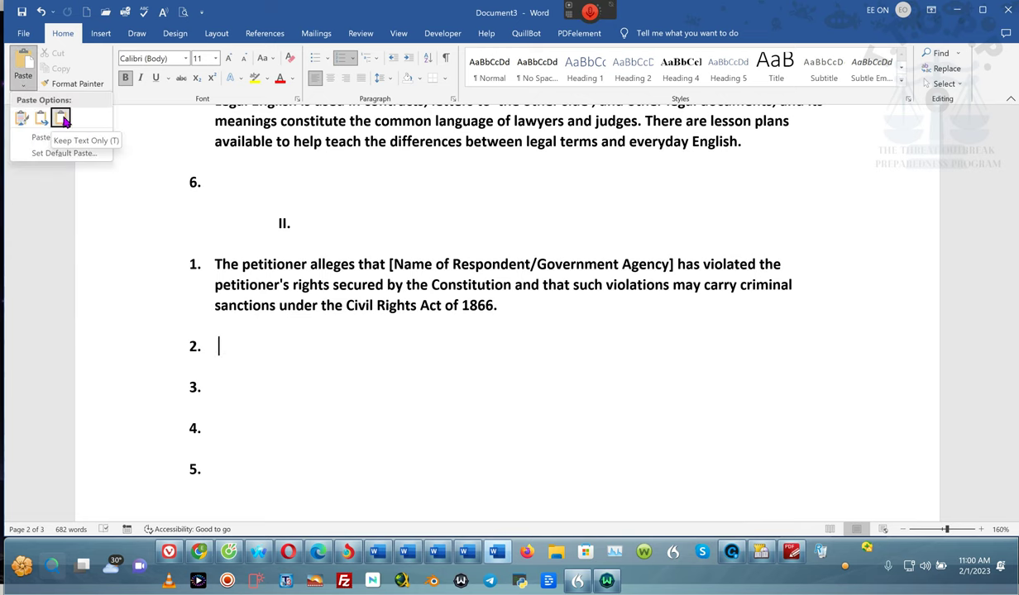
left_click(62, 119)
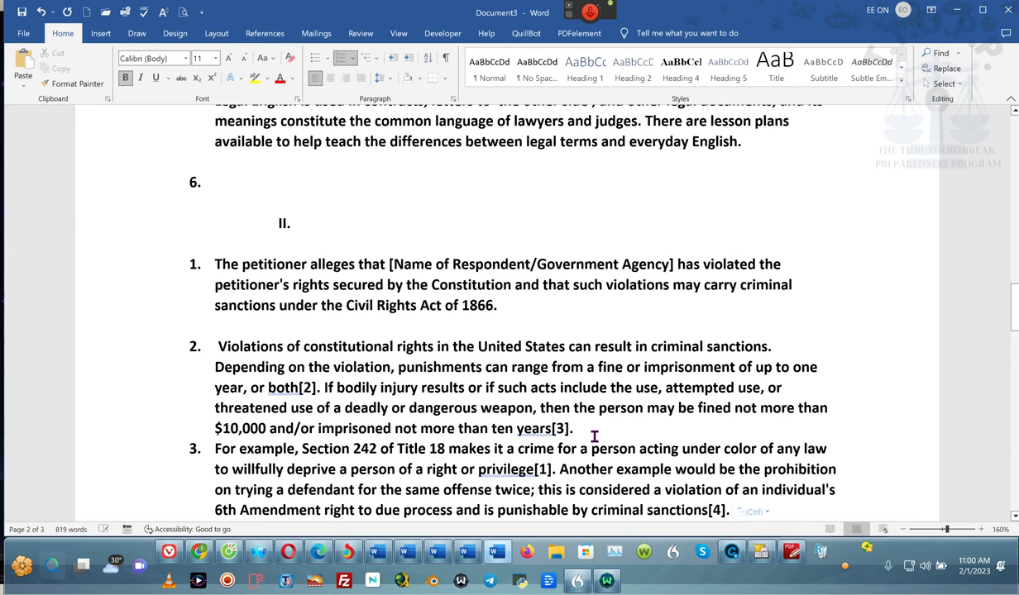
- Delete the citation markers [3] after "years" and [2] after "both" in item 2, and insert a blank line before item 3
key("BackSpace")
key("BackSpace")
key("BackSpace")
key("BackSpace")
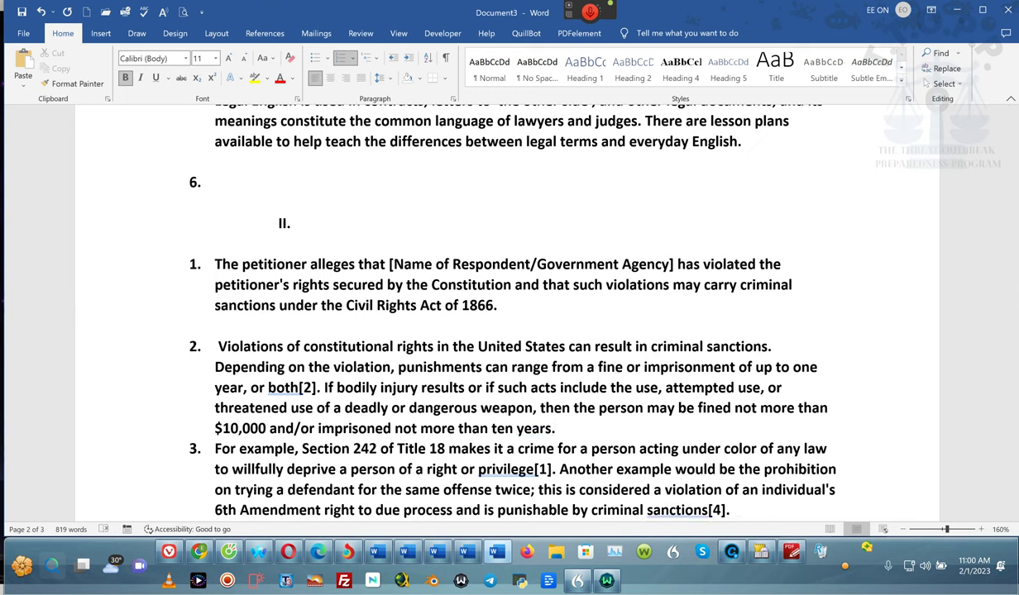
key("Return")
key("Return")
key("BackSpace")
key("BackSpace")
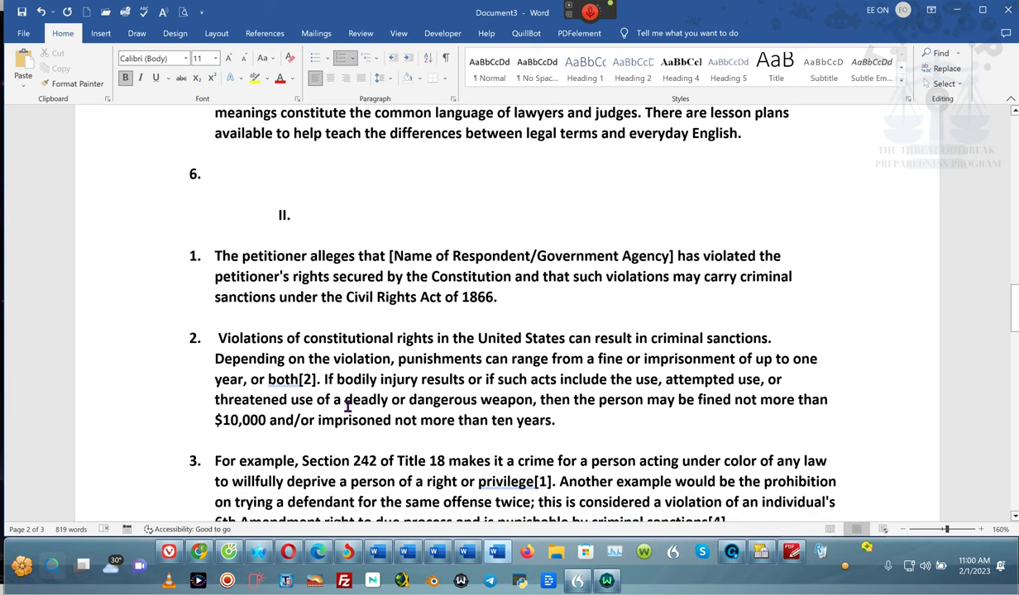
left_click(317, 380)
key("BackSpace")
key("BackSpace")
key("BackSpace")
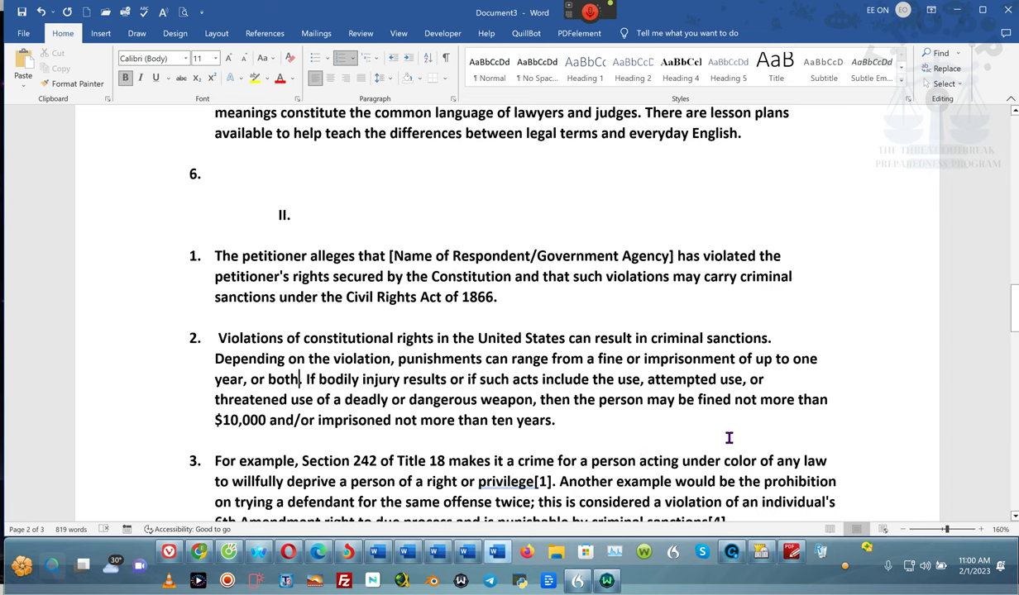
- Delete the citation markers [1] after "privilege" and [4] after "sanctions" in item 3 of section II
scroll(728, 438, "down", 4)
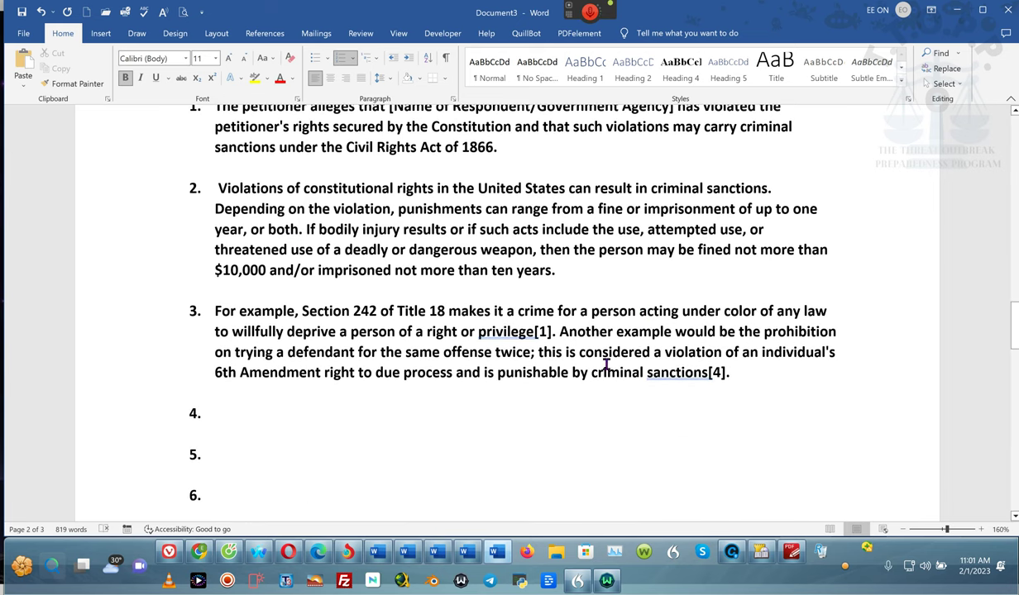
left_click(552, 333)
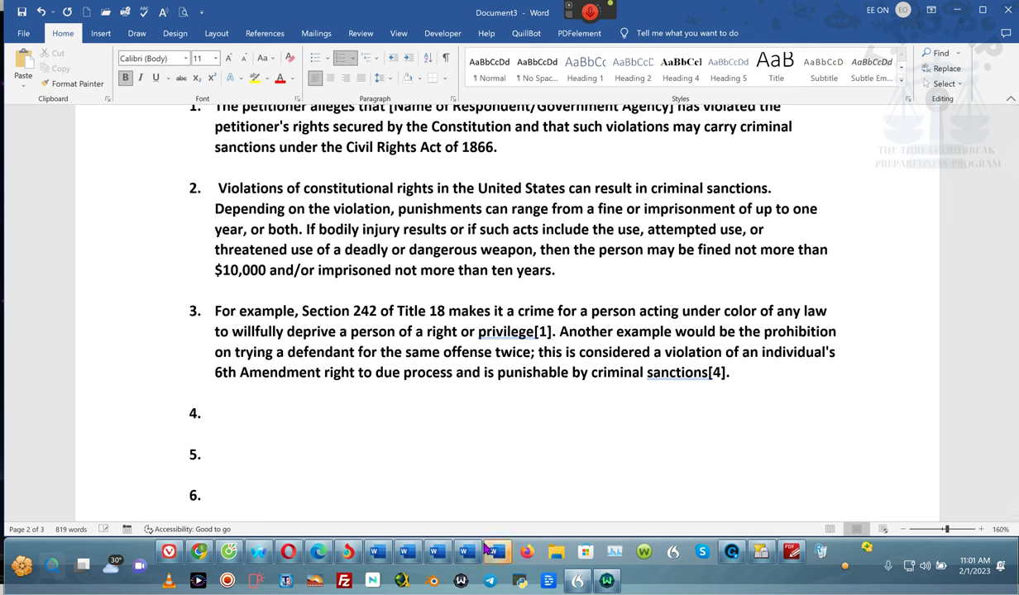
key("BackSpace")
key("BackSpace")
key("BackSpace")
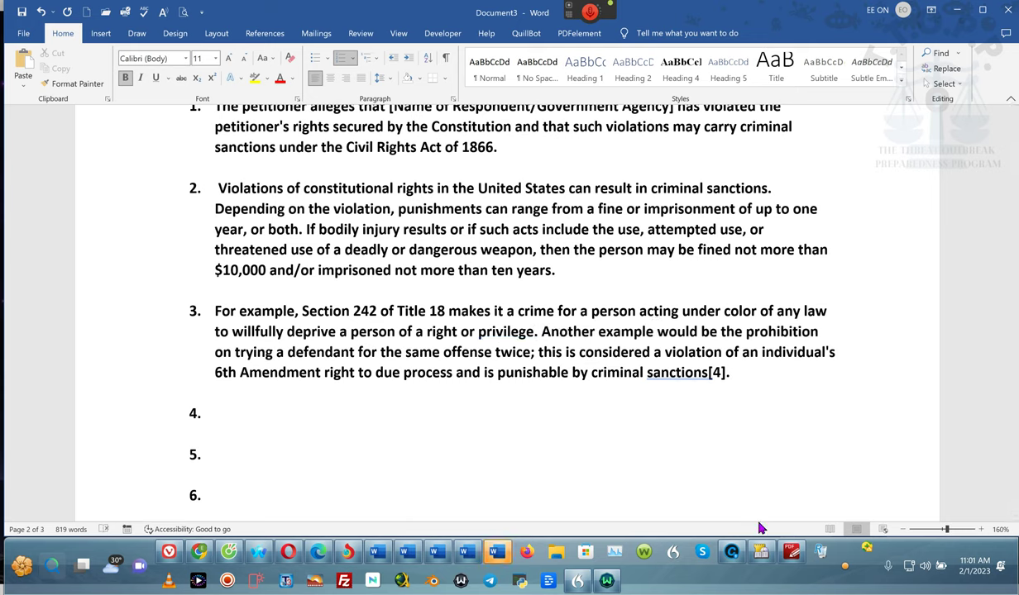
left_click(725, 374)
key("BackSpace")
key("BackSpace")
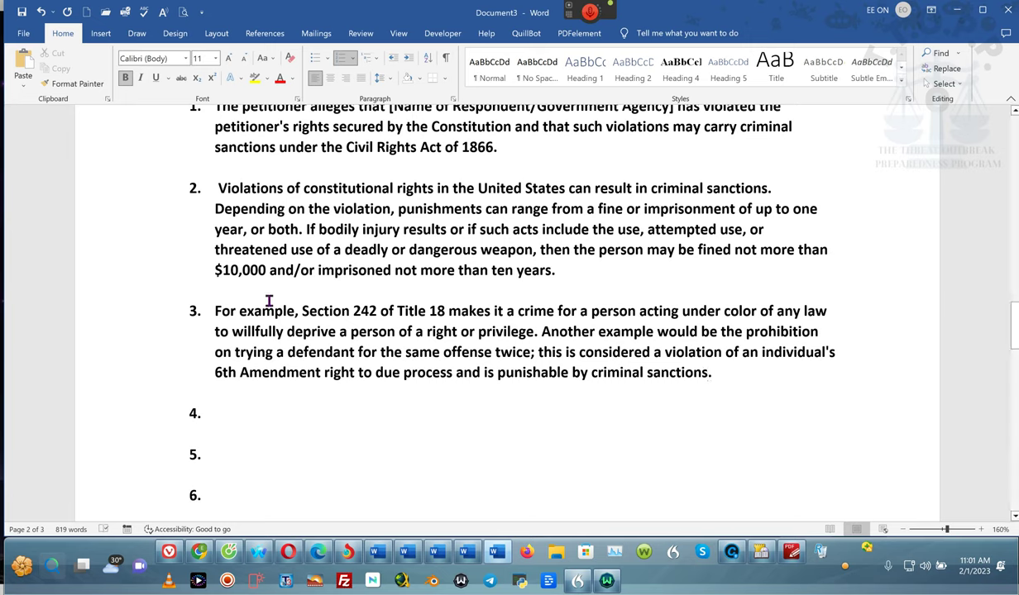
- Replace "Section 242 of Title 18" in item 3 with "the Civil Rights Act of 1866" copied from item 1, without its period
left_click_drag(303, 308, 445, 307)
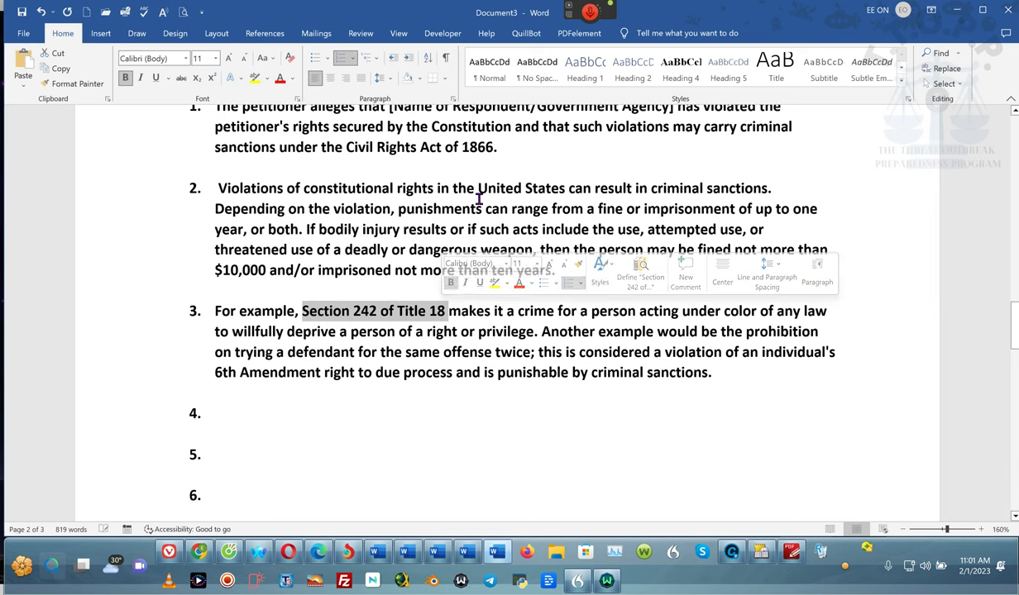
key("Delete")
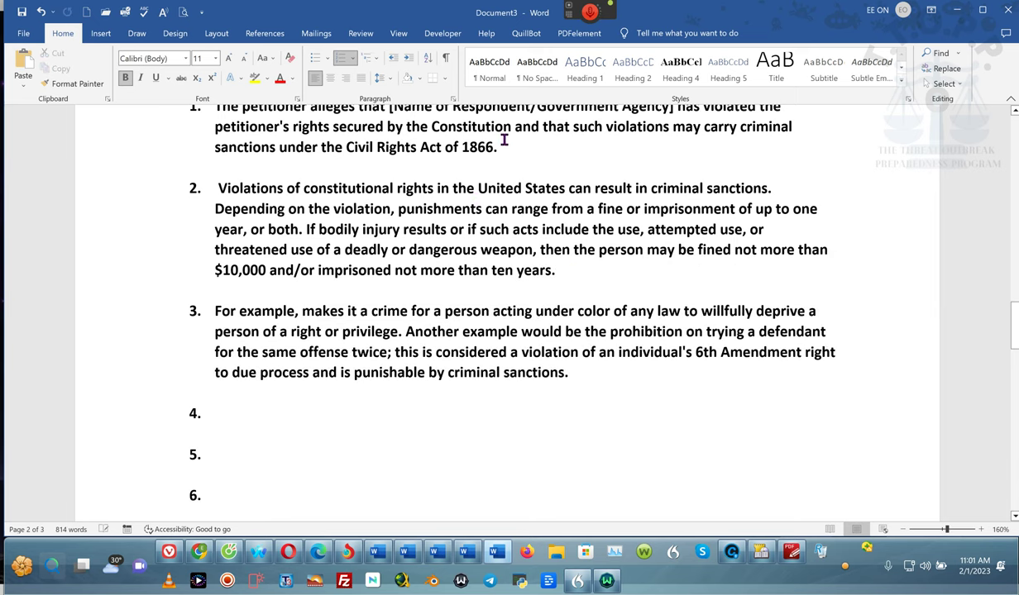
left_click_drag(496, 145, 339, 153)
key("ctrl+c")
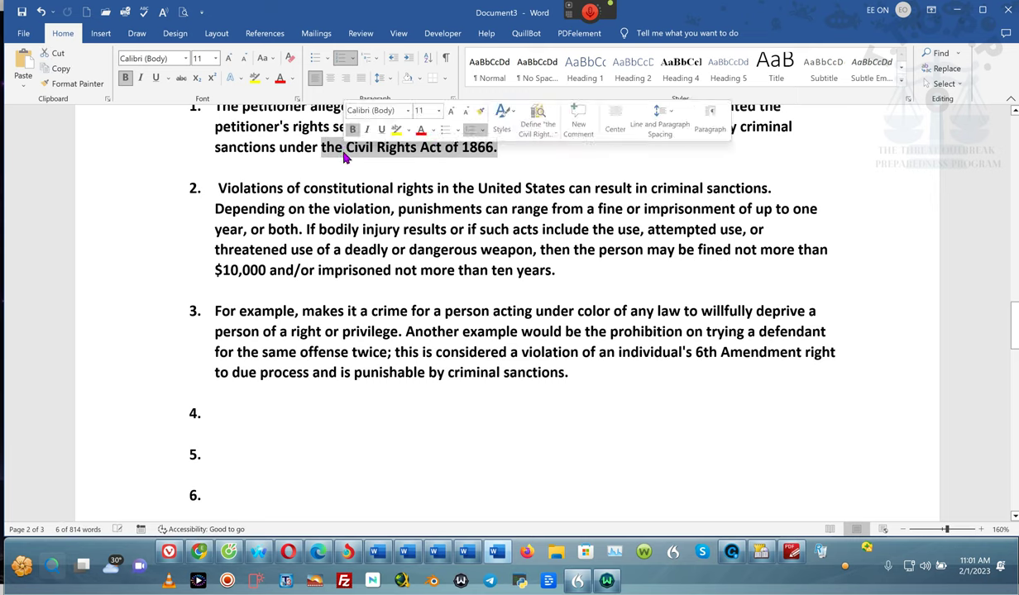
left_click(301, 311)
key("ctrl+v")
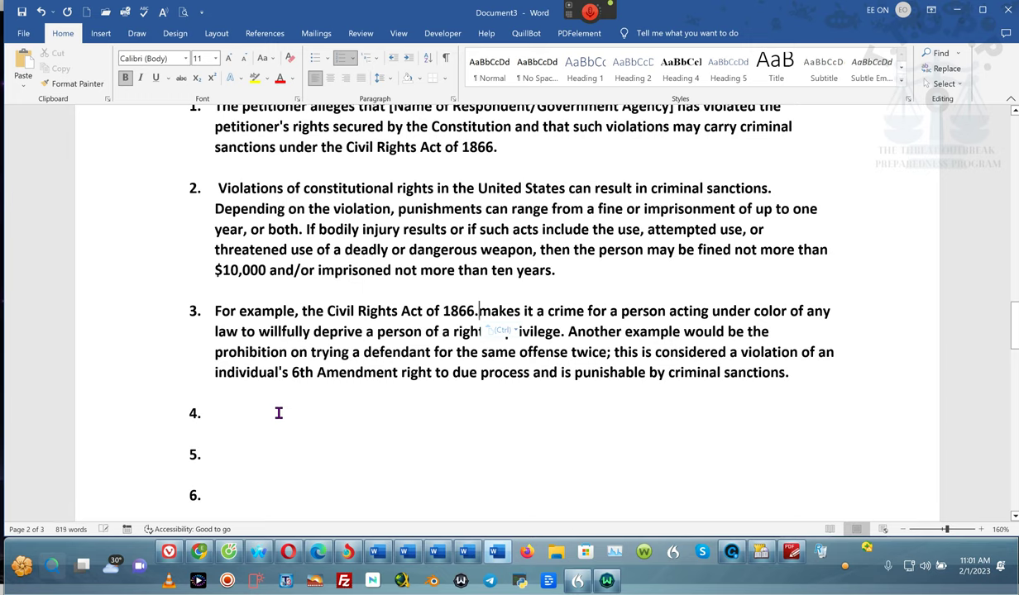
key("BackSpace")
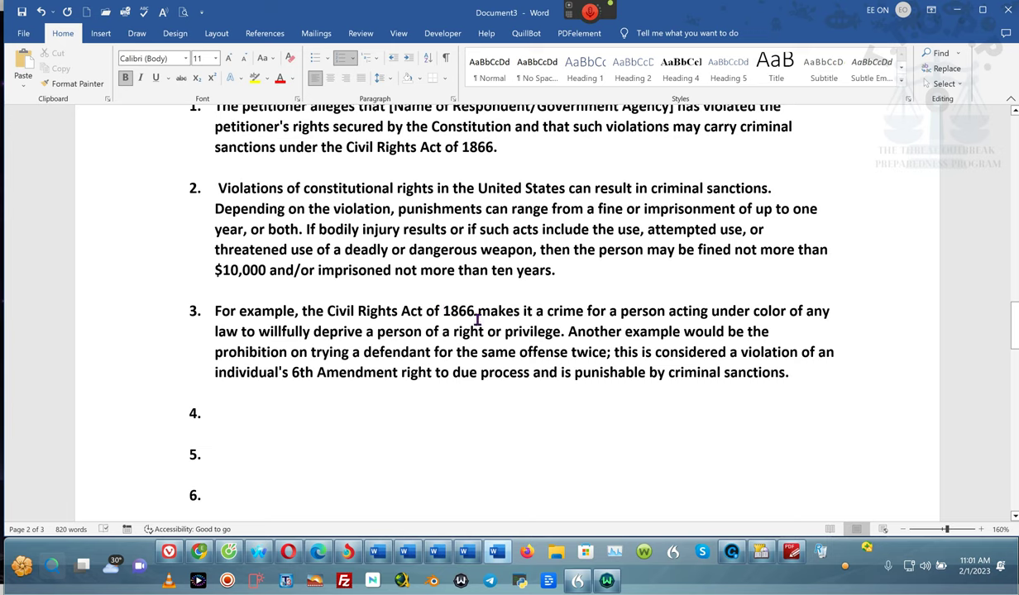
- Review the remaining sections through the Summarization and select the entire petition text
scroll(510, 358, "down", 10)
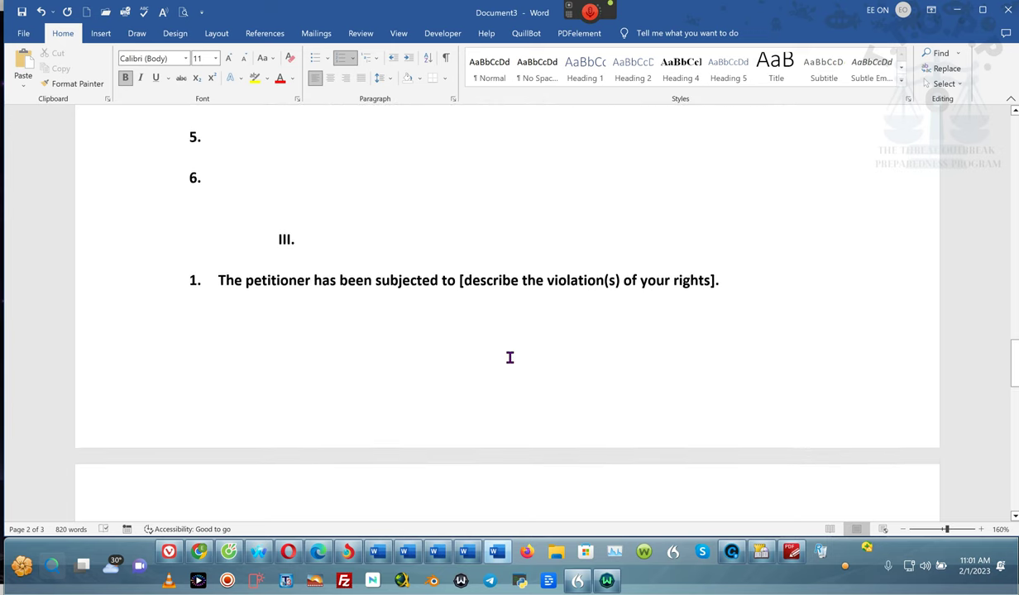
scroll(510, 357, "down", 15)
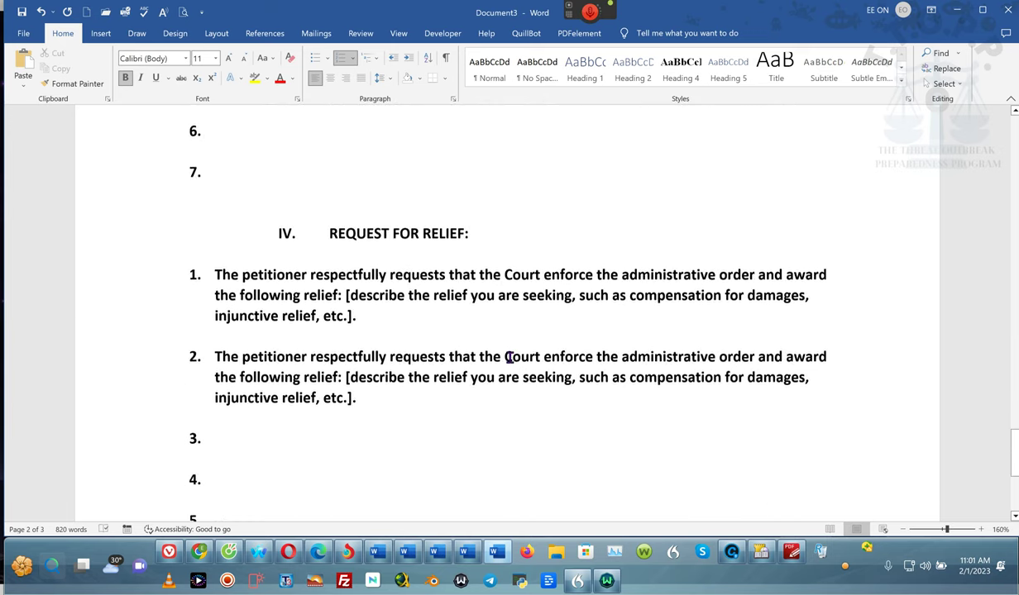
scroll(510, 357, "down", 4)
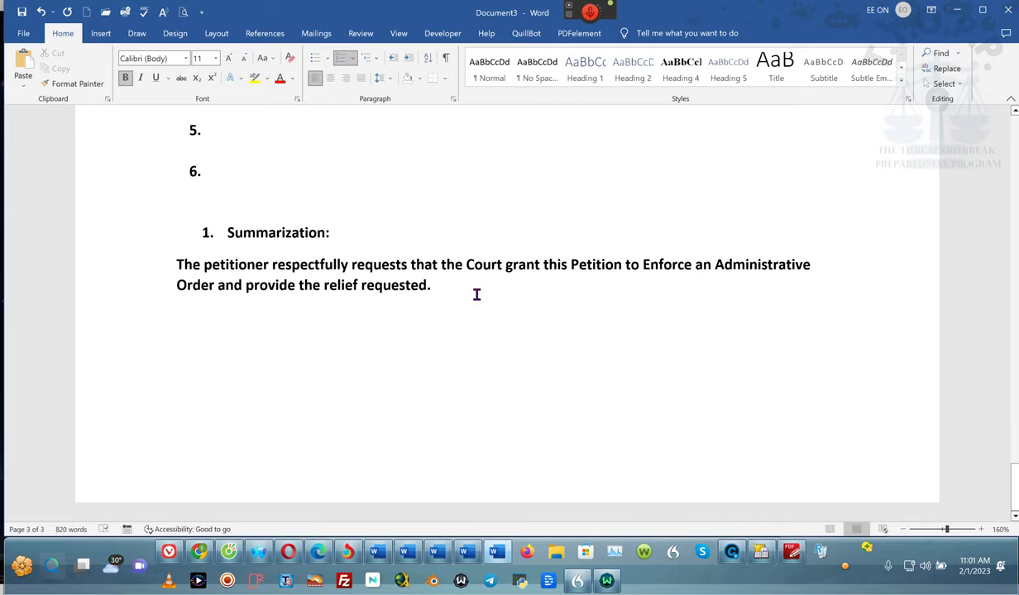
key("ctrl+a")
scroll(477, 295, "up", 20)
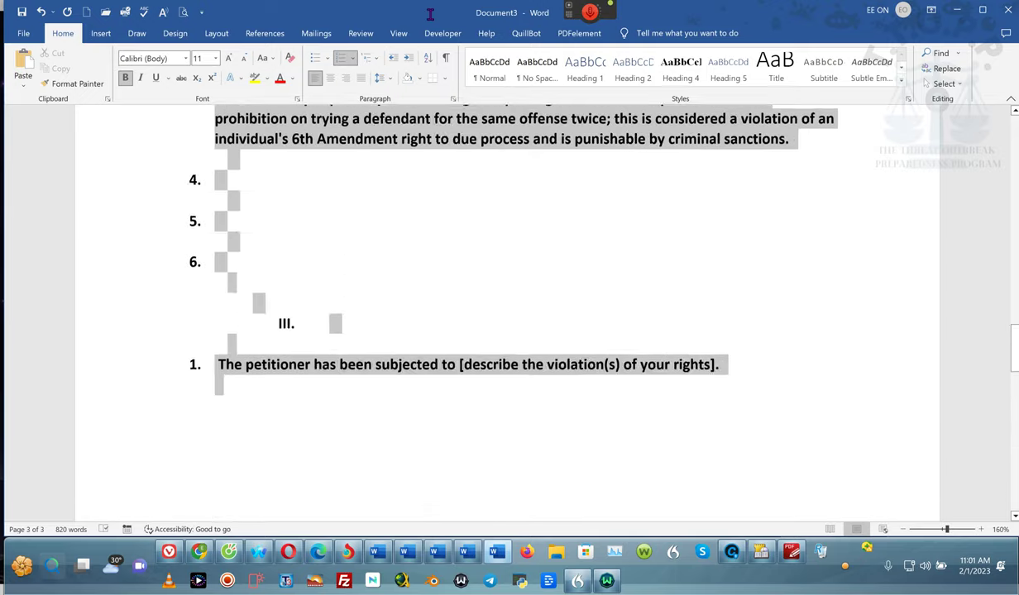
scroll(506, 314, "up", 20)
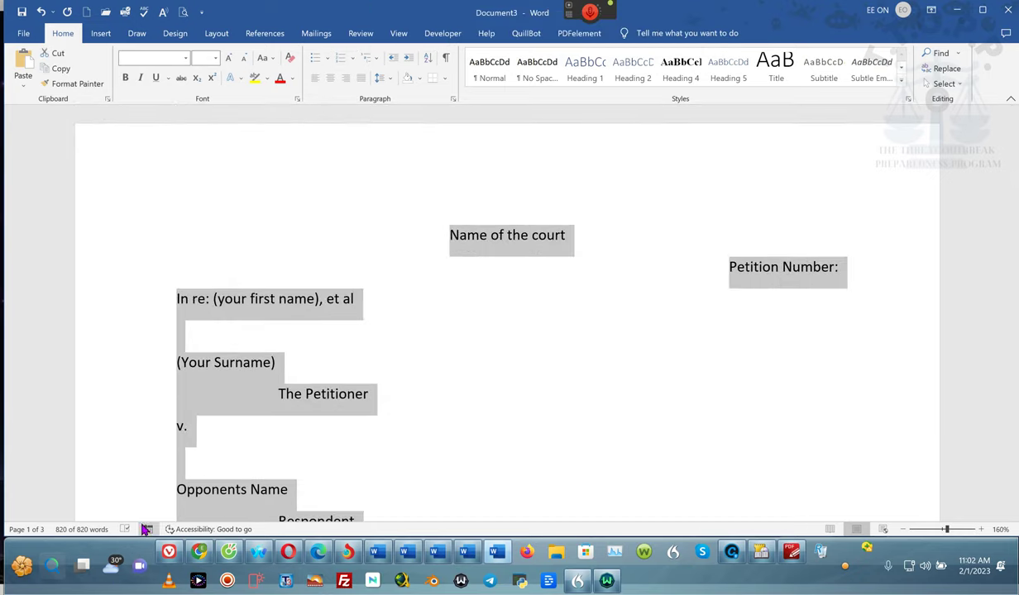
- Switch to the ChatGPT petition conversation and begin a message saying this is what I have so far in preparing for the mock trial
left_click(170, 552)
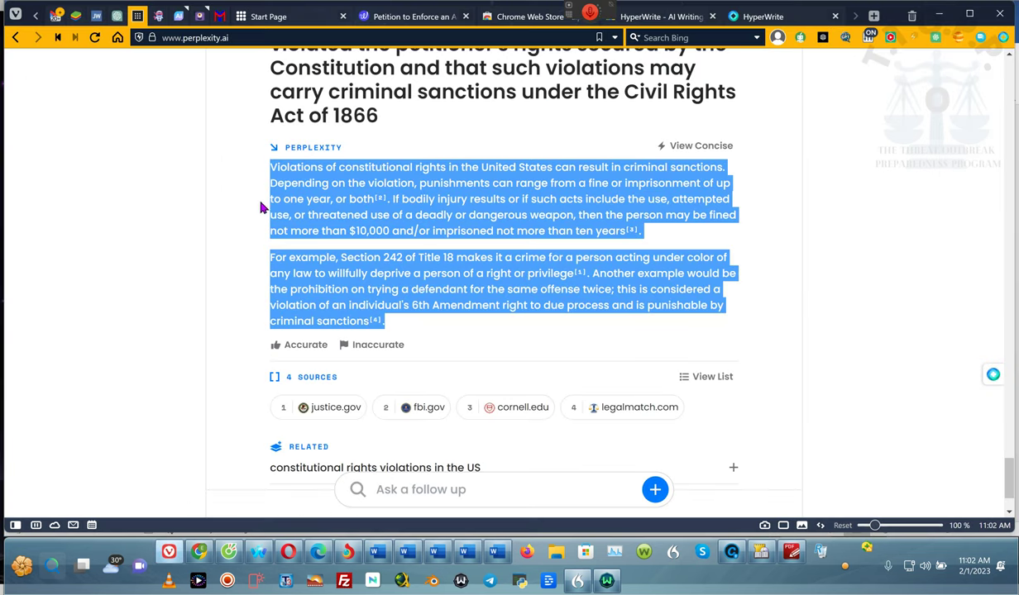
left_click(116, 17)
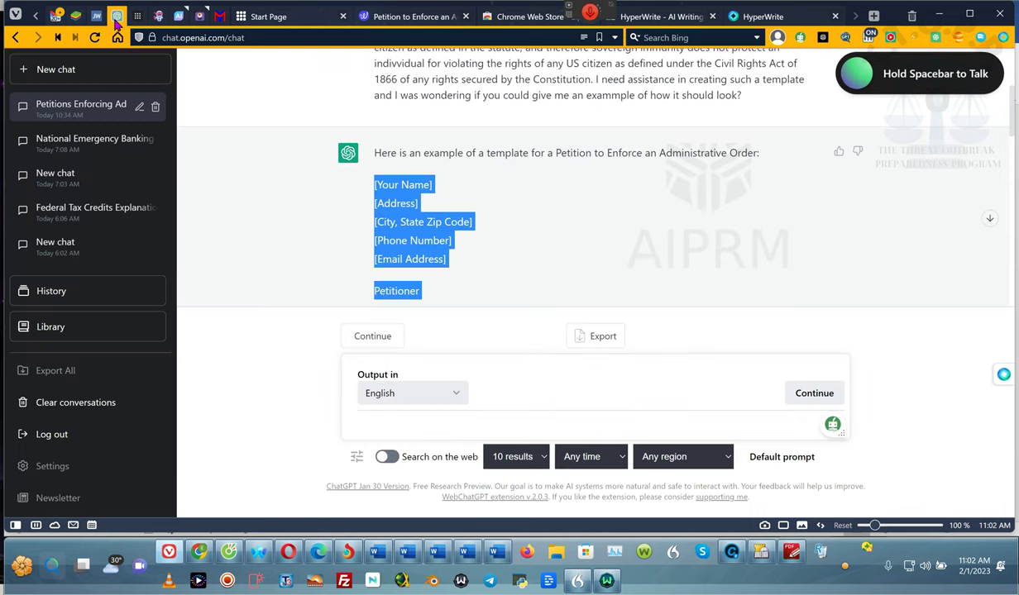
left_click(393, 422)
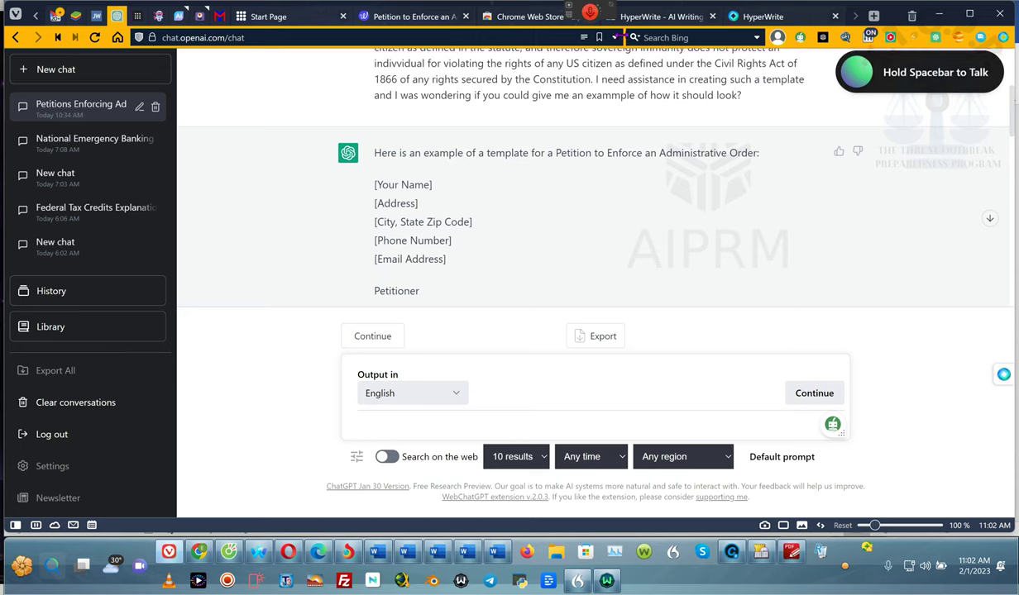
mouse_move(588, 16)
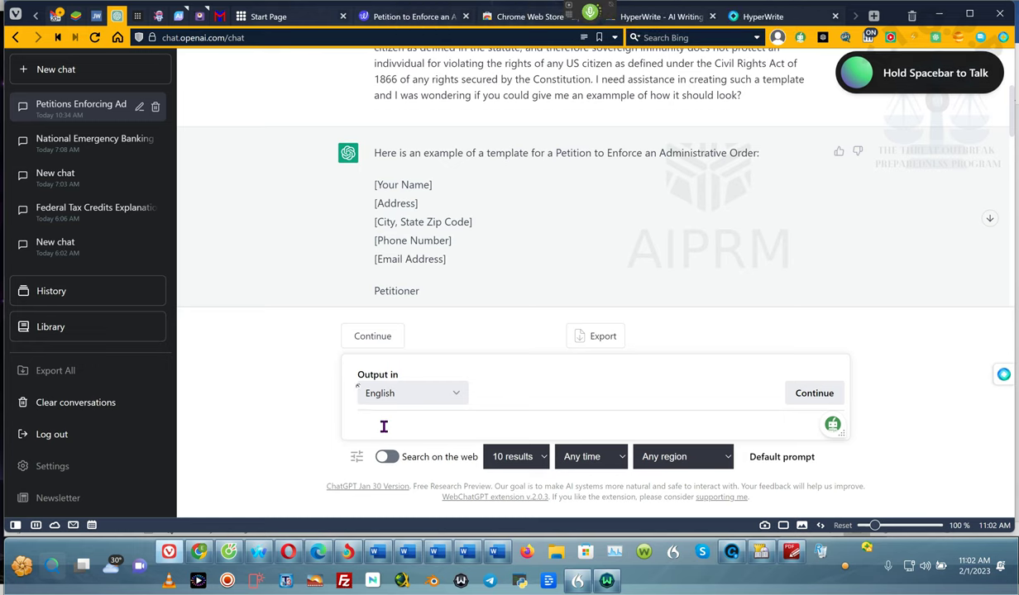
type("Kevin")
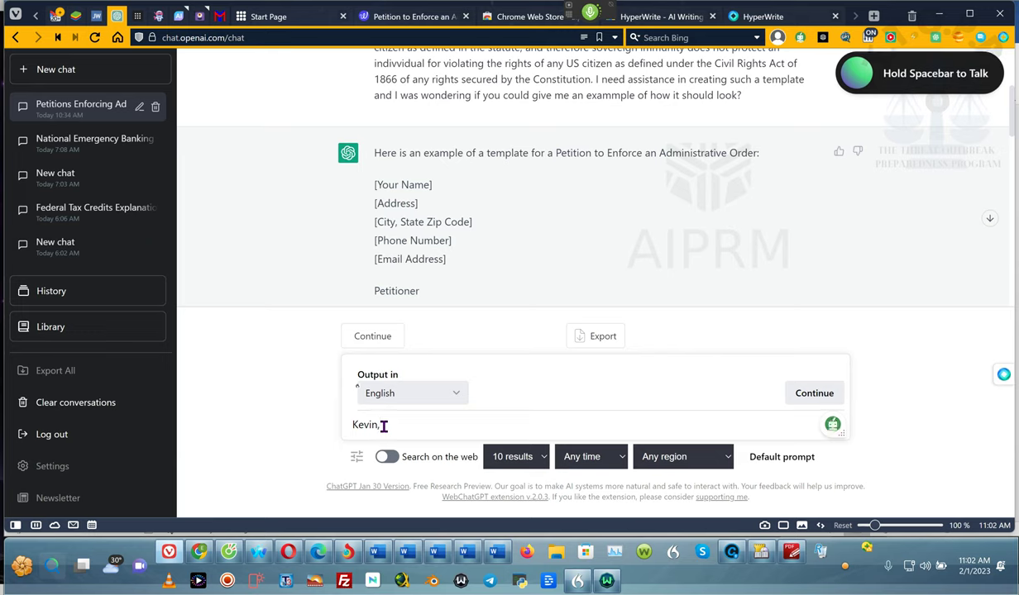
type(",")
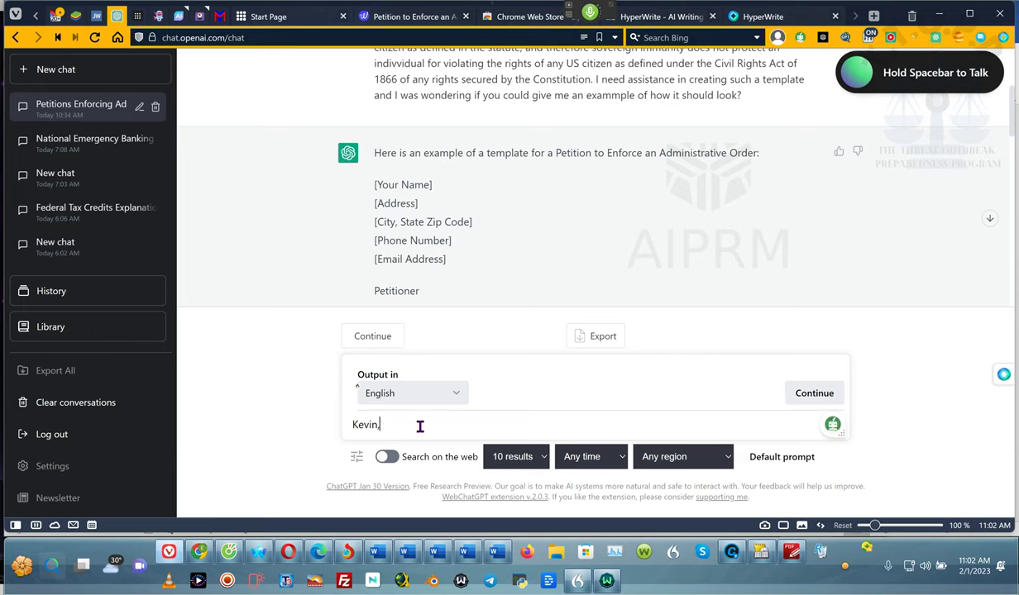
type(" and preparing for the mock trial")
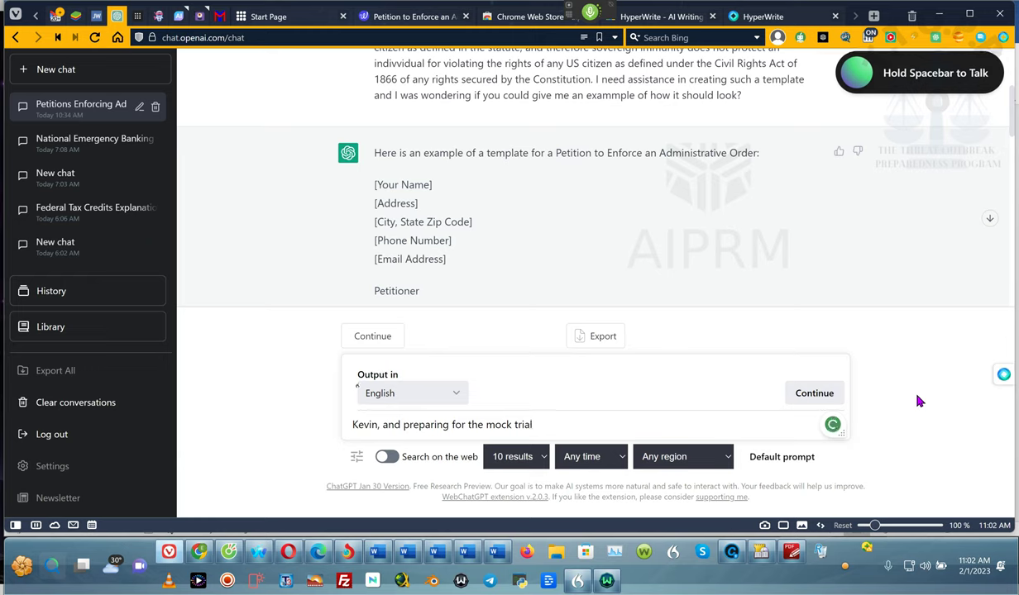
type(" thiss is what I hhave so far")
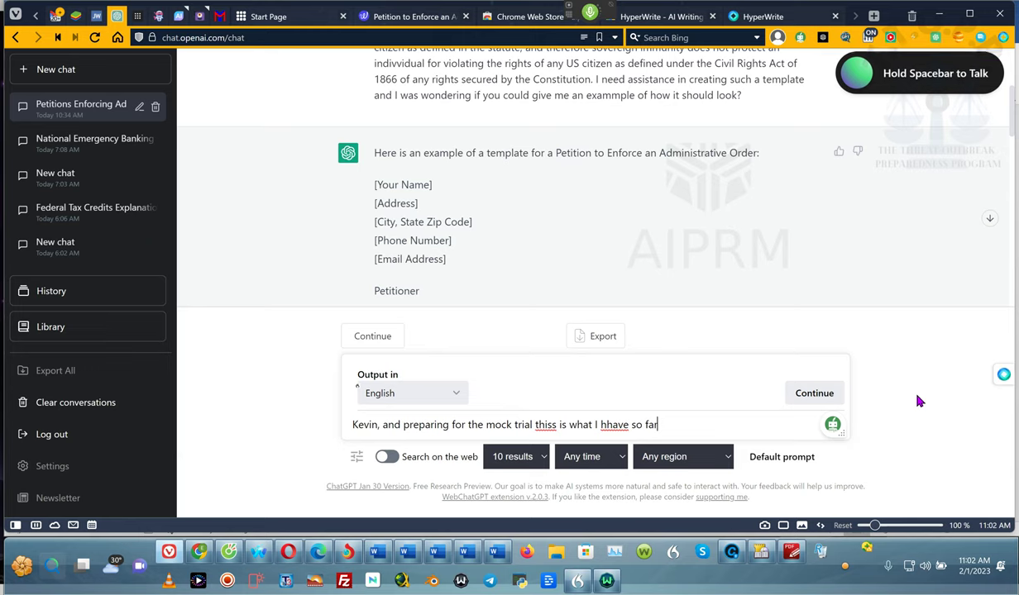
- Ask for a format the mock trial judge will recognize as coming from an experienced attorney, kept within the context presented
type(" can you help me put this in a form")
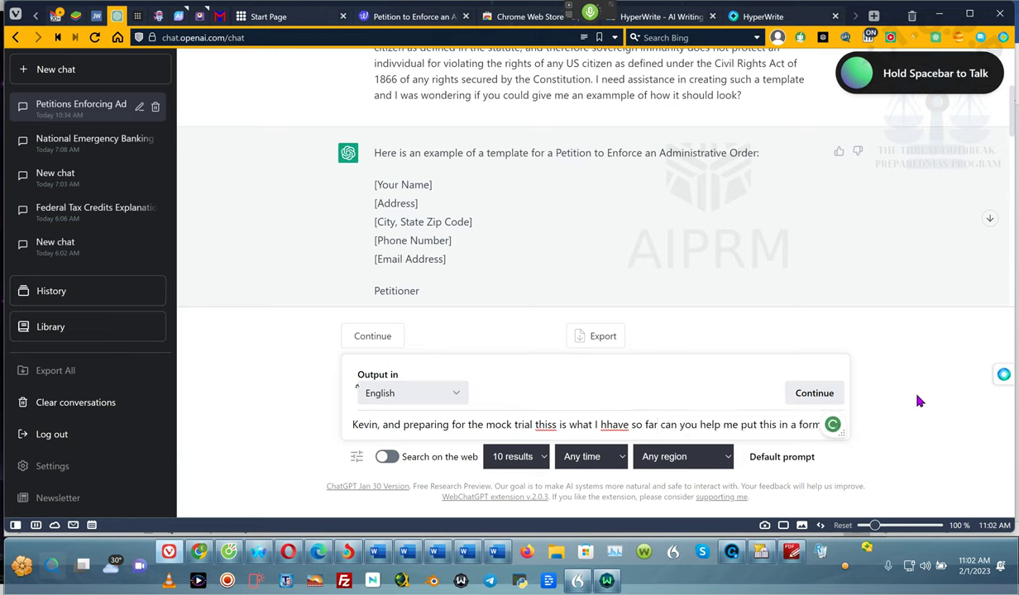
type("at that the mock trial judge")
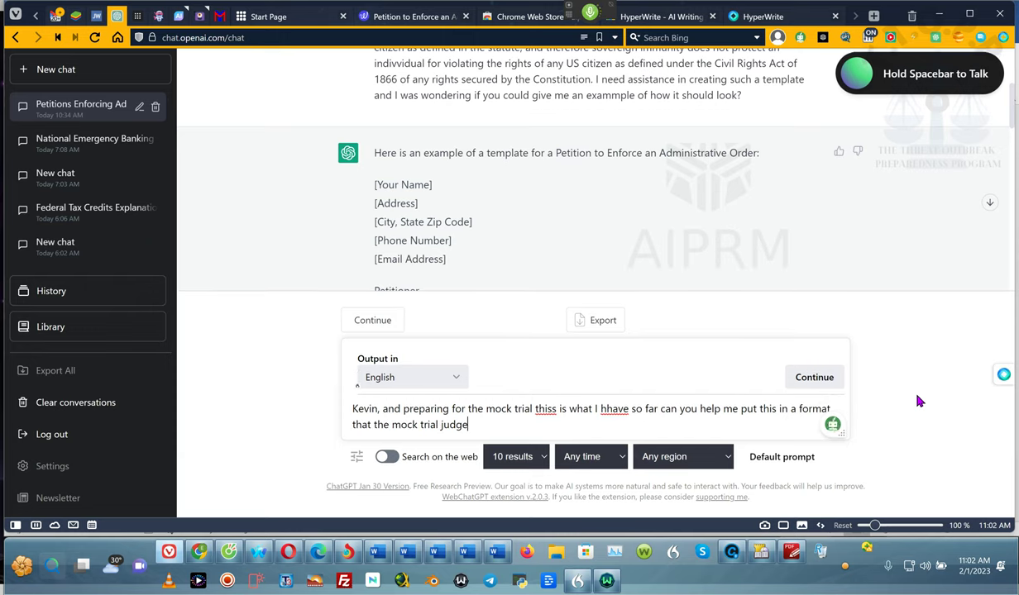
type("will recognize this coming ffrom an actual")
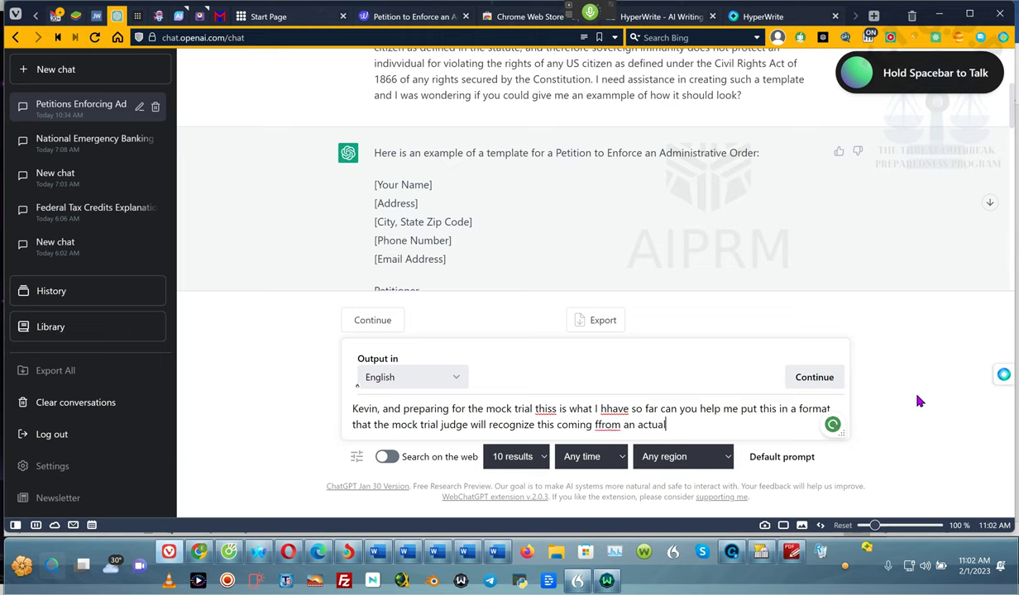
type(" experienced attorney")
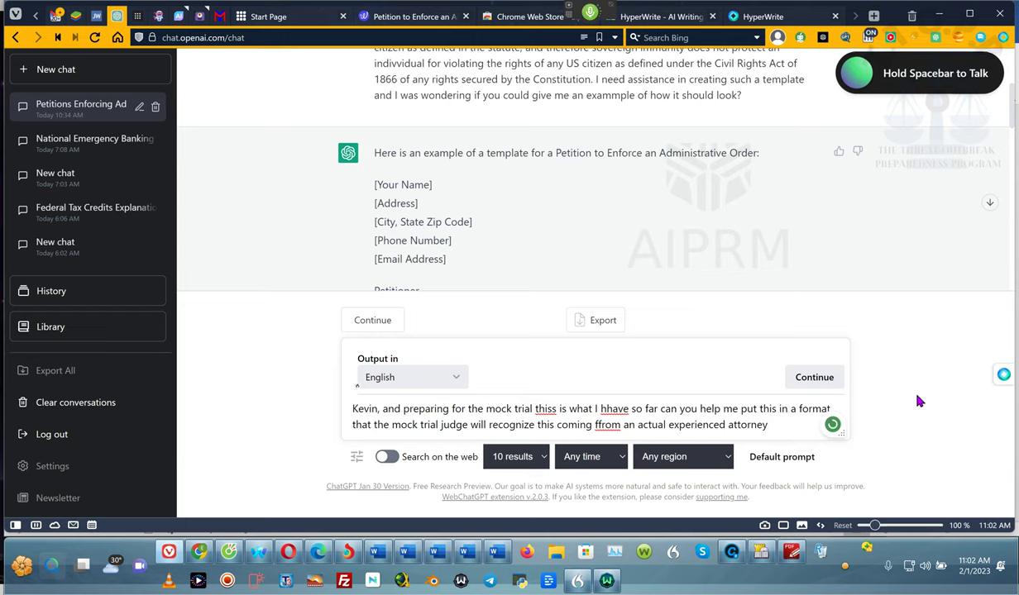
type(" but keep it within the context for which it is presented?")
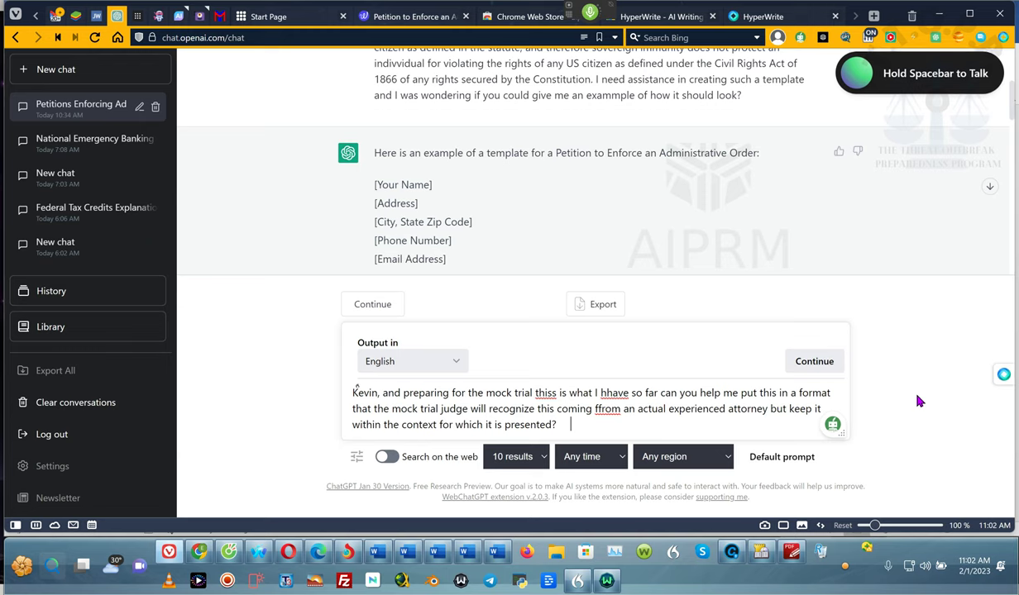
- Insert the copied petition after the request, copy the whole message, and send it
key("ctrl+v")
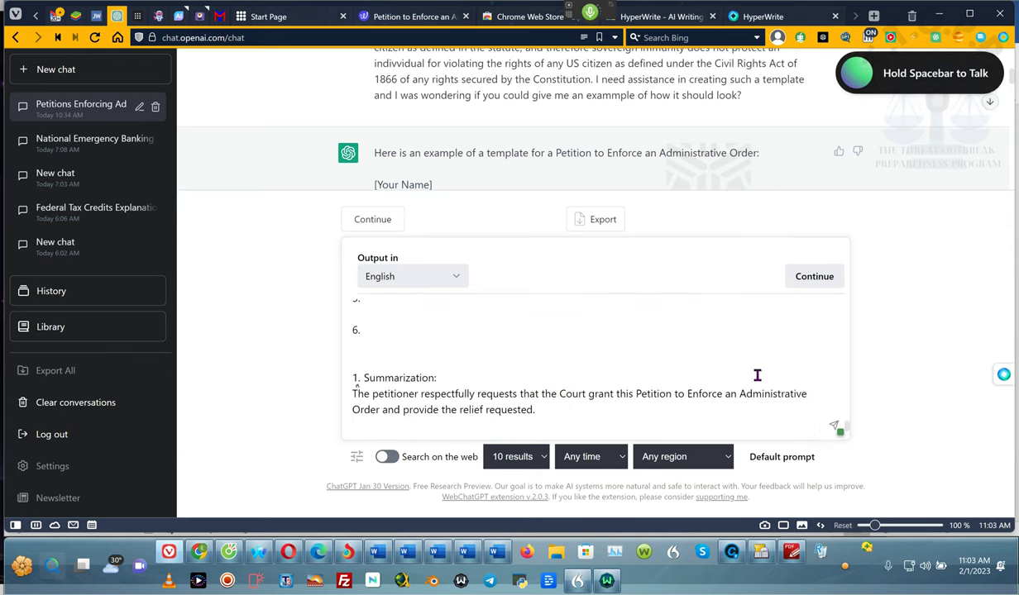
left_click_drag(611, 414, 322, 235)
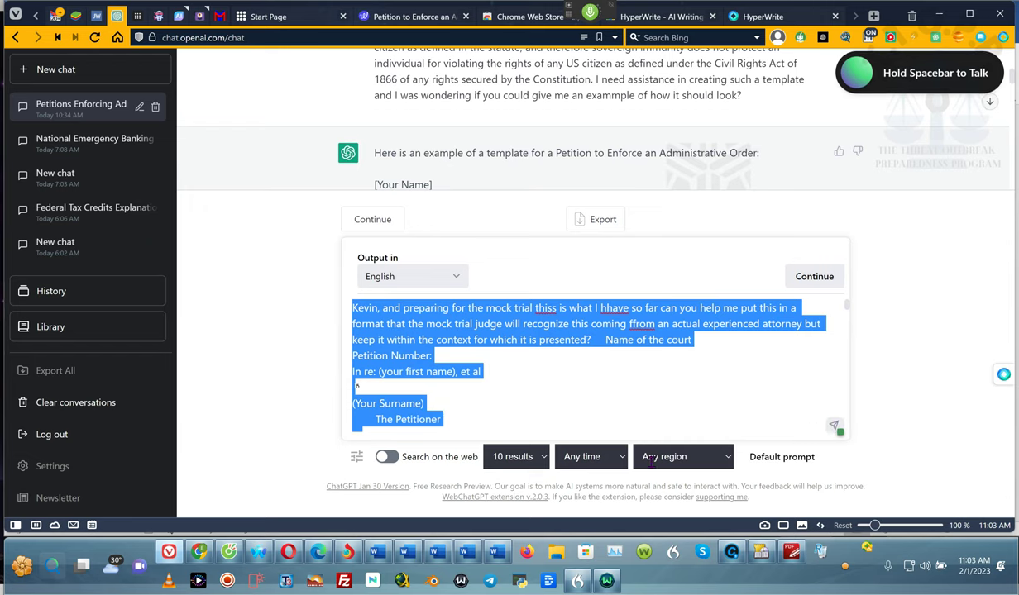
left_click(835, 428)
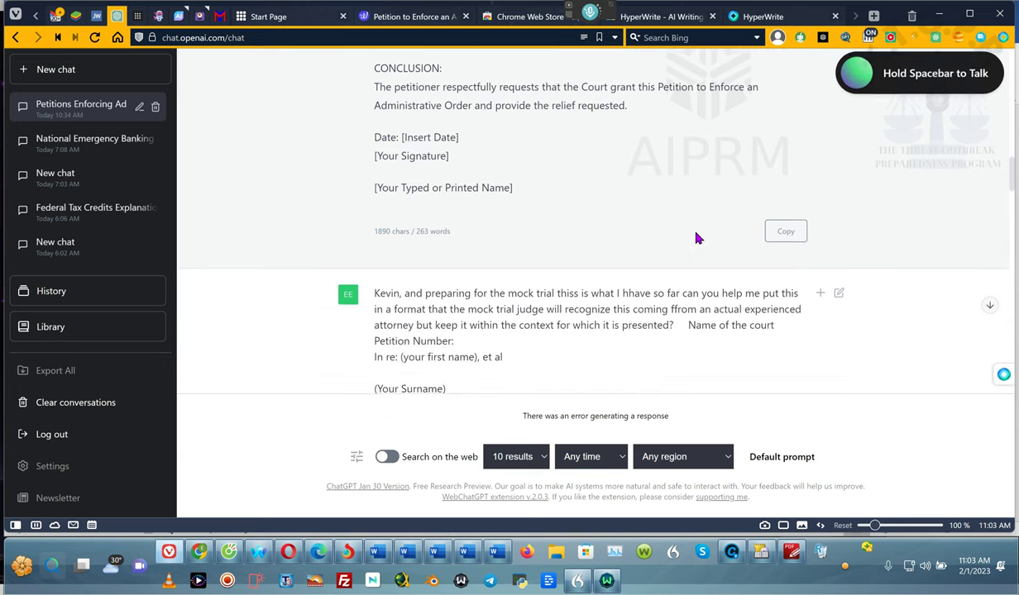
- Try to resubmit the failed petition message unchanged, and reload the ChatGPT page
left_click(836, 288)
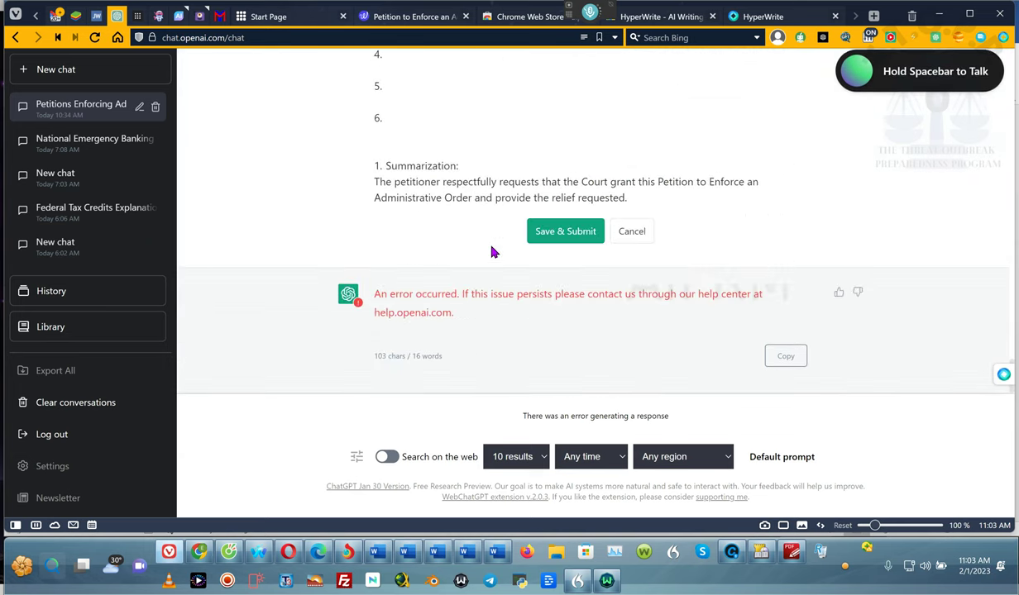
left_click(549, 232)
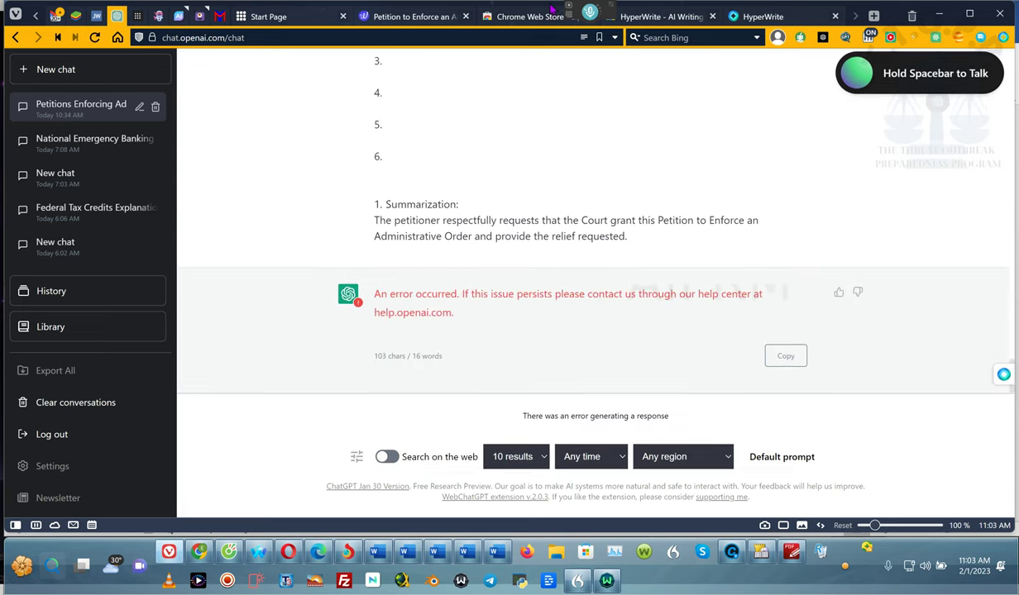
left_click(587, 25)
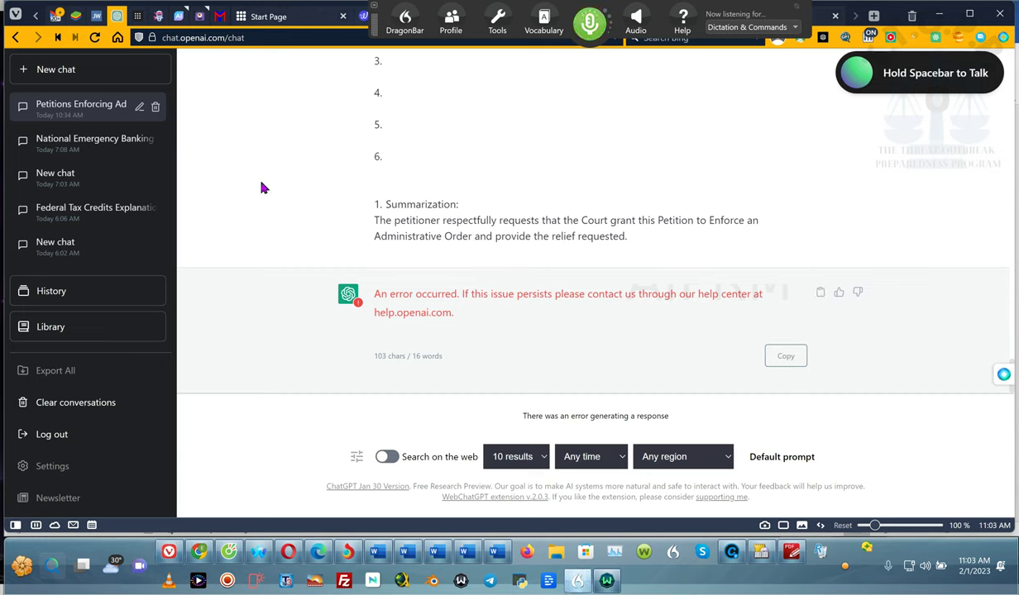
key("F5")
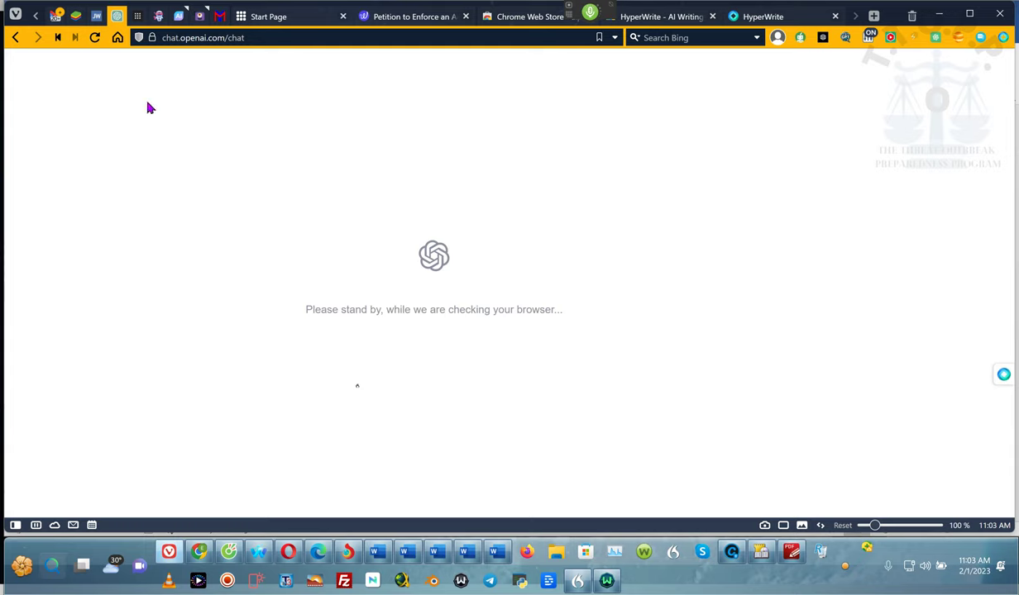
left_click(93, 38)
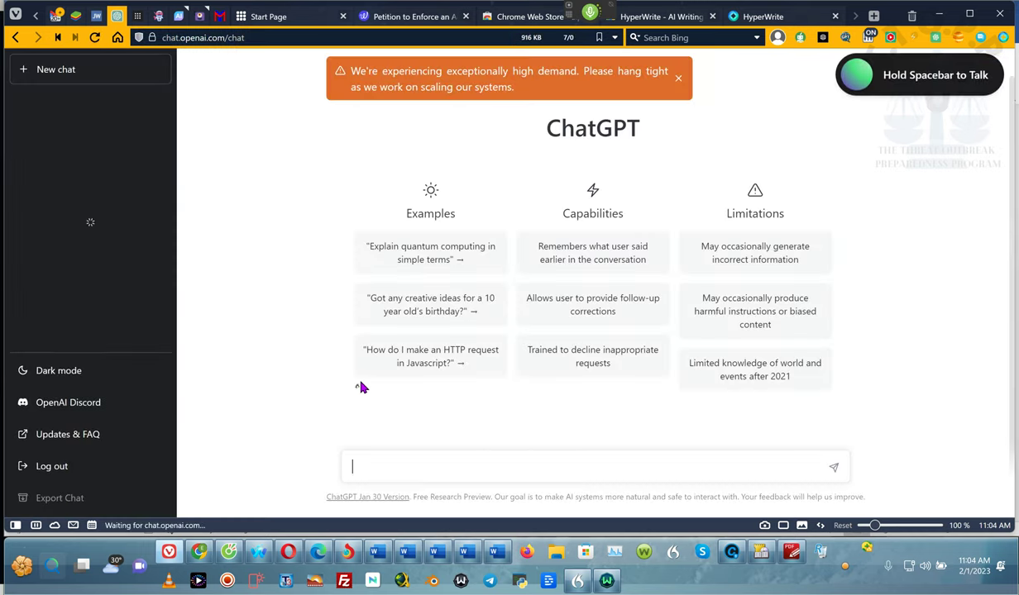
- Paste the copied request and petition into the new chat's message and remove the stray dictated text after "relief requested."
left_click(385, 424)
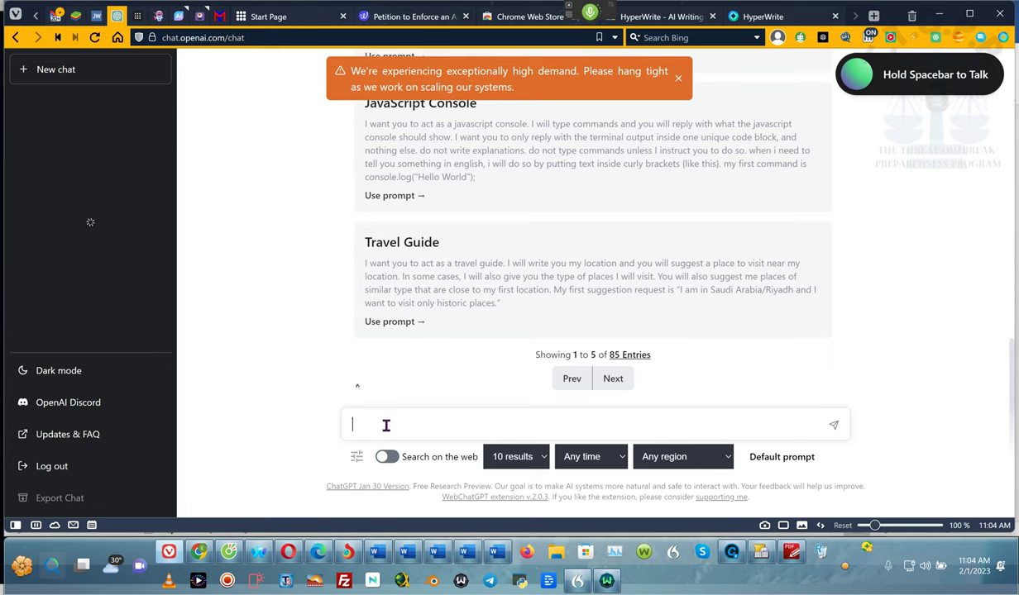
key("ctrl+v")
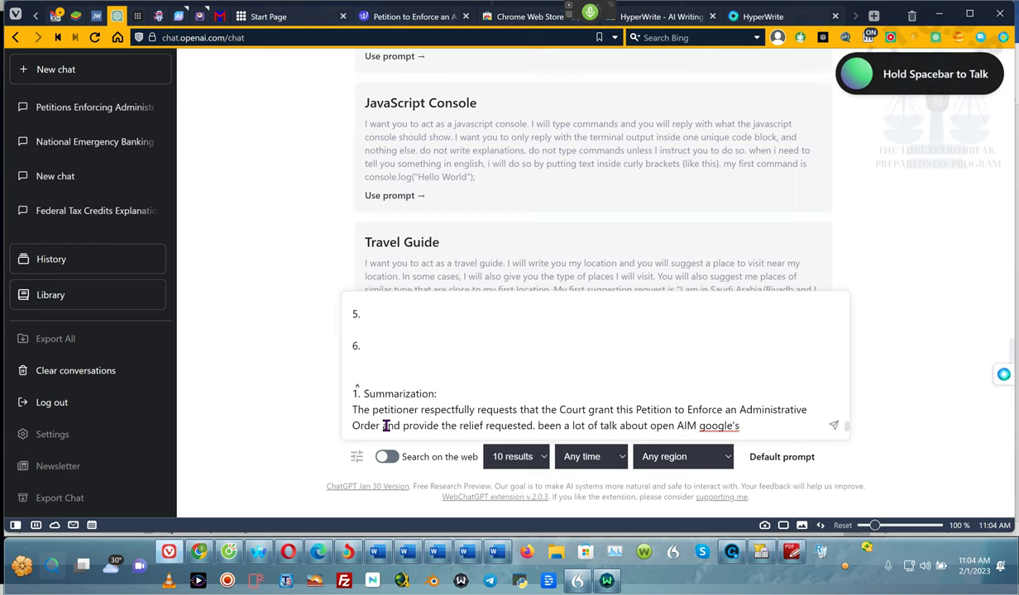
type("Chat")
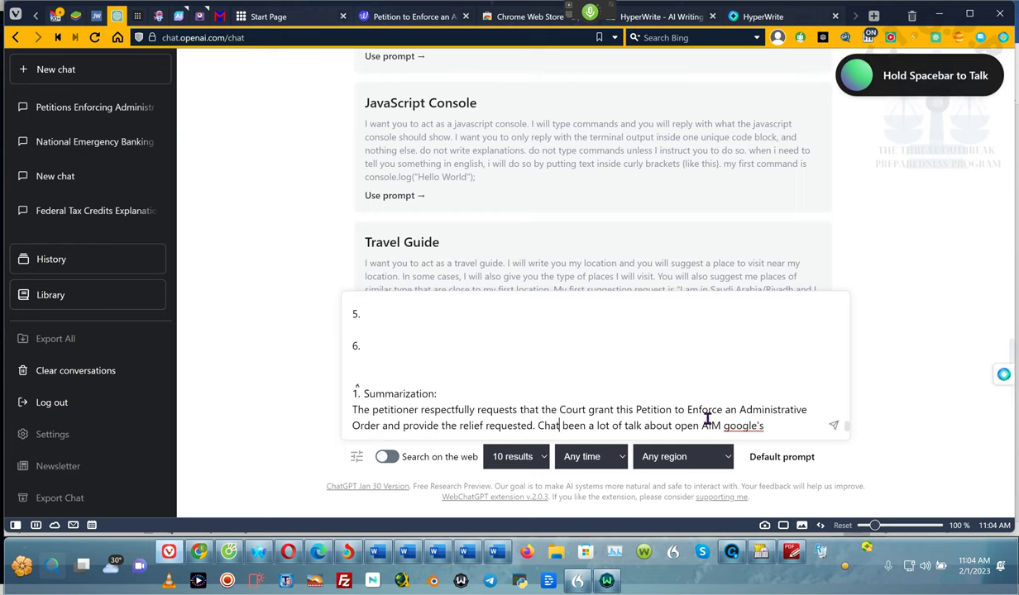
mouse_move(592, 16)
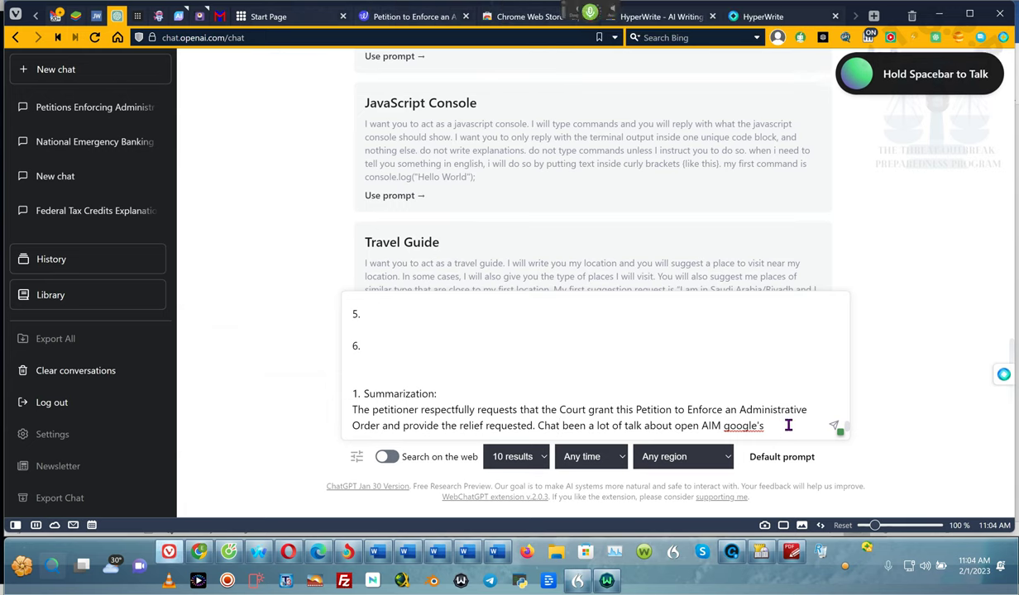
left_click_drag(786, 423, 543, 444)
key("BackSpace")
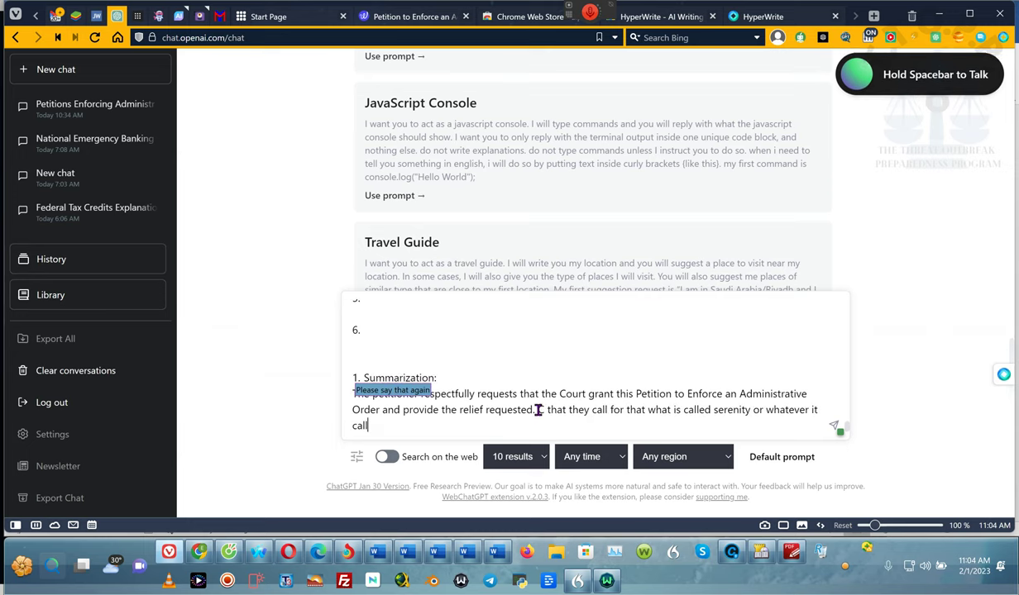
left_click_drag(538, 410, 612, 421)
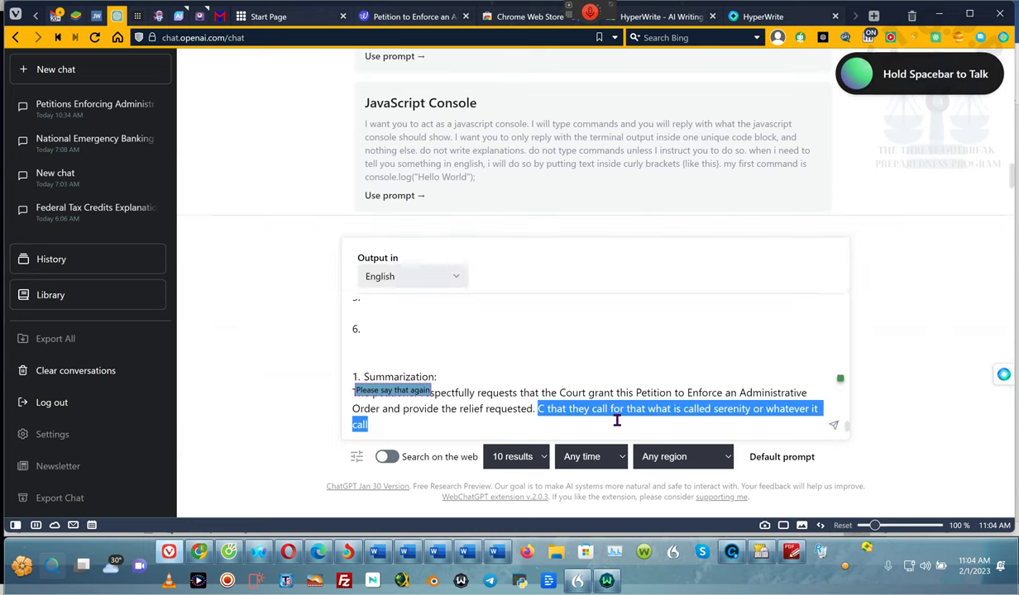
key("BackSpace")
- Delete the stray "there's" at the start of the message and send the request with the petition
scroll(613, 418, "down", 2)
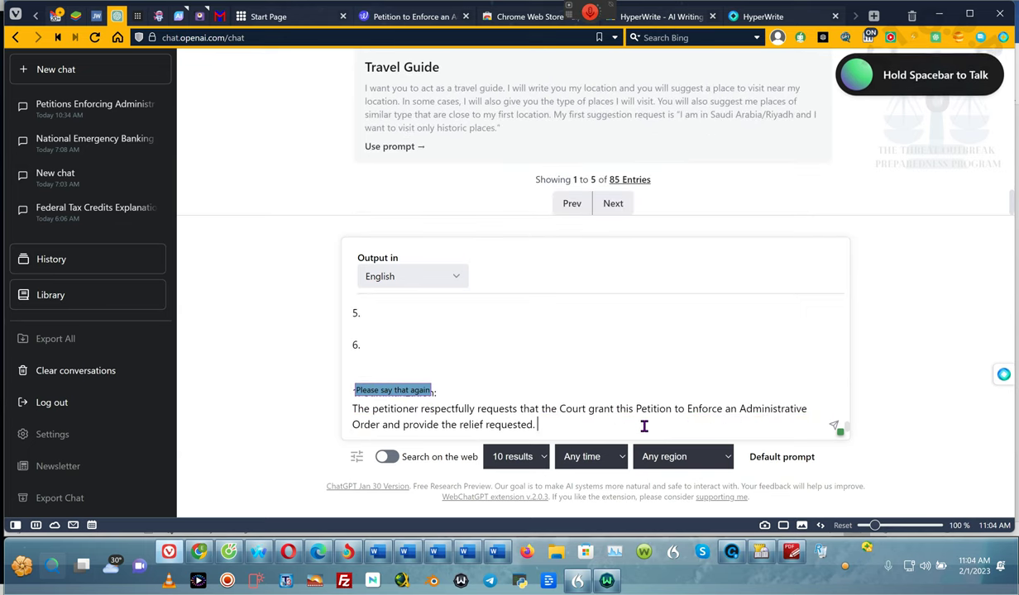
scroll(644, 426, "up", 15)
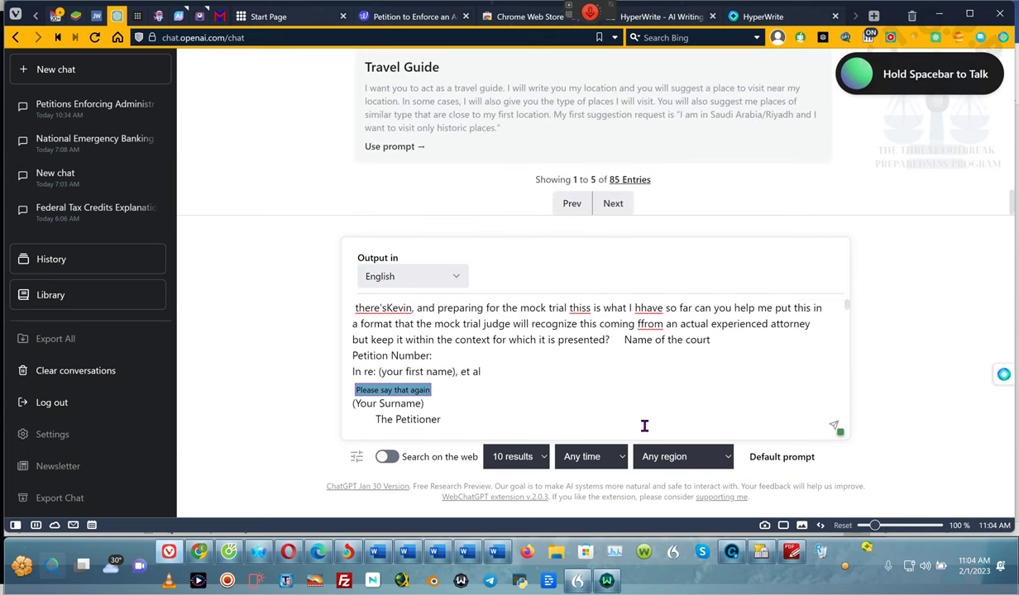
left_click(385, 311)
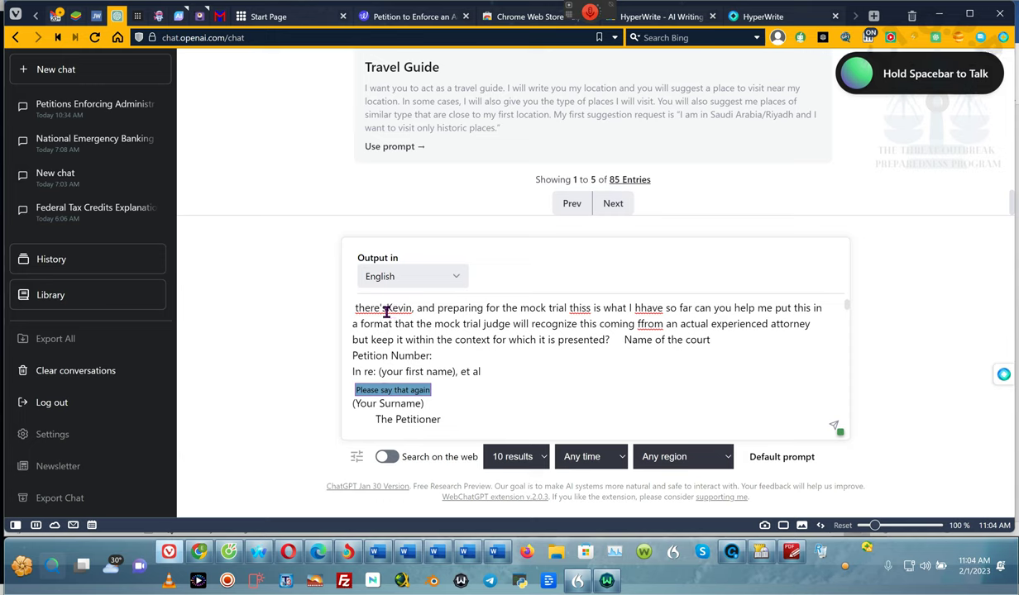
key("BackSpace")
key("BackSpace")
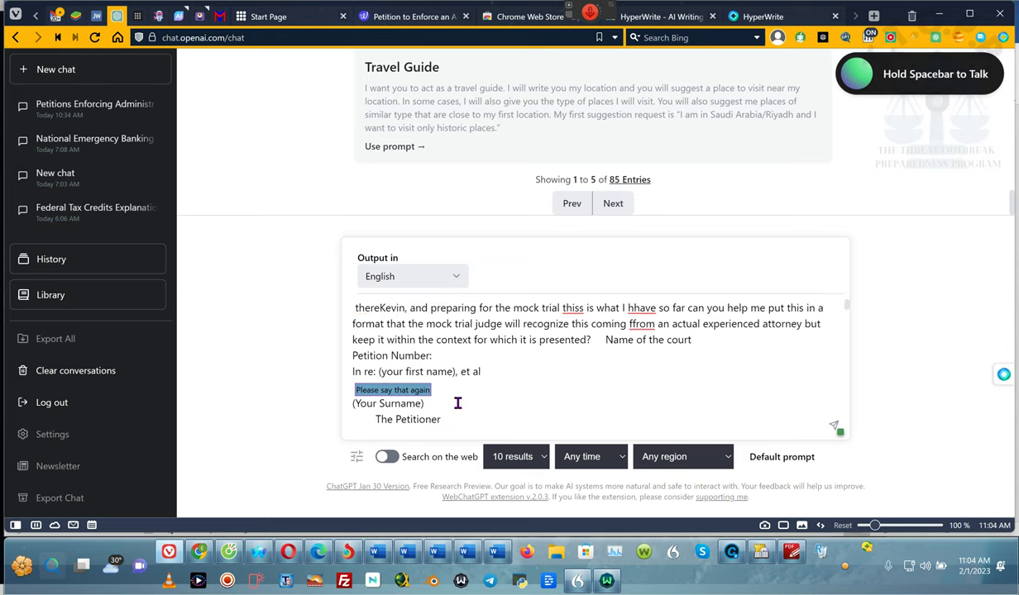
key("BackSpace")
key("BackSpace")
key("BackSpace")
key("BackSpace")
key("BackSpace")
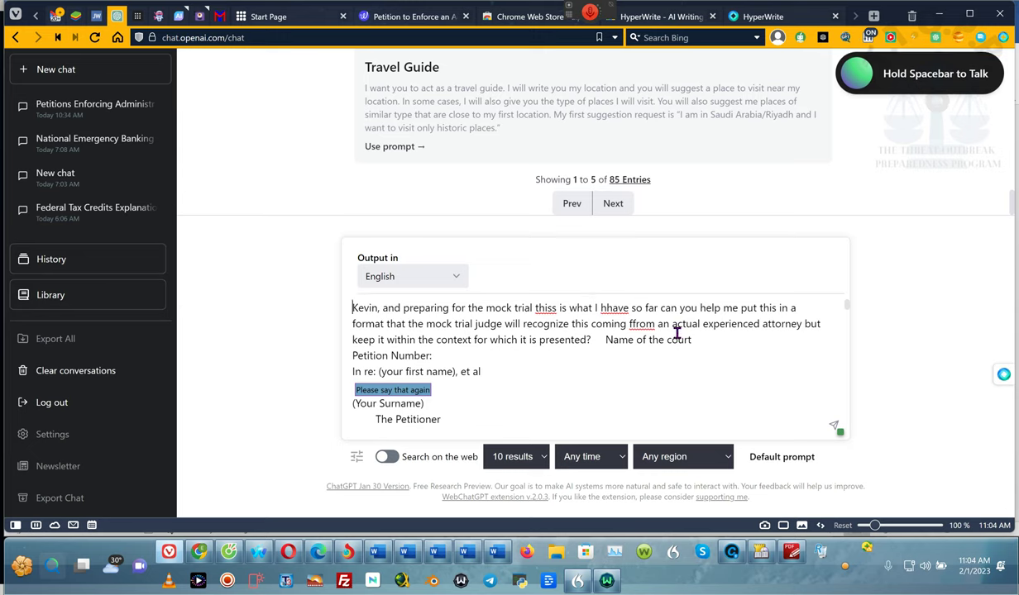
scroll(677, 332, "down", 10)
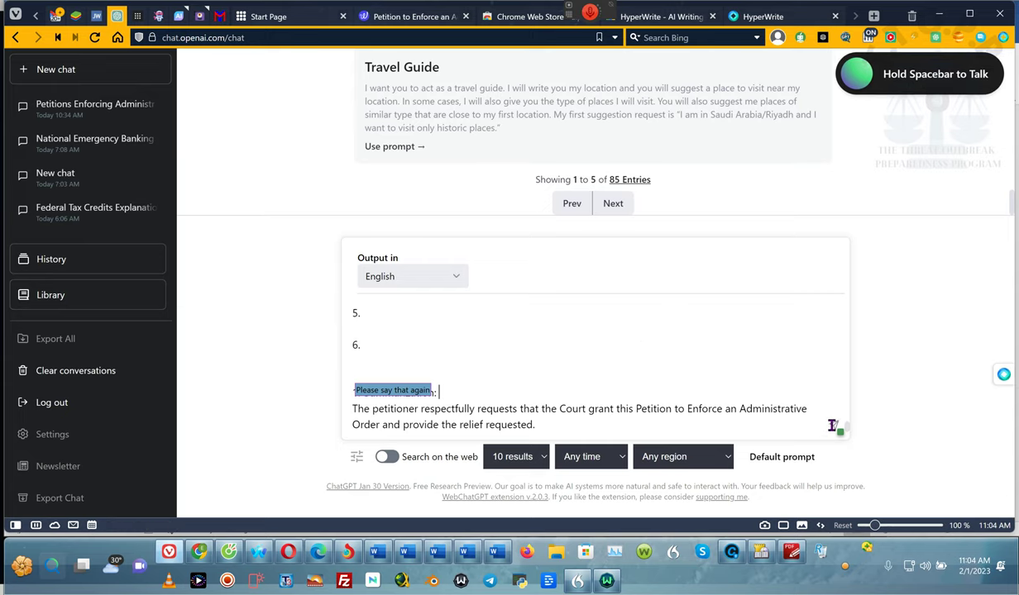
left_click(835, 430)
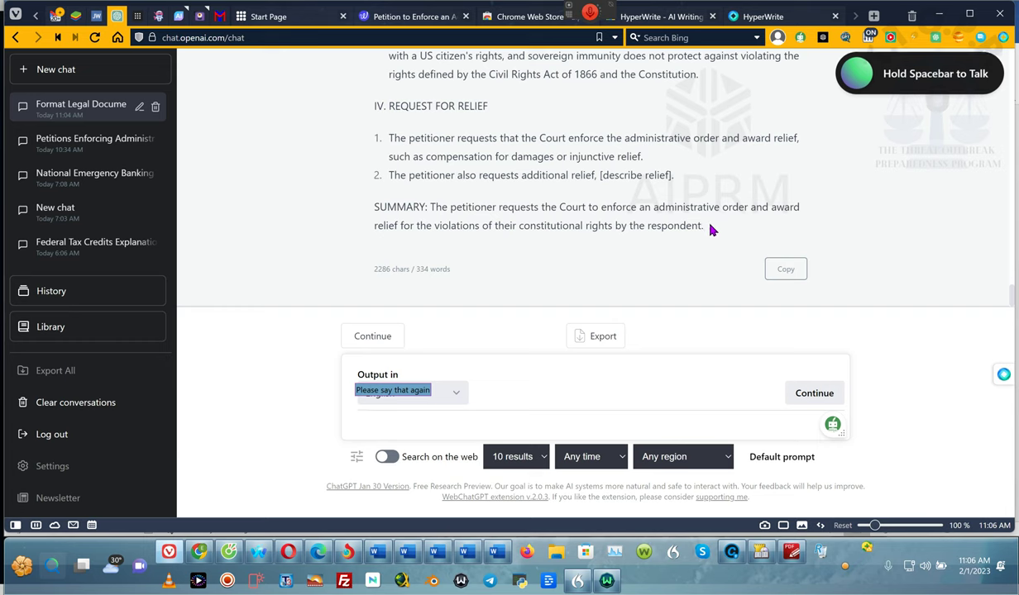
- Copy ChatGPT's complete reformatted petition, from the court name through the summary, and paste it into the blank Word document
left_click_drag(718, 233, 570, 231)
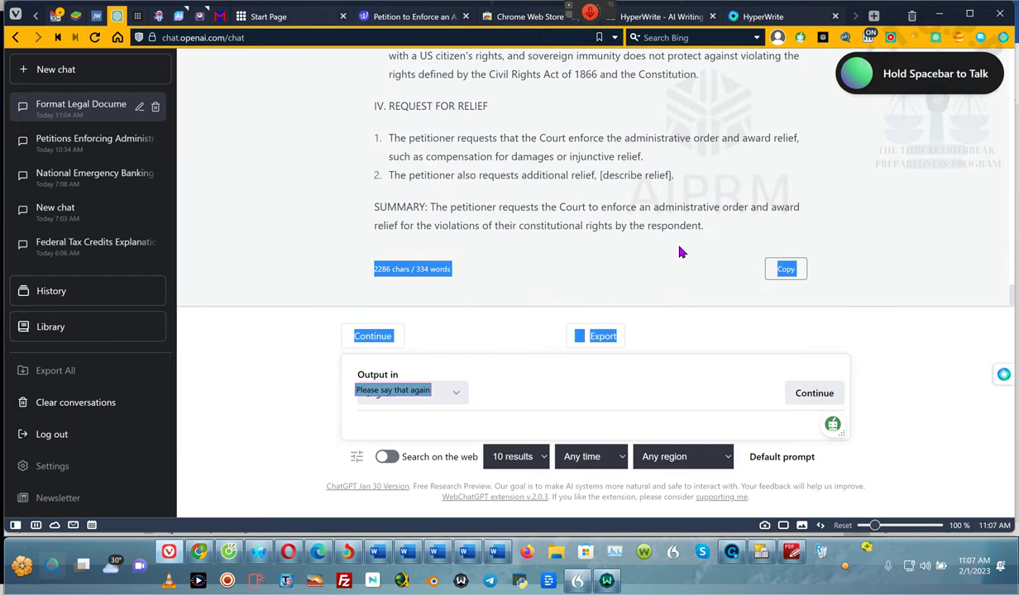
left_click(728, 352)
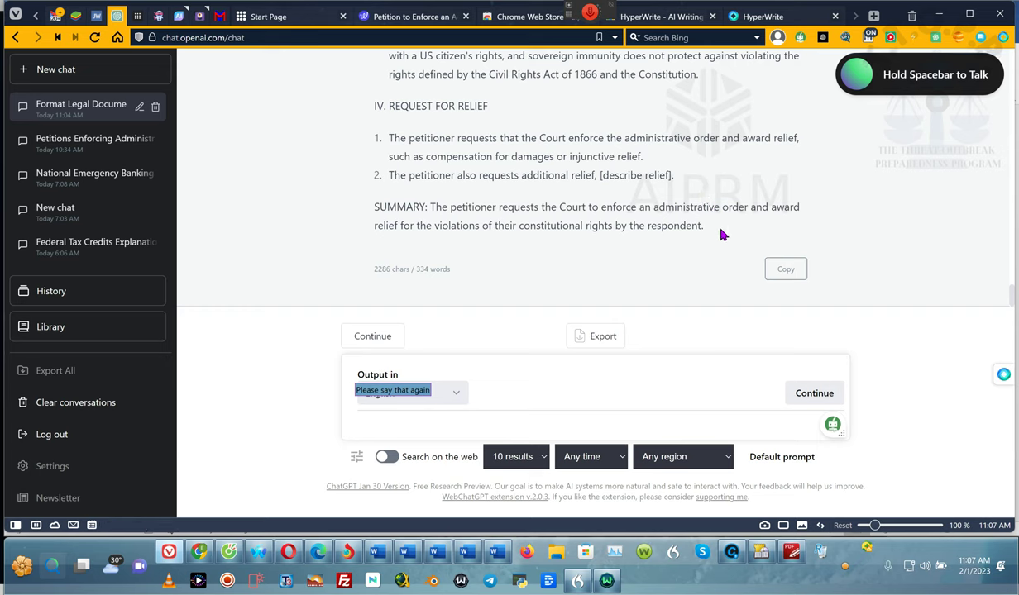
left_click_drag(707, 228, 361, 124)
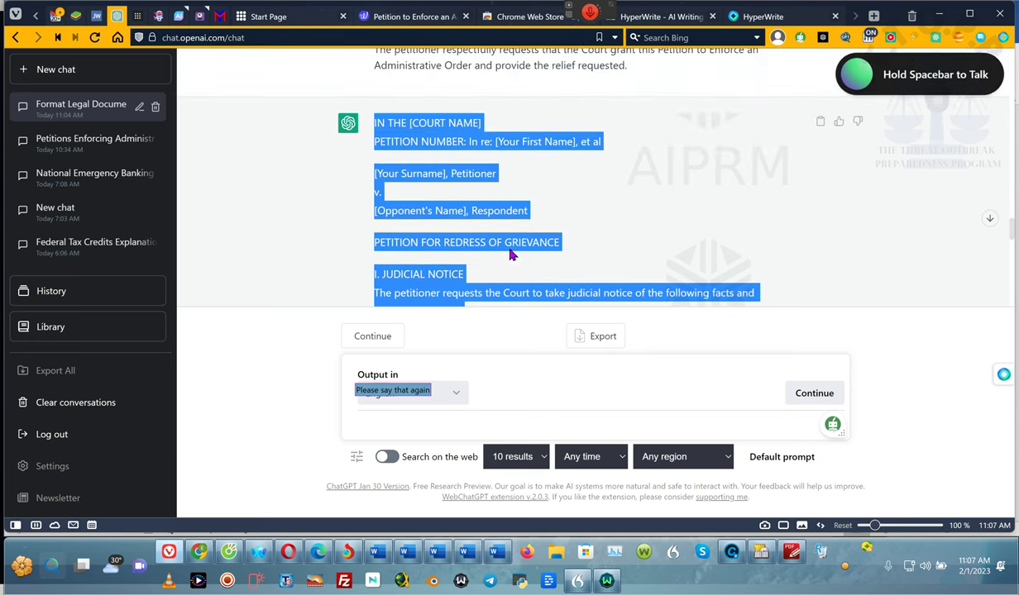
left_click(496, 552)
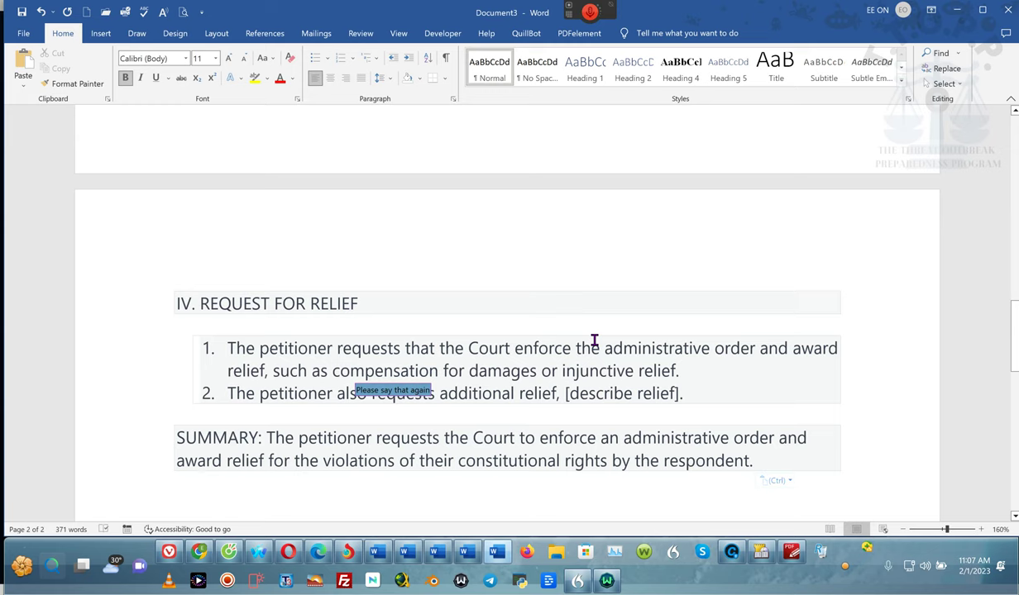
- Move "In re: [Your First Name], et al" onto its own line below the court name and petition number
scroll(566, 224, "up", 6)
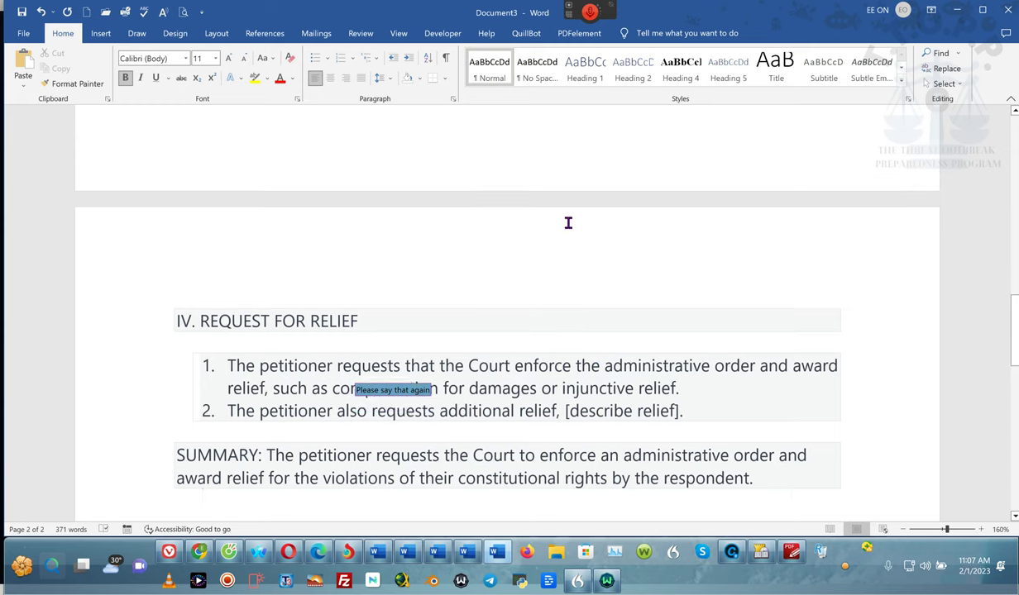
scroll(568, 221, "up", 5)
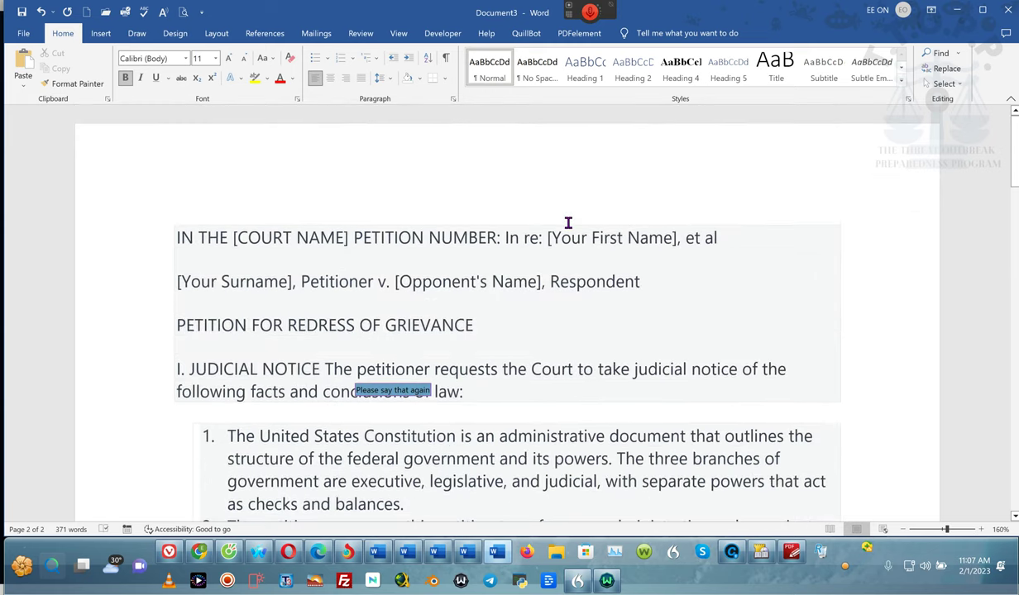
left_click(500, 235)
left_click(504, 237)
key("Return")
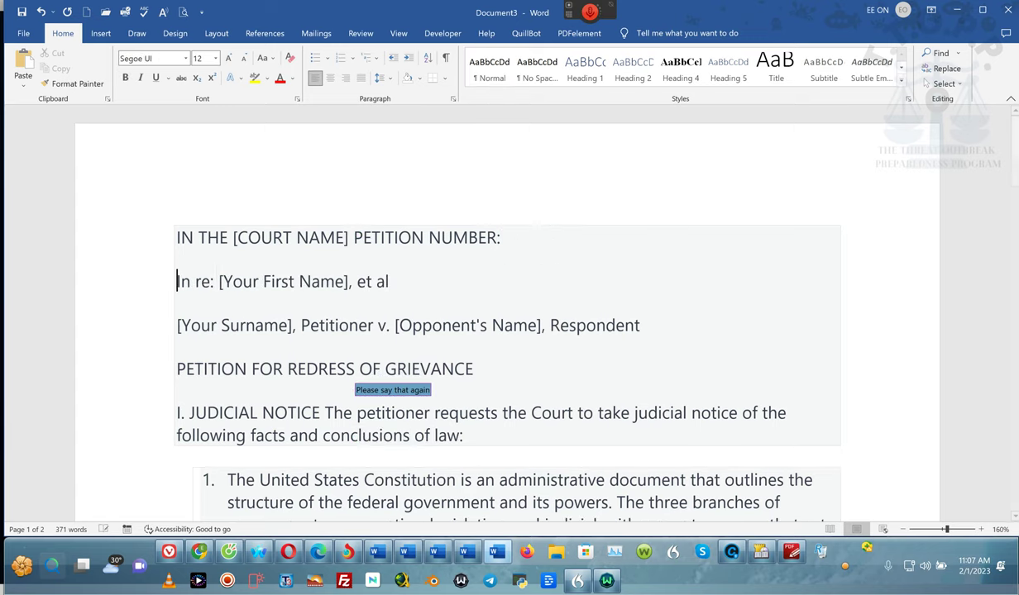
- Center "IN THE [COURT NAME]" and put "PETITION NUMBER:" on its own right-aligned line beneath it
left_click(177, 239)
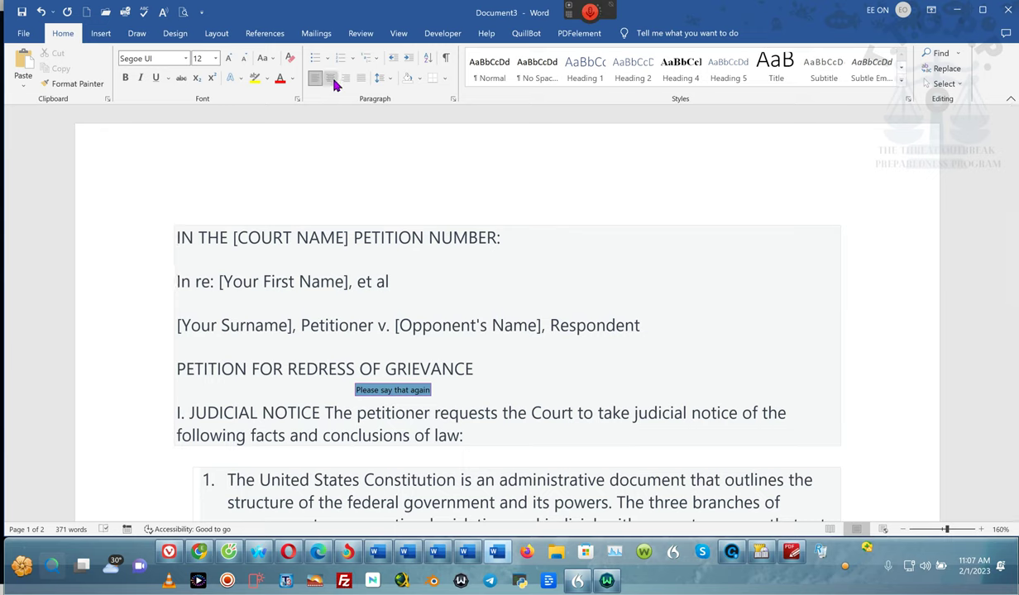
left_click(330, 78)
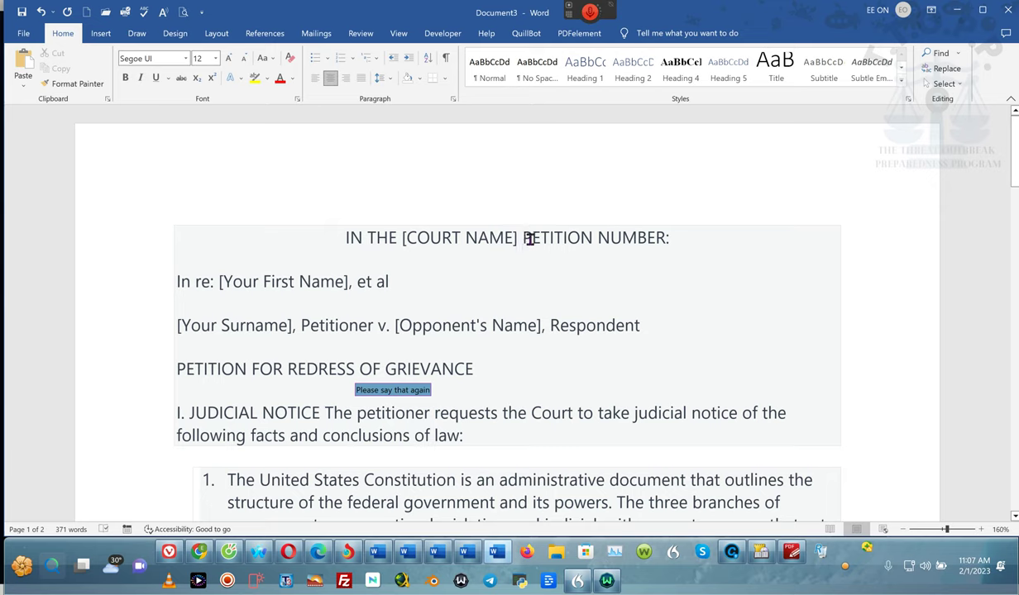
mouse_move(529, 239)
left_mouse_down()
mouse_move(675, 239)
mouse_move(518, 240)
left_mouse_up()
key("Return")
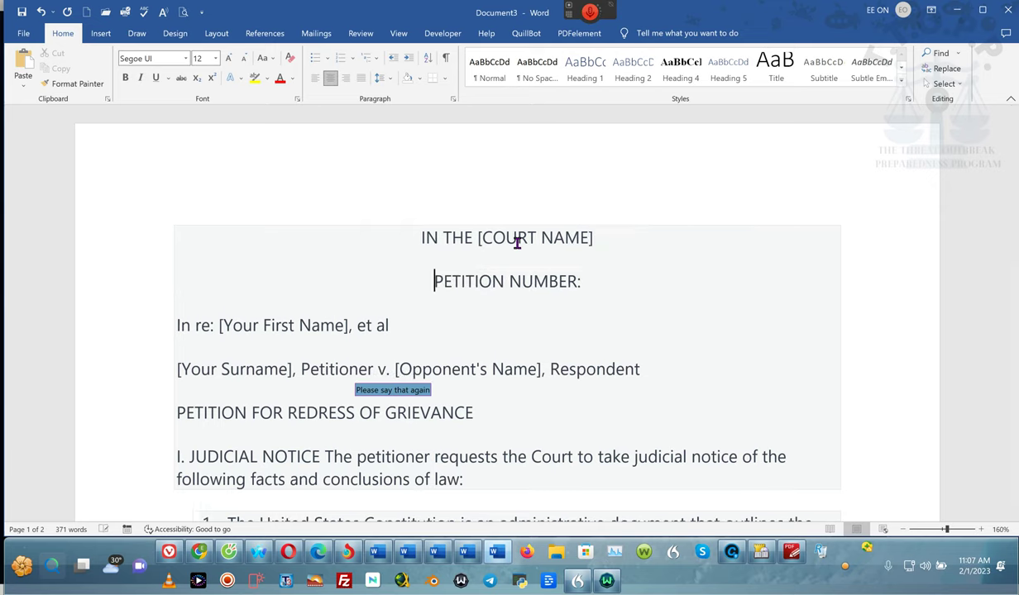
left_click(345, 82)
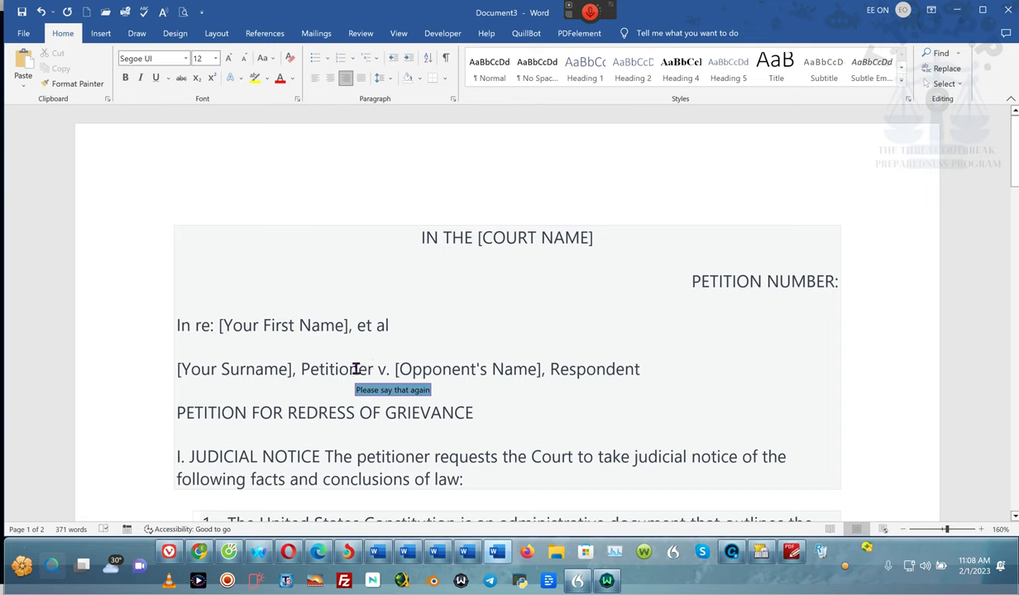
- Break the party line after "[Your Surname]," and indent the new line starting with "Petitioner" by two levels
left_click(299, 369)
key("Return")
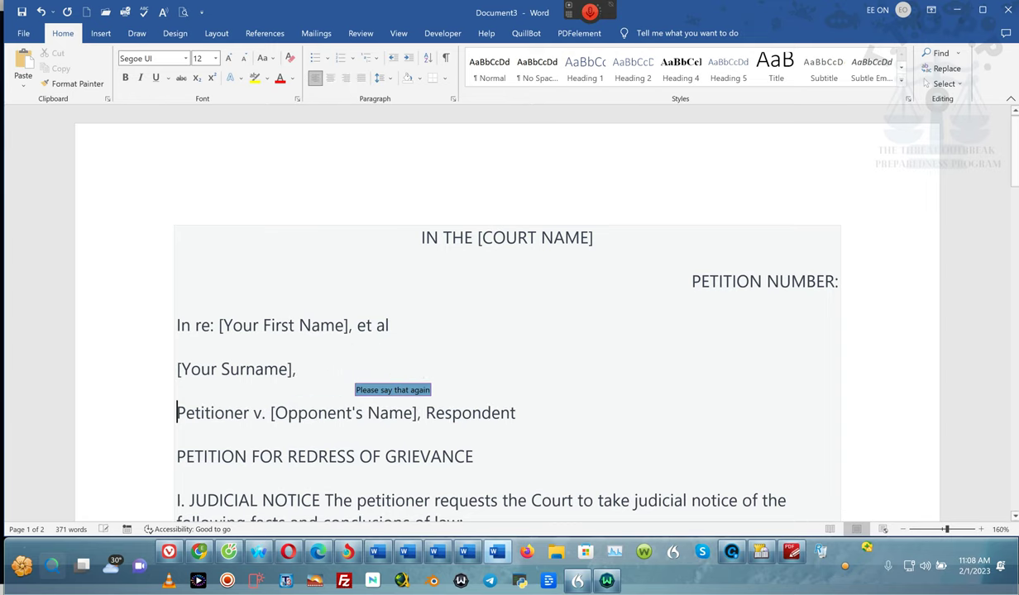
key("Tab")
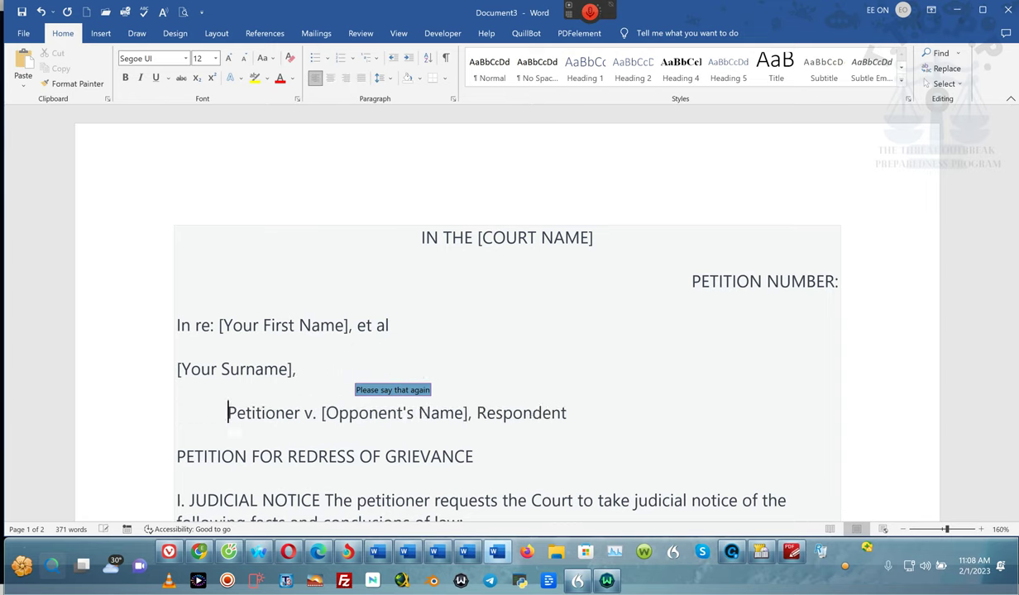
key("Tab")
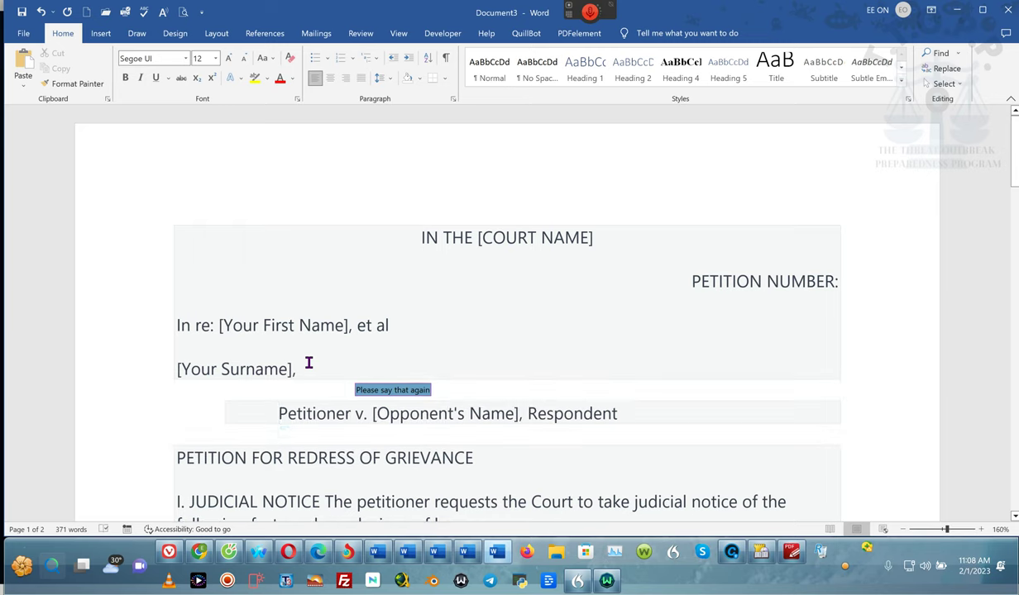
- Separate "v." onto its own unindented line below "Petitioner" and move the opponent's name two paragraphs below it
left_click(353, 413)
key("Return")
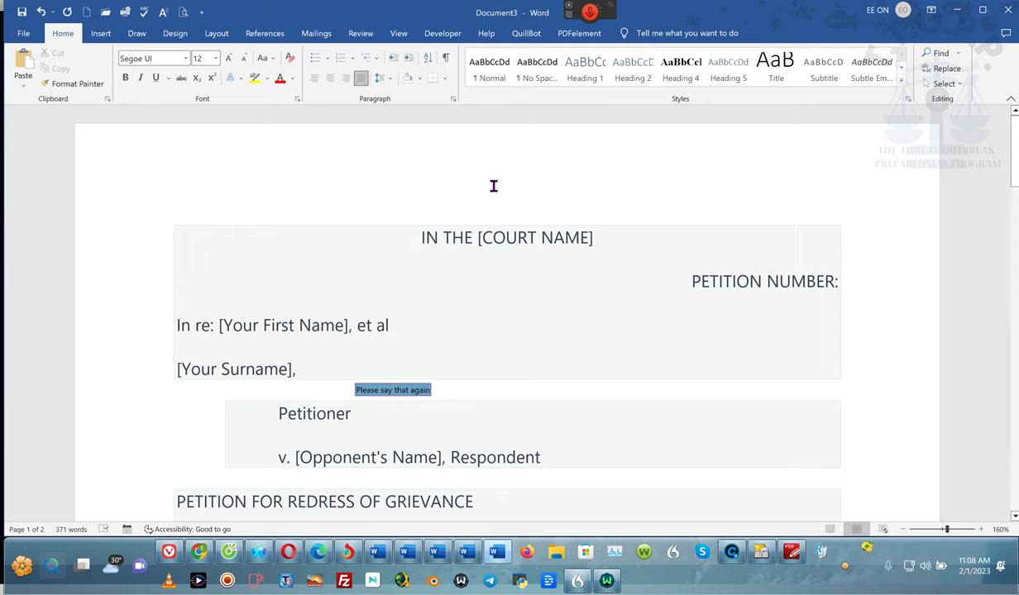
key("BackSpace")
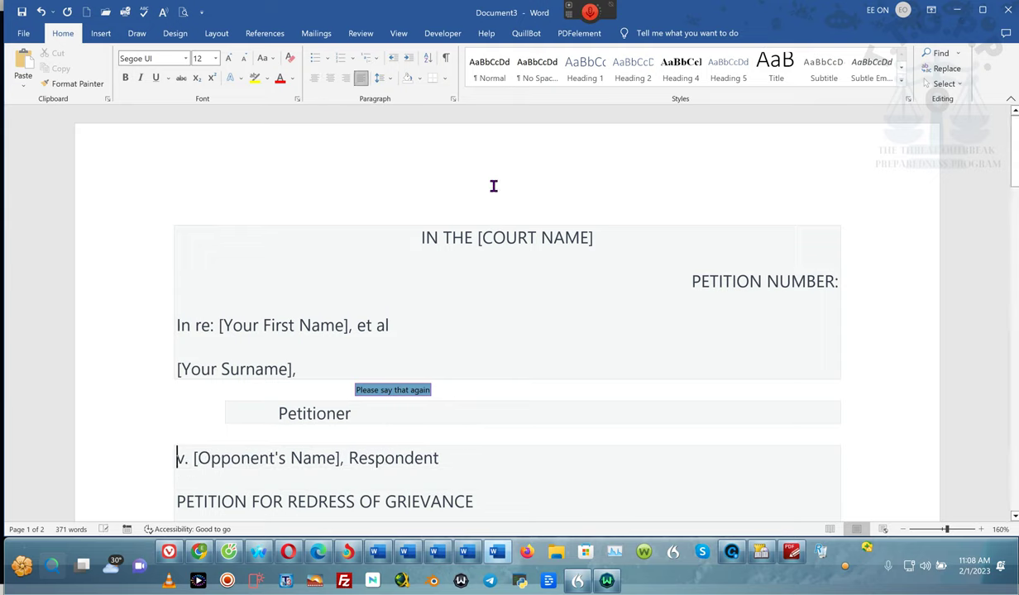
left_click(190, 458)
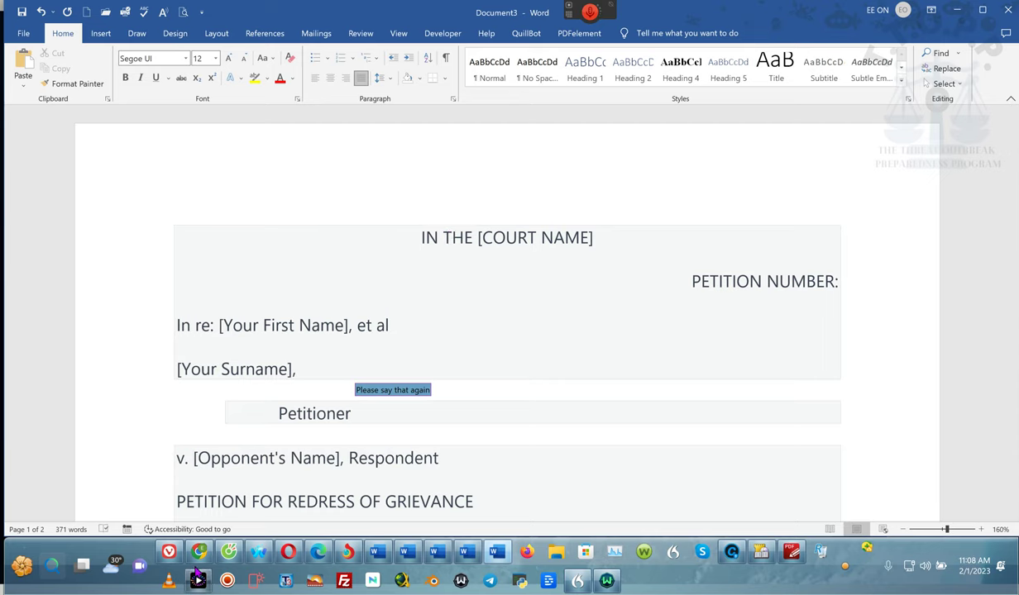
key("Return")
key("Return")
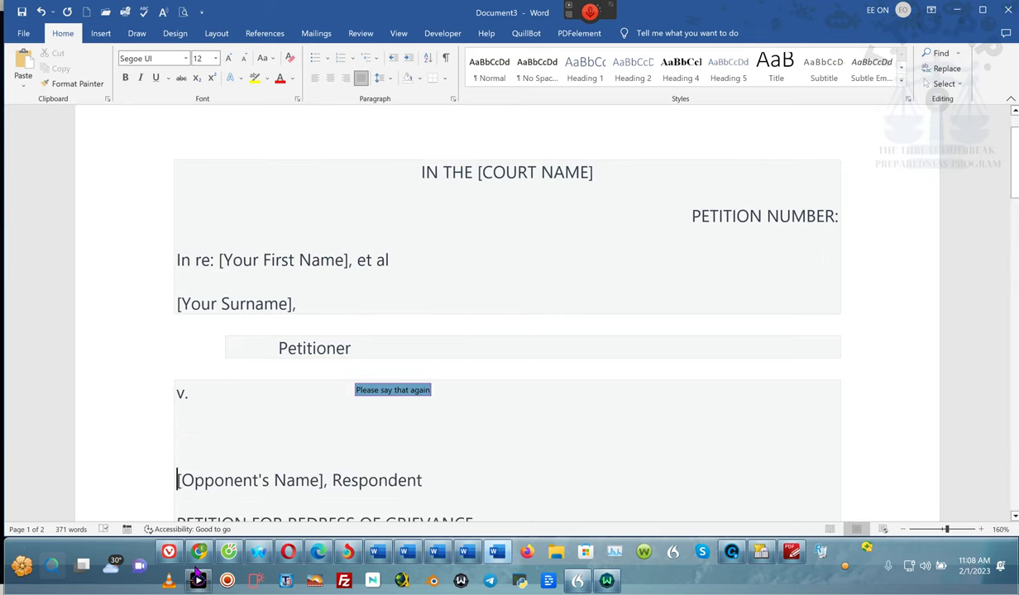
- Put "Respondent" on its own line below "[Opponent's Name]," and indent it by two levels
left_click(329, 478)
key("Return")
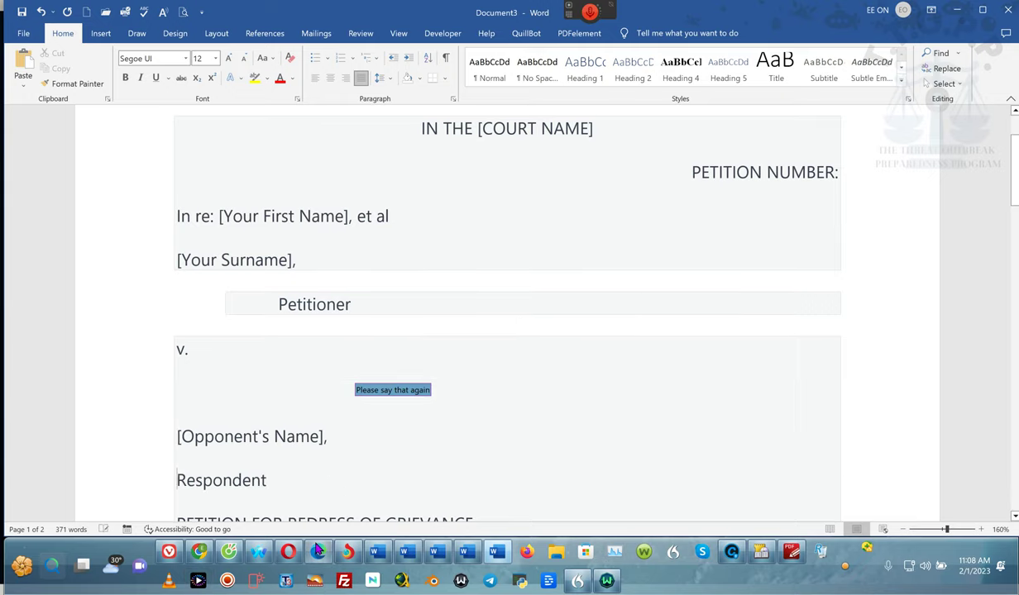
key("Tab")
key("Tab")
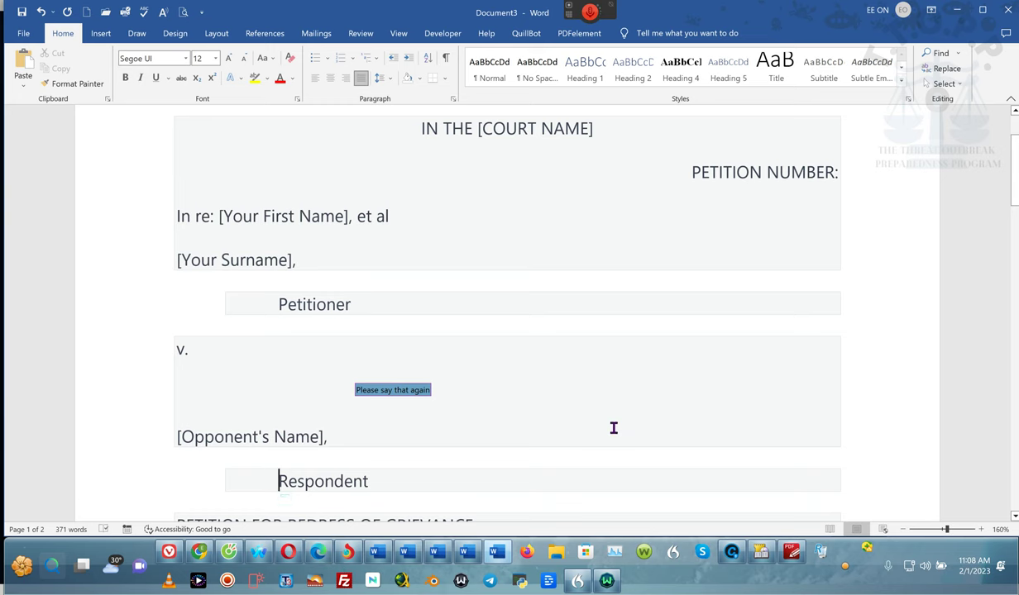
key("ctrl+shift+Up")
key("ctrl+shift+Up")
left_click(594, 404)
- Center the title "PETITION FOR REDRESS OF GRIEVANCE" below the party block
scroll(593, 403, "down", 3)
left_click(174, 188)
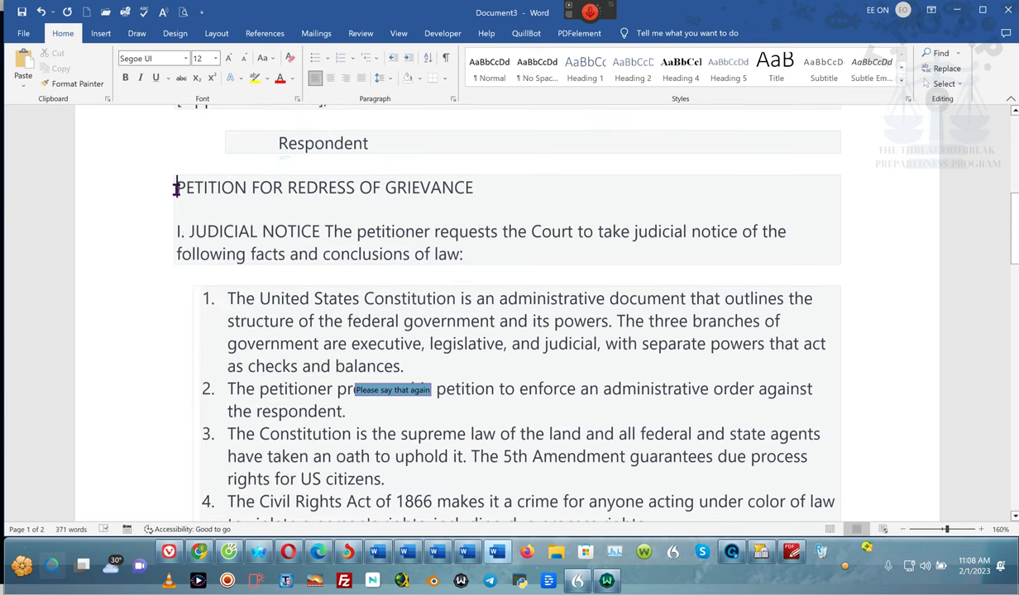
left_click_drag(217, 188, 468, 195)
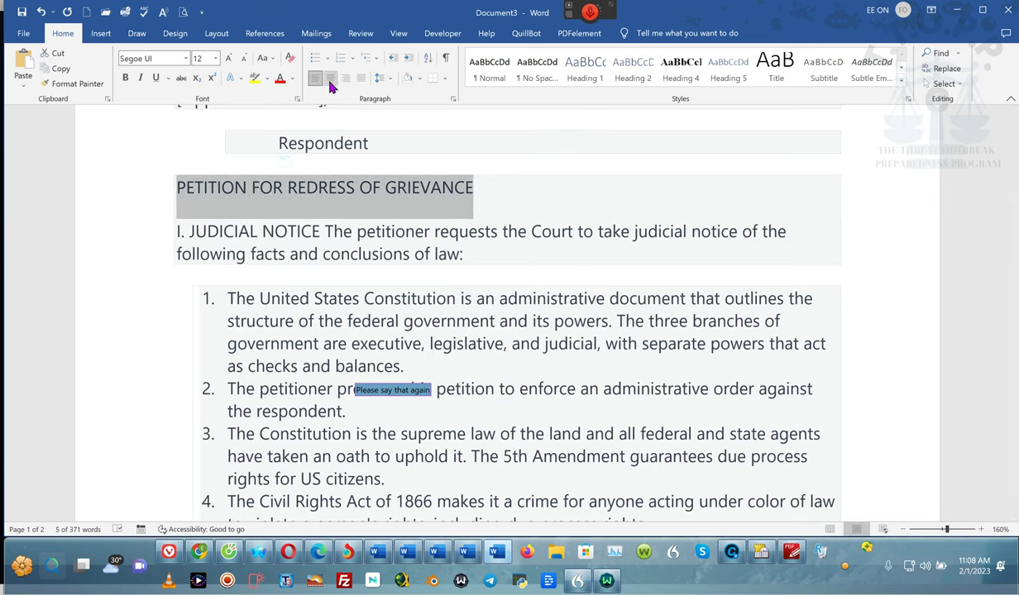
left_click(329, 81)
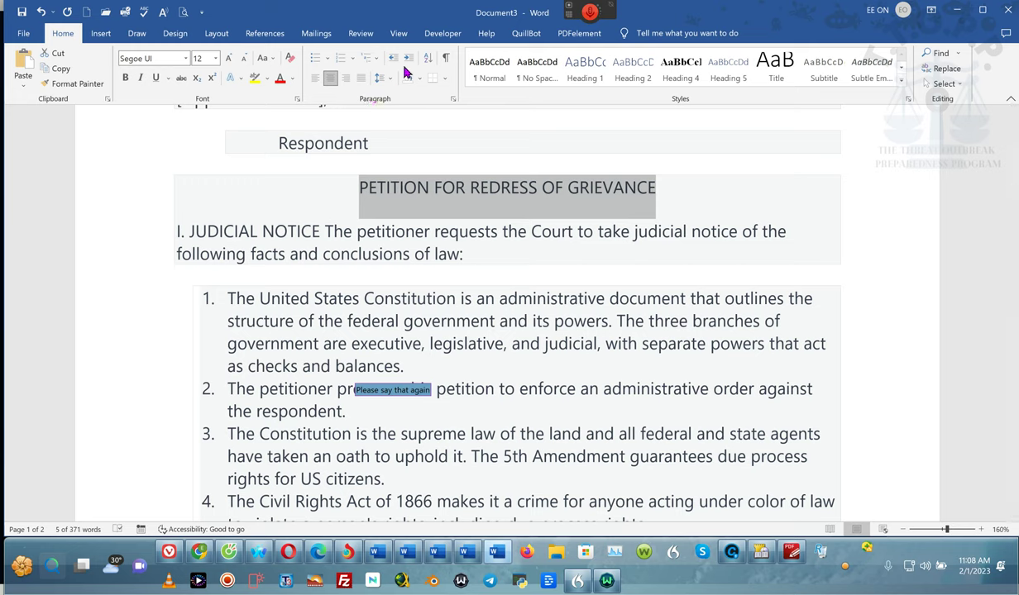
- Append "and for remonstrance and the style of an application for the enforcement of an administrative order!" to the petition title
left_click(661, 188)
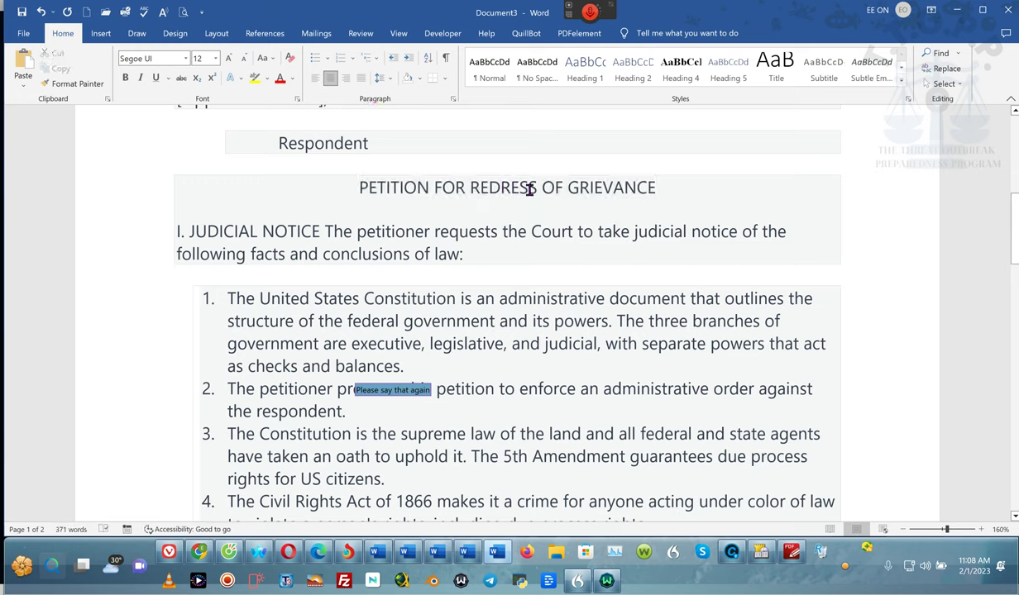
mouse_move(591, 18)
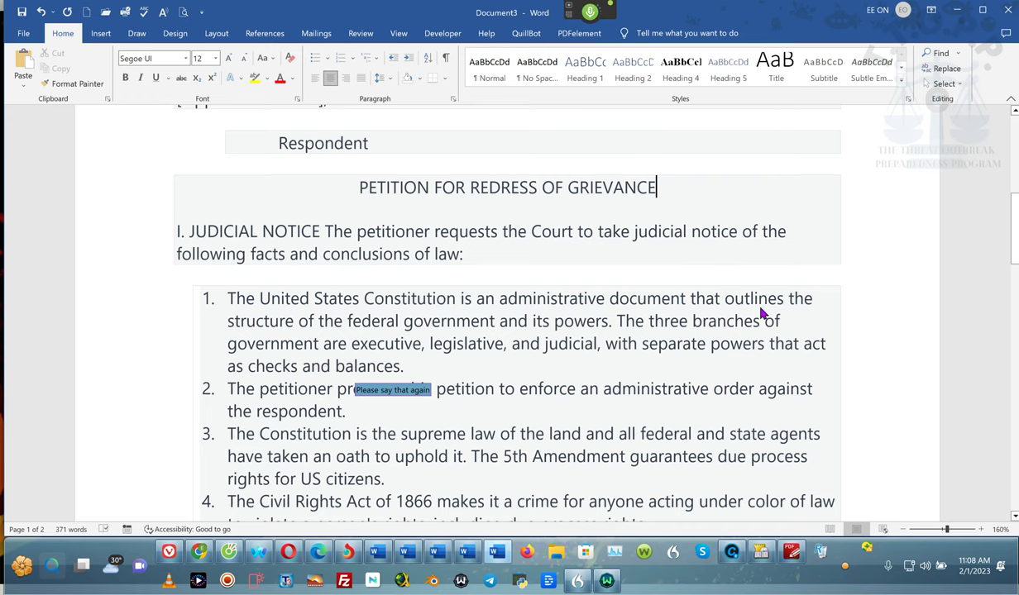
scroll(760, 314, "up", 1)
type("and for remonstrance")
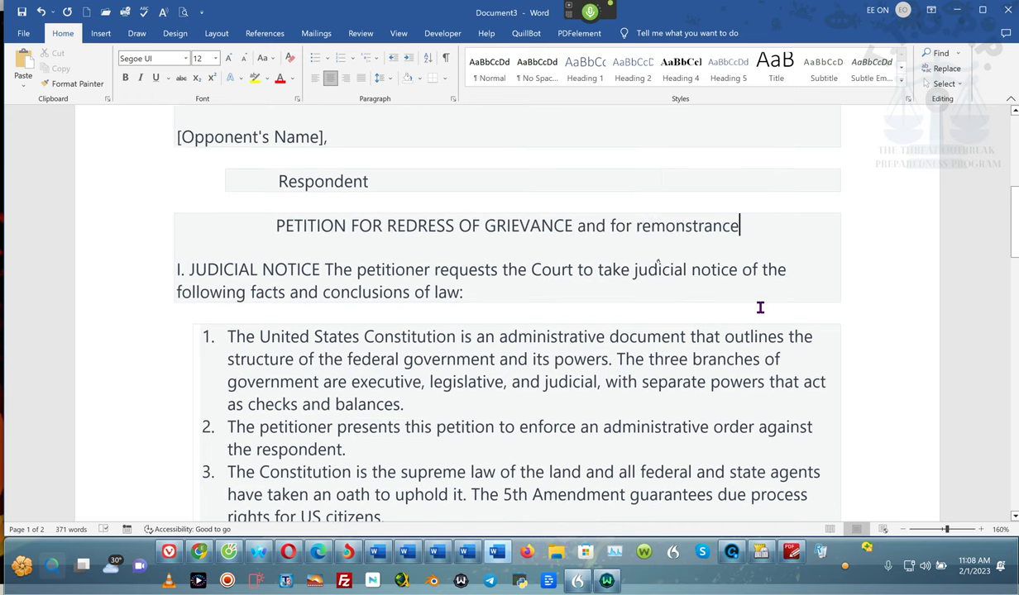
scroll(760, 307, "up", 1)
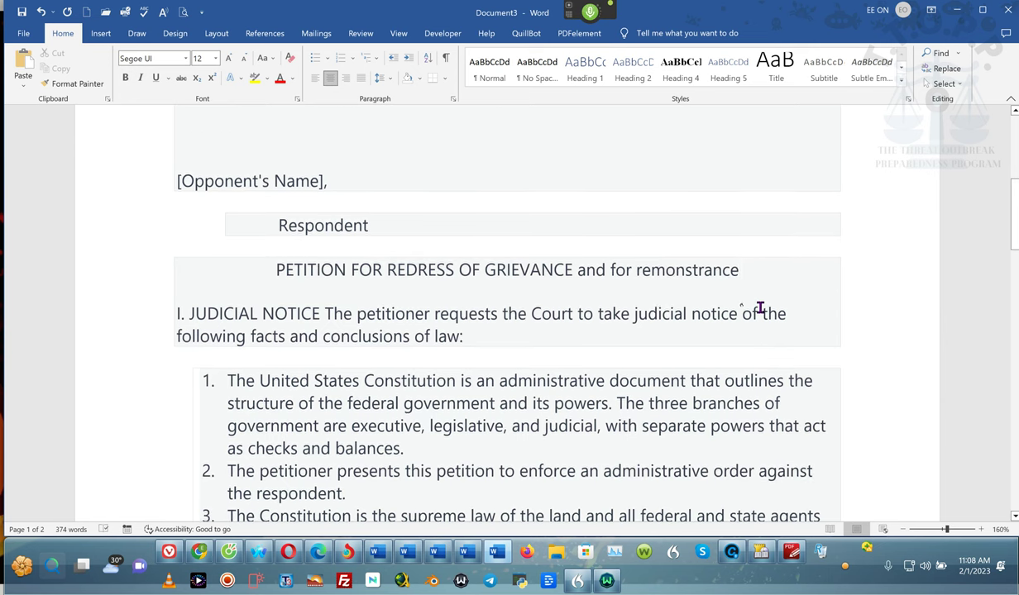
type("and the style of an application")
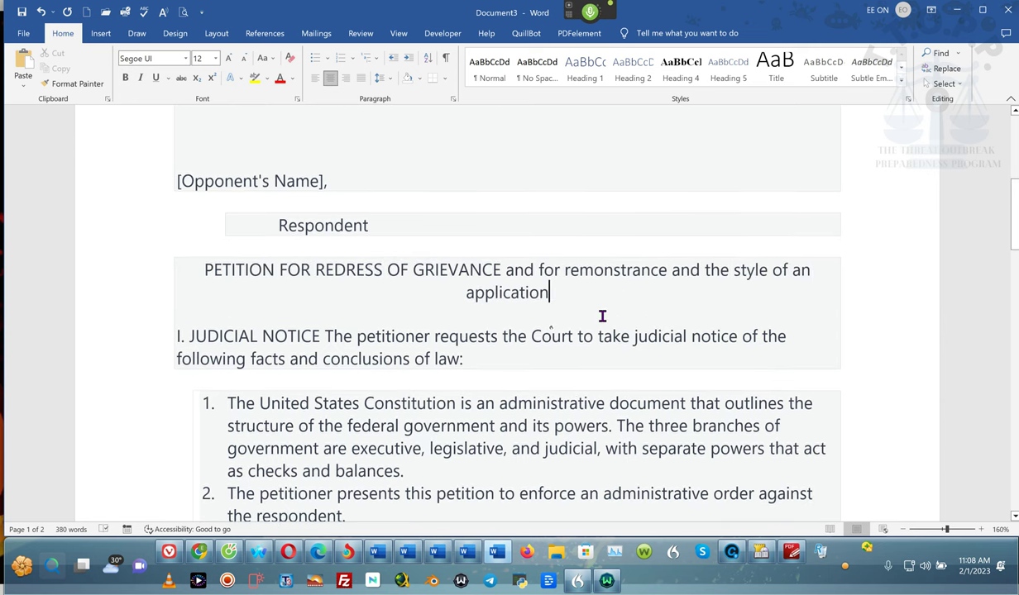
scroll(603, 314, "up", 1)
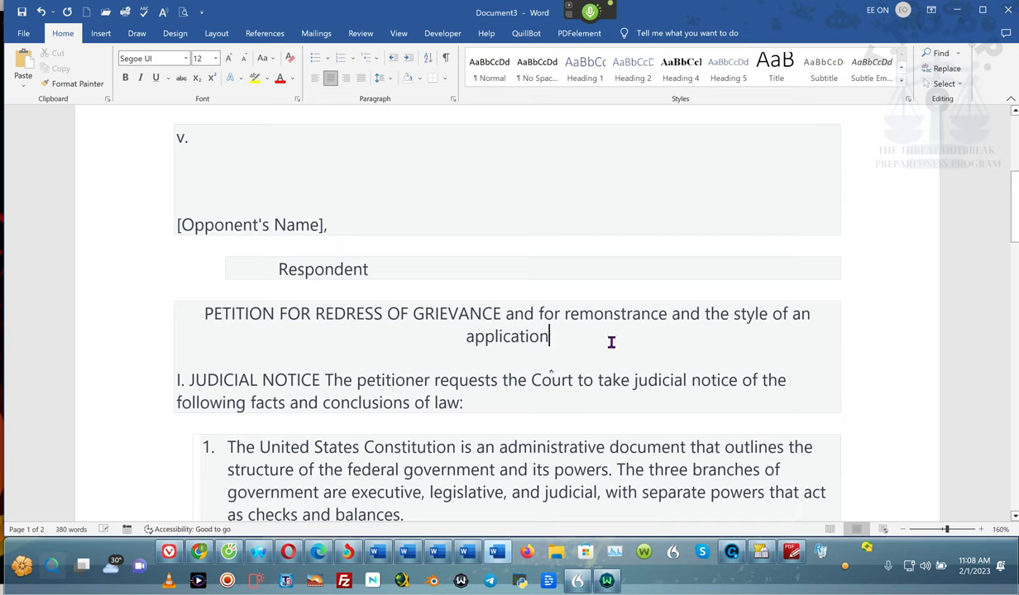
type("for the enforcement of an administrative order")
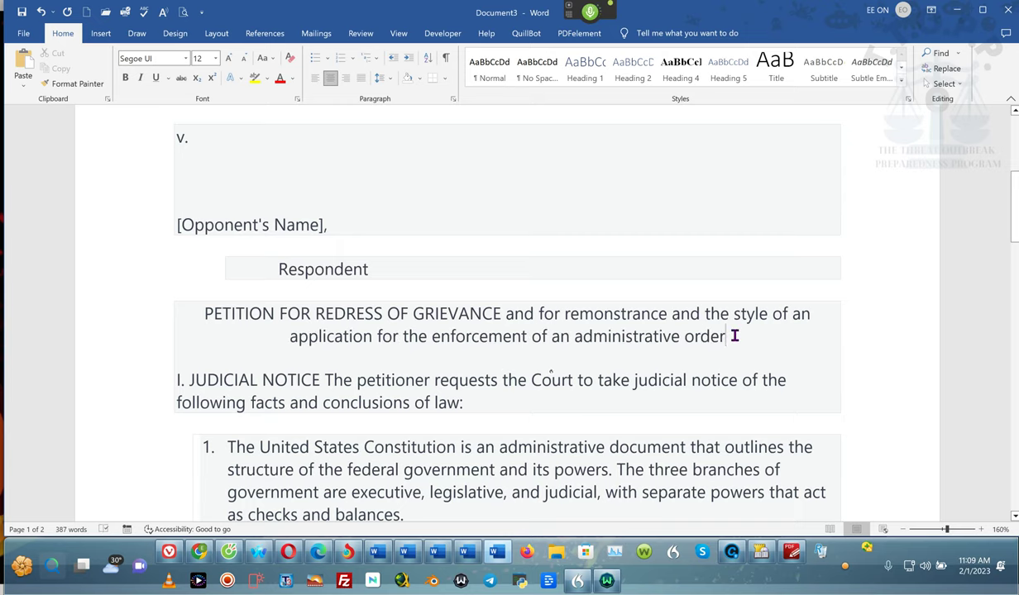
scroll(735, 336, "up", 1)
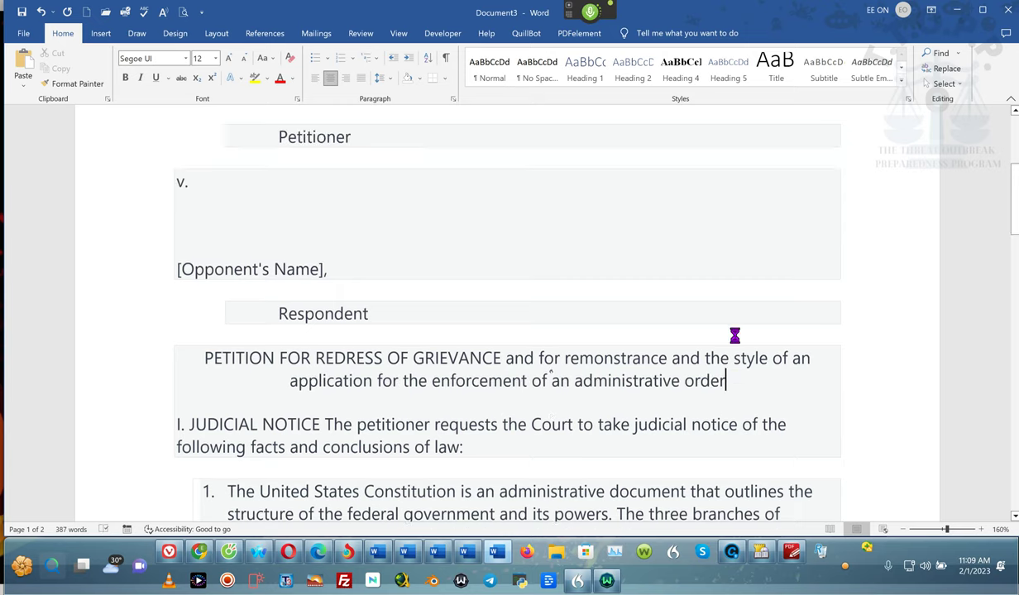
type("!")
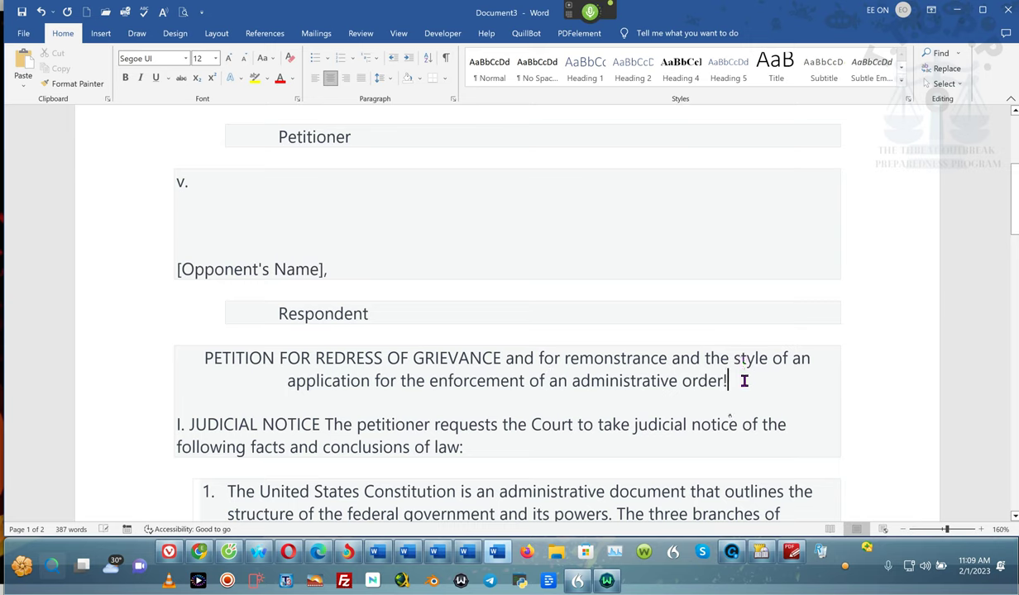
- Increase the left indent of the whole expanded petition title by three levels
left_click_drag(576, 381, 202, 360)
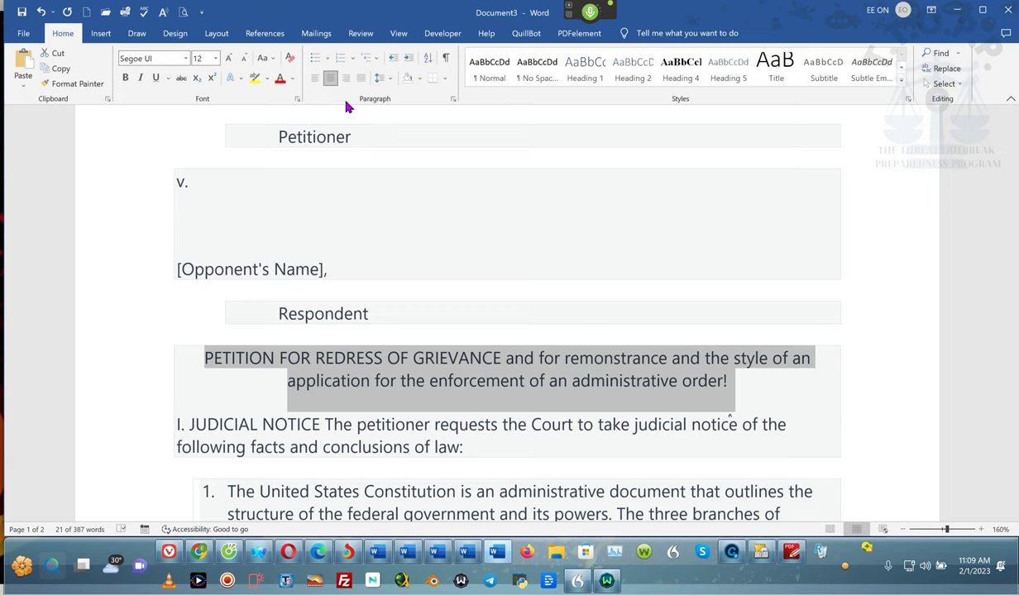
scroll(347, 106, "up", 1)
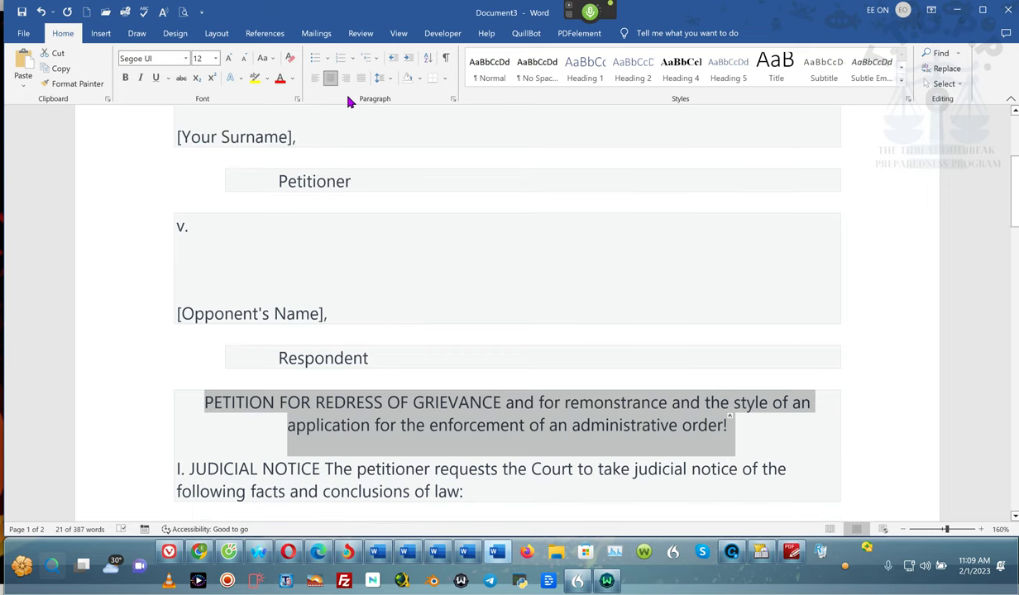
left_click(407, 59)
left_click(407, 59)
left_click(407, 59)
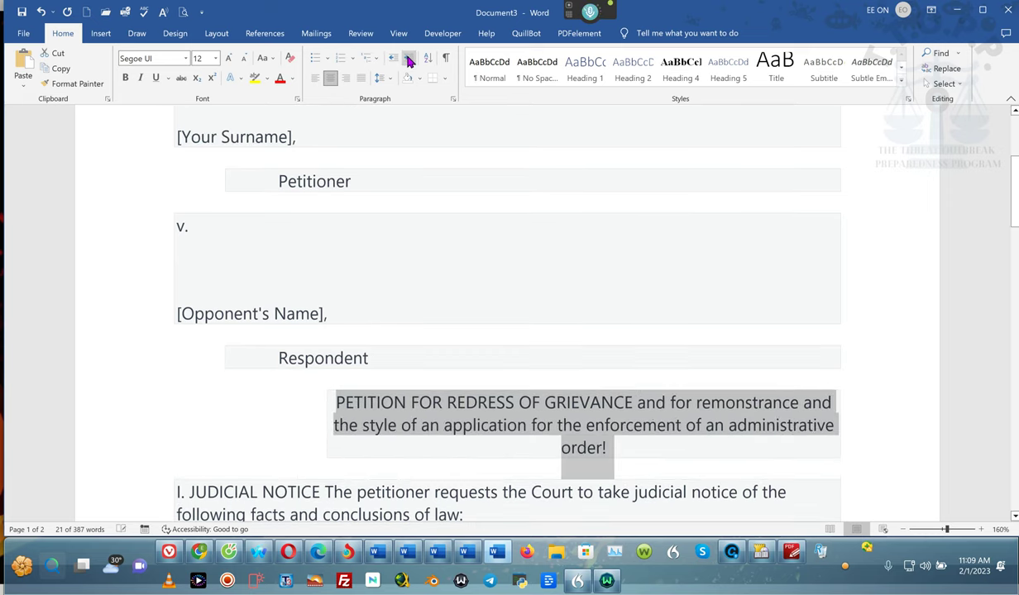
- Increase the left indent of the petition title by one more level and make the title bold
left_click(408, 59)
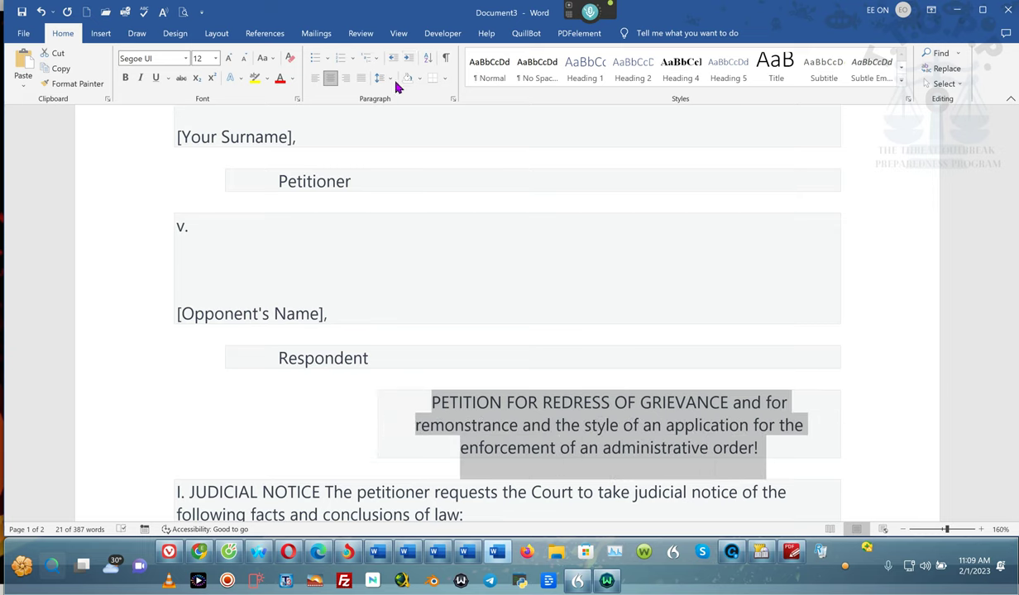
left_click(125, 79)
- Convert the "I. JUDICIAL NOTICE" paragraph into an automatically numbered Roman heading and shift it further in from the left margin
scroll(509, 293, "down", 3)
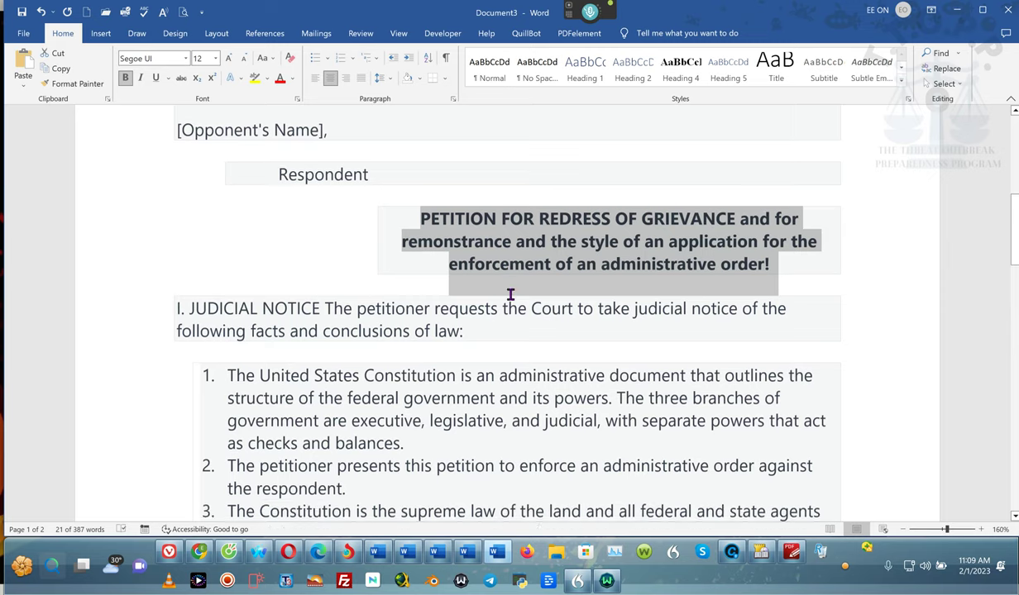
scroll(509, 293, "down", 2)
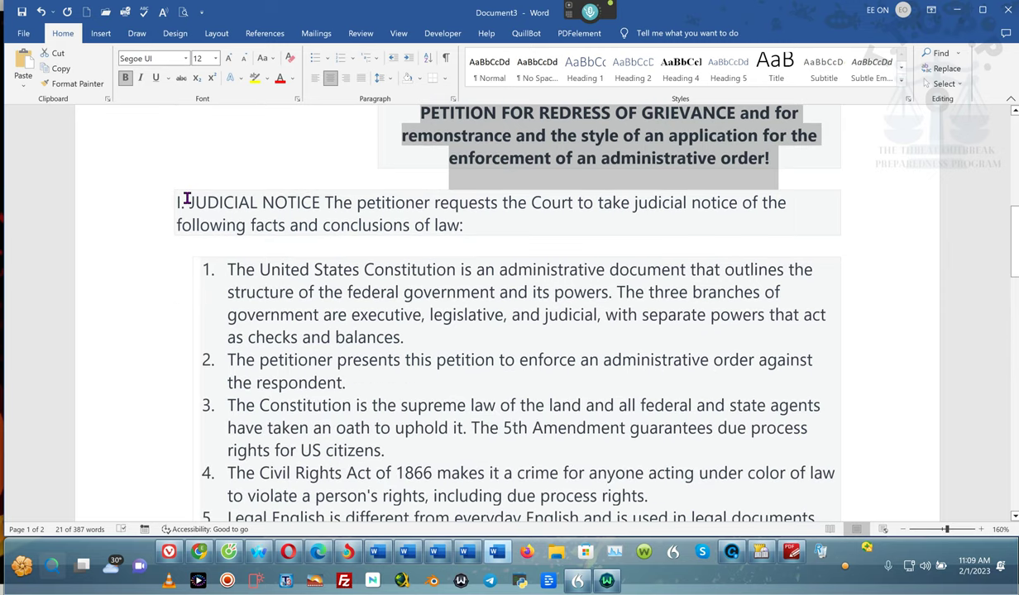
left_click(187, 201)
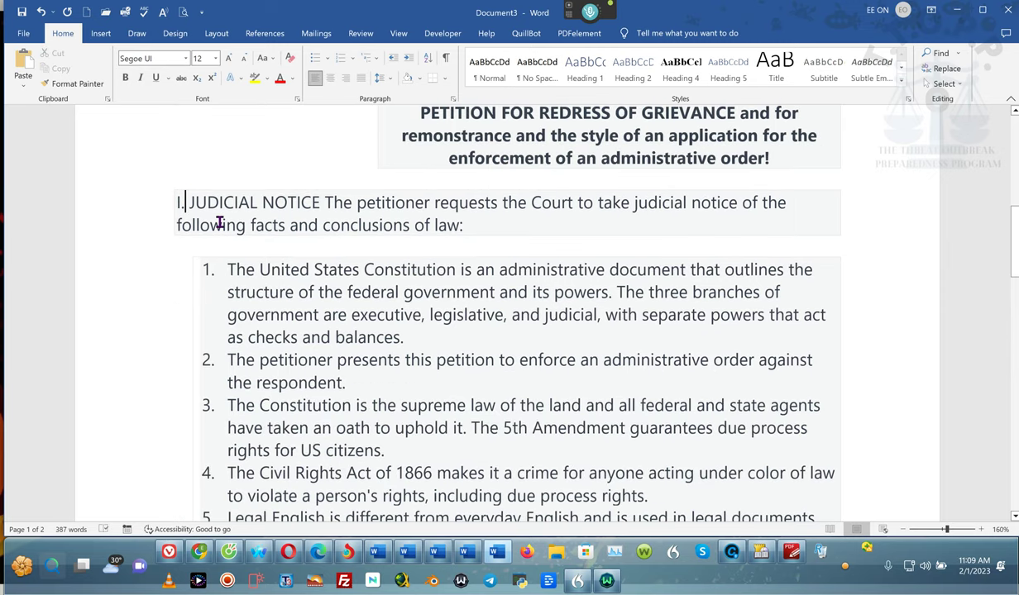
key("BackSpace")
key("space")
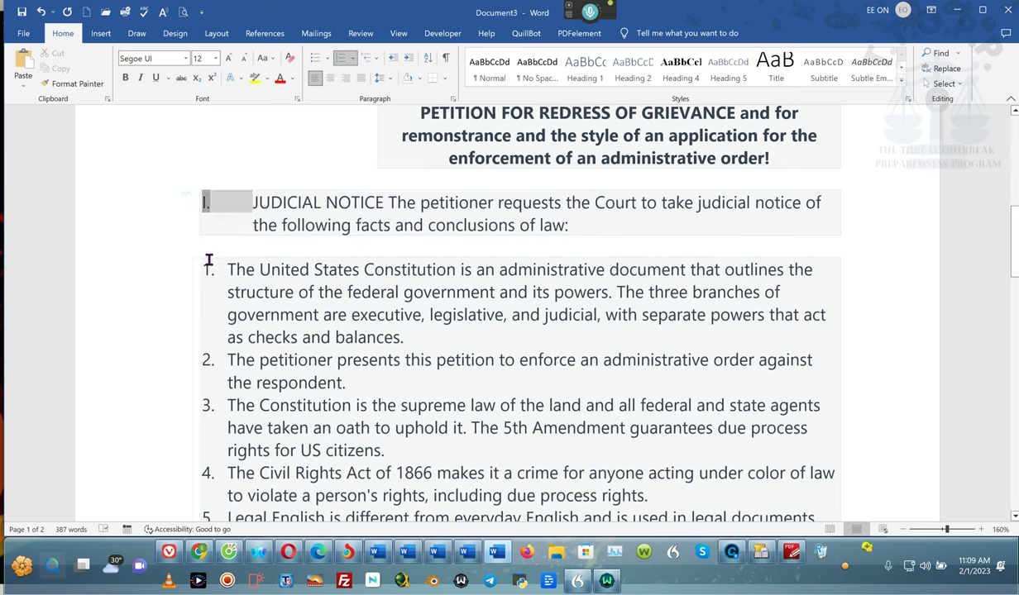
left_click_drag(220, 200, 244, 199)
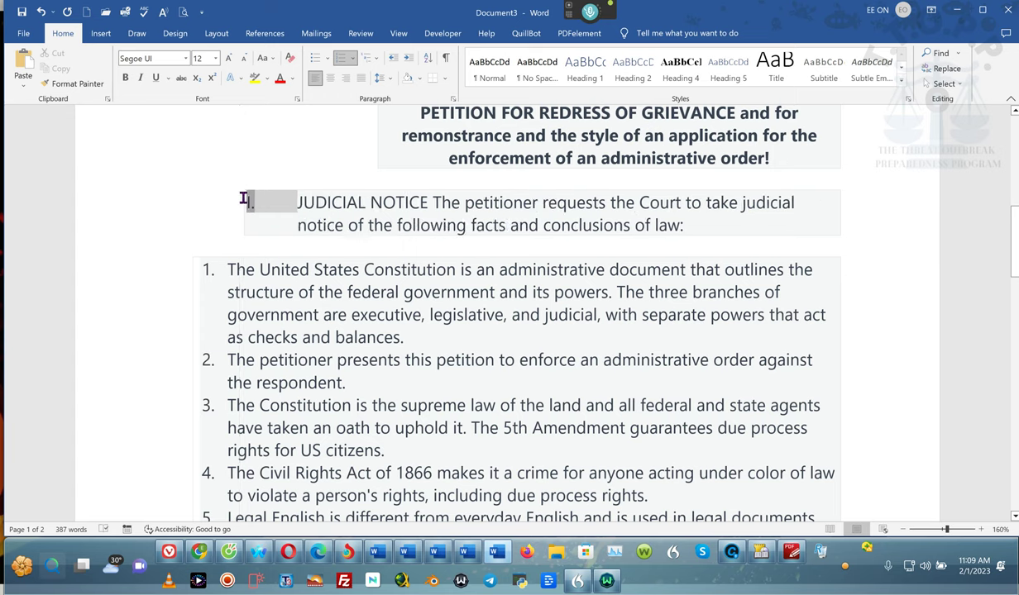
left_click(226, 271)
key("BackSpace")
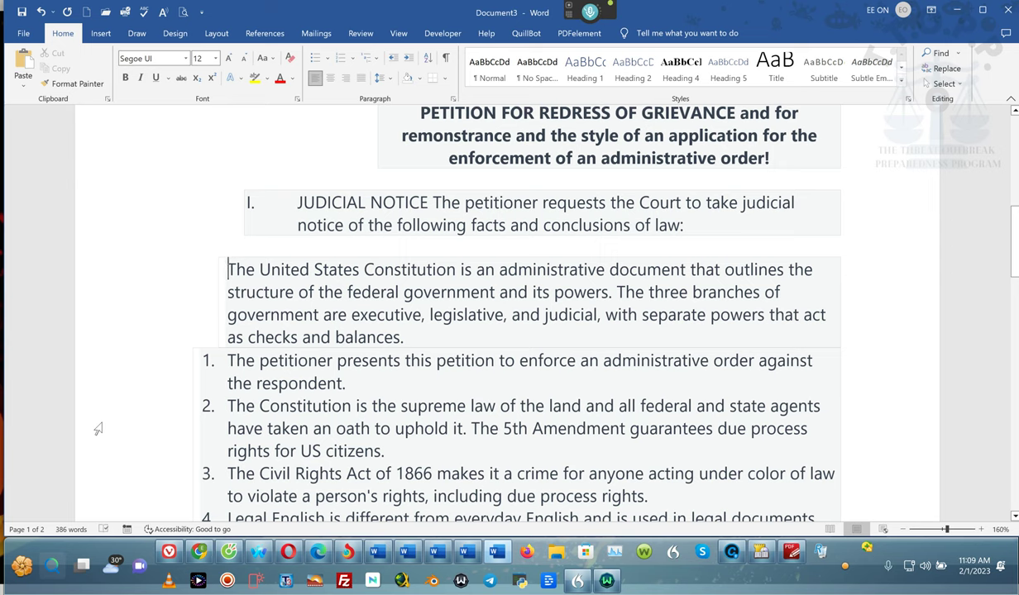
key("ctrl+z")
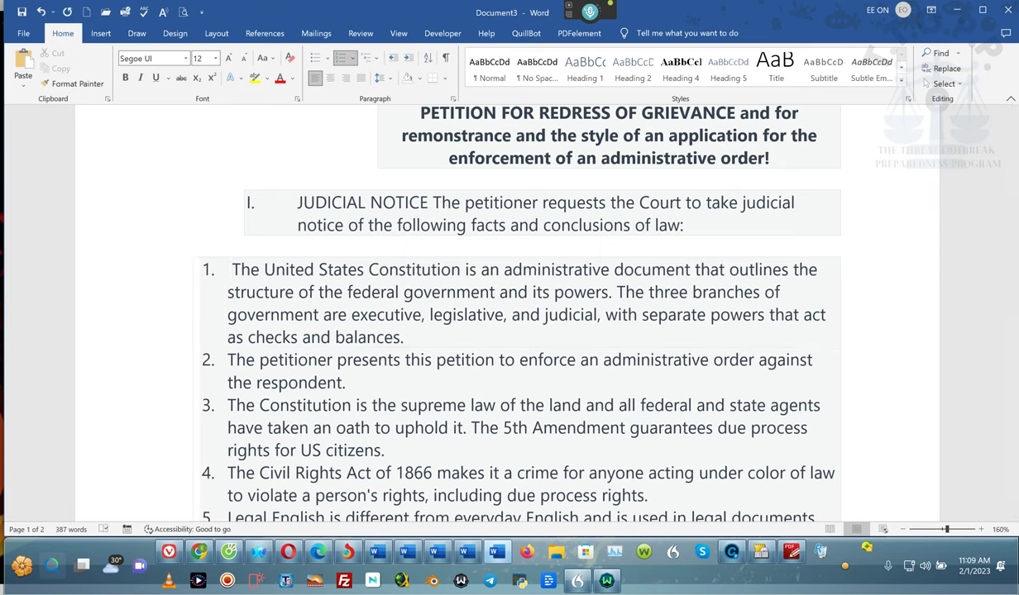
key("BackSpace")
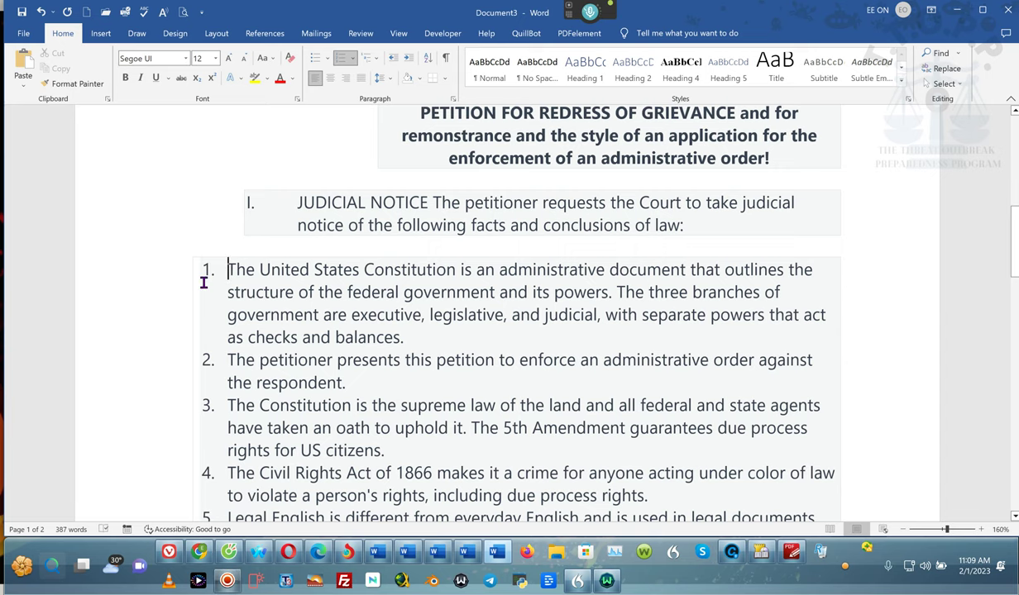
- Apply continuous 1., 2., 3. numbering to everything from the first United States Constitution item to the end of the document
left_click_drag(247, 271, 427, 589)
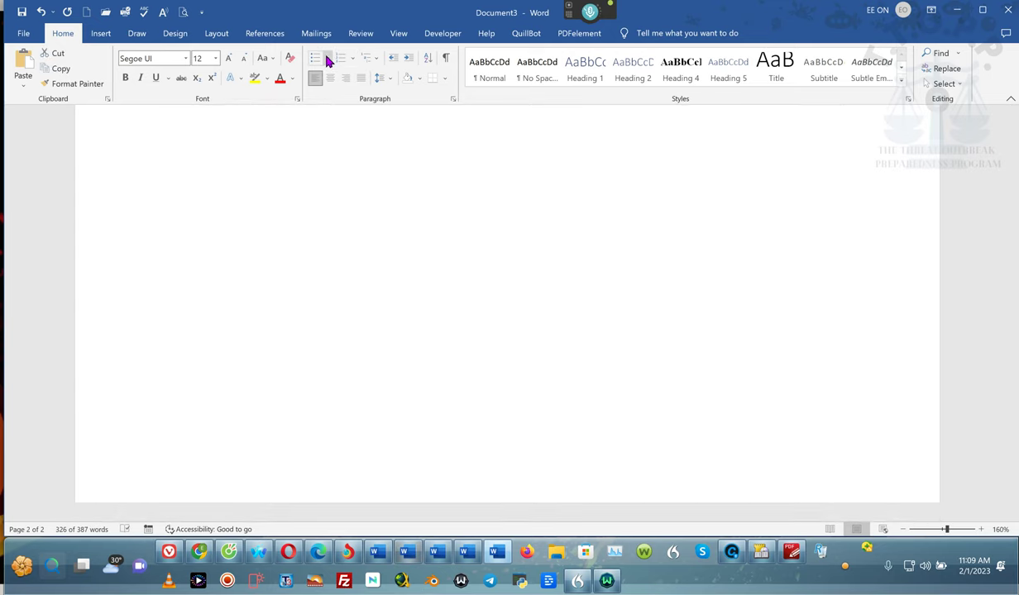
left_click(328, 59)
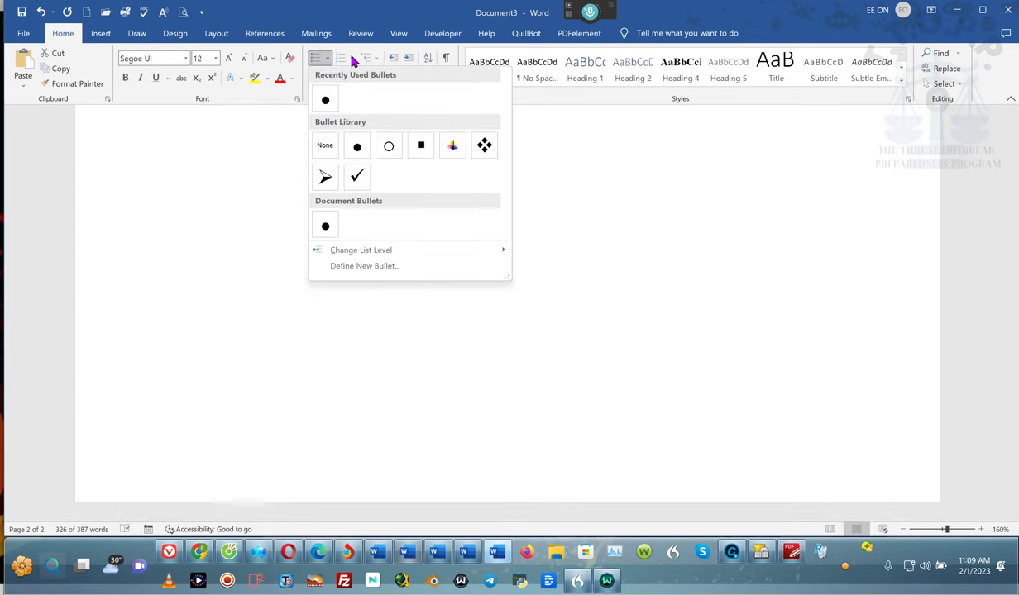
left_click(354, 61)
left_click(355, 61)
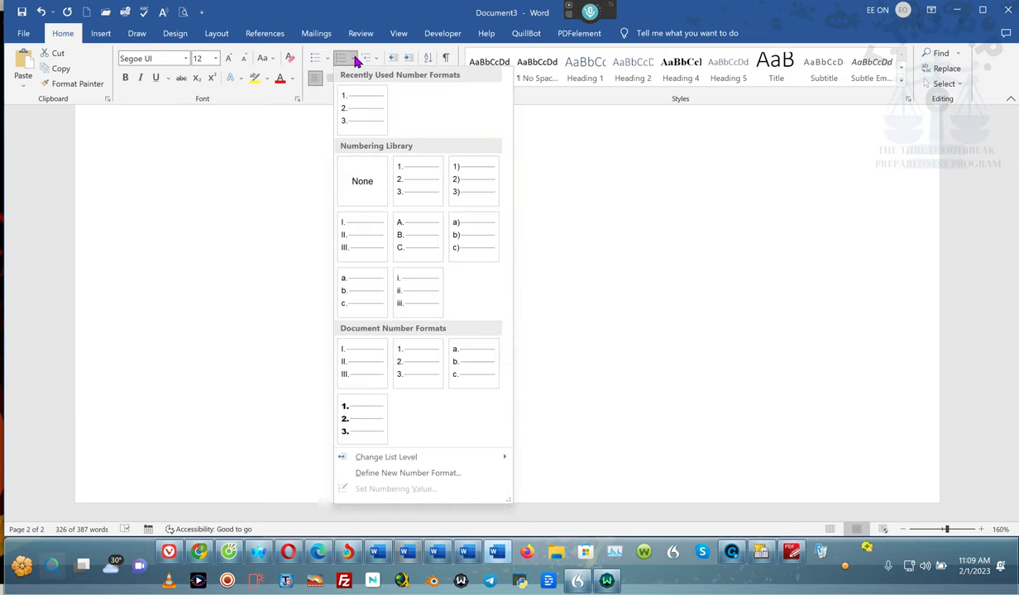
left_click(351, 98)
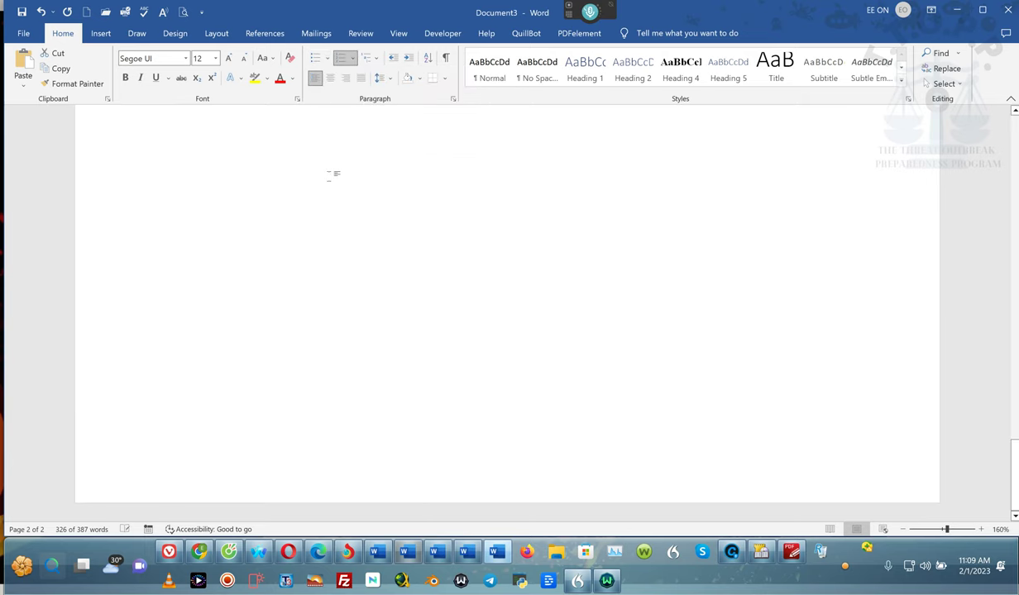
- Replace the list number in front of the ALLEGATIONS heading with the Roman numeral "II."
scroll(330, 179, "up", 5)
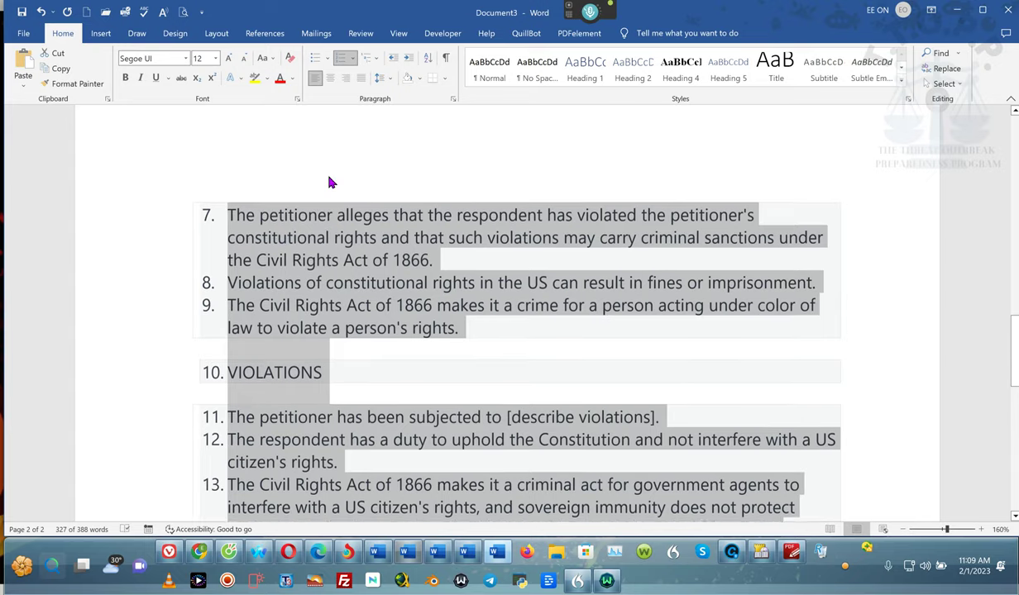
scroll(329, 181, "up", 15)
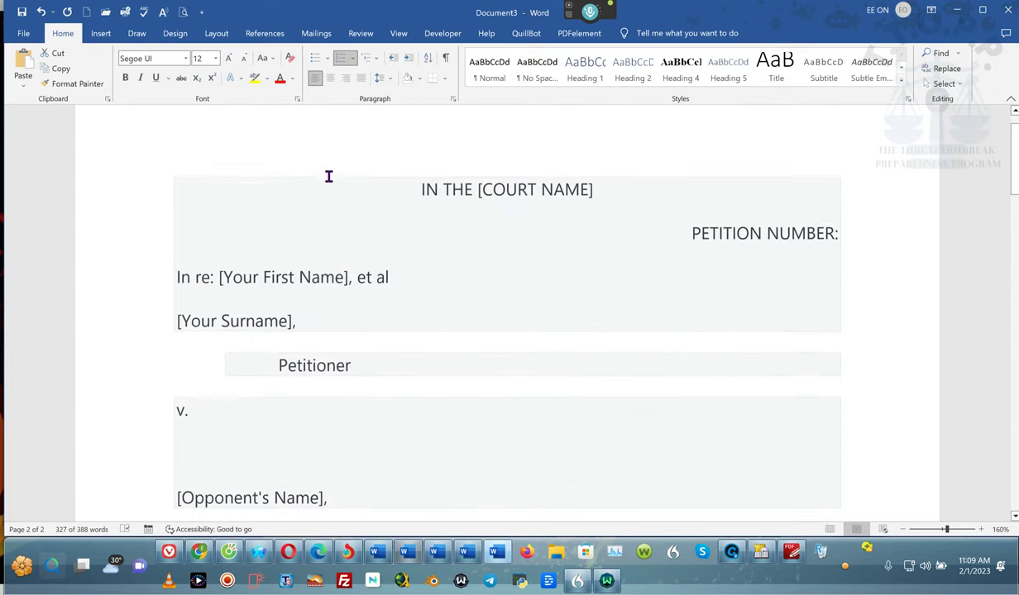
scroll(329, 176, "down", 15)
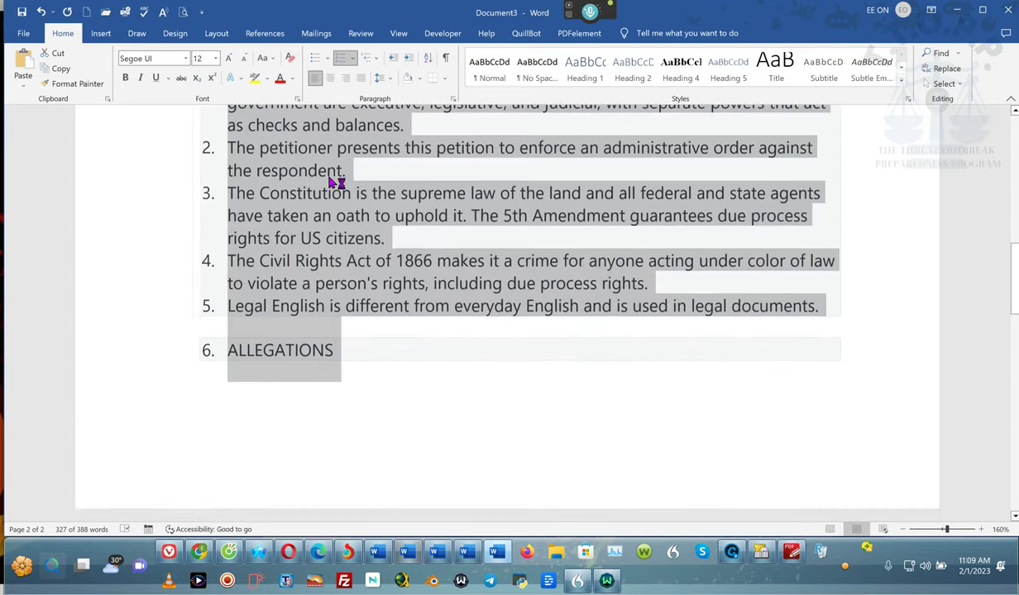
left_click(224, 346)
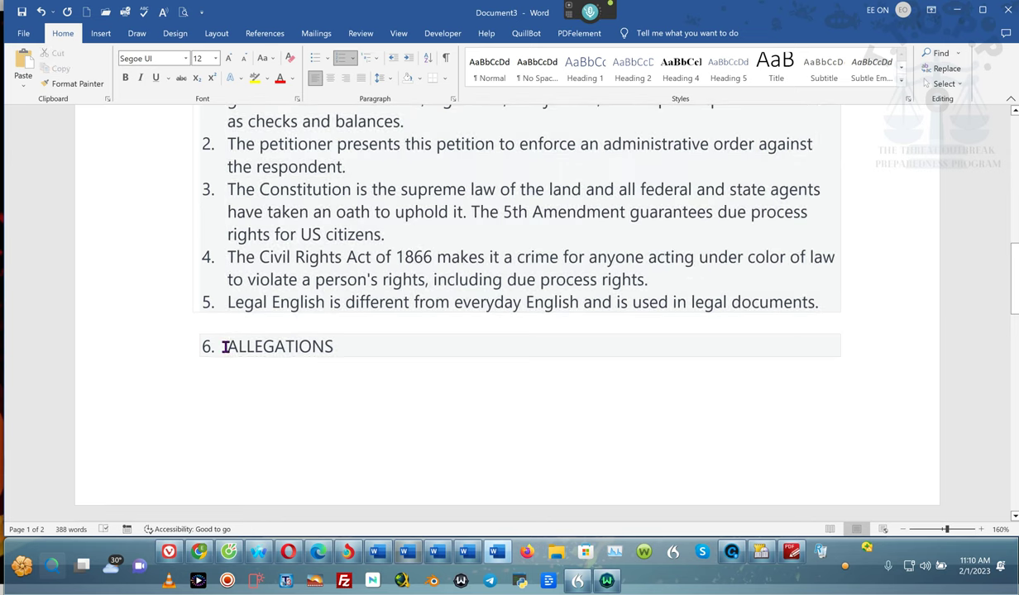
type("\\")
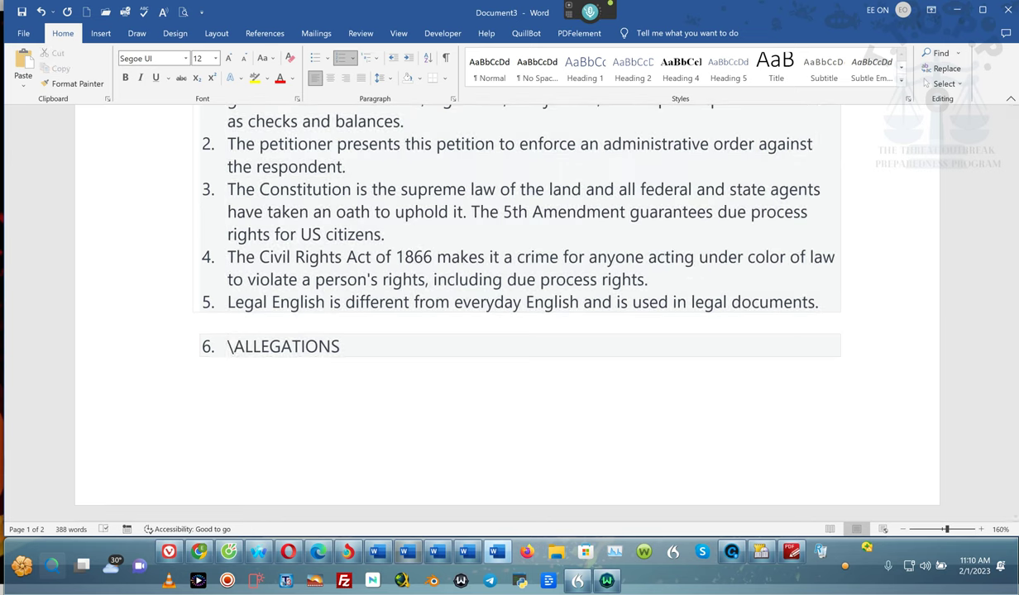
key("BackSpace")
key("BackSpace")
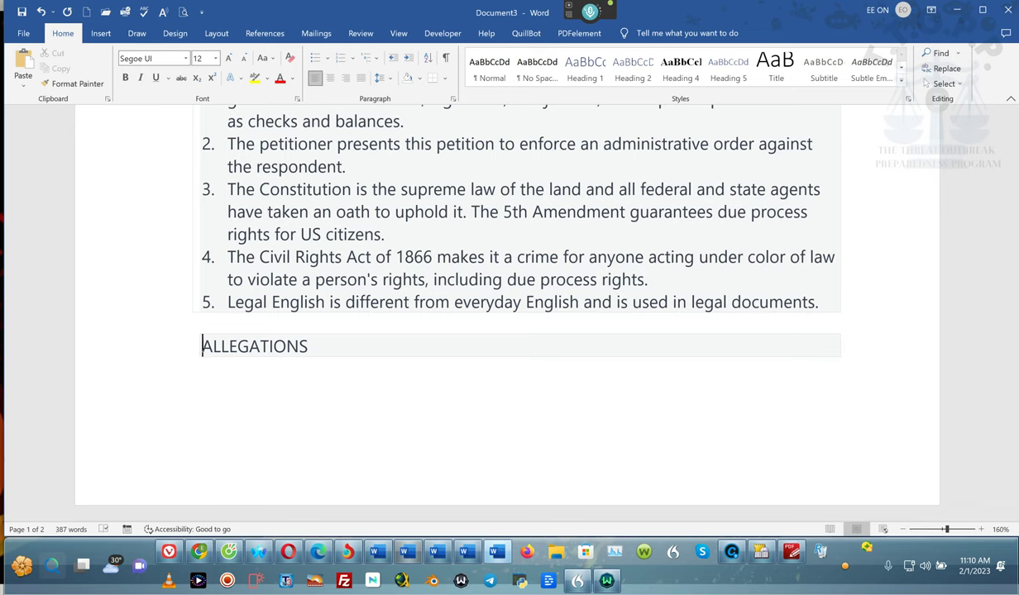
type("II.")
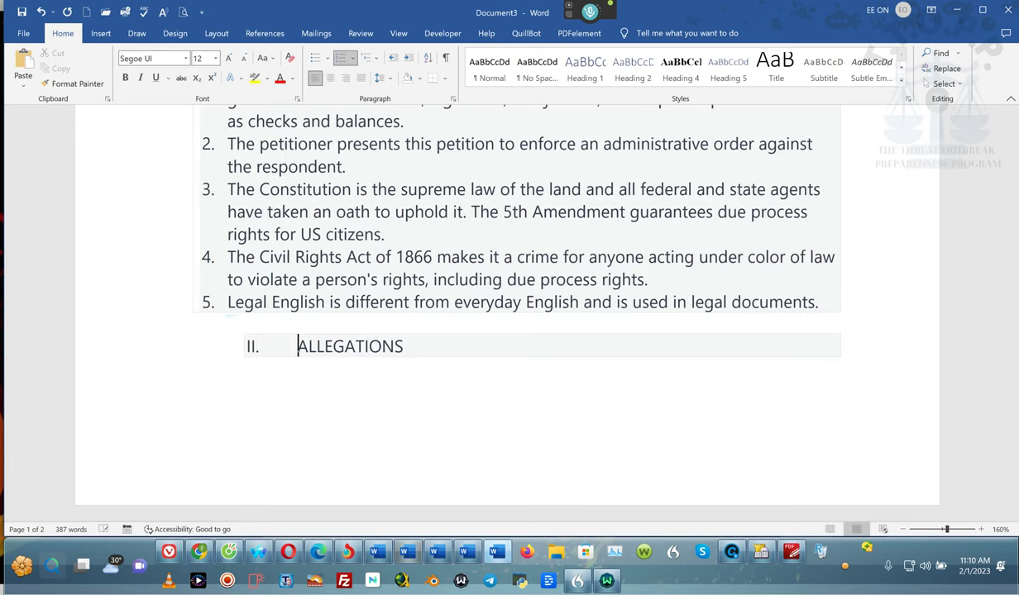
- Undo the automatic Roman numbering after ALLEGATIONS, then re-enter the period so only that heading is numbered II
scroll(240, 391, "down", 4)
scroll(240, 391, "down", 3)
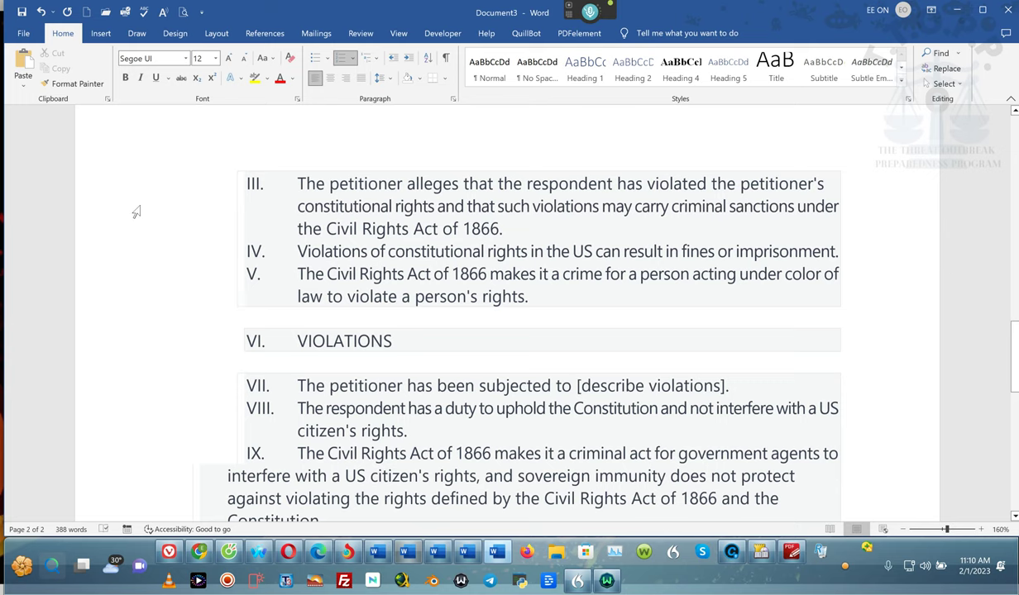
key("ctrl+z")
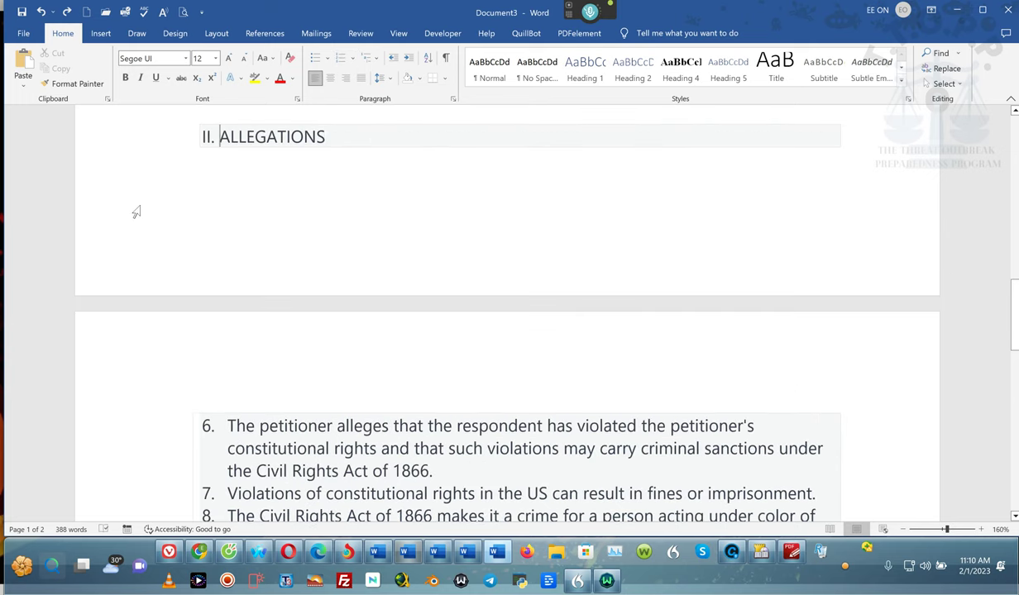
key("BackSpace")
key("BackSpace")
type(".")
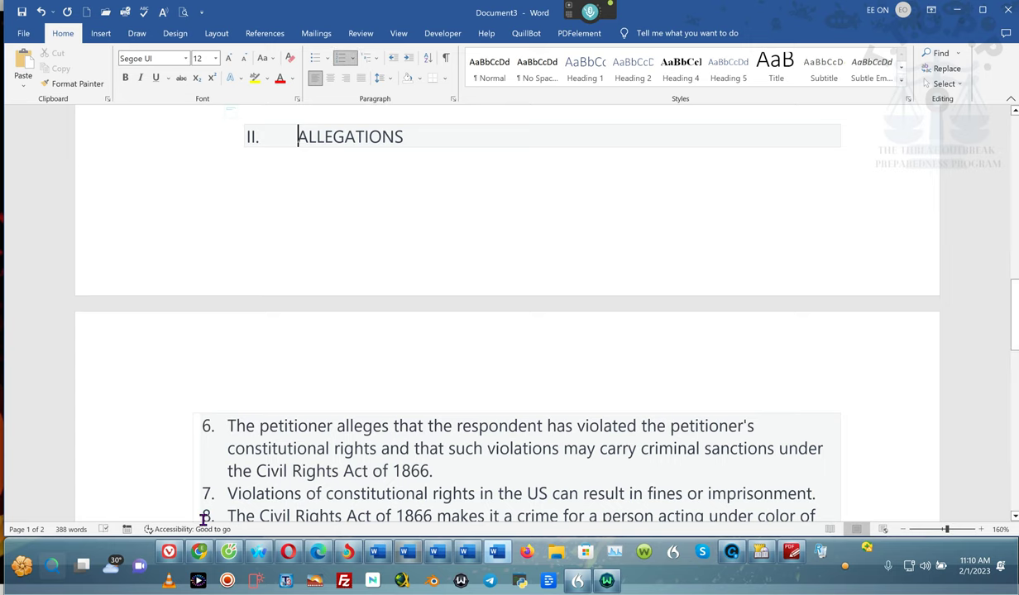
- Replace the list number before VIOLATIONS with "III." and undo the automatic Roman renumbering of the items below it
scroll(448, 414, "down", 5)
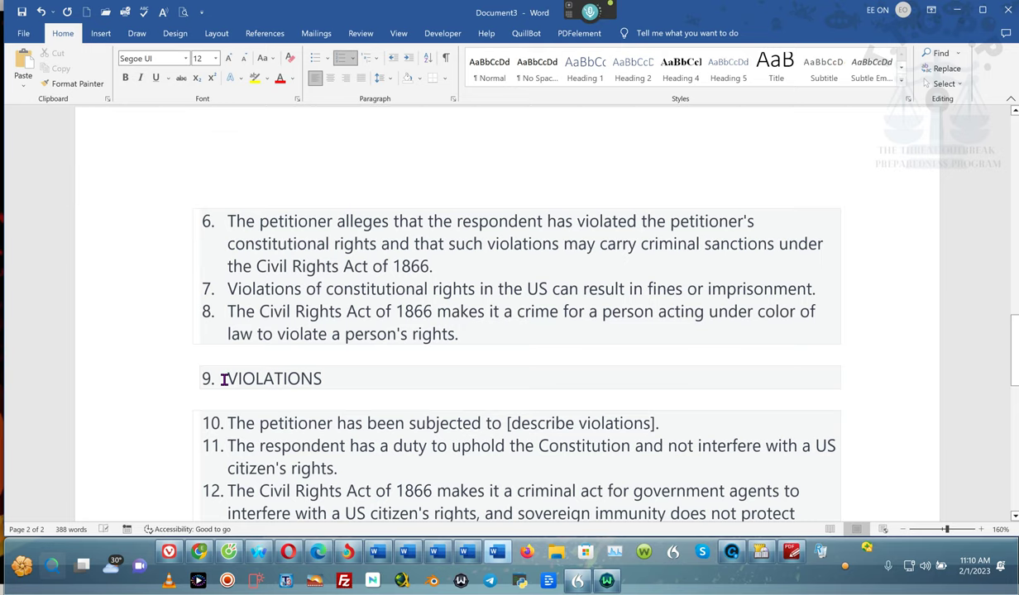
left_click(224, 380)
key("BackSpace")
type("III.")
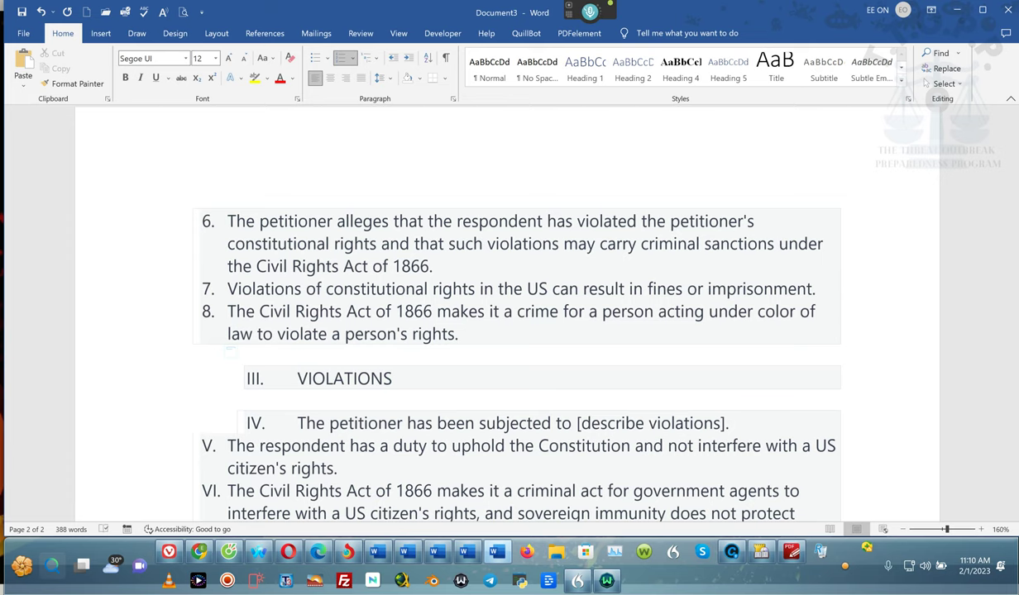
key("ctrl+z")
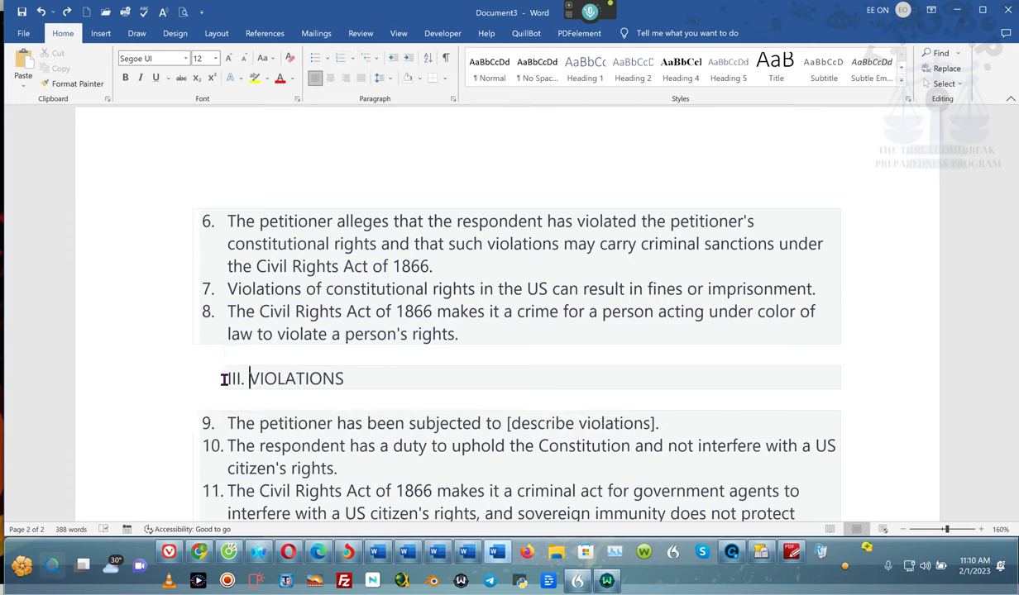
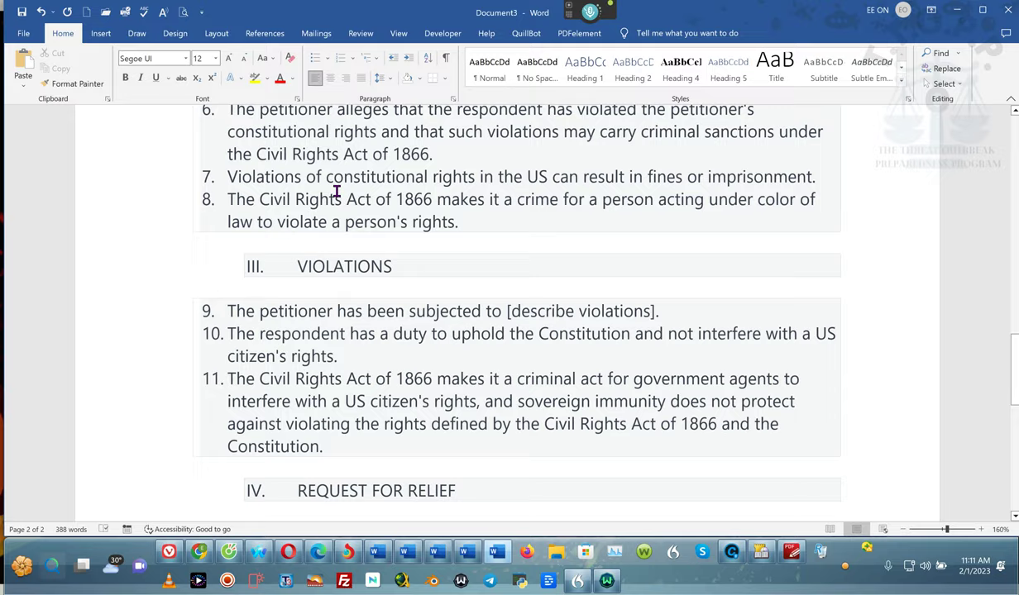
- Review the petition's layout from the court caption through the Roman section headings to the end of page 2
scroll(336, 191, "up", 4)
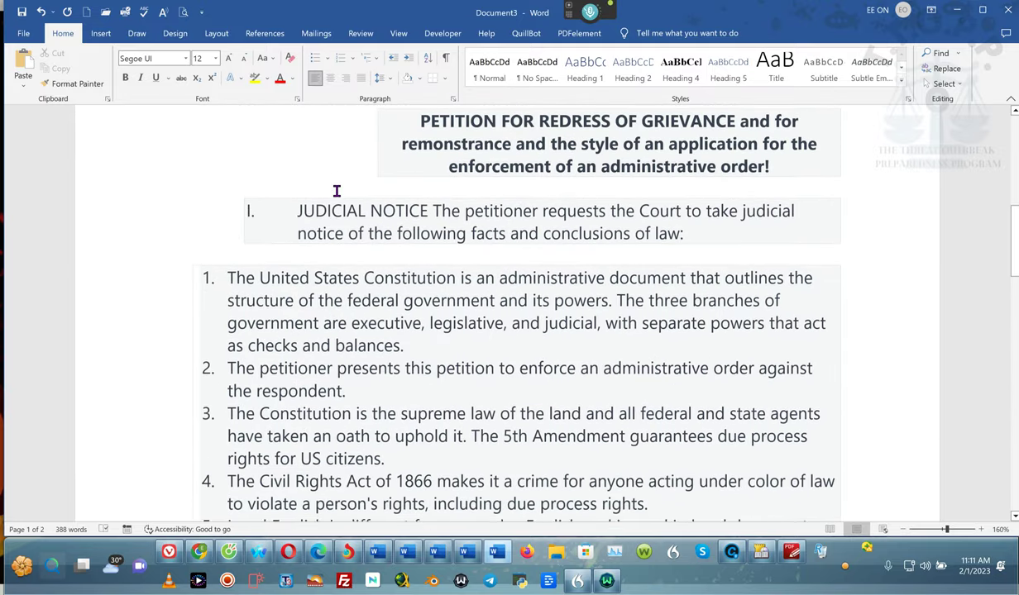
scroll(388, 312, "down", 15)
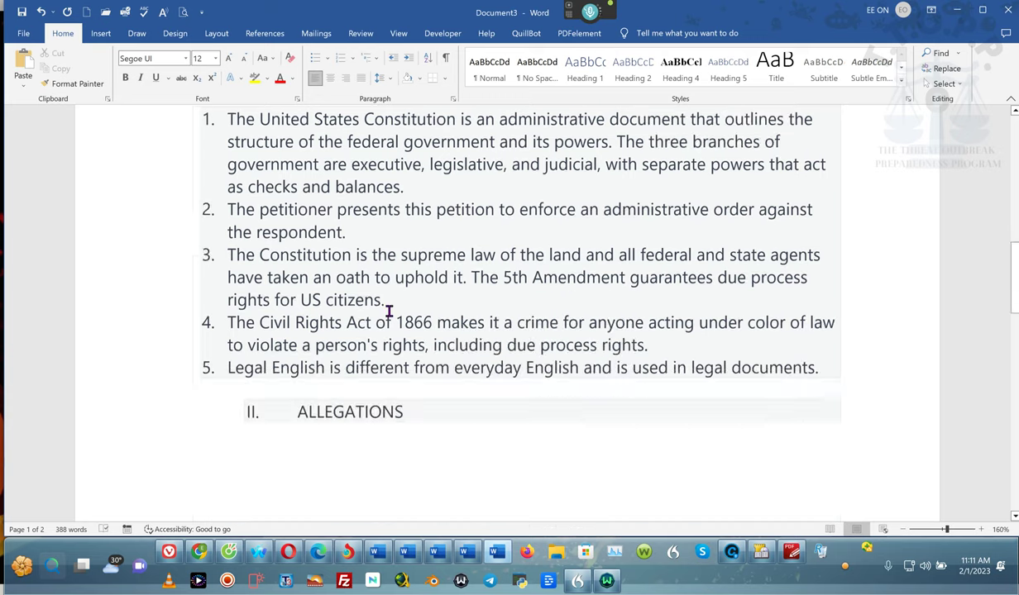
scroll(389, 306, "down", 6)
scroll(388, 304, "up", 5)
scroll(389, 306, "up", 18)
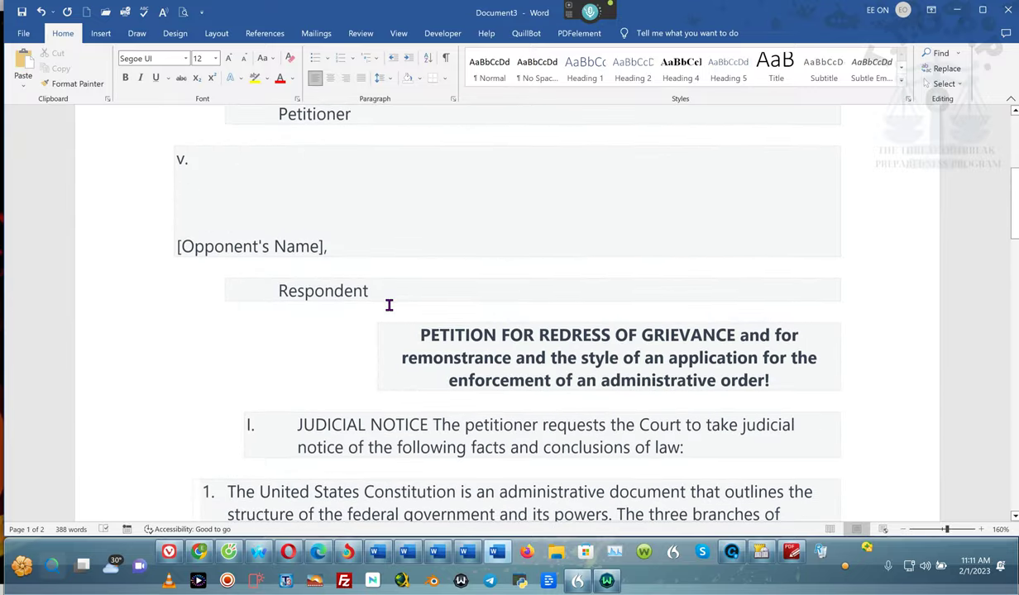
scroll(389, 305, "down", 3)
scroll(388, 305, "up", 10)
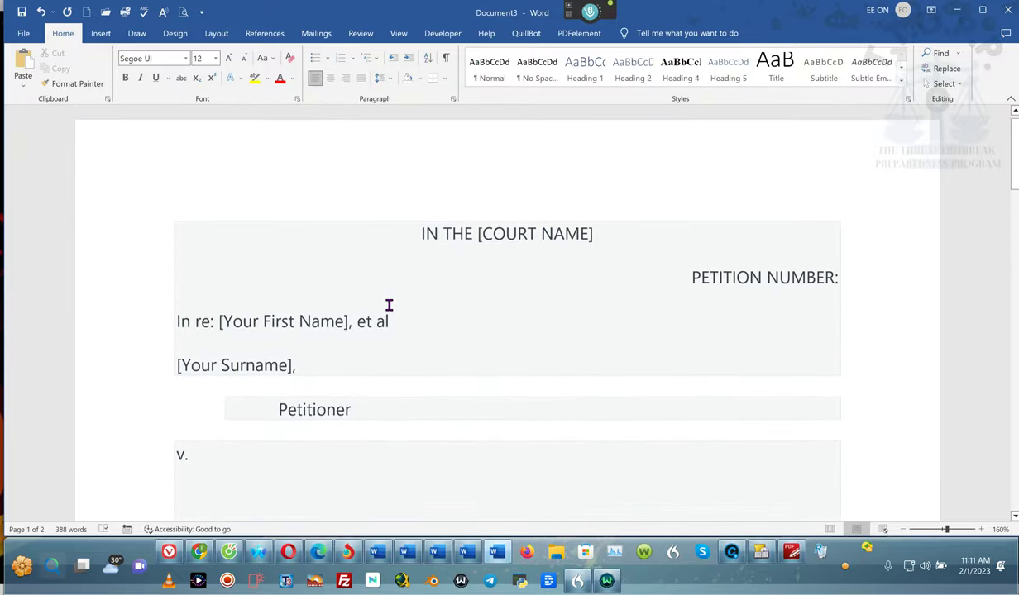
scroll(389, 305, "down", 20)
scroll(389, 305, "down", 10)
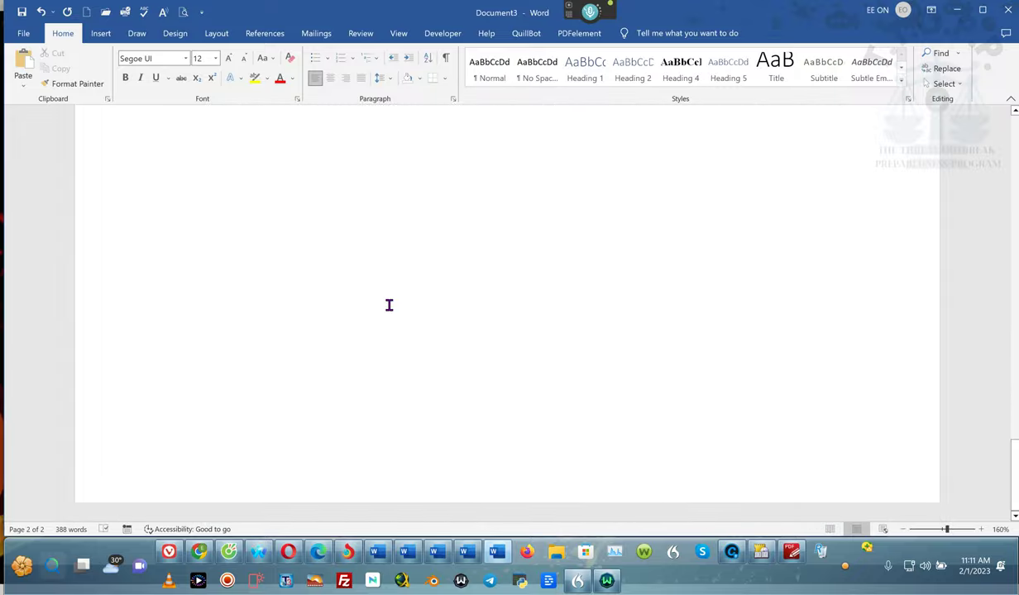
- Switch off the Dragon dictation microphone and return to the petition's numbered allegations and violations
mouse_move(588, 21)
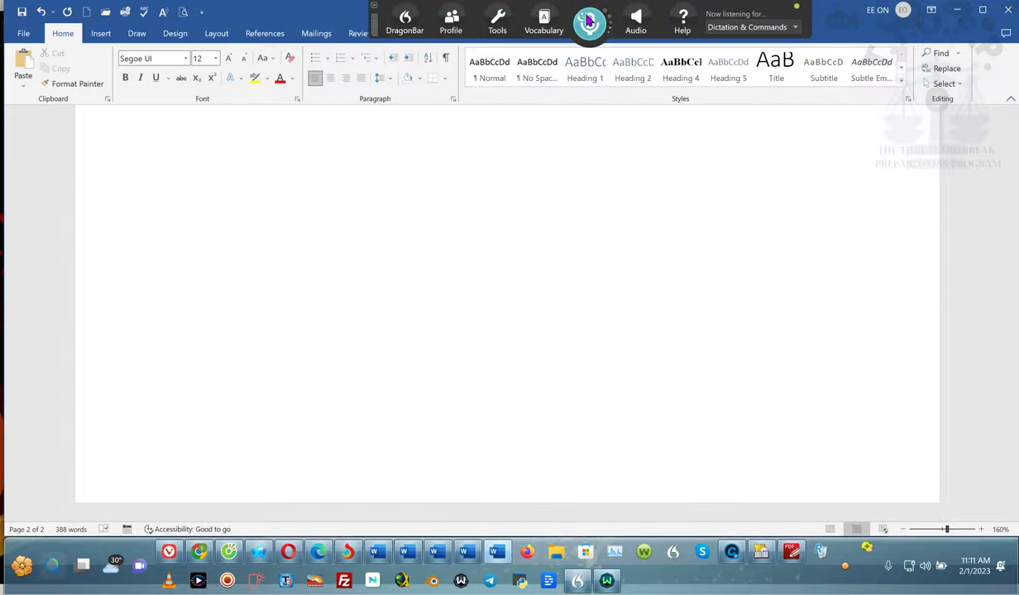
left_click(587, 21)
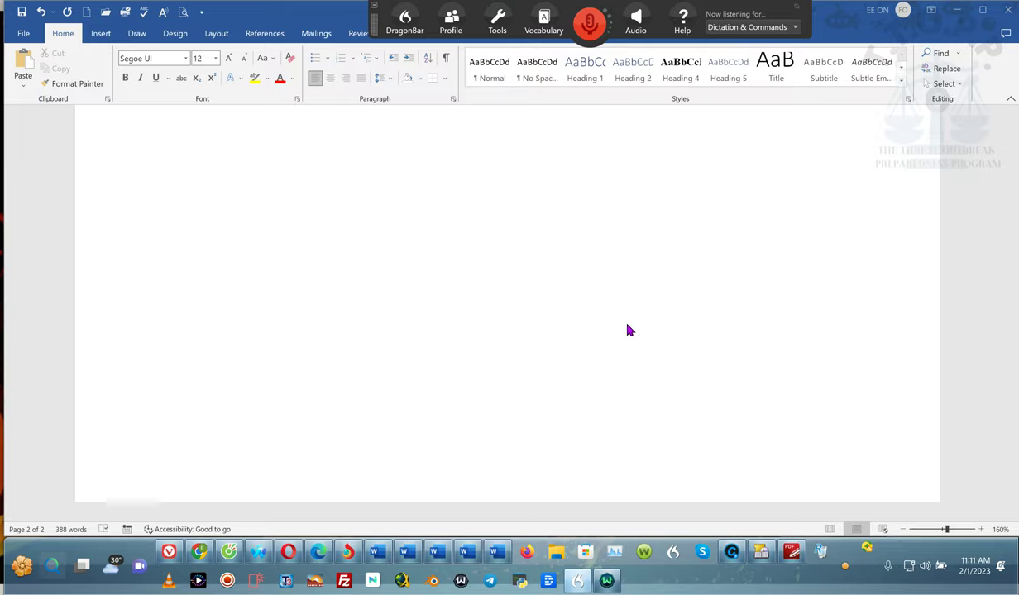
scroll(609, 310, "up", 15)
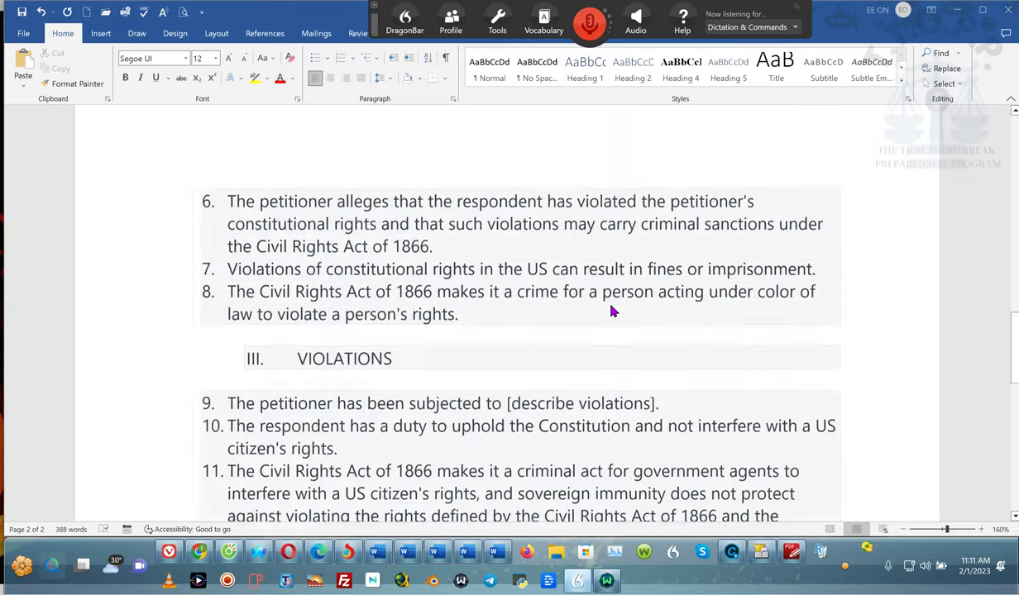
- Copy the full bold petition title, from "PETITION FOR REDRESS OF GRIEVANCE" through "administrative order!"
scroll(612, 310, "up", 5)
scroll(611, 311, "down", 10)
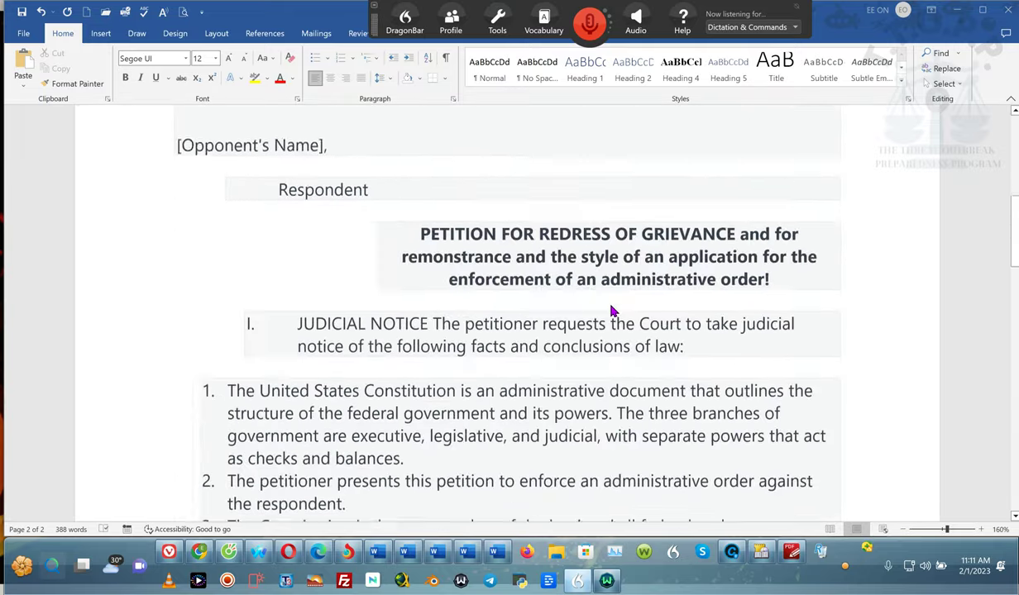
scroll(610, 312, "up", 3)
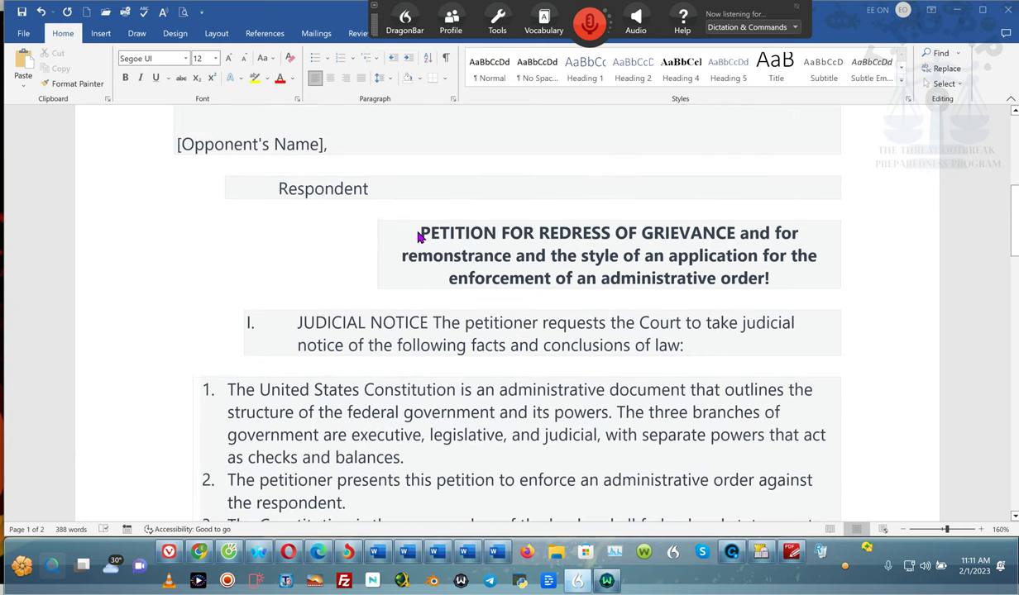
left_click_drag(419, 237, 769, 277)
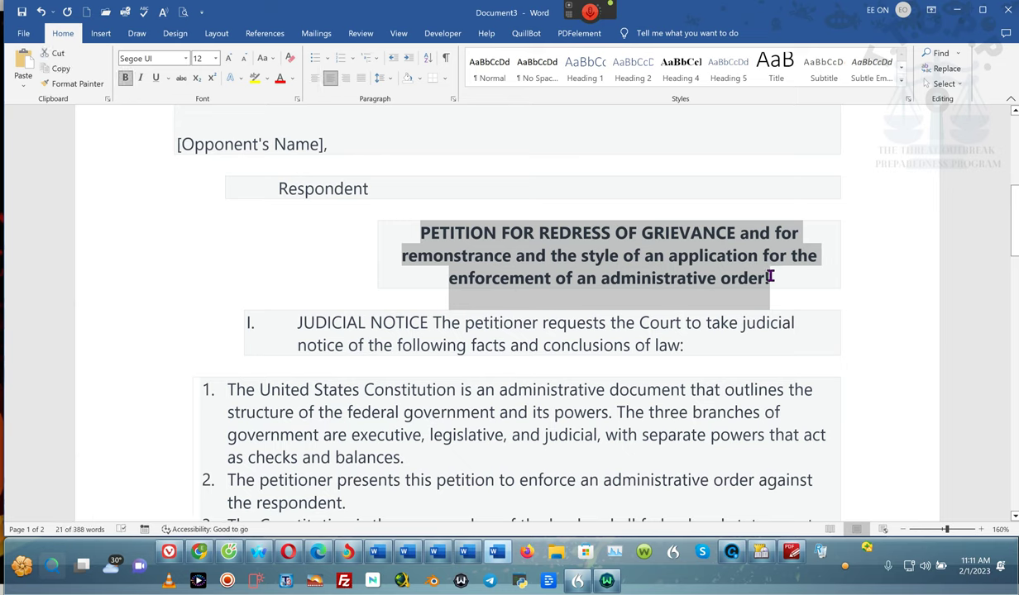
left_click(839, 194)
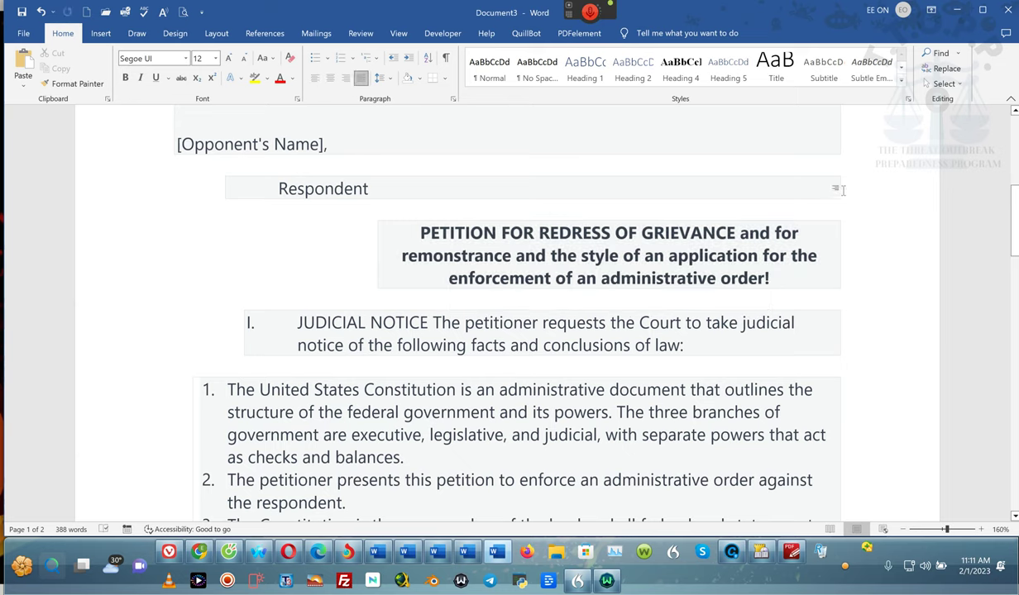
- Save the document in the Documents folder under \\Mac » Home, using the copied petition title as the file name
scroll(838, 180, "up", 5)
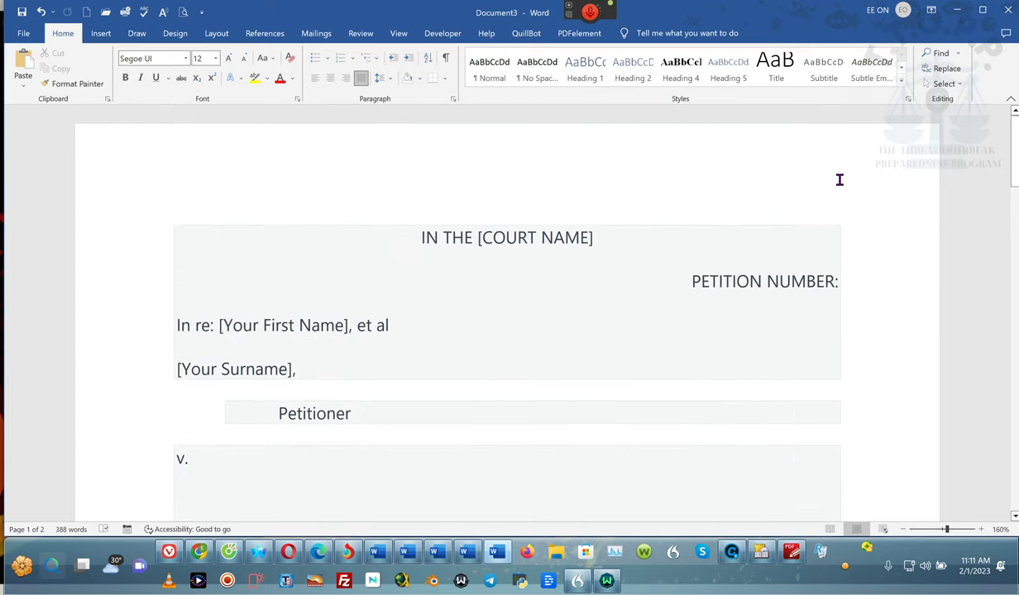
left_click(21, 13)
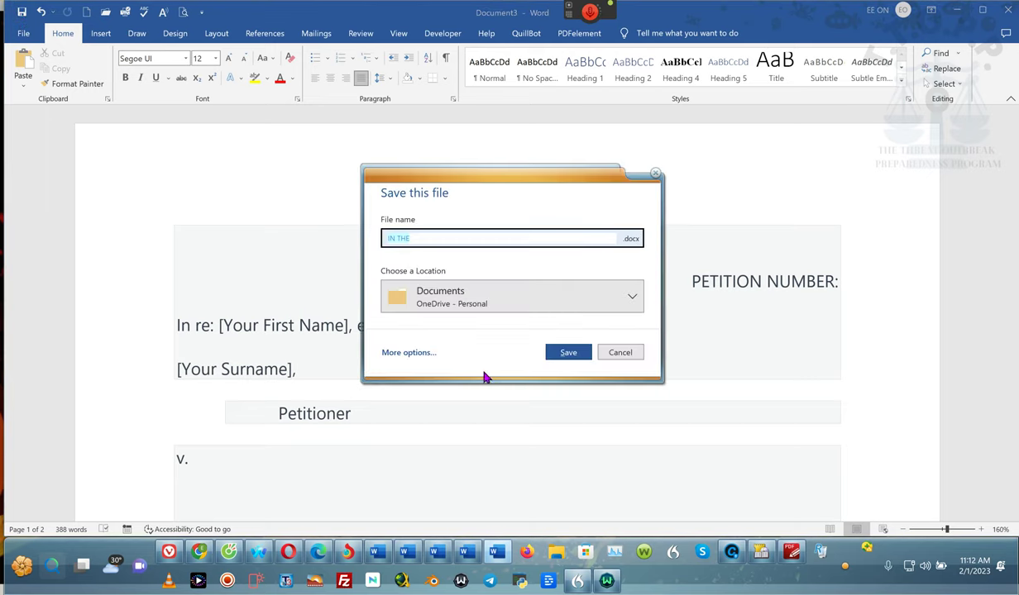
key("ctrl+v")
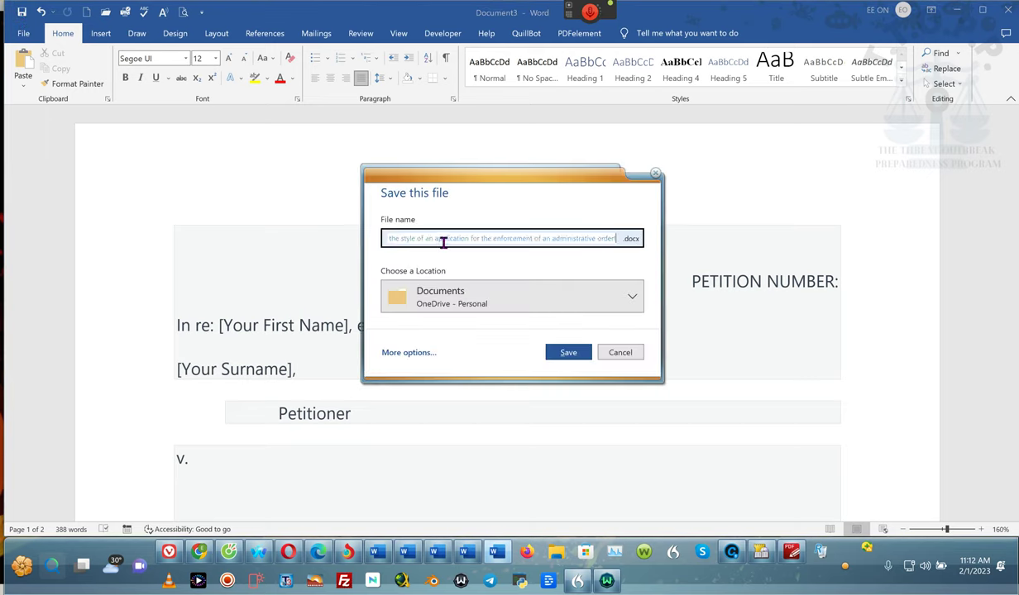
left_click(633, 302)
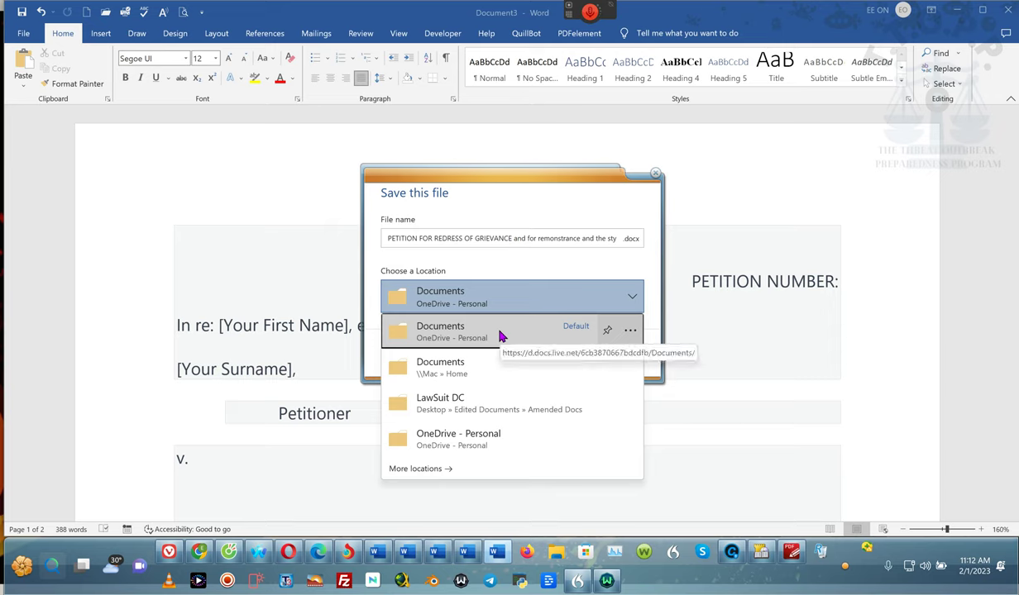
left_click(490, 371)
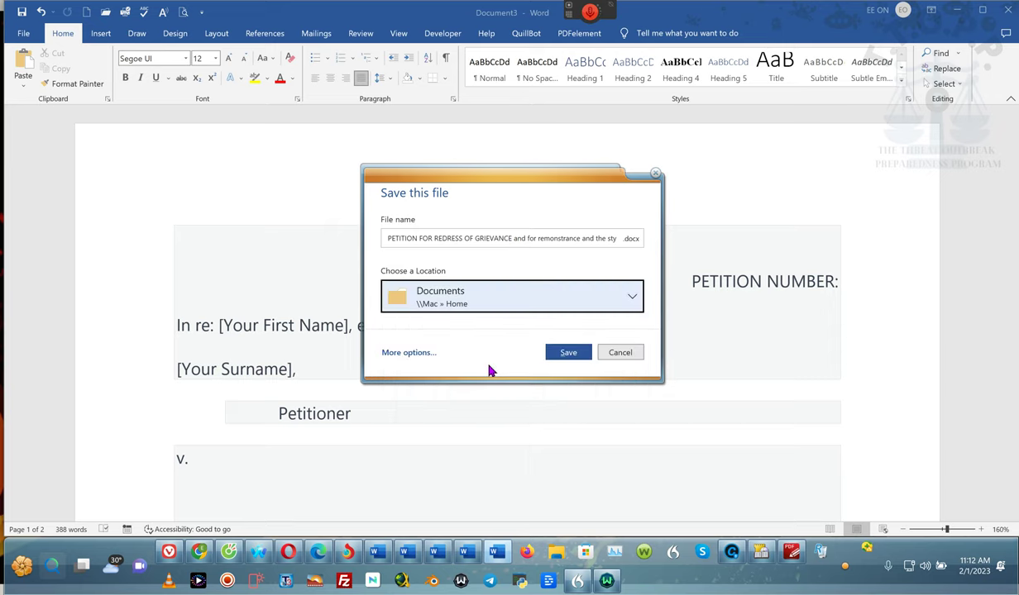
left_click(568, 353)
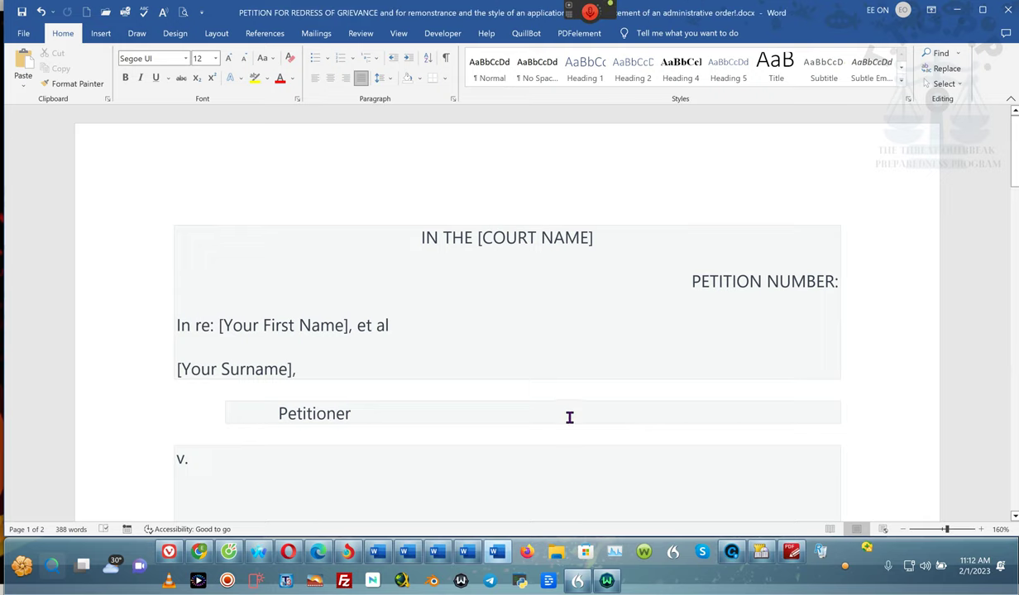
- Add page numbers at the bottom of the pages in the Accent Bar 2 style and return to the body text
scroll(431, 457, "down", 20)
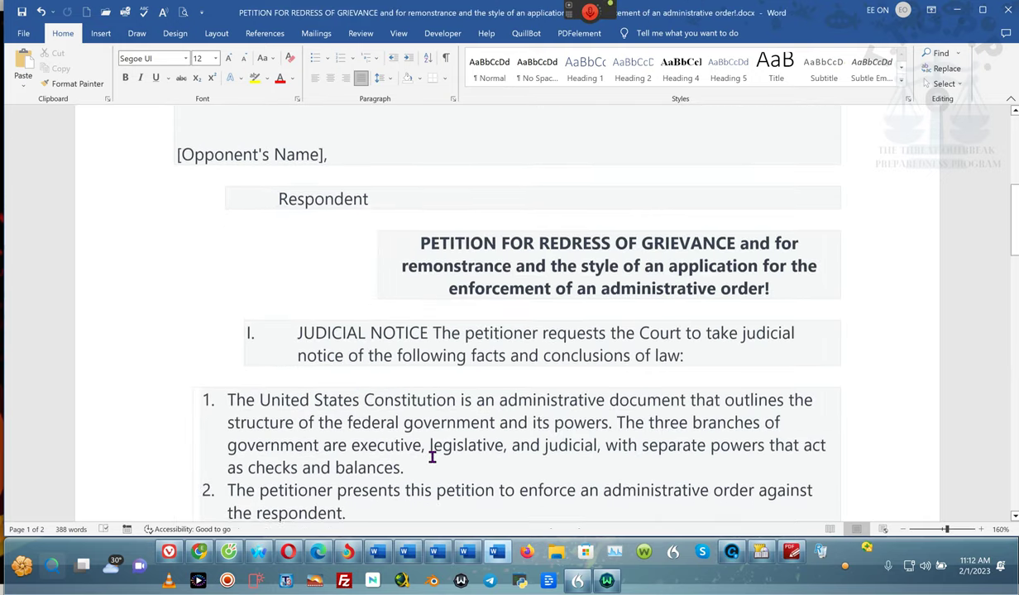
scroll(431, 457, "down", 20)
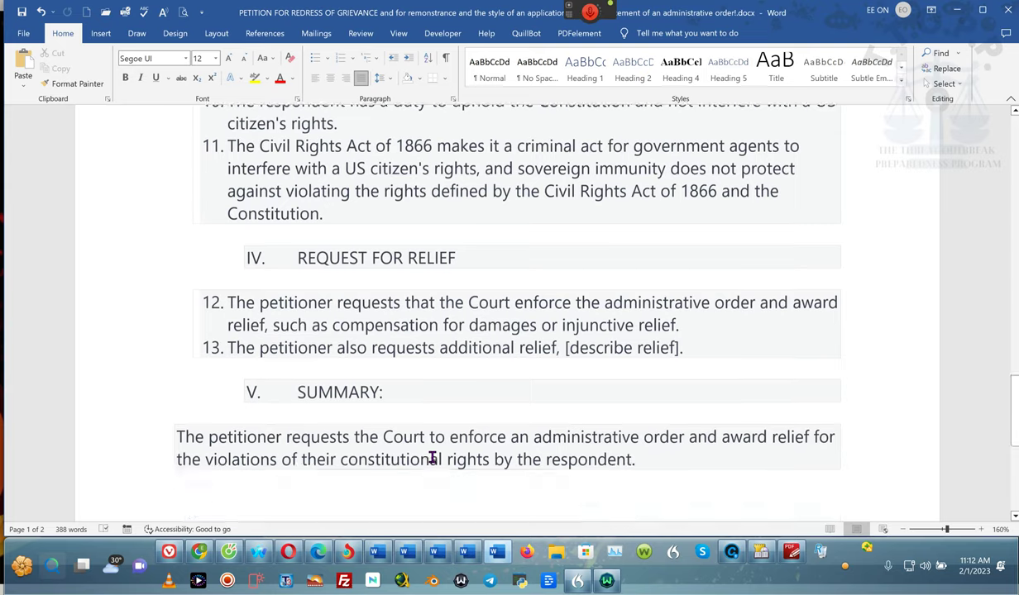
scroll(432, 457, "down", 3)
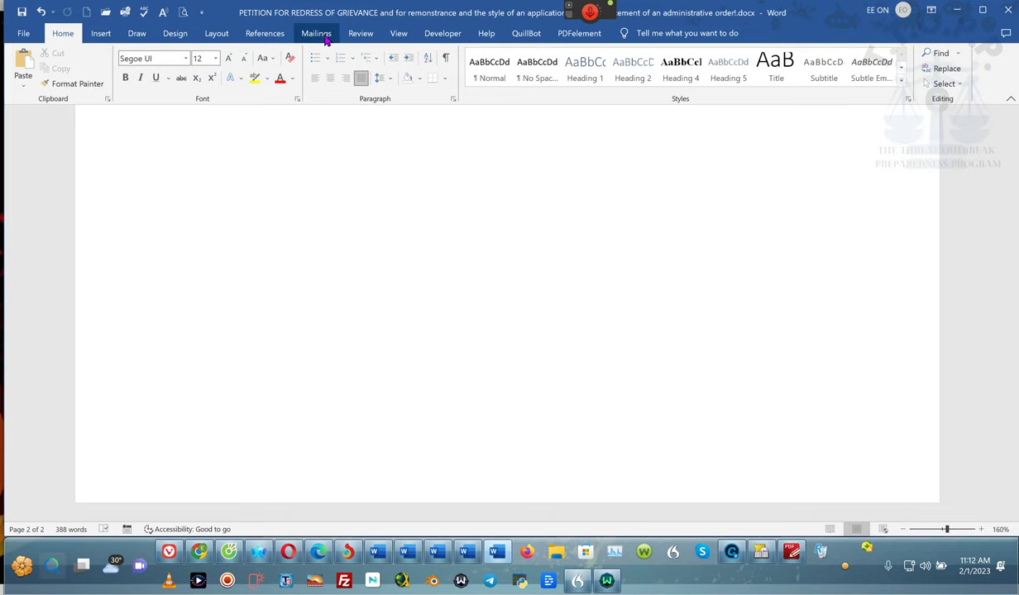
left_click(103, 38)
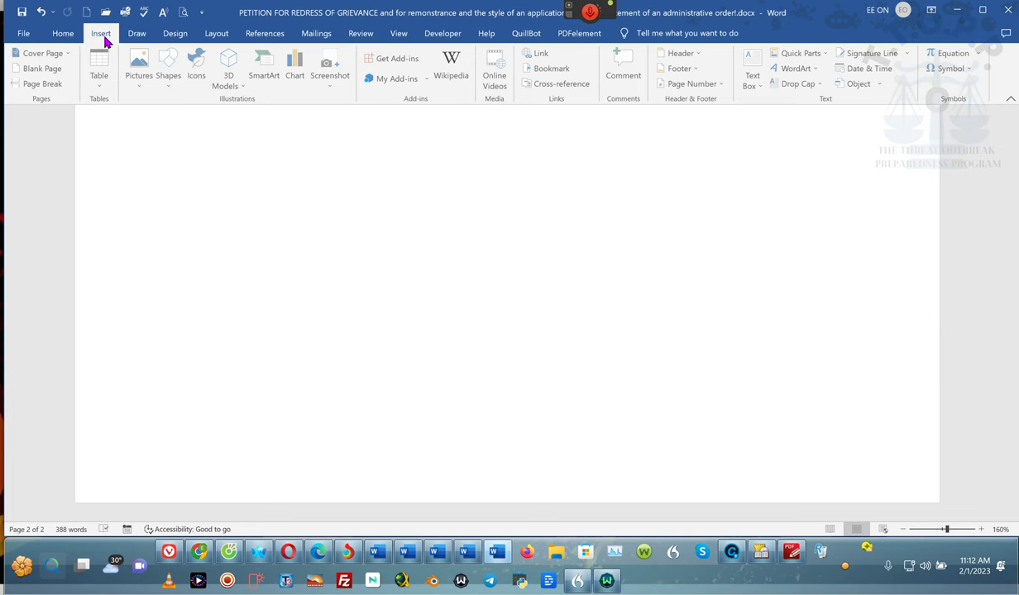
left_click(705, 90)
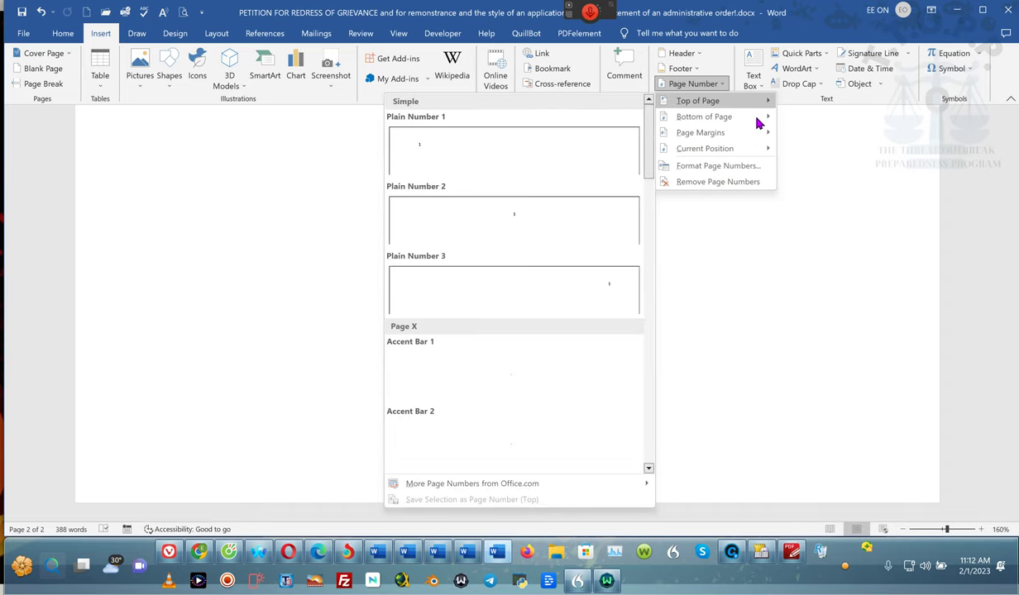
mouse_move(757, 121)
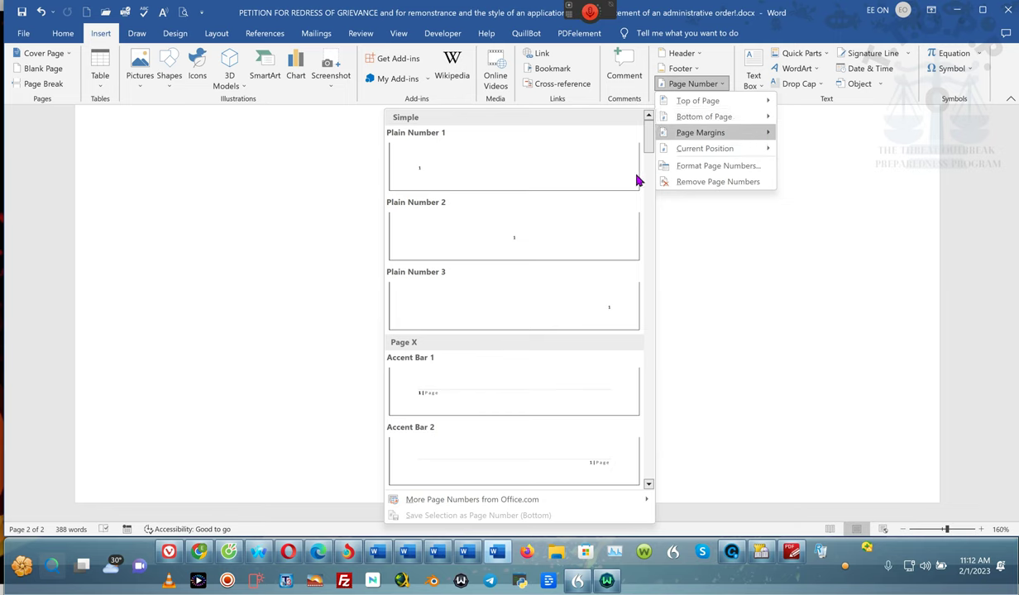
left_click(598, 469)
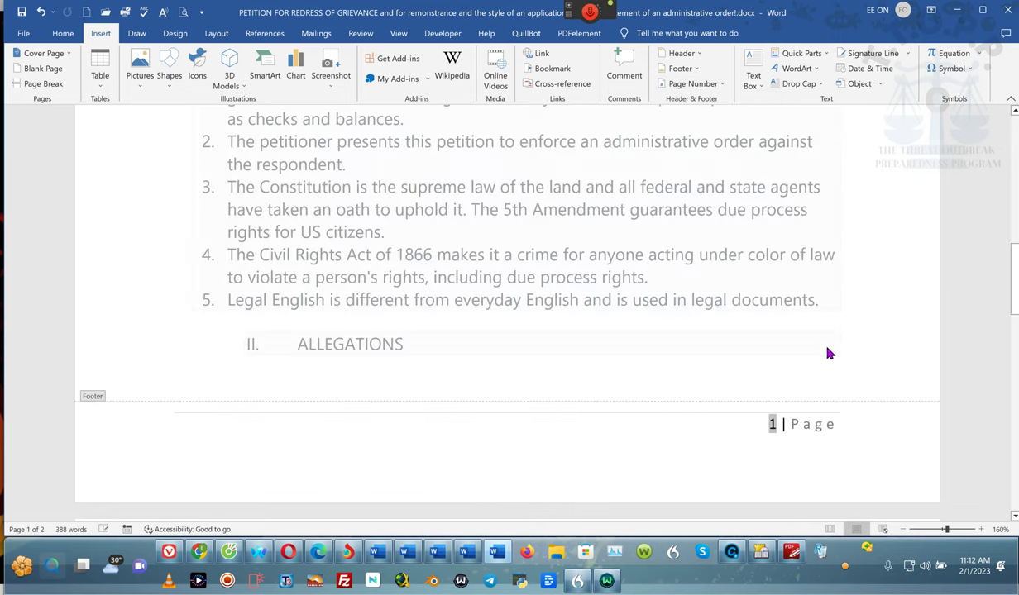
double_click(823, 282)
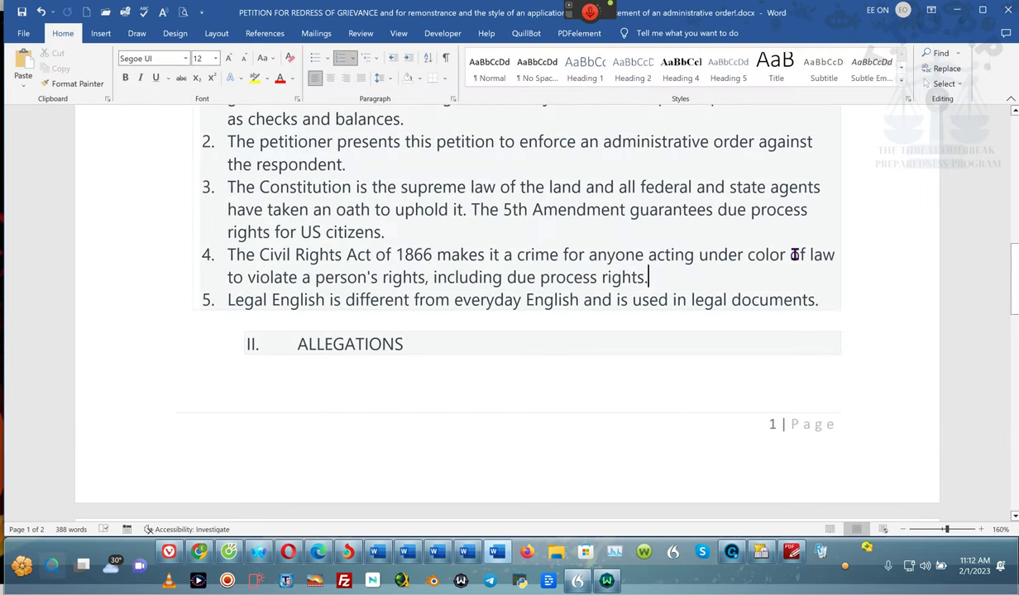
- Check the footer page numbers on both pages of the petition and save the document
scroll(791, 318, "up", 10)
scroll(793, 253, "down", 20)
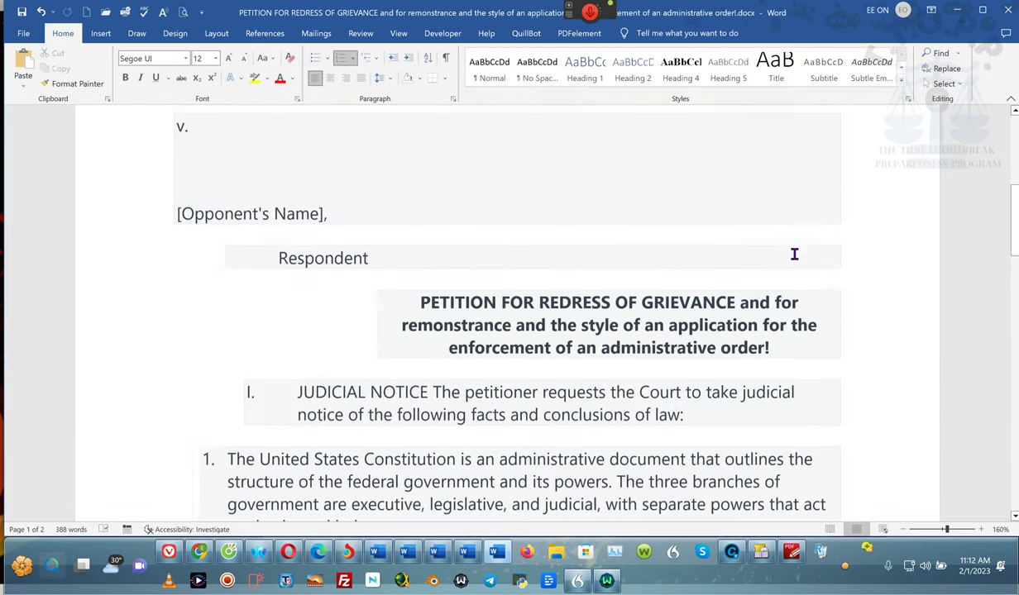
scroll(794, 254, "down", 2)
scroll(794, 253, "up", 8)
scroll(794, 254, "down", 5)
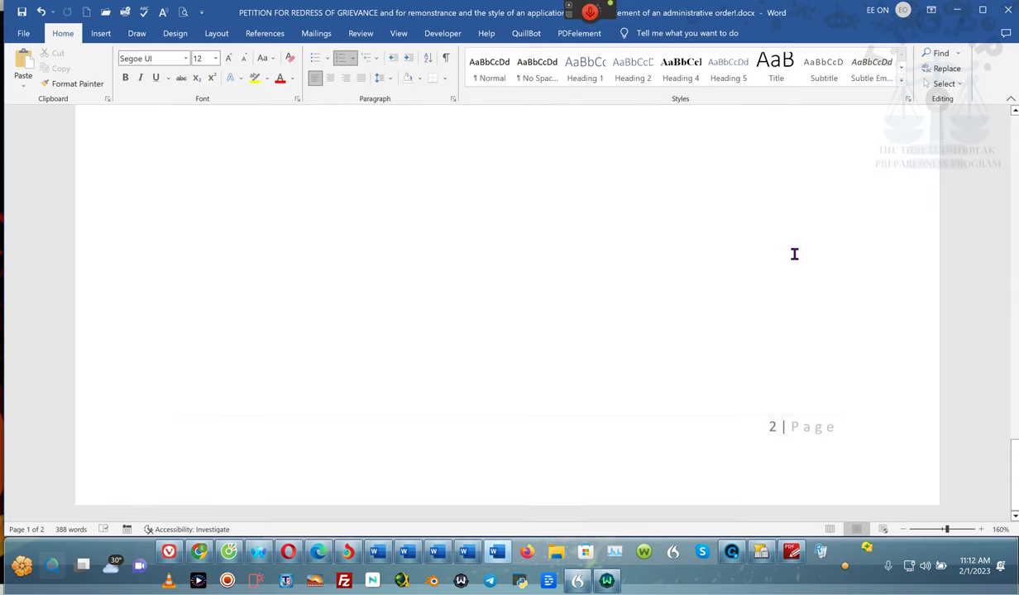
scroll(794, 254, "up", 8)
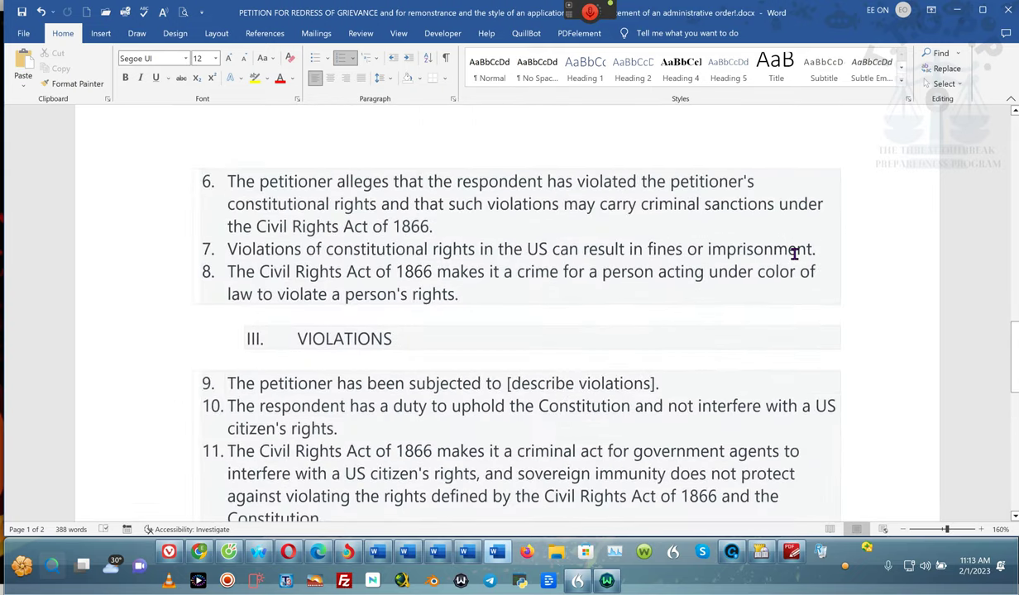
scroll(794, 254, "up", 10)
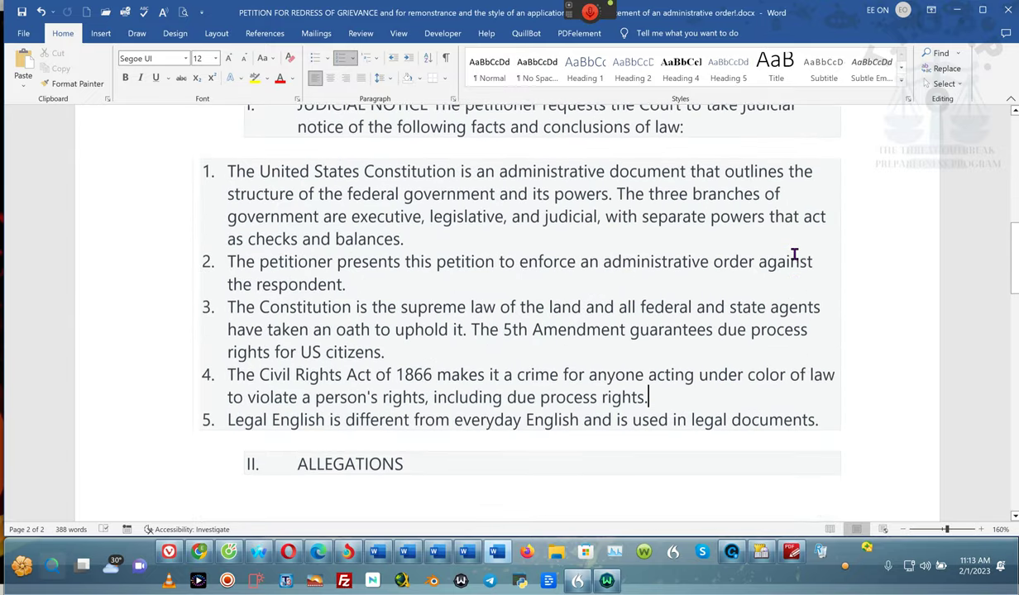
scroll(794, 253, "down", 4)
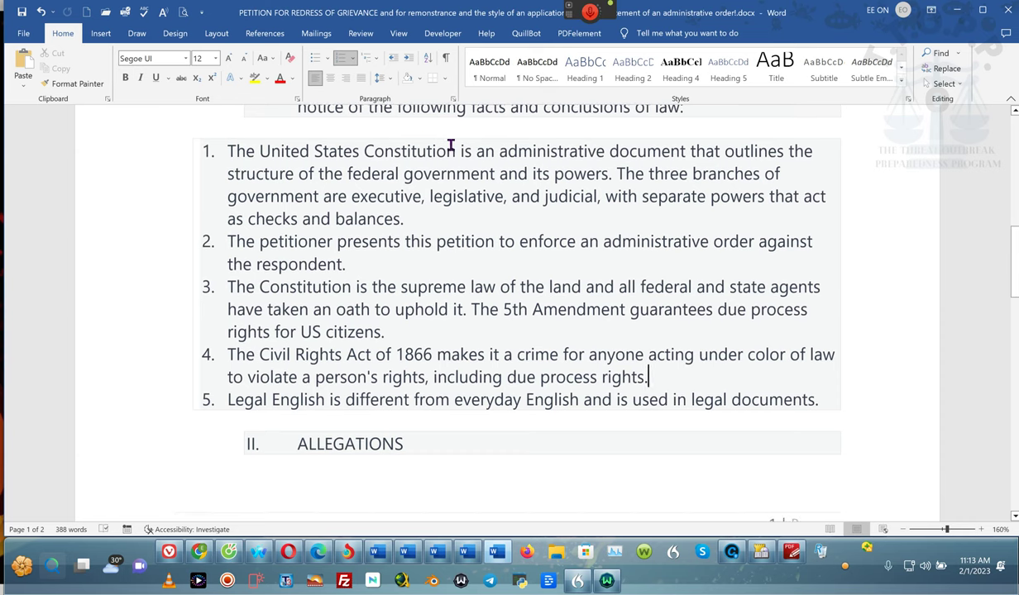
left_click(22, 11)
- Read through the petition from the title and judicial notice to the closing summary paragraph
scroll(483, 308, "up", 5)
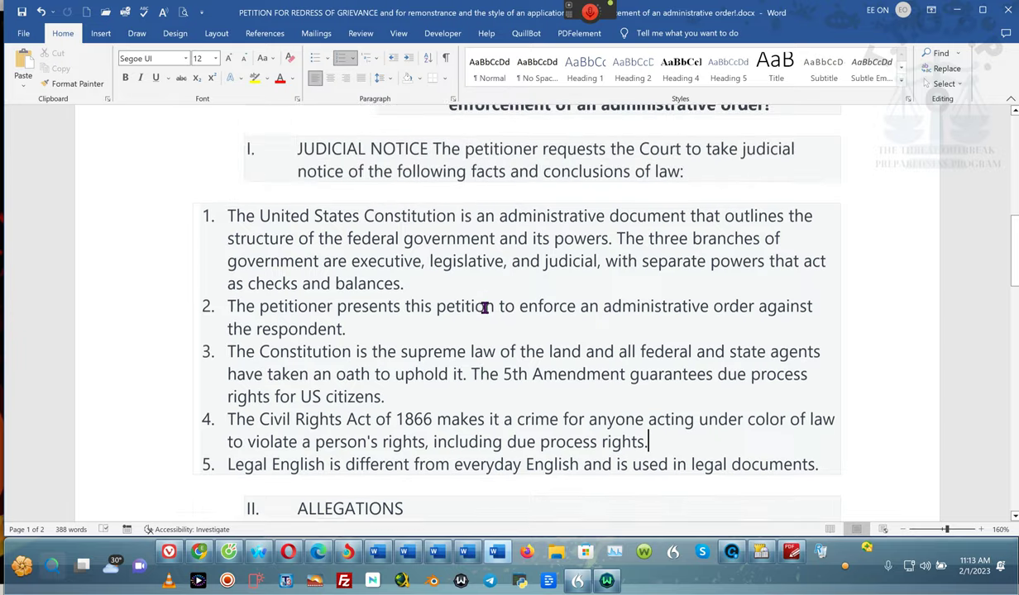
scroll(484, 308, "down", 1)
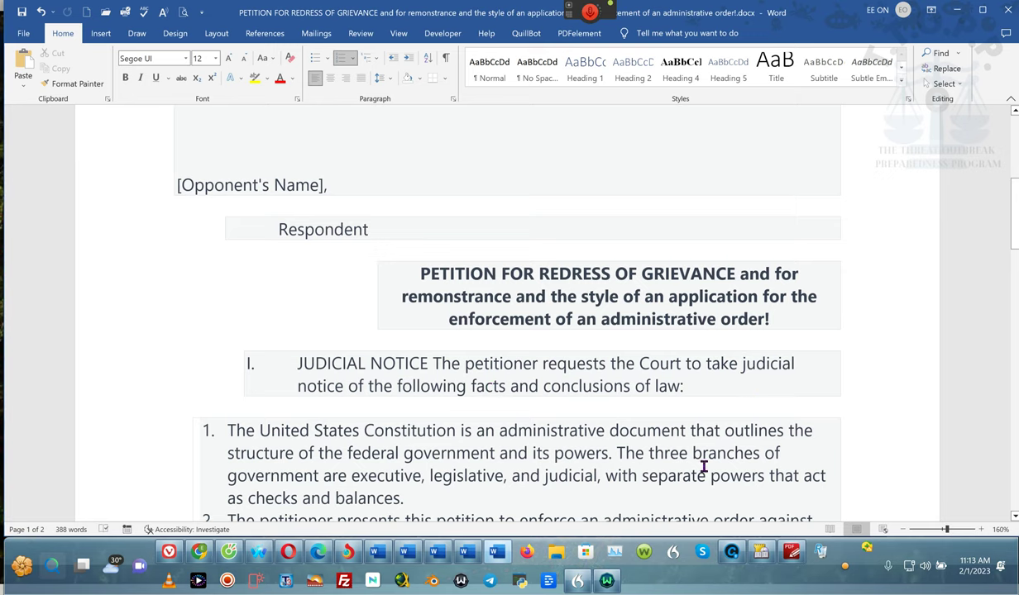
scroll(694, 473, "down", 3)
scroll(695, 473, "down", 3)
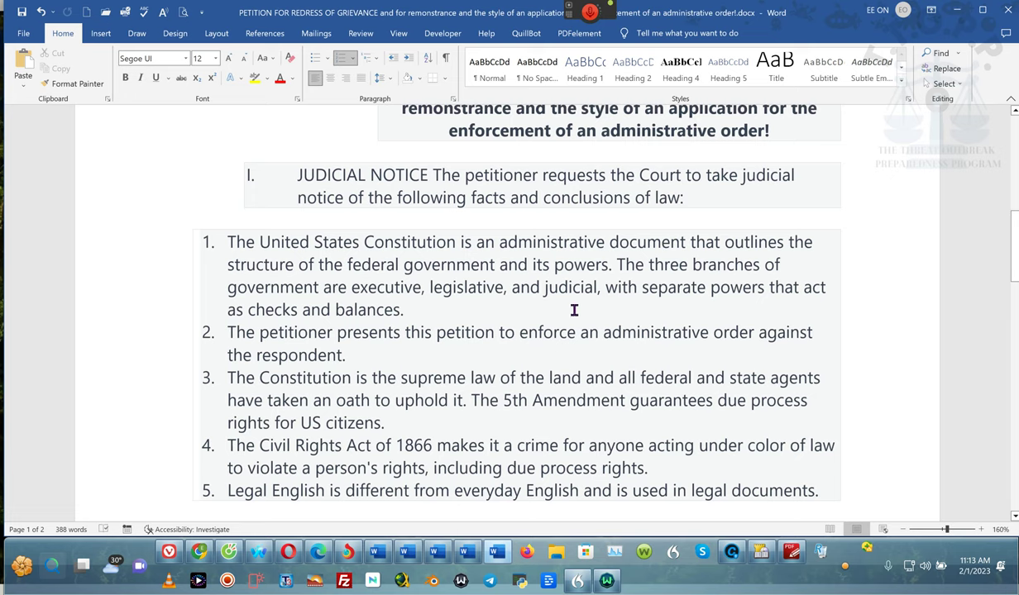
scroll(574, 310, "up", 1)
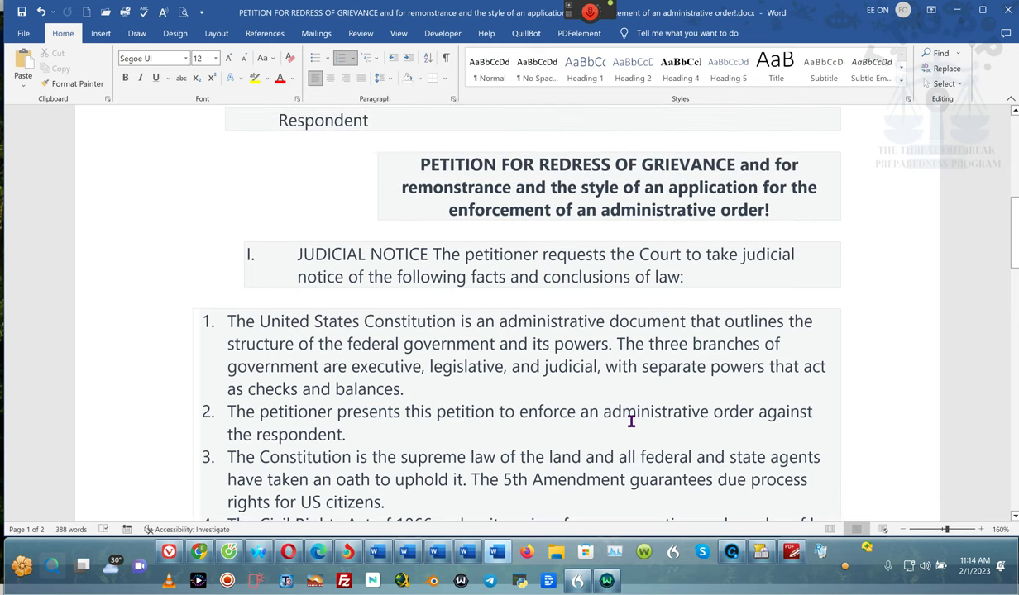
scroll(631, 422, "down", 4)
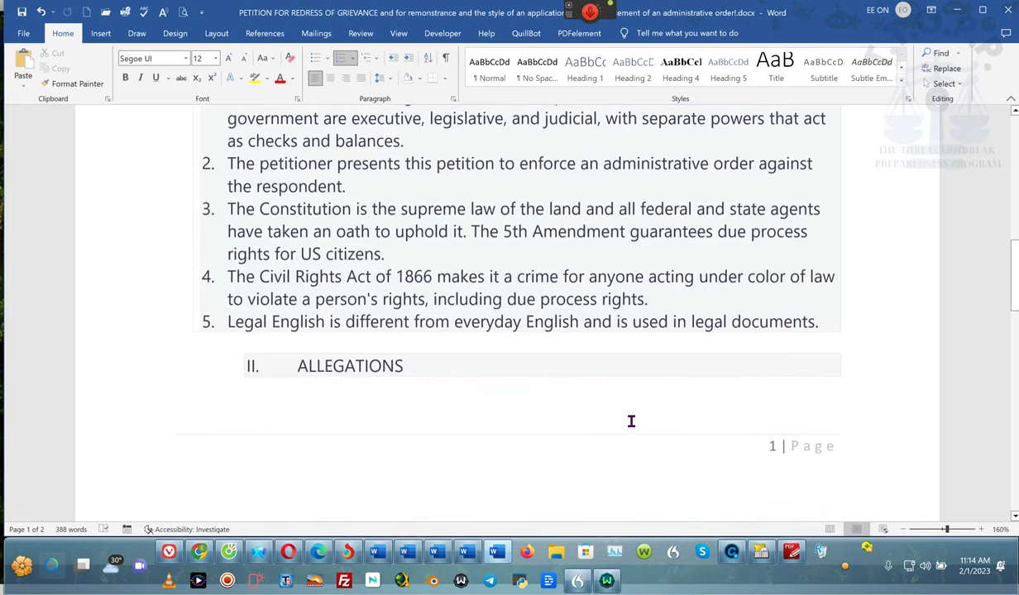
scroll(631, 423, "down", 2)
scroll(631, 422, "down", 2)
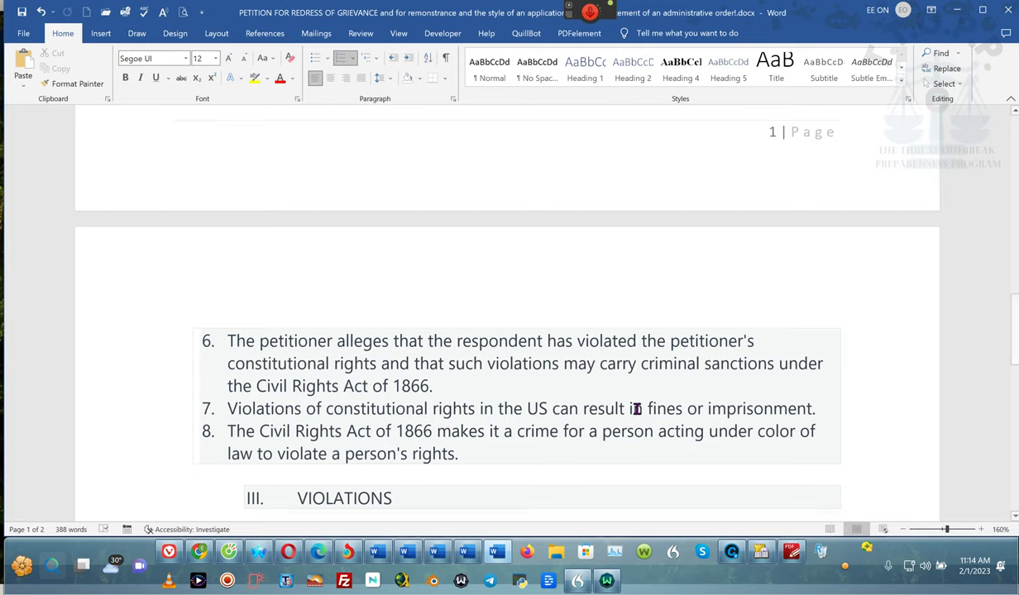
scroll(519, 410, "down", 10)
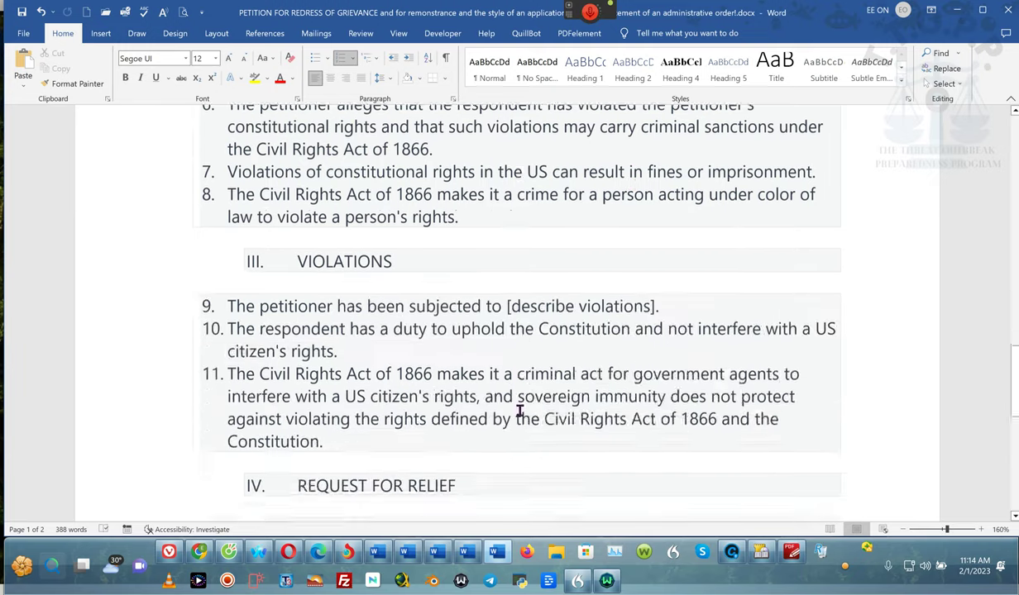
scroll(519, 411, "down", 1)
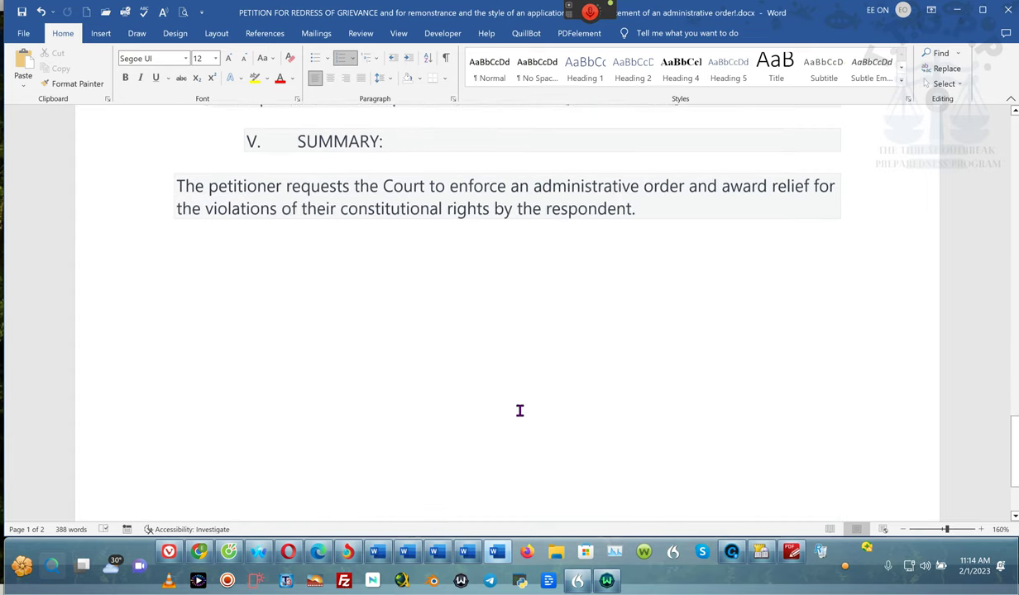
- Save the petition again from the summary section at its end
scroll(334, 195, "up", 1)
left_click(330, 197, "shift")
left_click(22, 14)
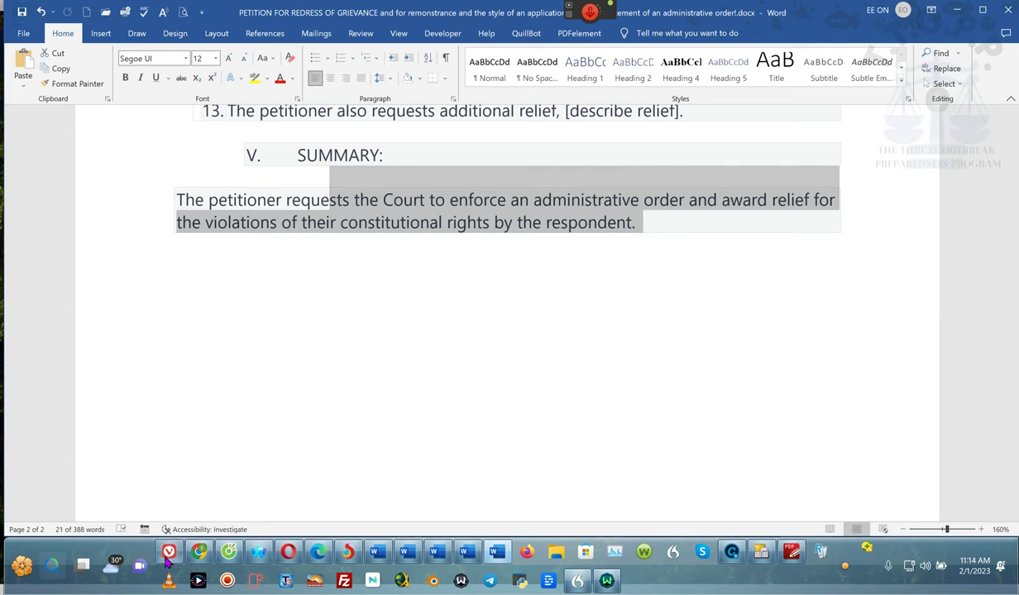
- Place the cursor below the summary paragraph and switch back to the ChatGPT conversation in the browser
mouse_move(167, 560)
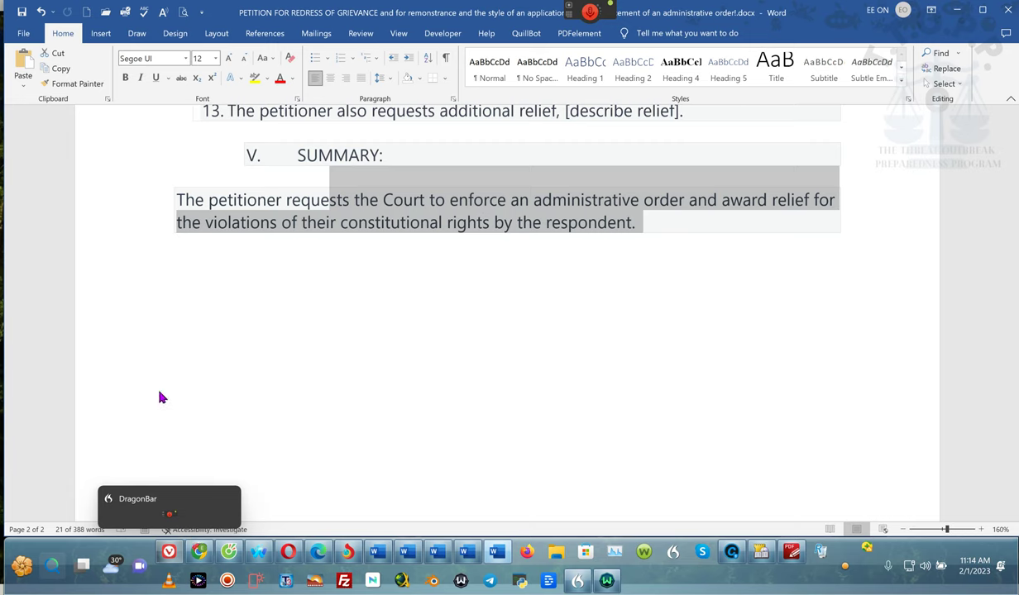
left_click(116, 190)
left_click(268, 255)
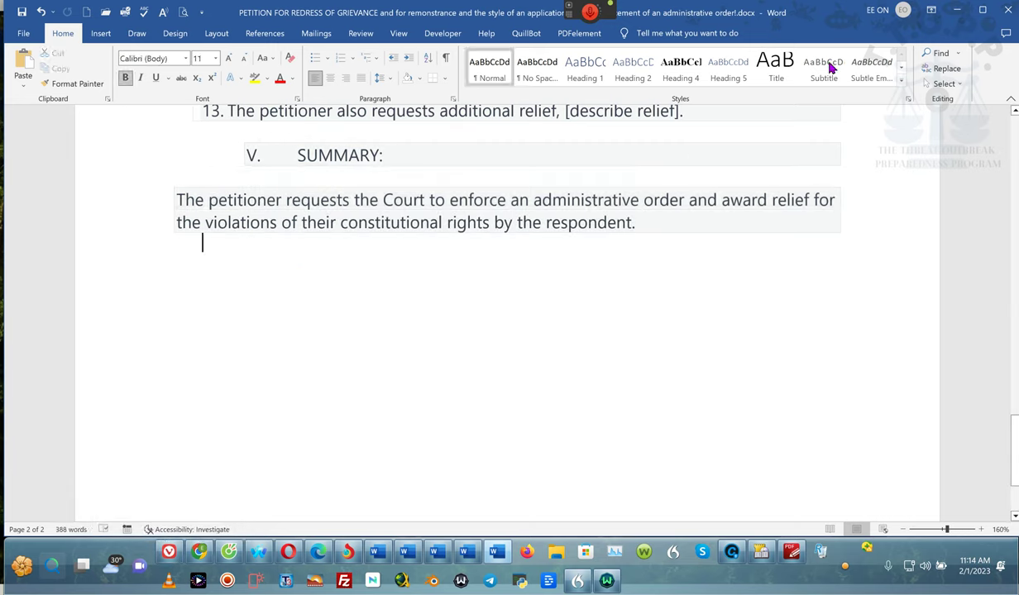
left_click(956, 12)
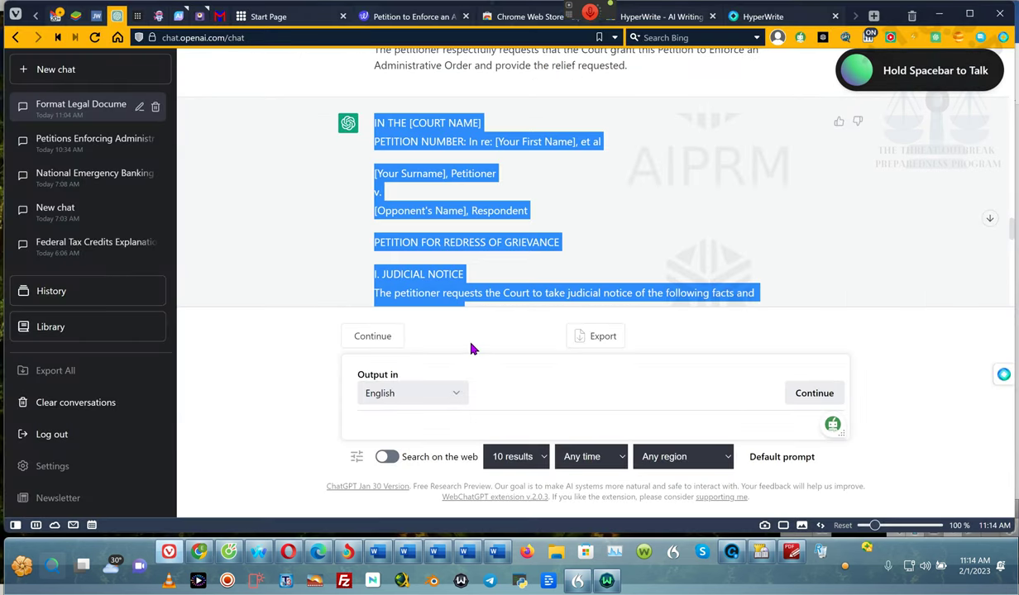
left_click(844, 569)
left_click(845, 569)
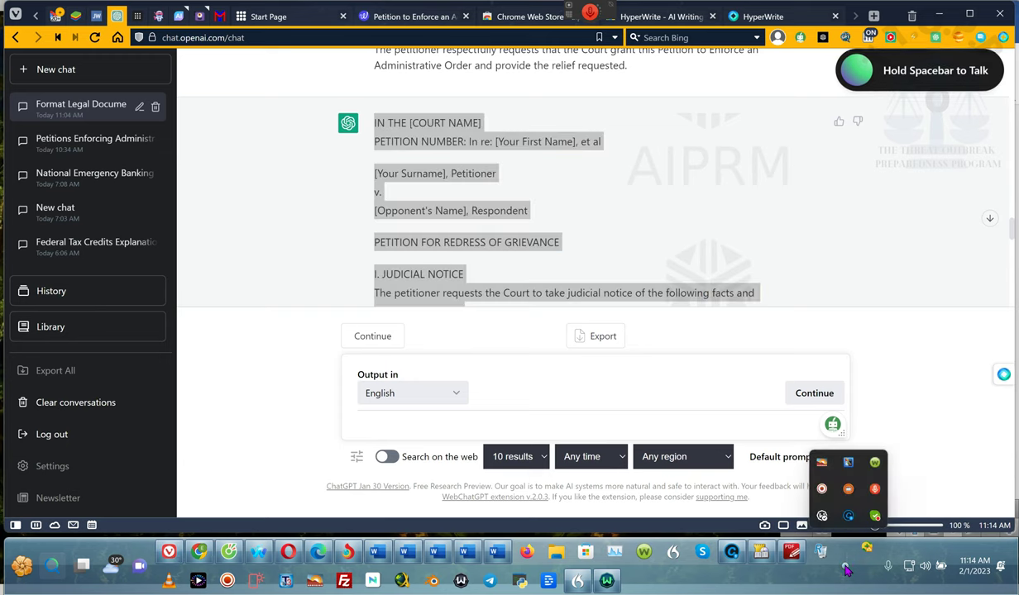
left_click(845, 569)
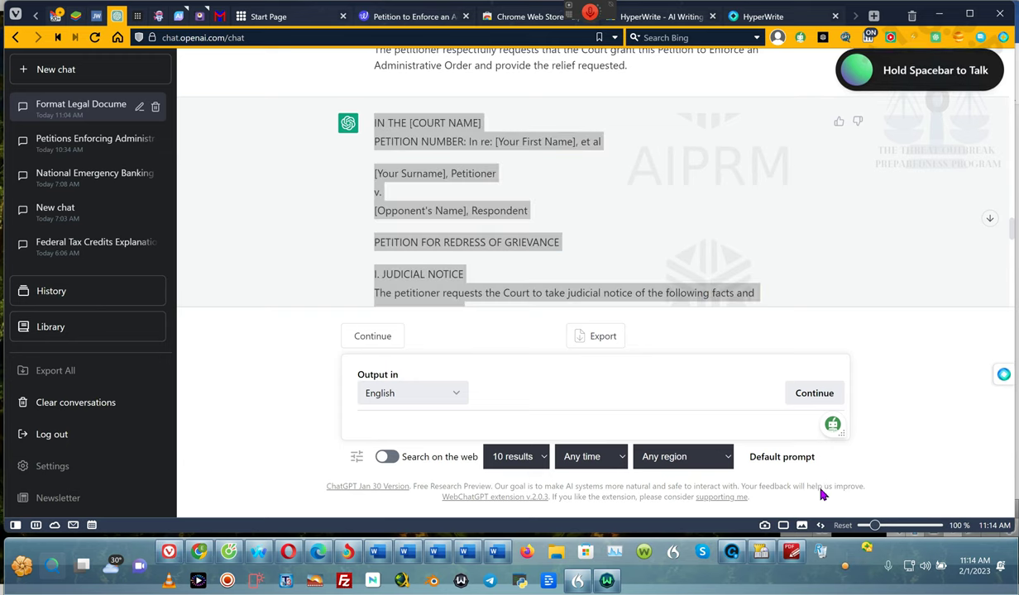
left_click(845, 568)
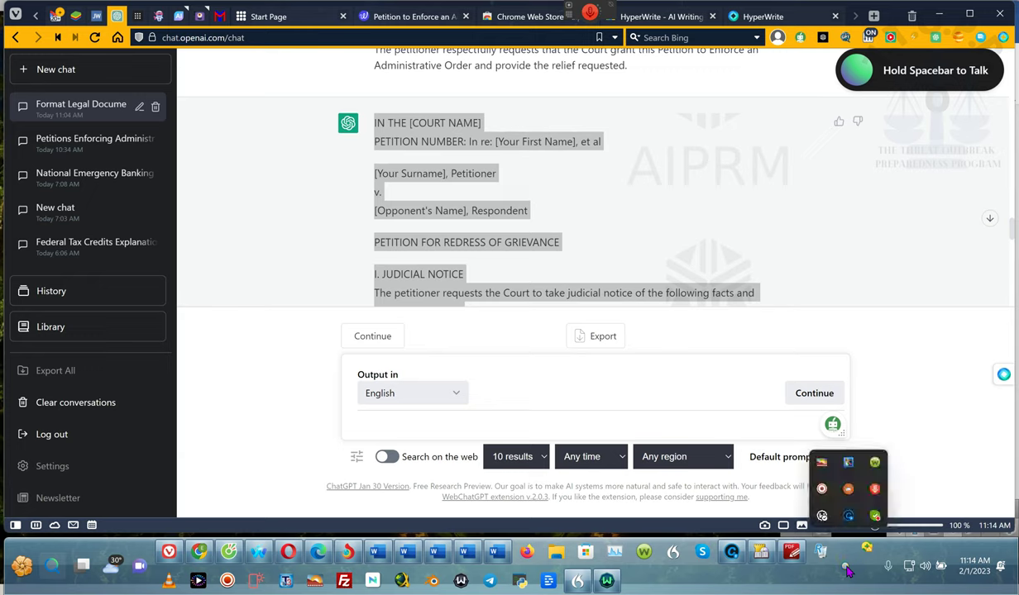
left_click(845, 568)
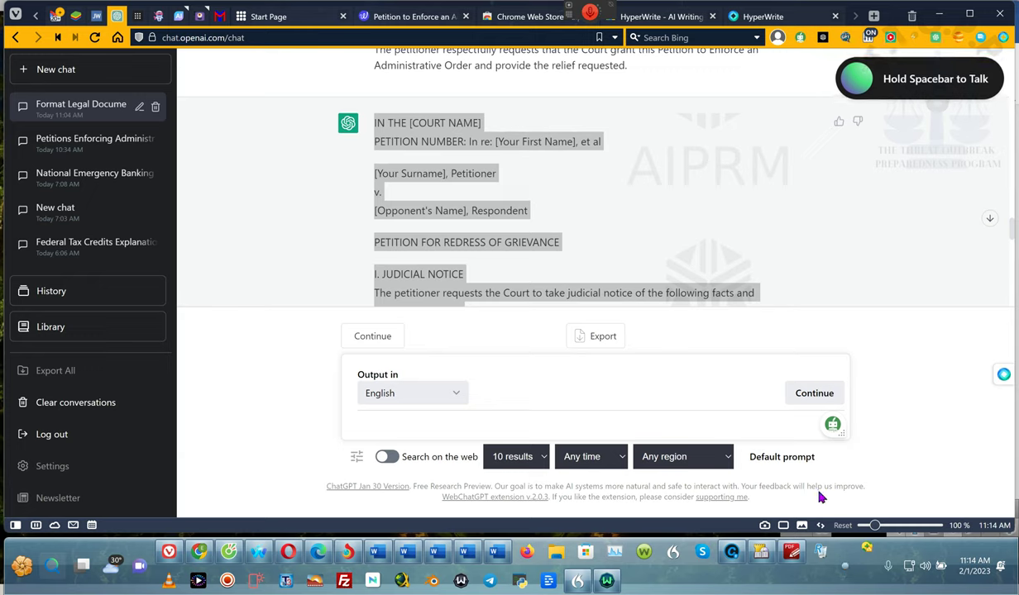
left_click(845, 571)
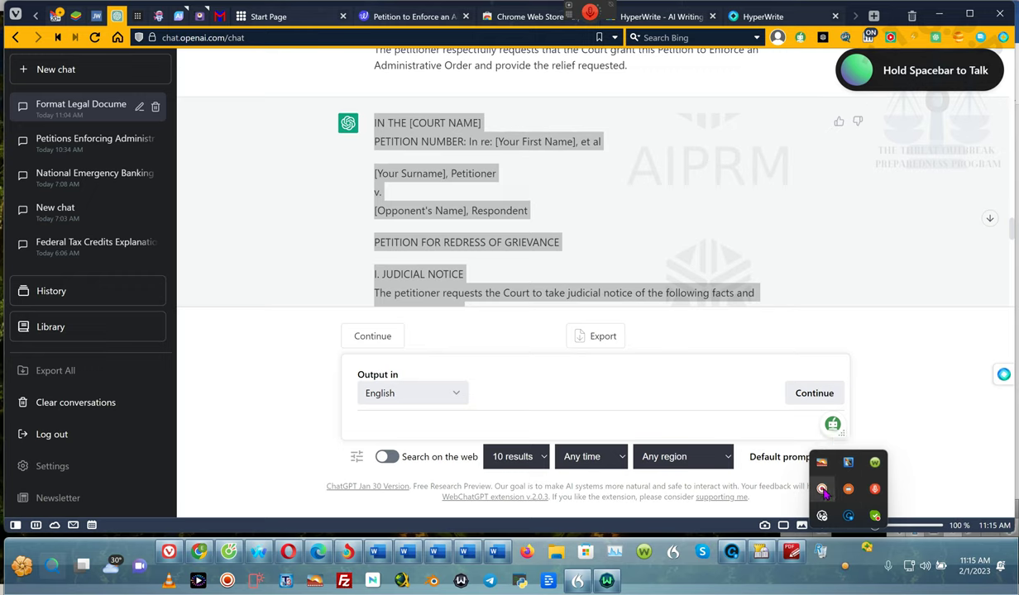
left_click(822, 490)
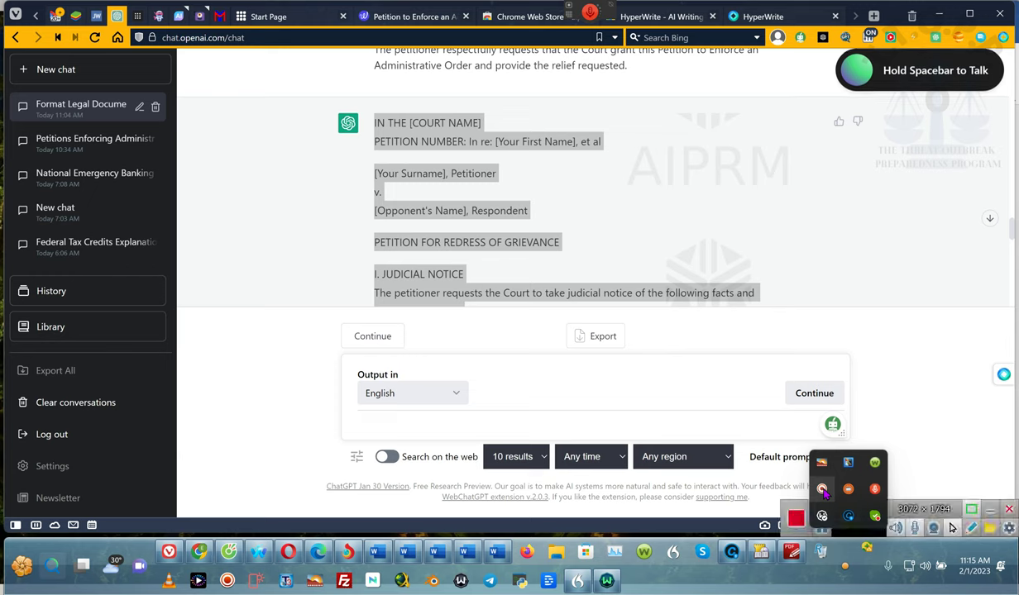
left_click(824, 534)
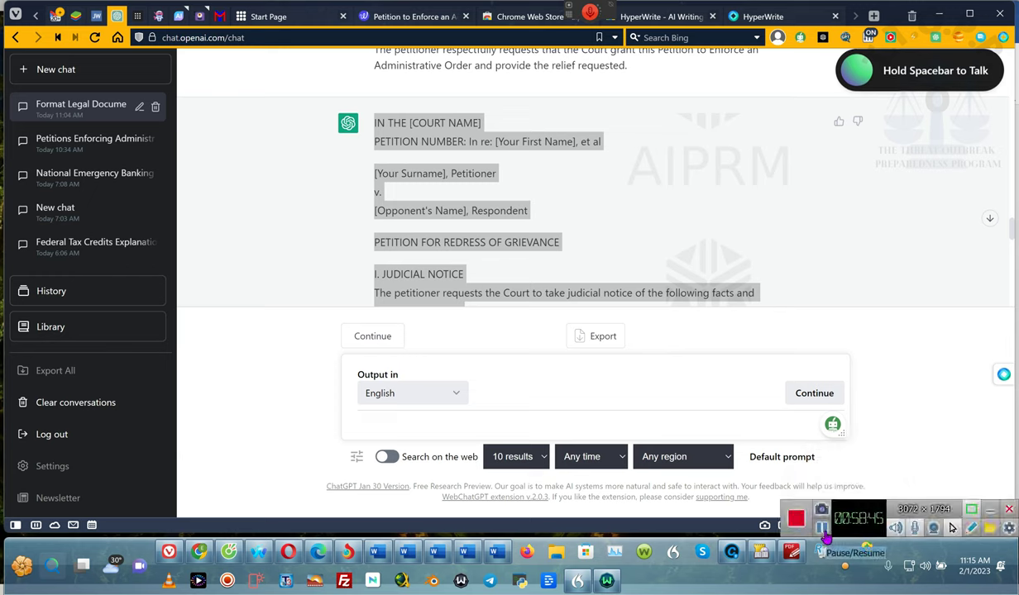